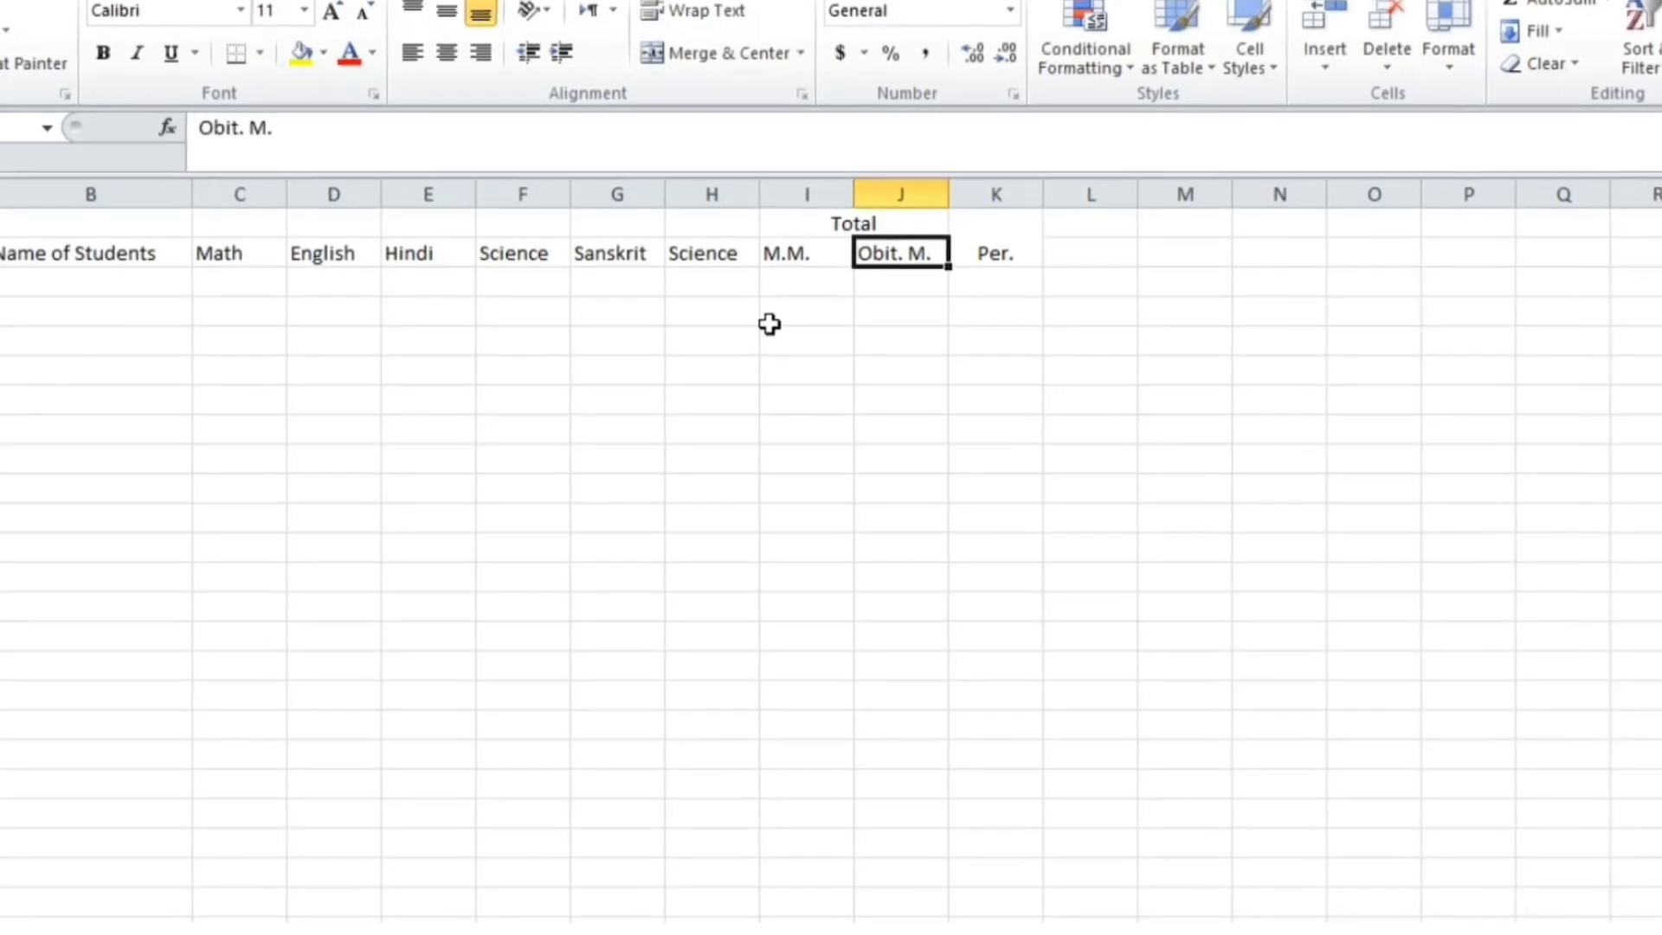
# Correct the J2 heading from Obit. M. to Obt. M
pyautogui.doubleClick(923, 257)
pyautogui.press('Left')
pyautogui.press('Left')
pyautogui.press('Left')
pyautogui.press('Left')
pyautogui.press('Left')
pyautogui.press('BackSpace')
pyautogui.click(902, 313)
pyautogui.moveTo(695, 225); pyautogui.dragTo(705, 254)
# Start entering subject marks in C4: 78, 75, 68, 65 and 33
pyautogui.click(576, 247)
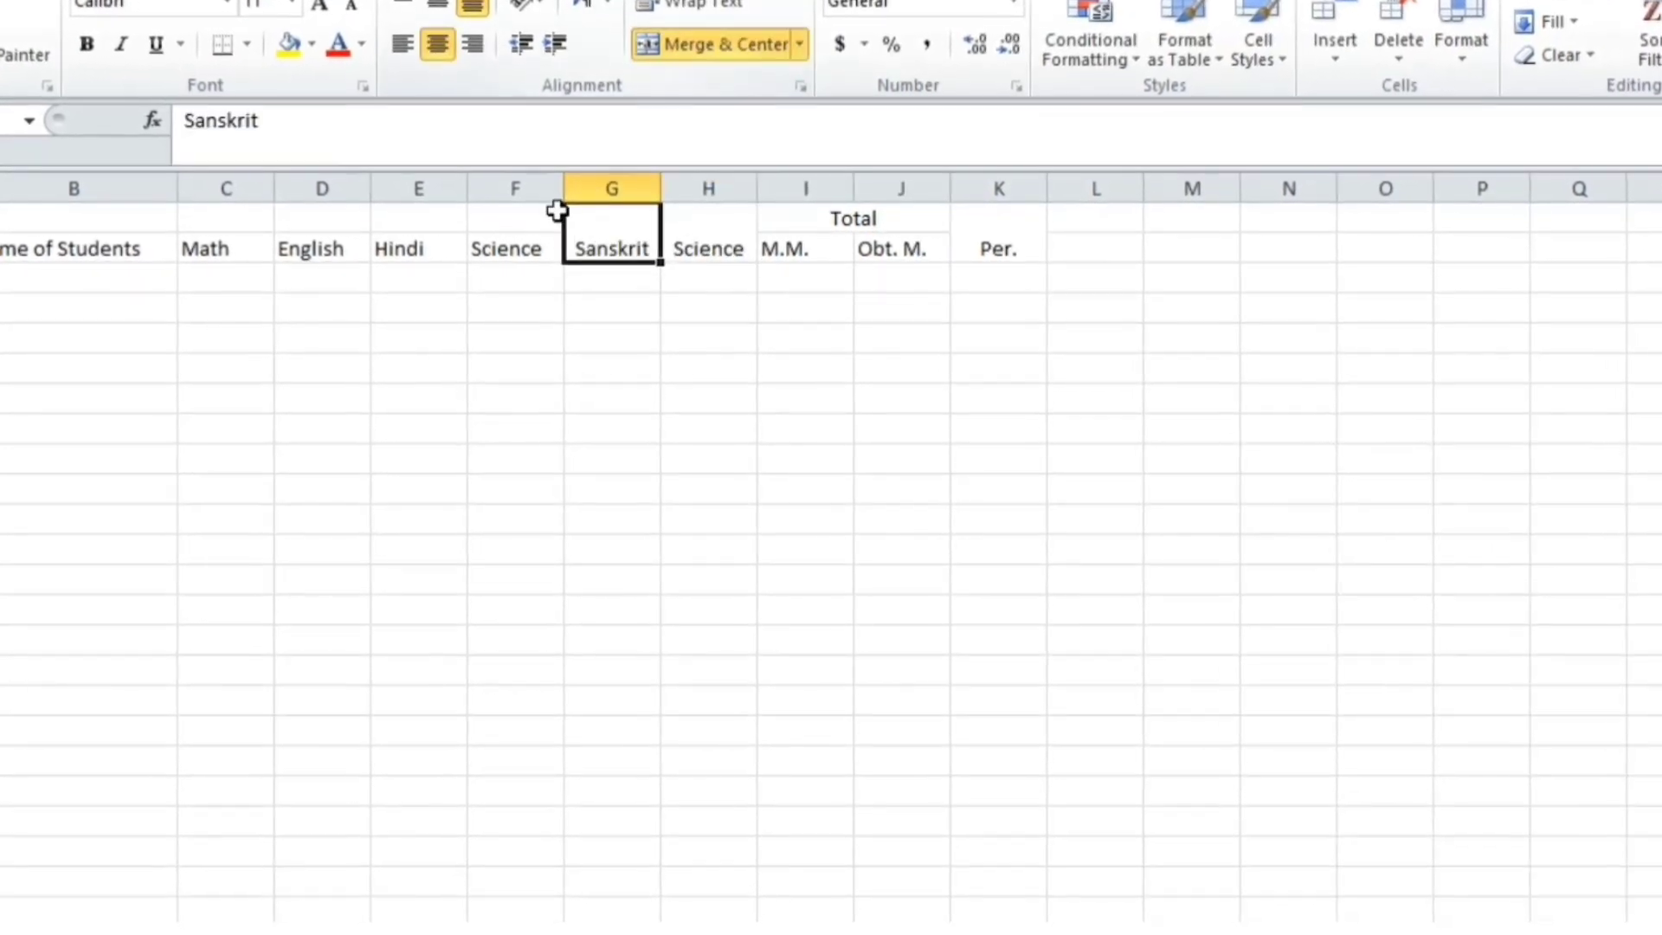
pyautogui.click(381, 244)
pyautogui.click(225, 249)
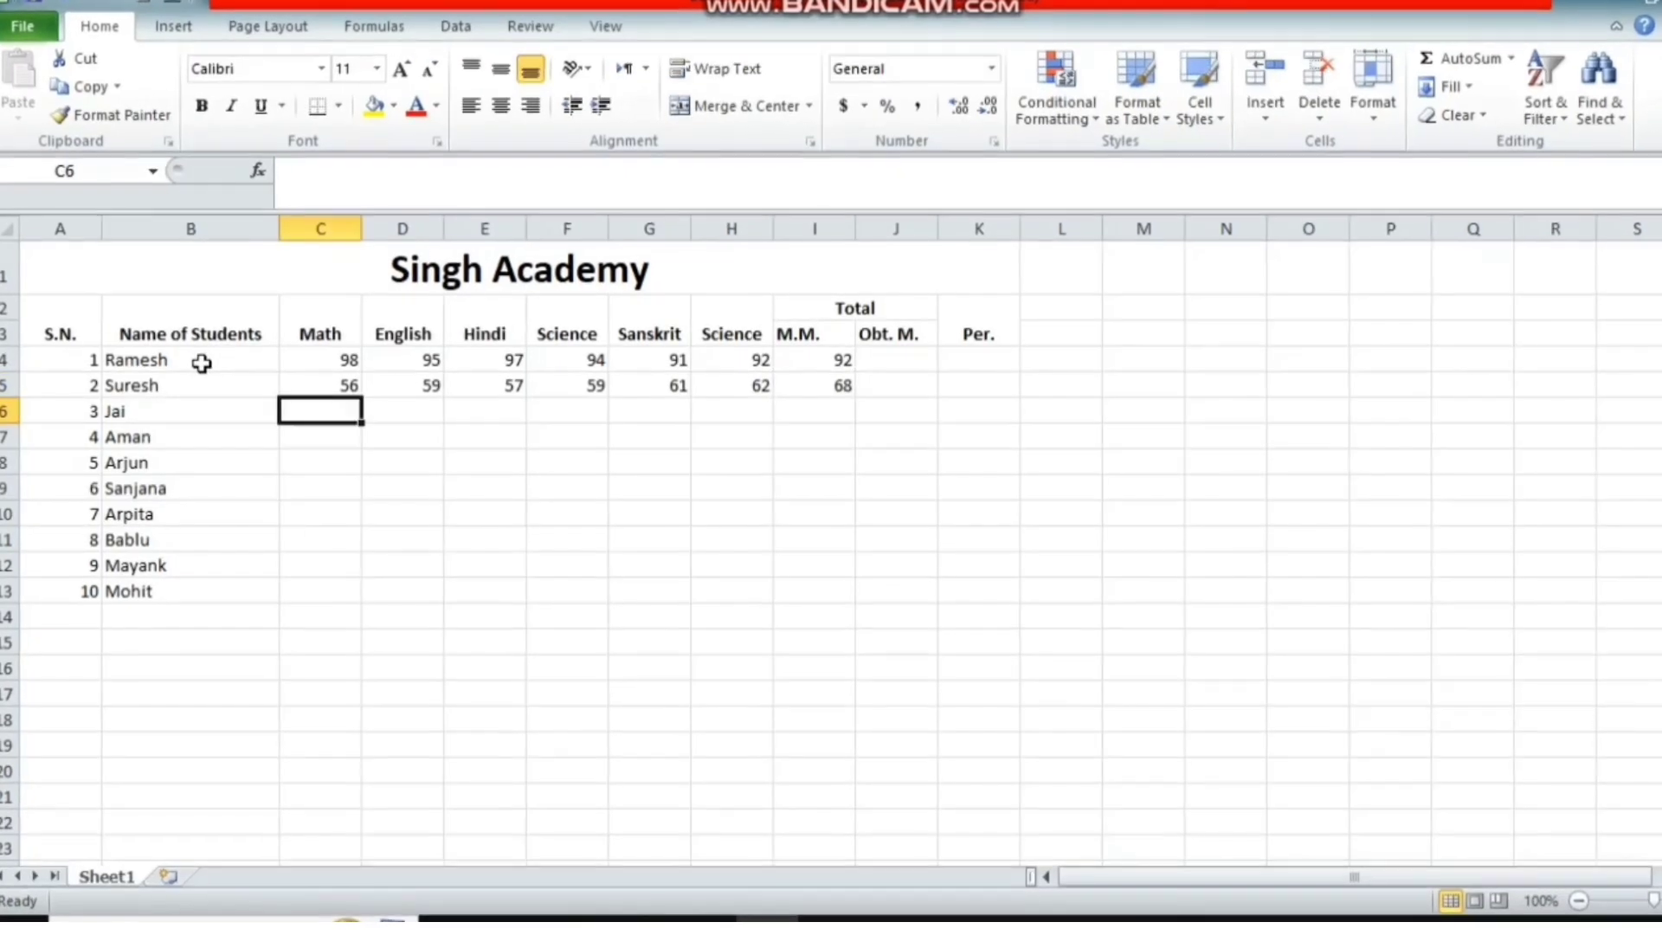
pyautogui.write('78')
pyautogui.press('Right')
pyautogui.write('75')
pyautogui.press('Right')
pyautogui.write('68')
pyautogui.press('Right')
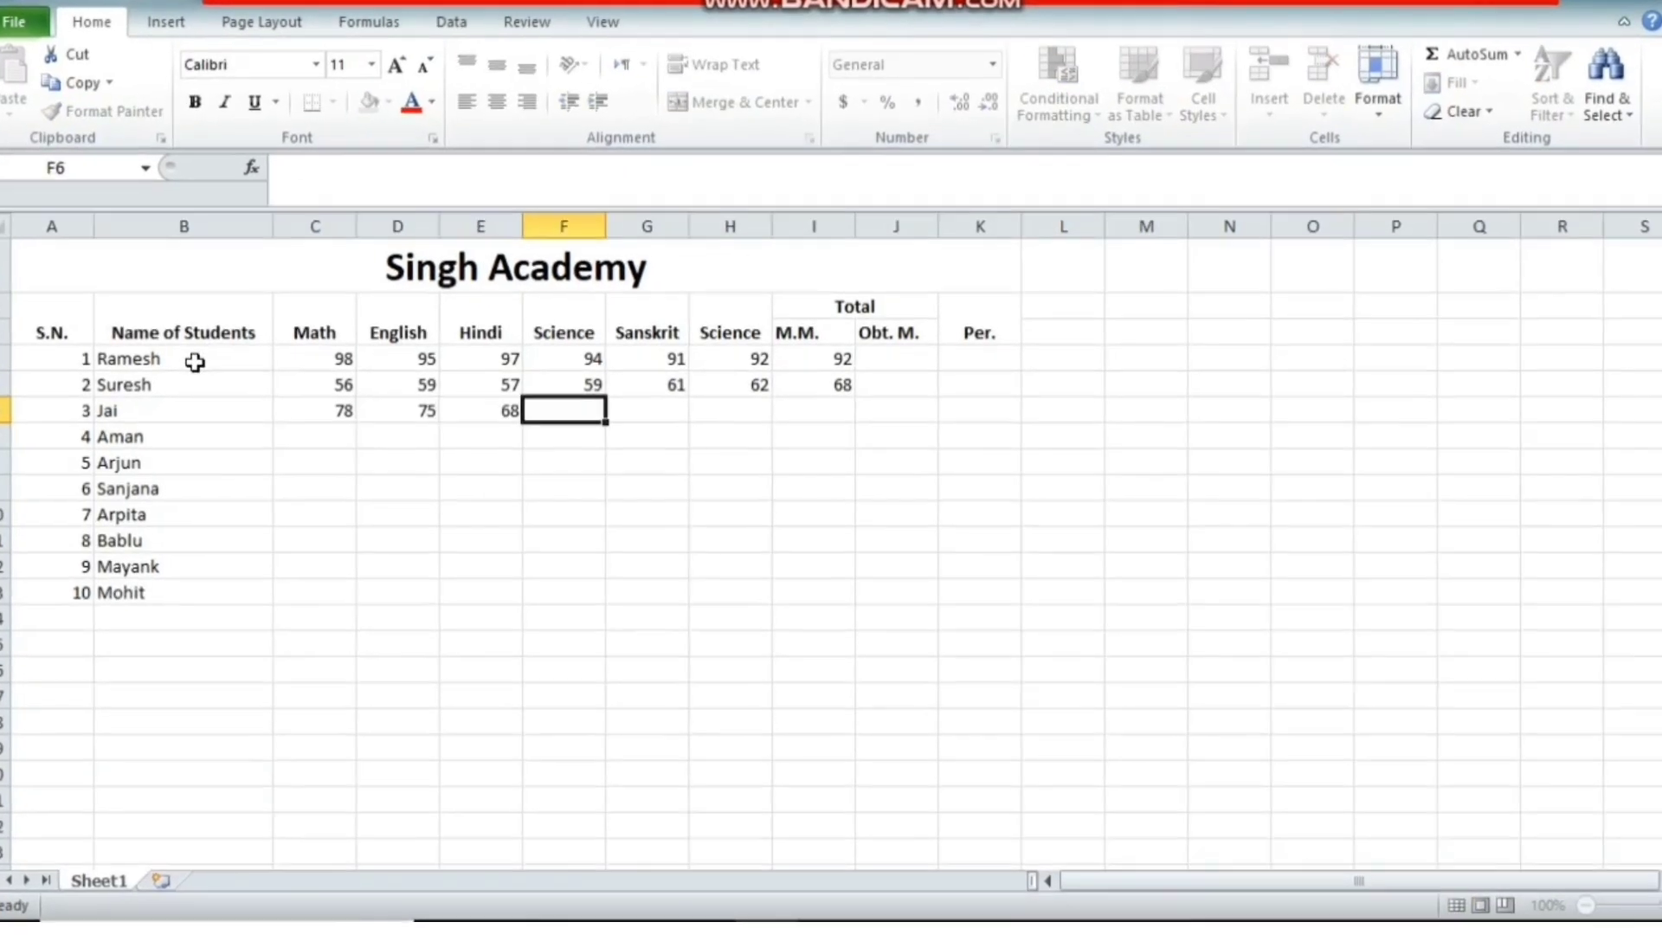
pyautogui.write('65')
pyautogui.press('Right')
pyautogui.write('33')
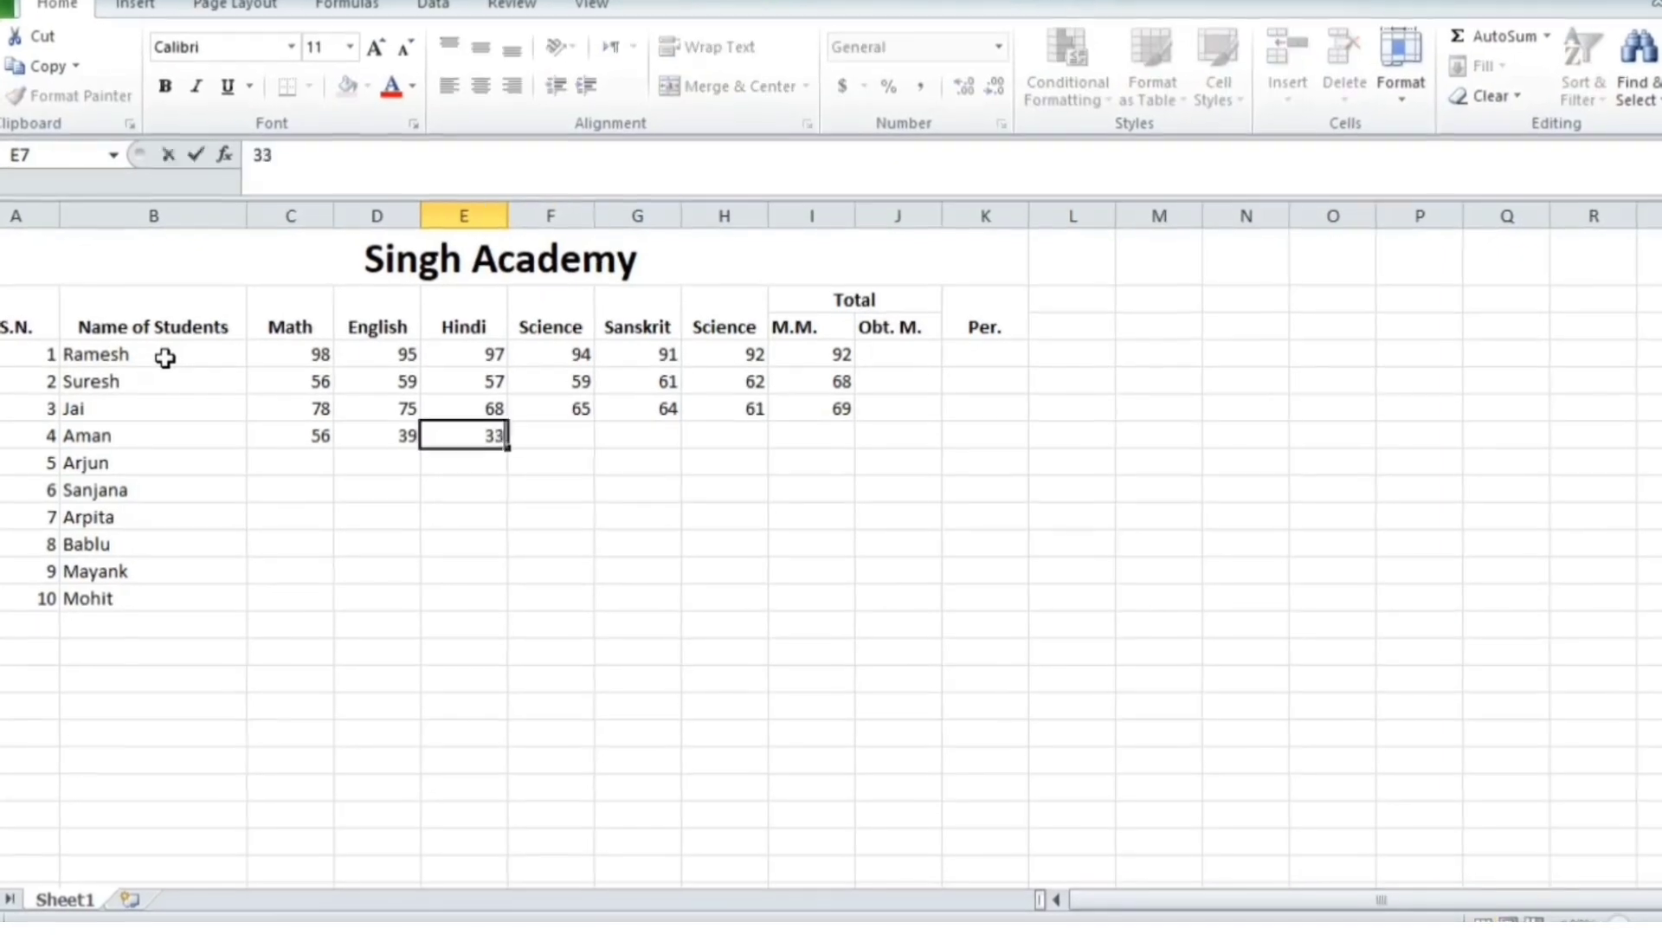
# Enter further marks 35, 40, 38, 34, then 12, 13, 15, 16, 20, 24, 21
pyautogui.press('Tab')
pyautogui.write('35\t40\t38')
pyautogui.press('Tab')
pyautogui.write('34')
pyautogui.press('Return')
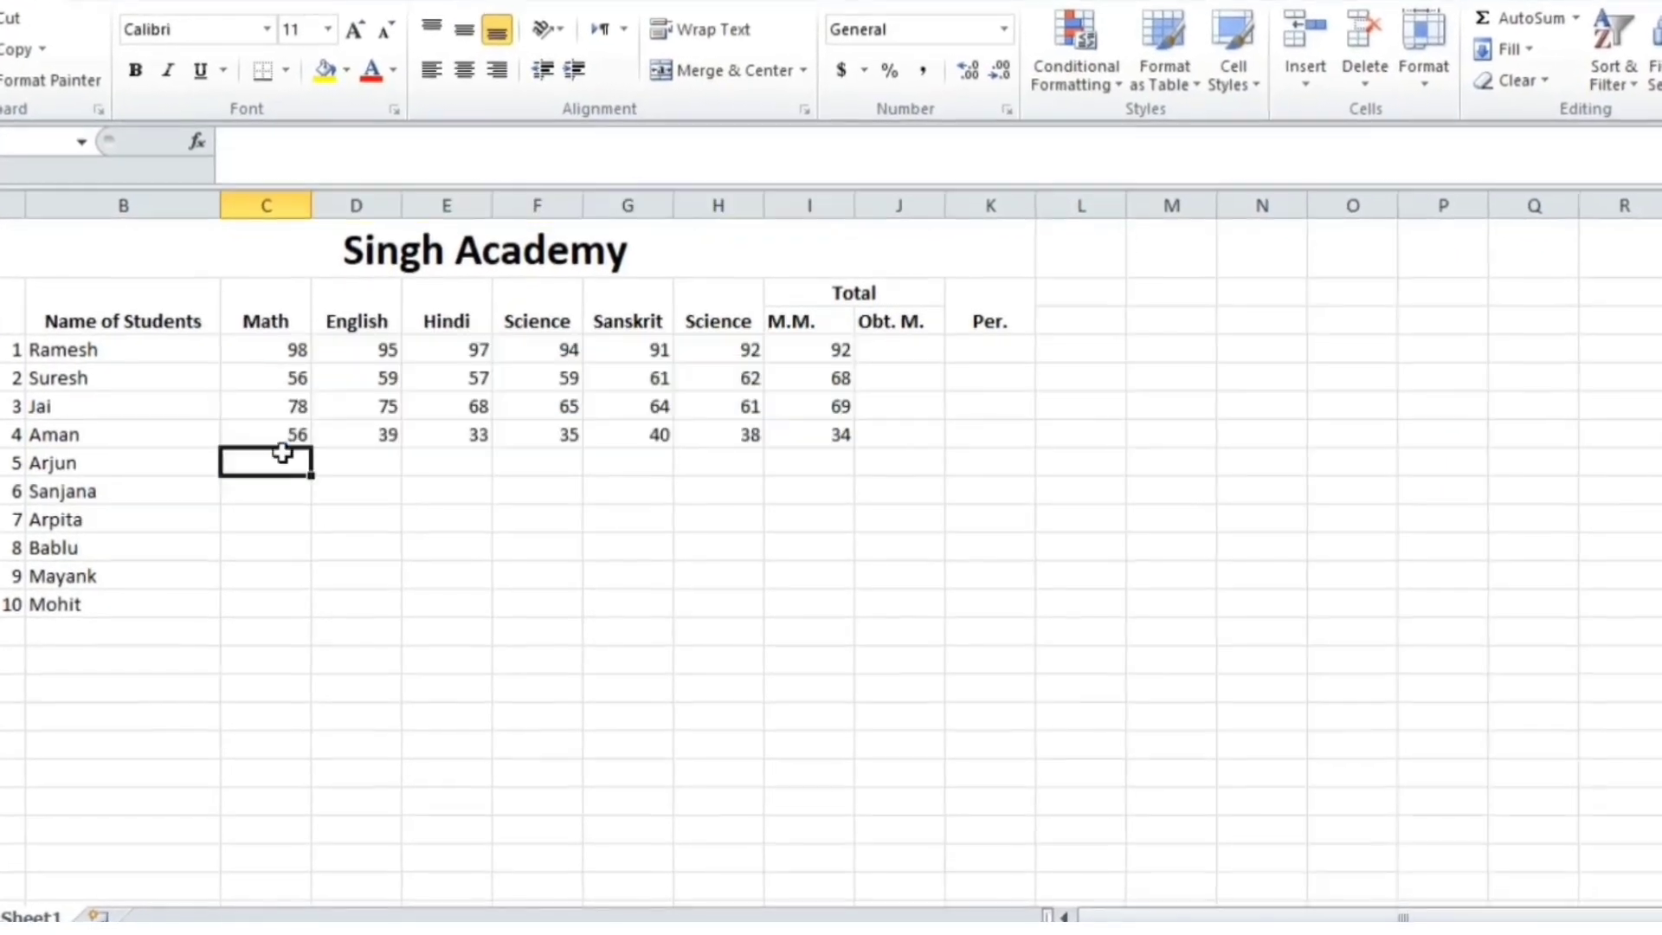
pyautogui.write('12\t13\t15\t16\t20\t24\t21')
pyautogui.press('Return')
# Copy the first five rows of marks to the remaining students, change row six to 92, 88, 86, and fill M.M. 600 down
pyautogui.moveTo(226, 349); pyautogui.dragTo(822, 463)
pyautogui.hotkey('ctrl', 'c')
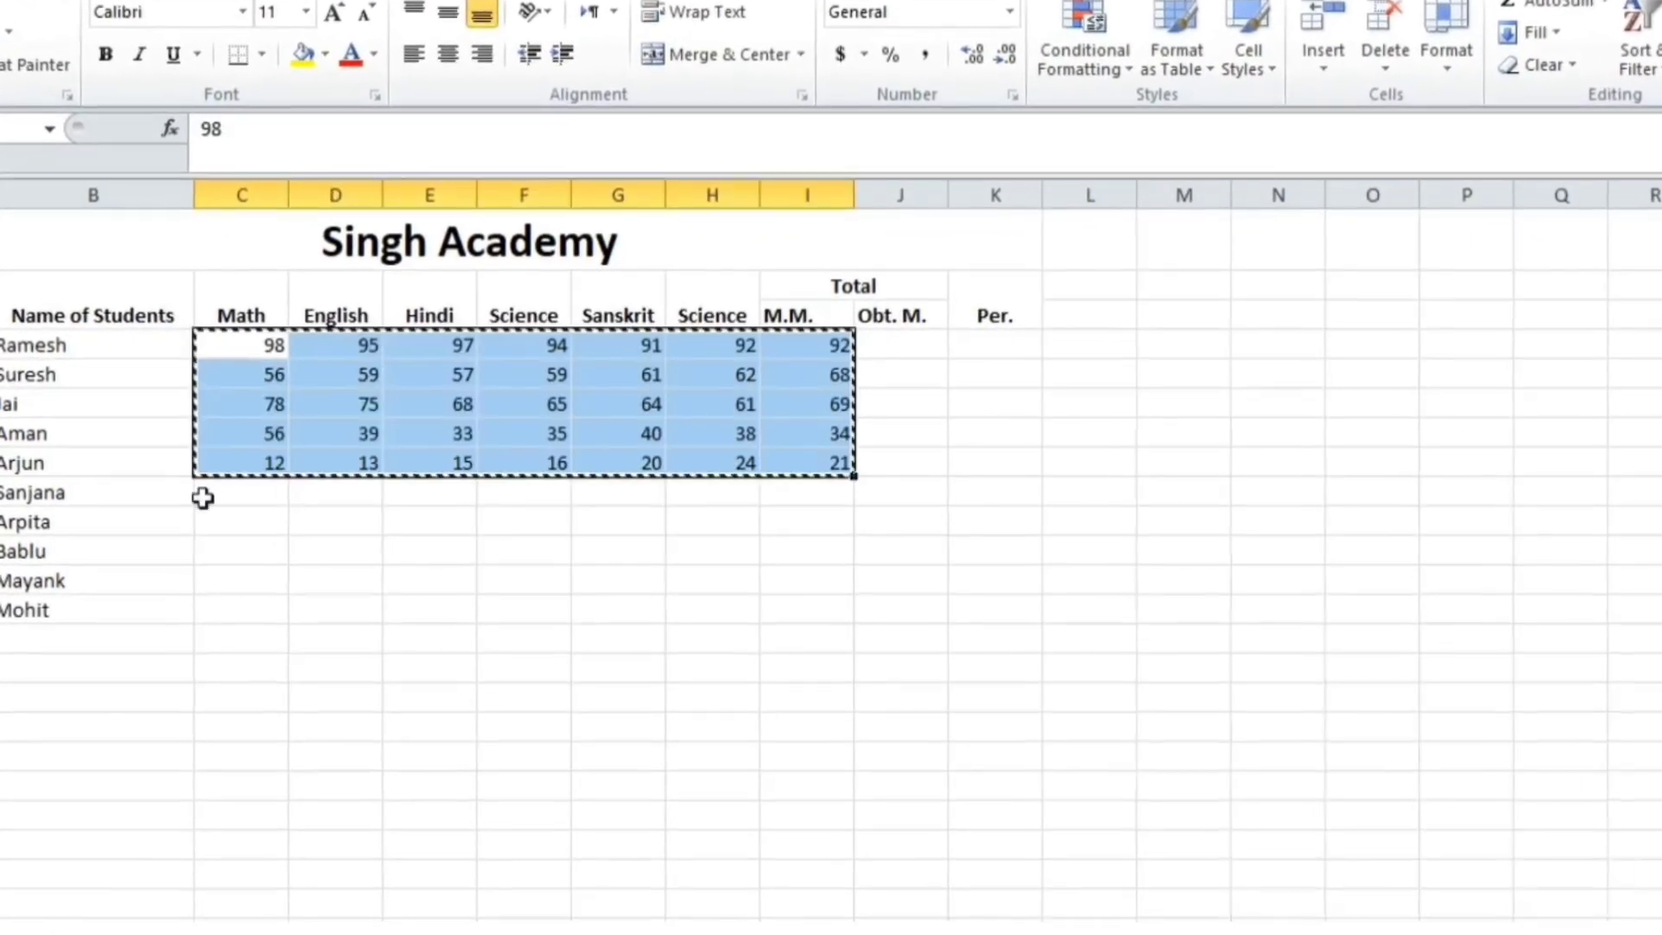
pyautogui.click(208, 493)
pyautogui.hotkey('ctrl', 'v')
pyautogui.click(467, 492)
pyautogui.write('92\t88\t86')
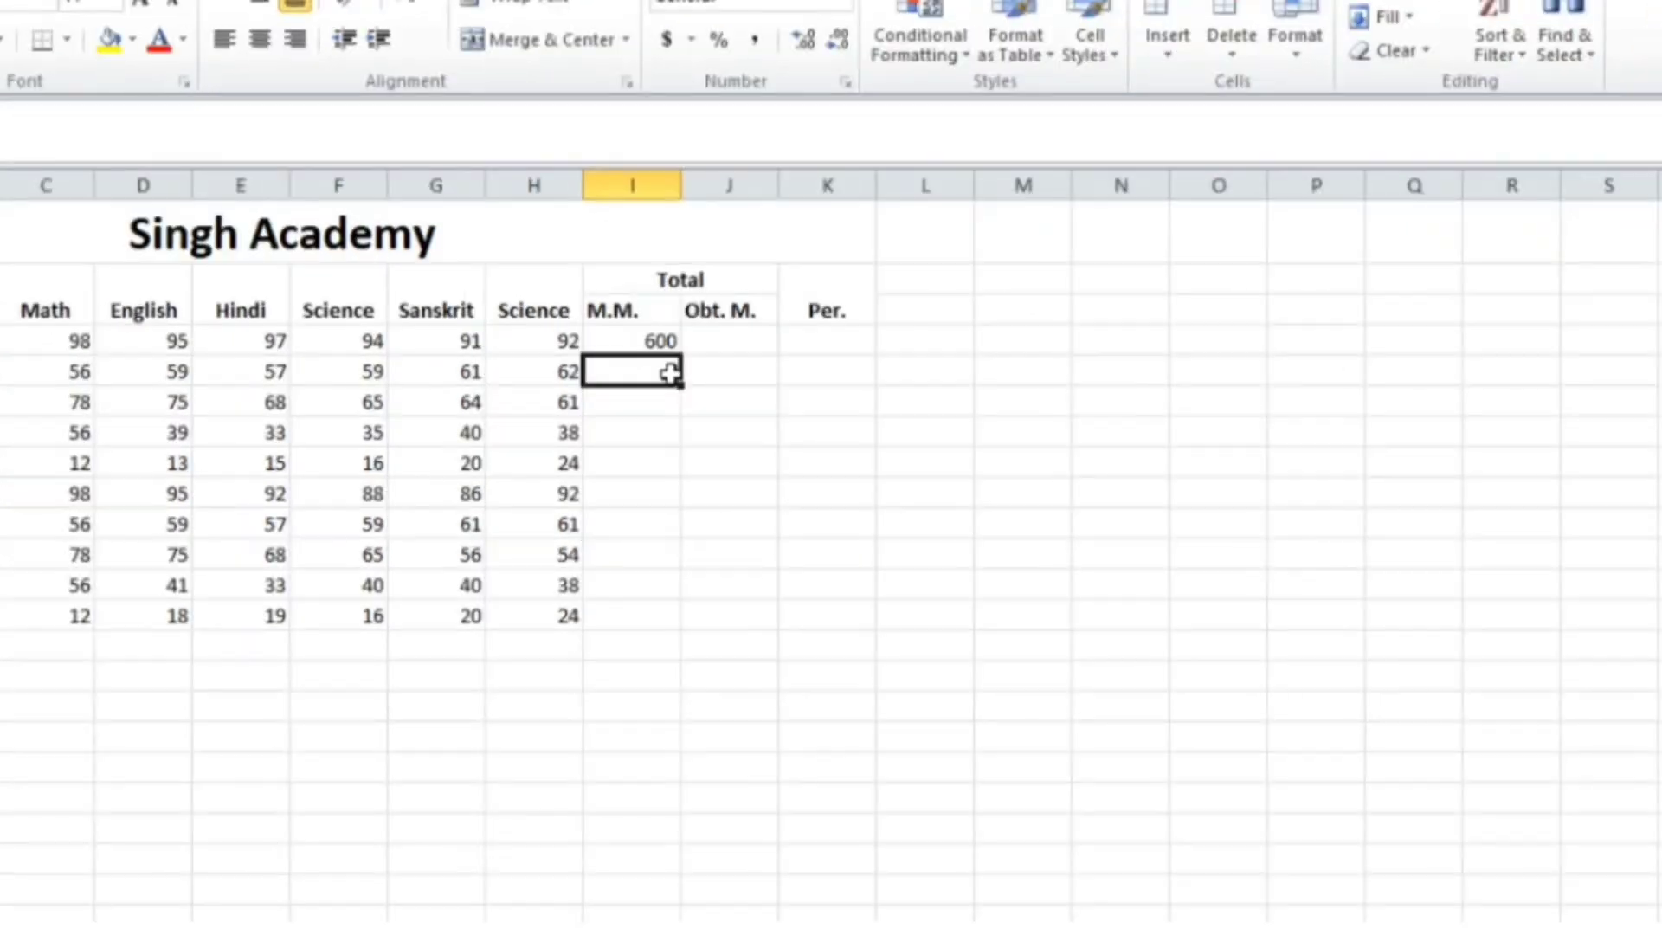
pyautogui.click(661, 339)
pyautogui.moveTo(685, 357); pyautogui.dragTo(683, 618)
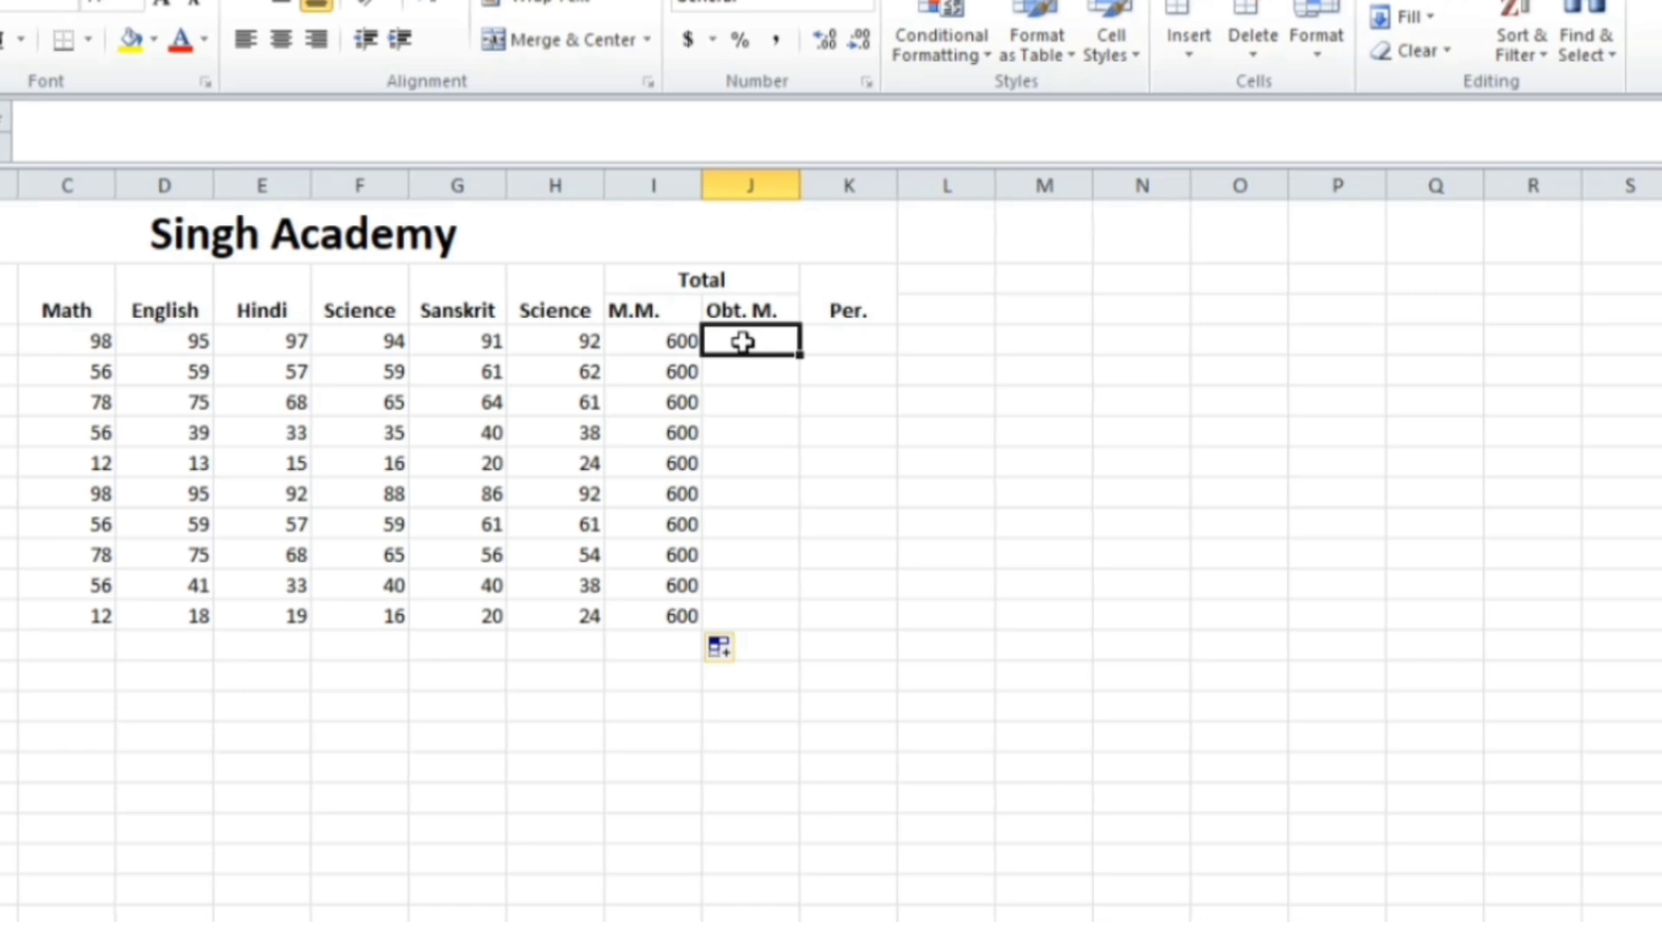
# Enter =SUM(C4:H4) in J4 for the first student's total of 567
pyautogui.write('=')
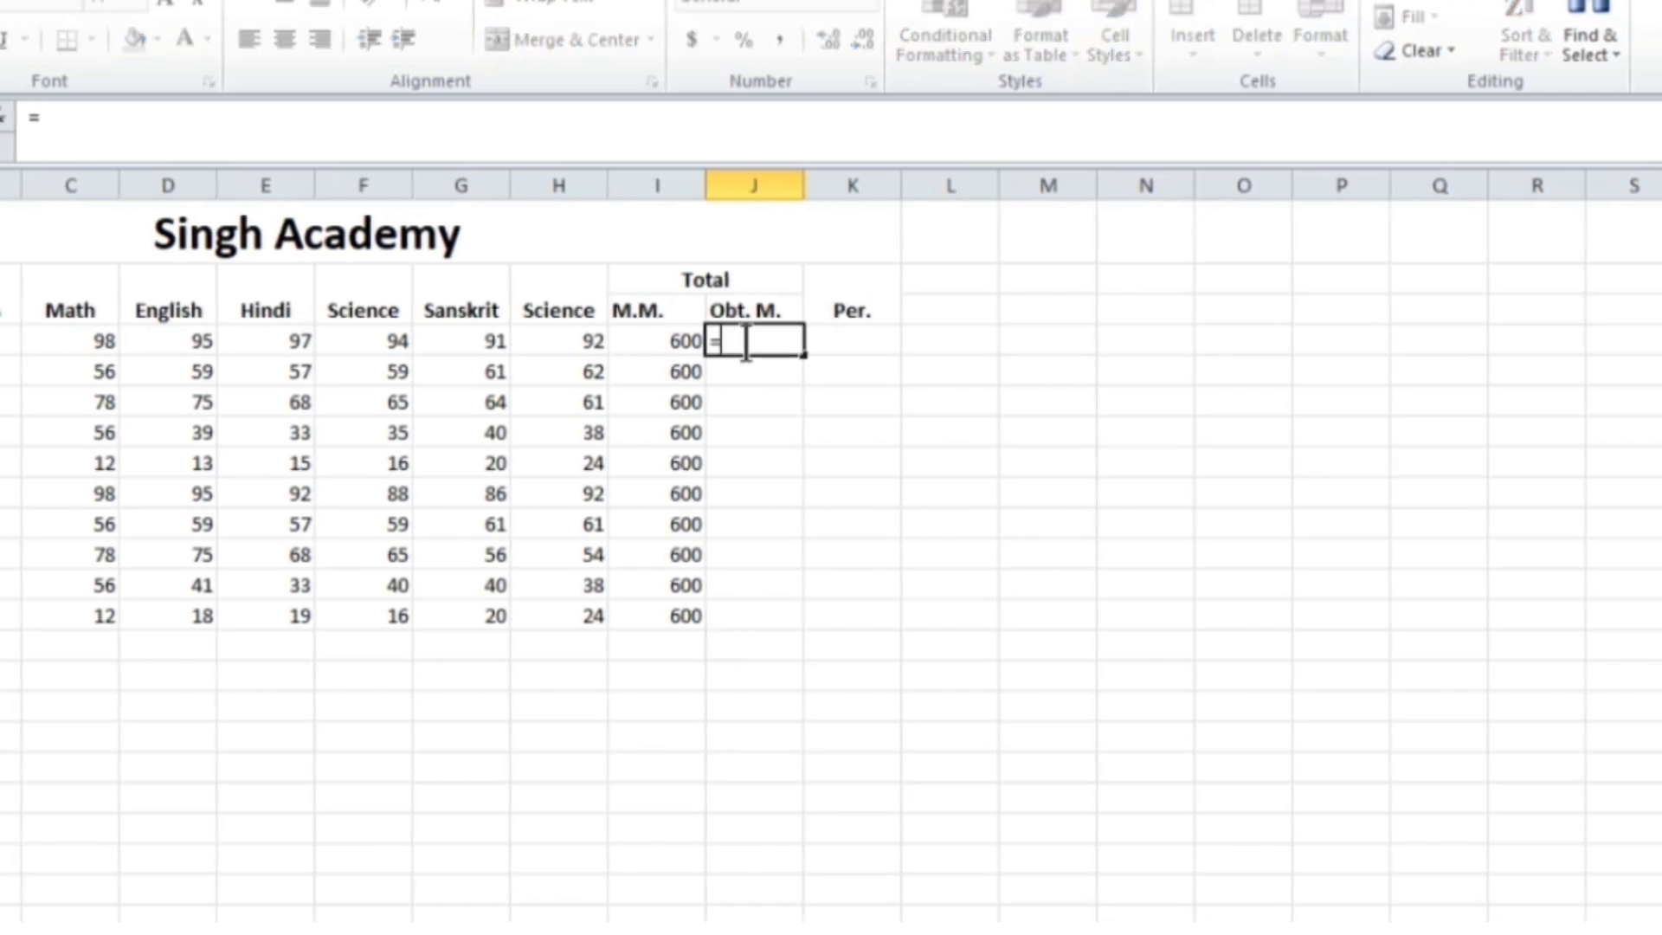
pyautogui.write('sum')
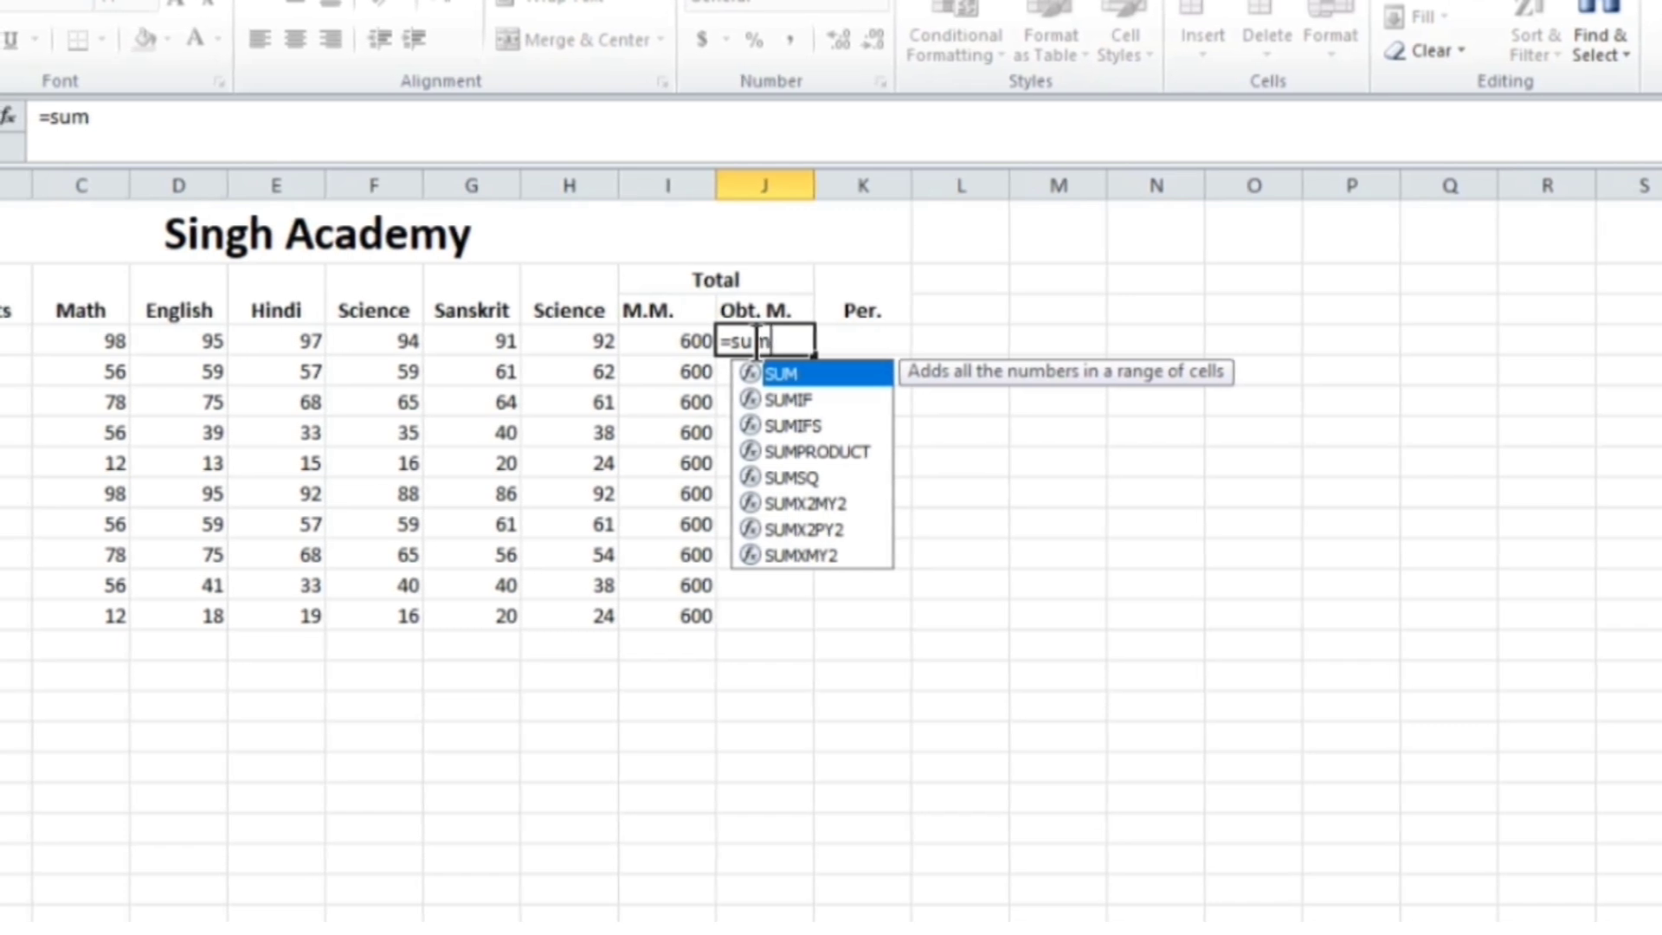
pyautogui.write('(')
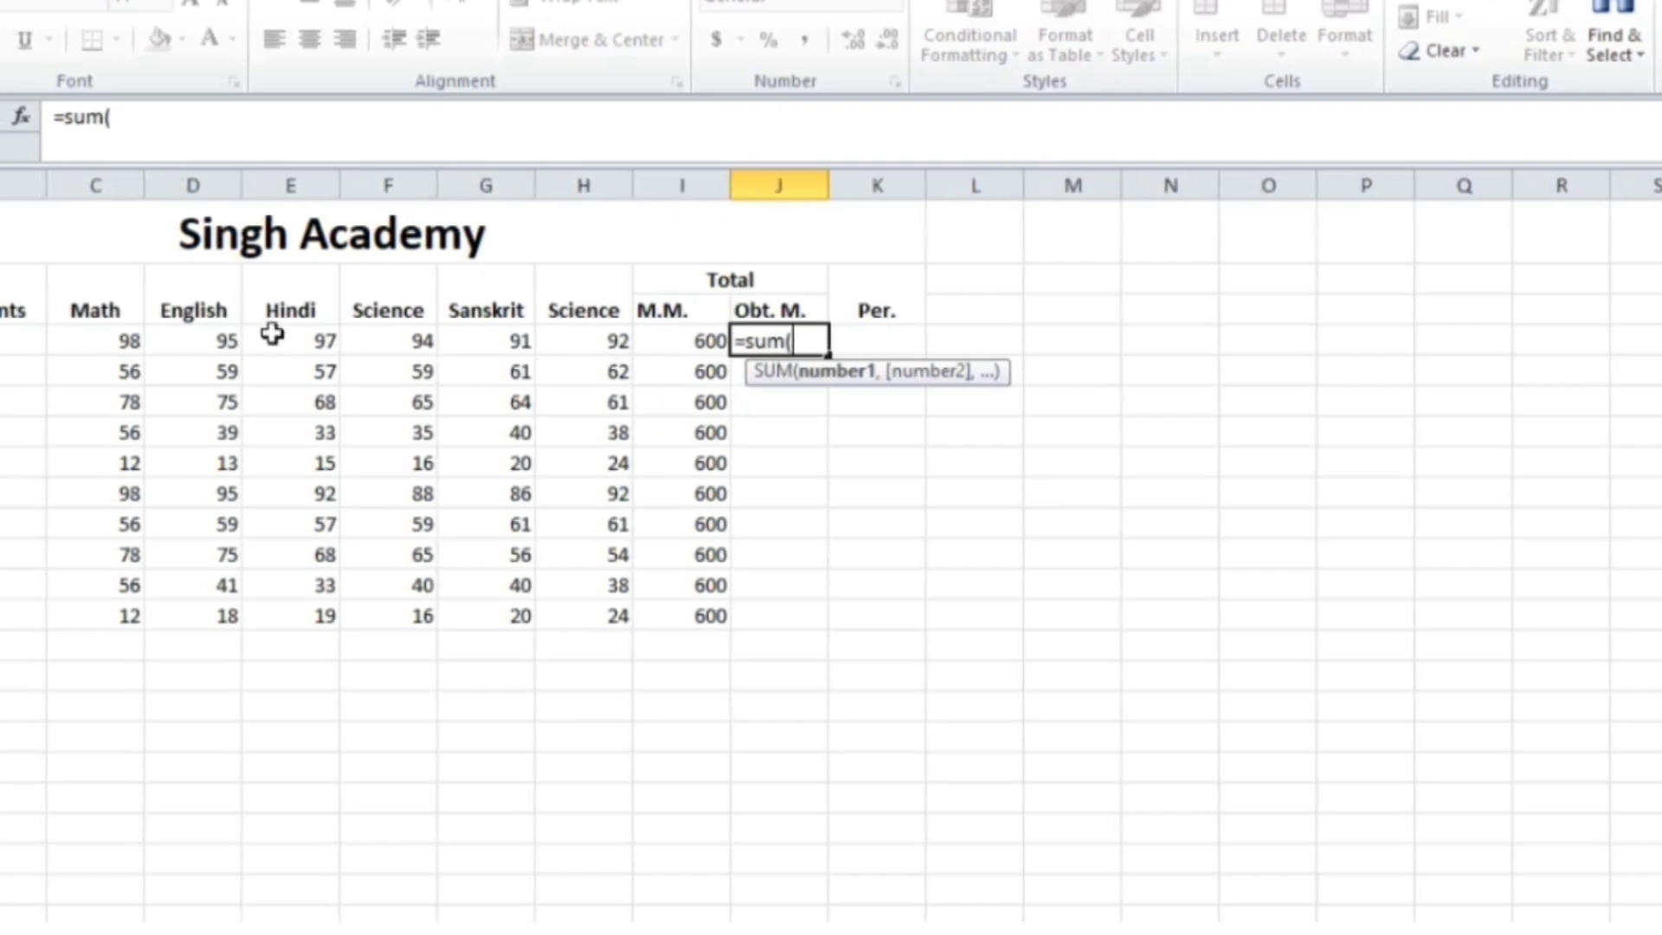
pyautogui.moveTo(122, 334); pyautogui.dragTo(598, 341)
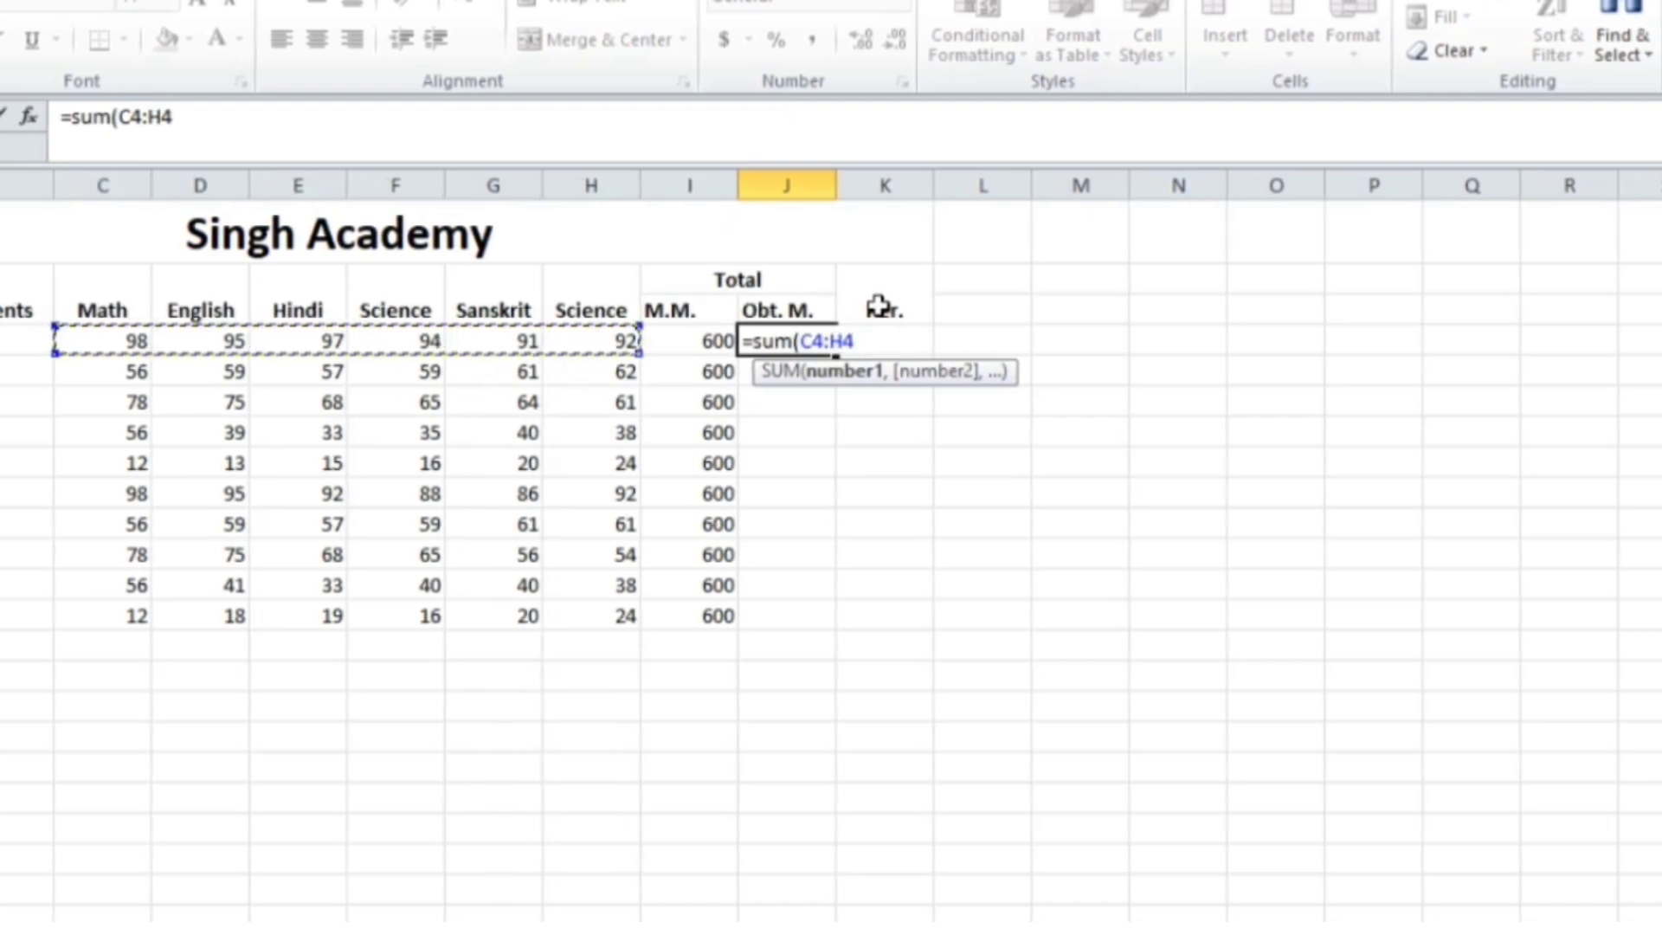
pyautogui.write(')')
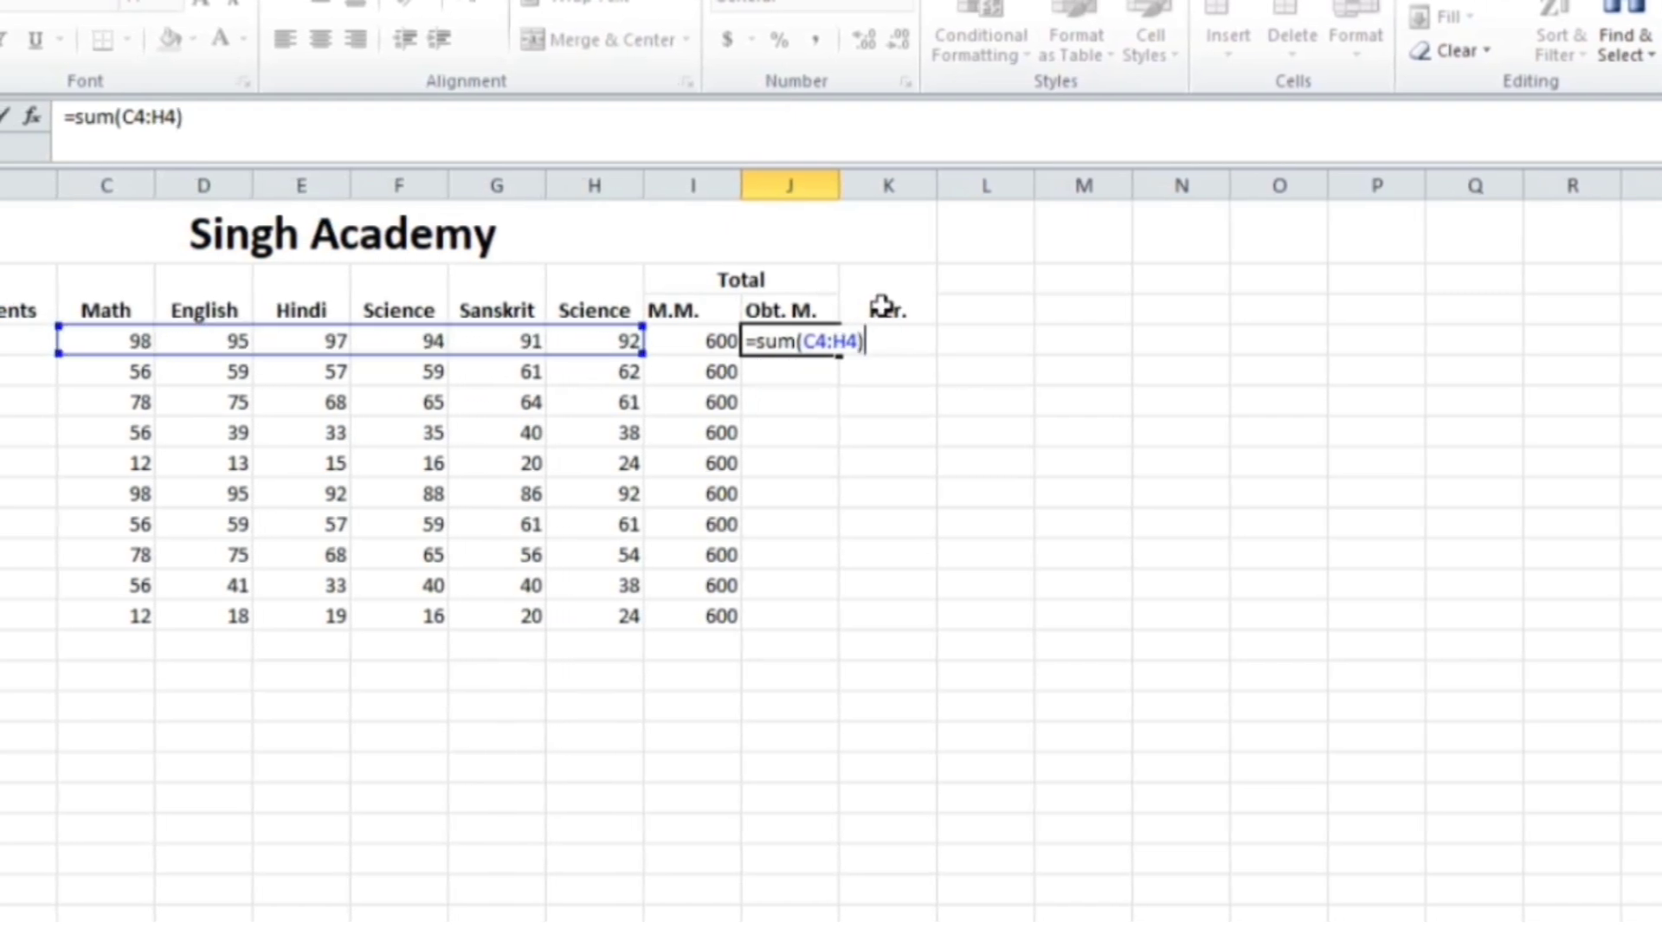
pyautogui.press('Return')
pyautogui.press('Up')
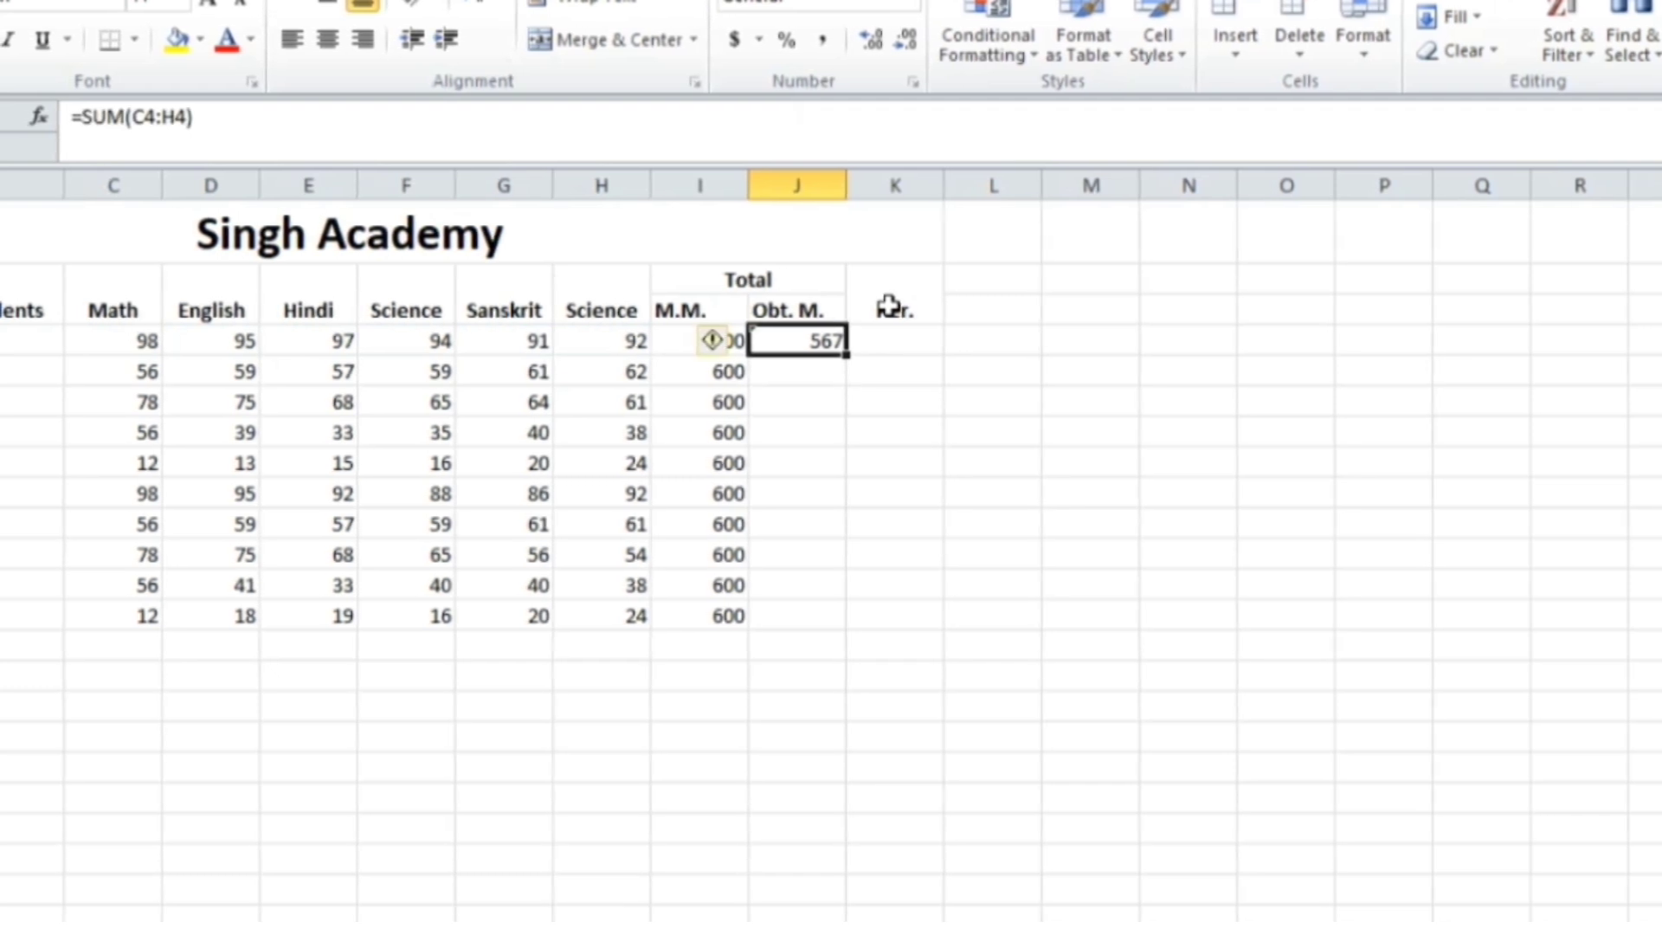
pyautogui.press('Down')
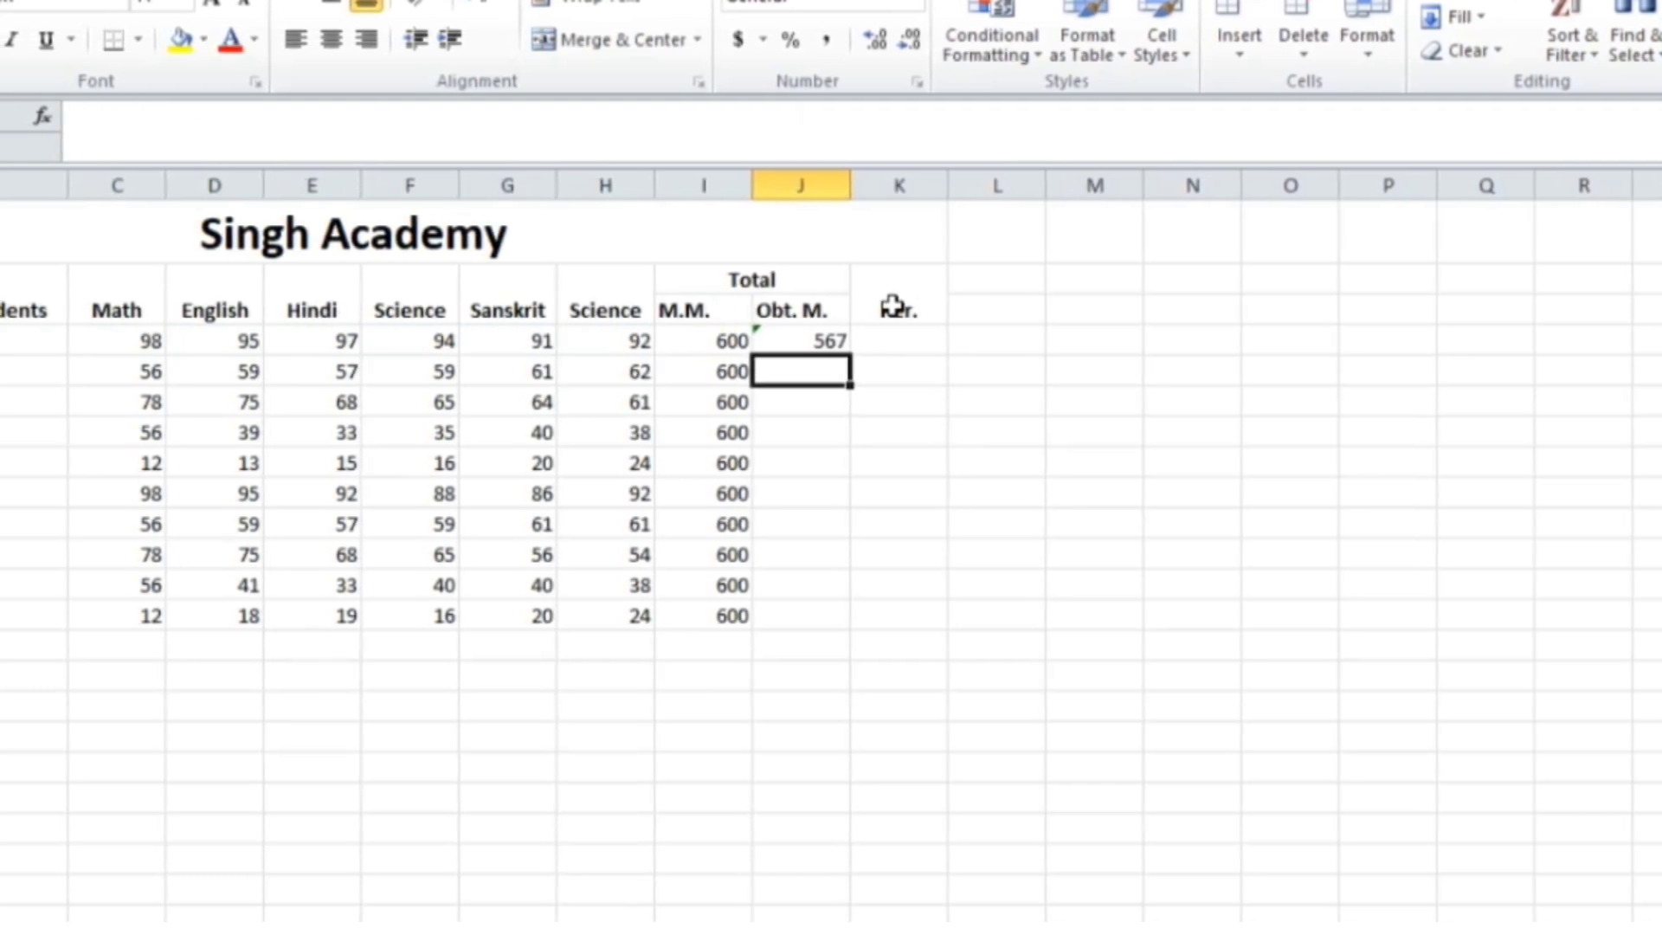
# Enter =SUM(C5+D5+E5+F5+G5+H5) in J5, giving the second student 354
pyautogui.write('=')
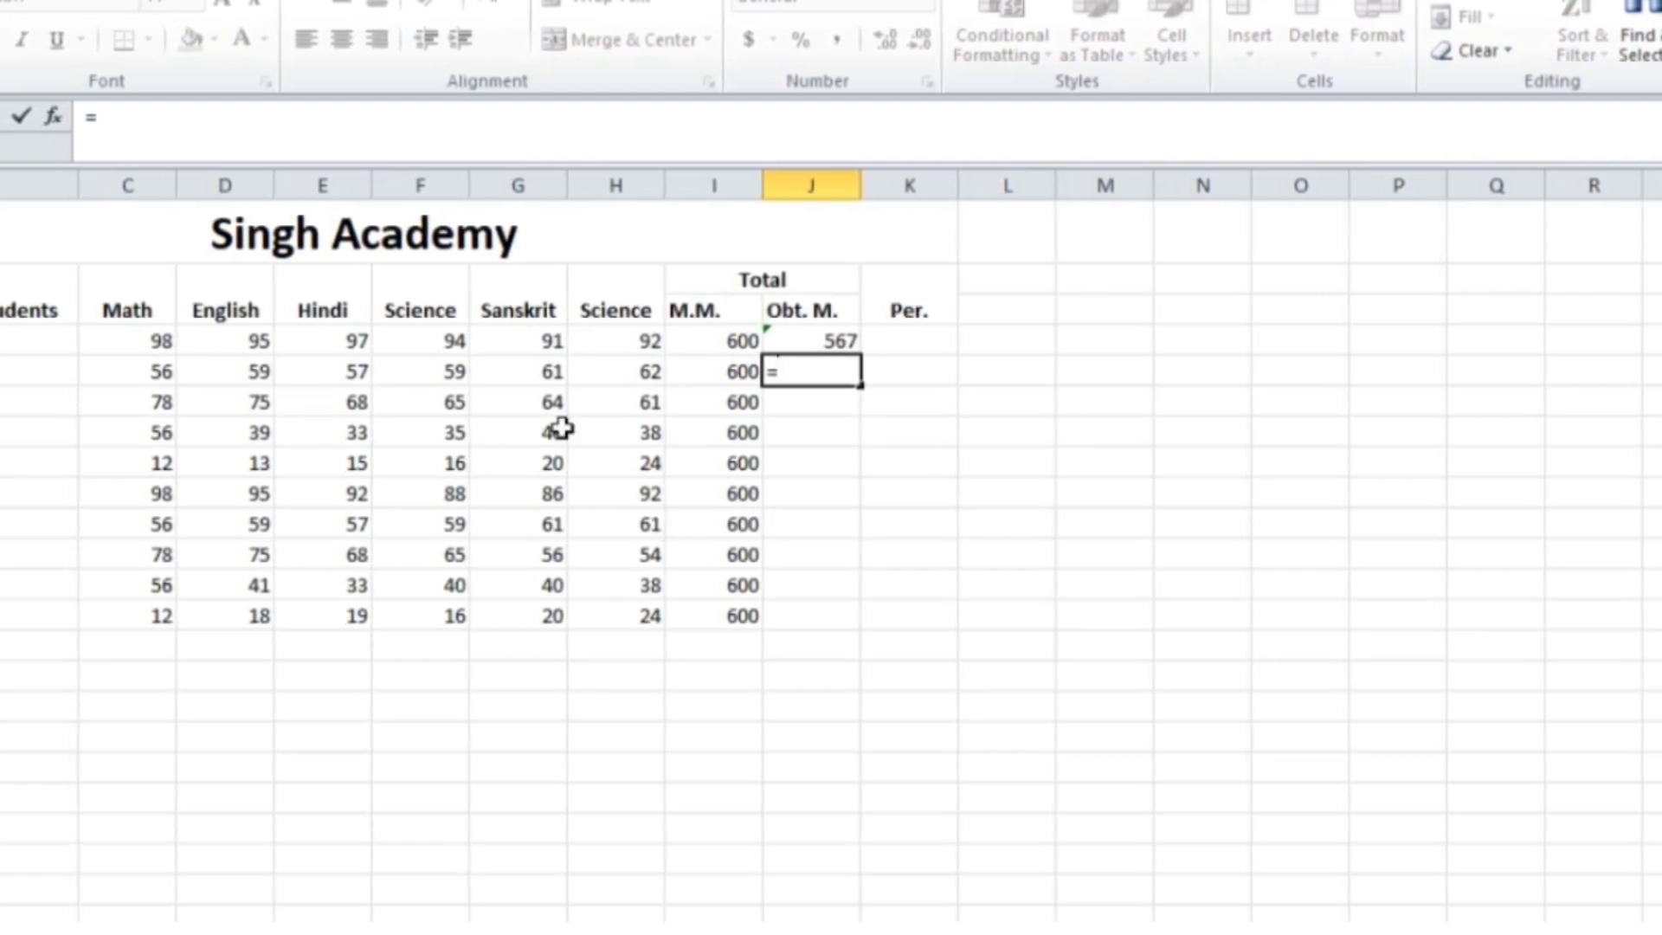
pyautogui.write('sum')
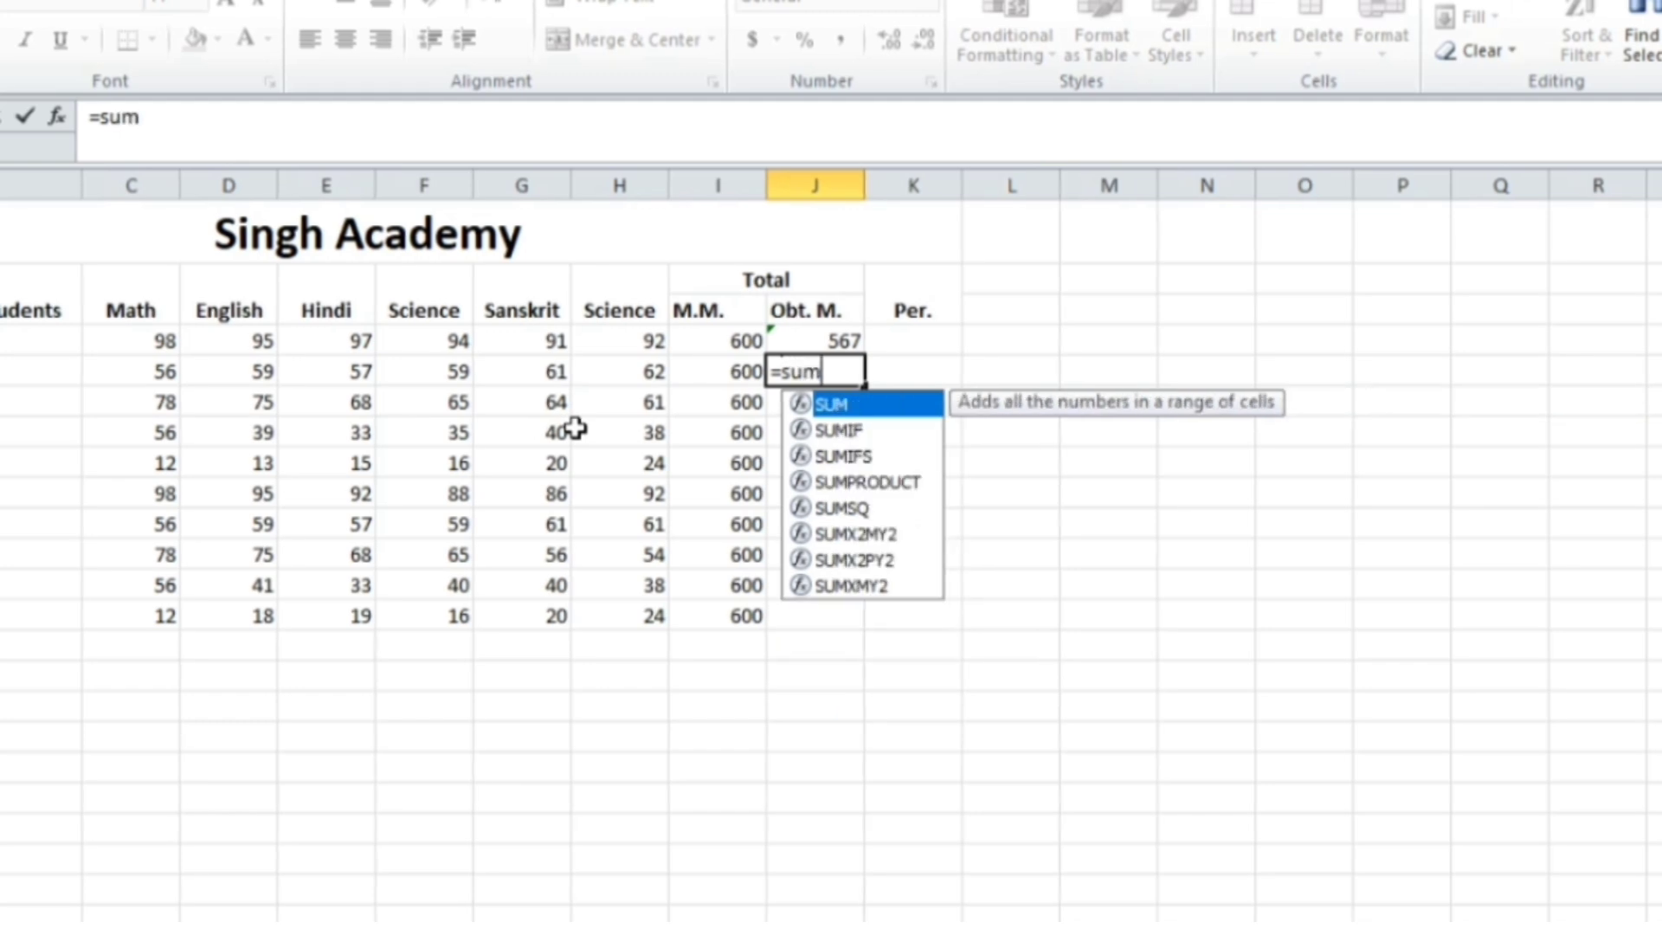
pyautogui.write('(')
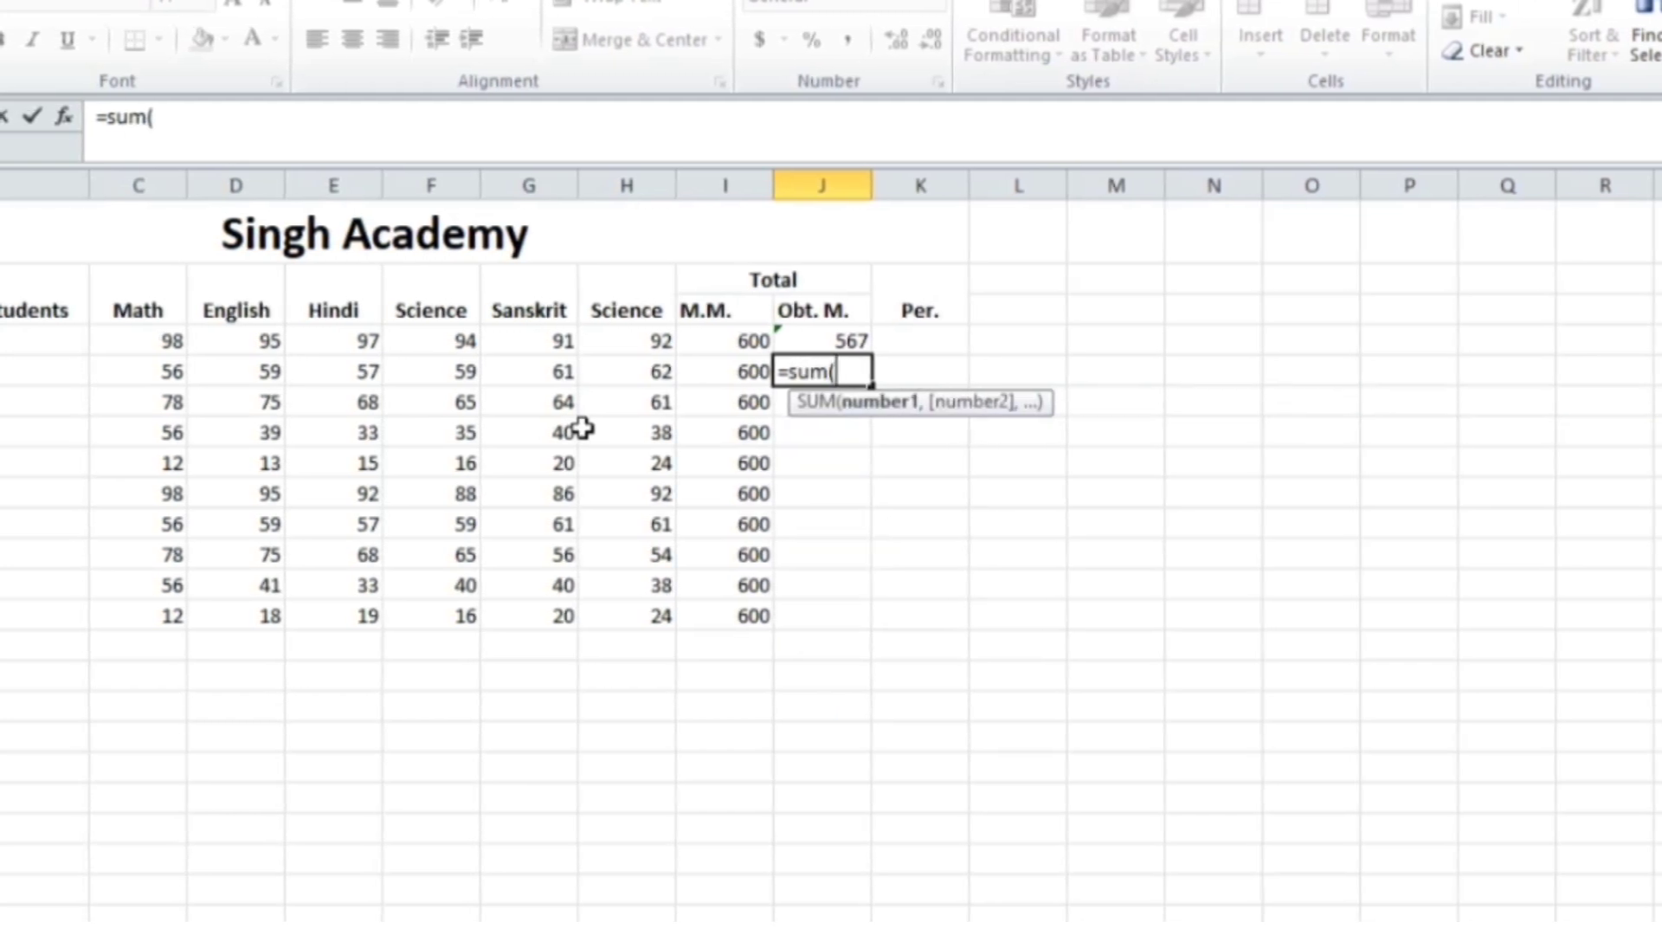
pyautogui.click(174, 372)
pyautogui.write('+')
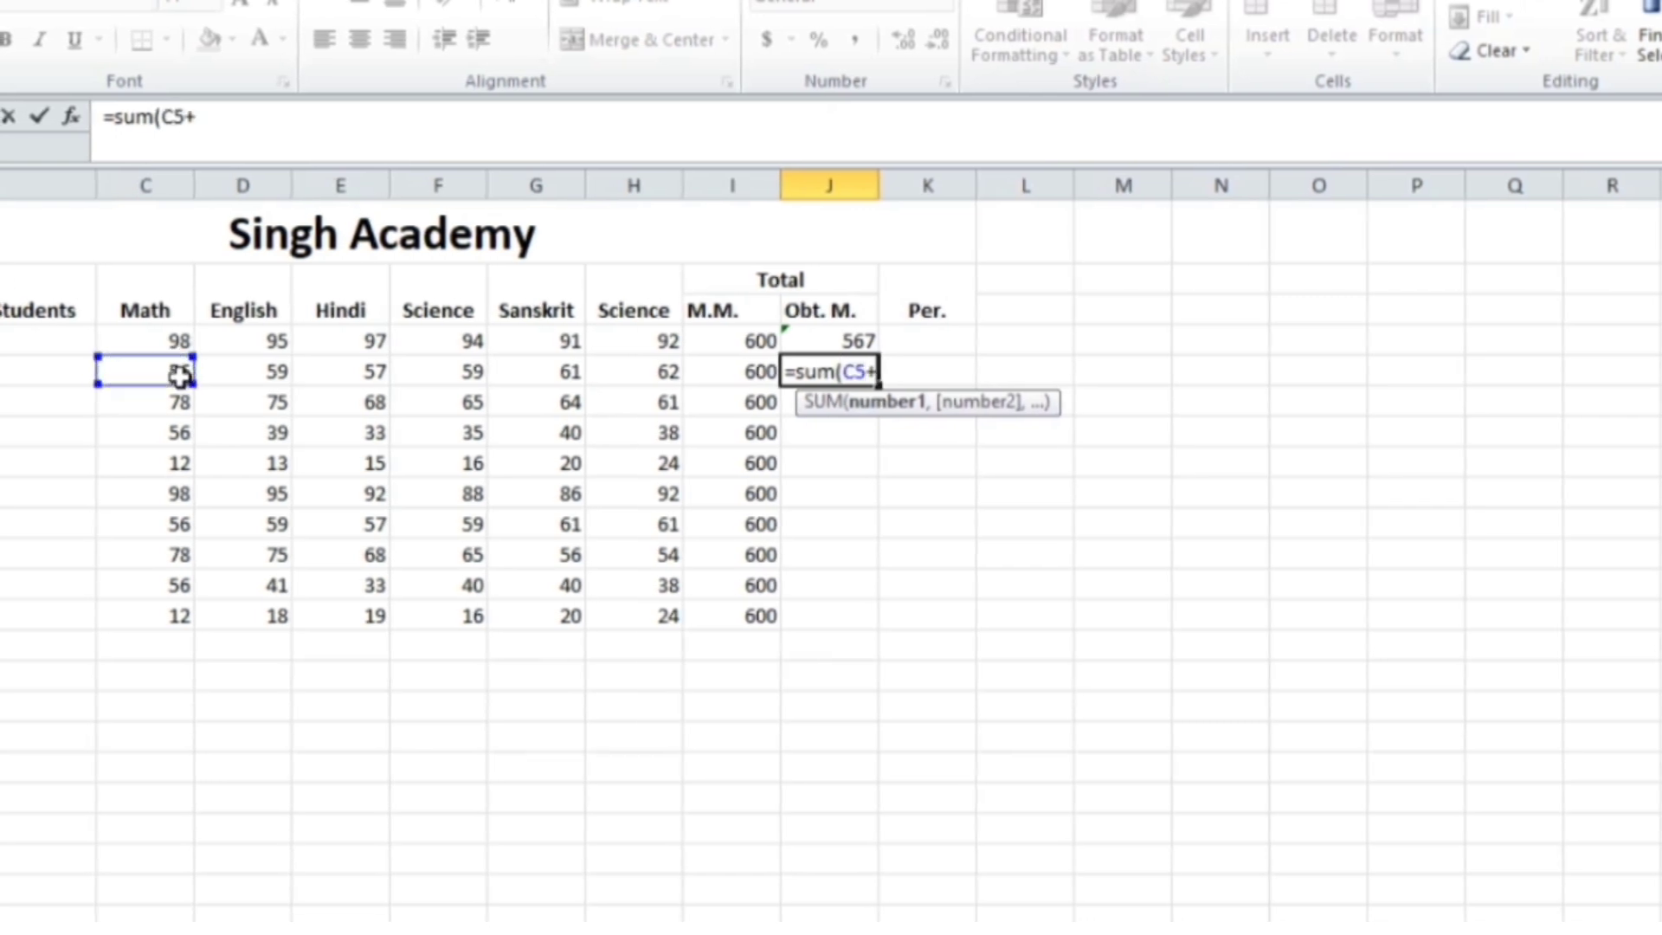
pyautogui.click(371, 372)
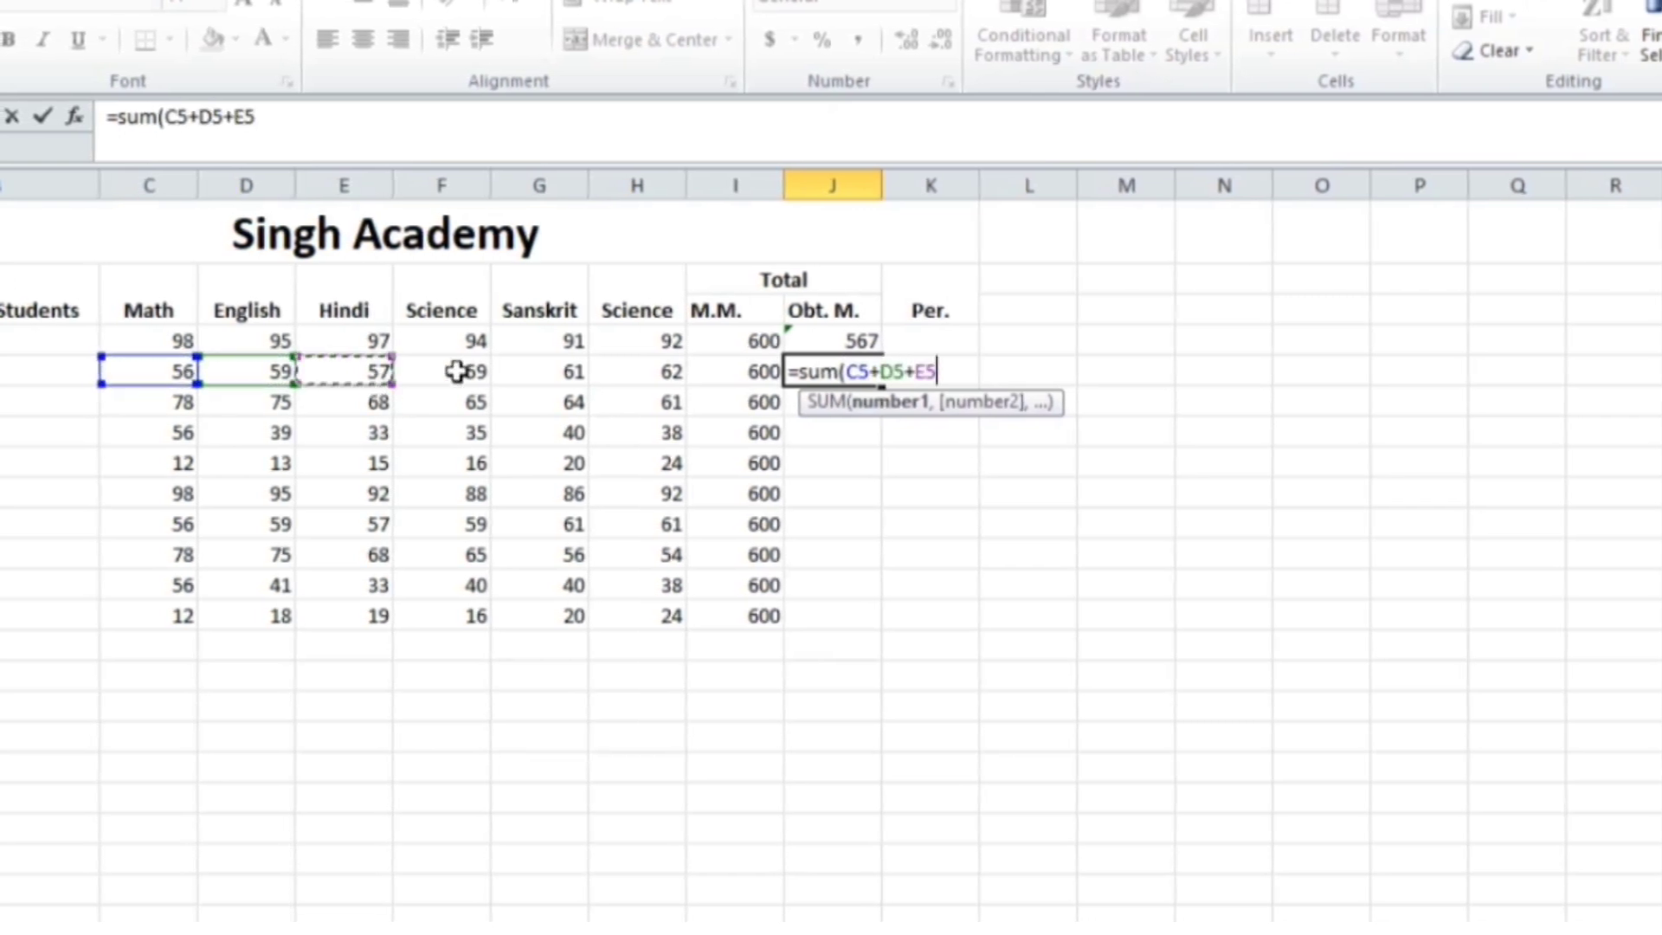
pyautogui.write('+')
pyautogui.click(459, 370)
pyautogui.write('+')
pyautogui.click(529, 372)
pyautogui.write('+')
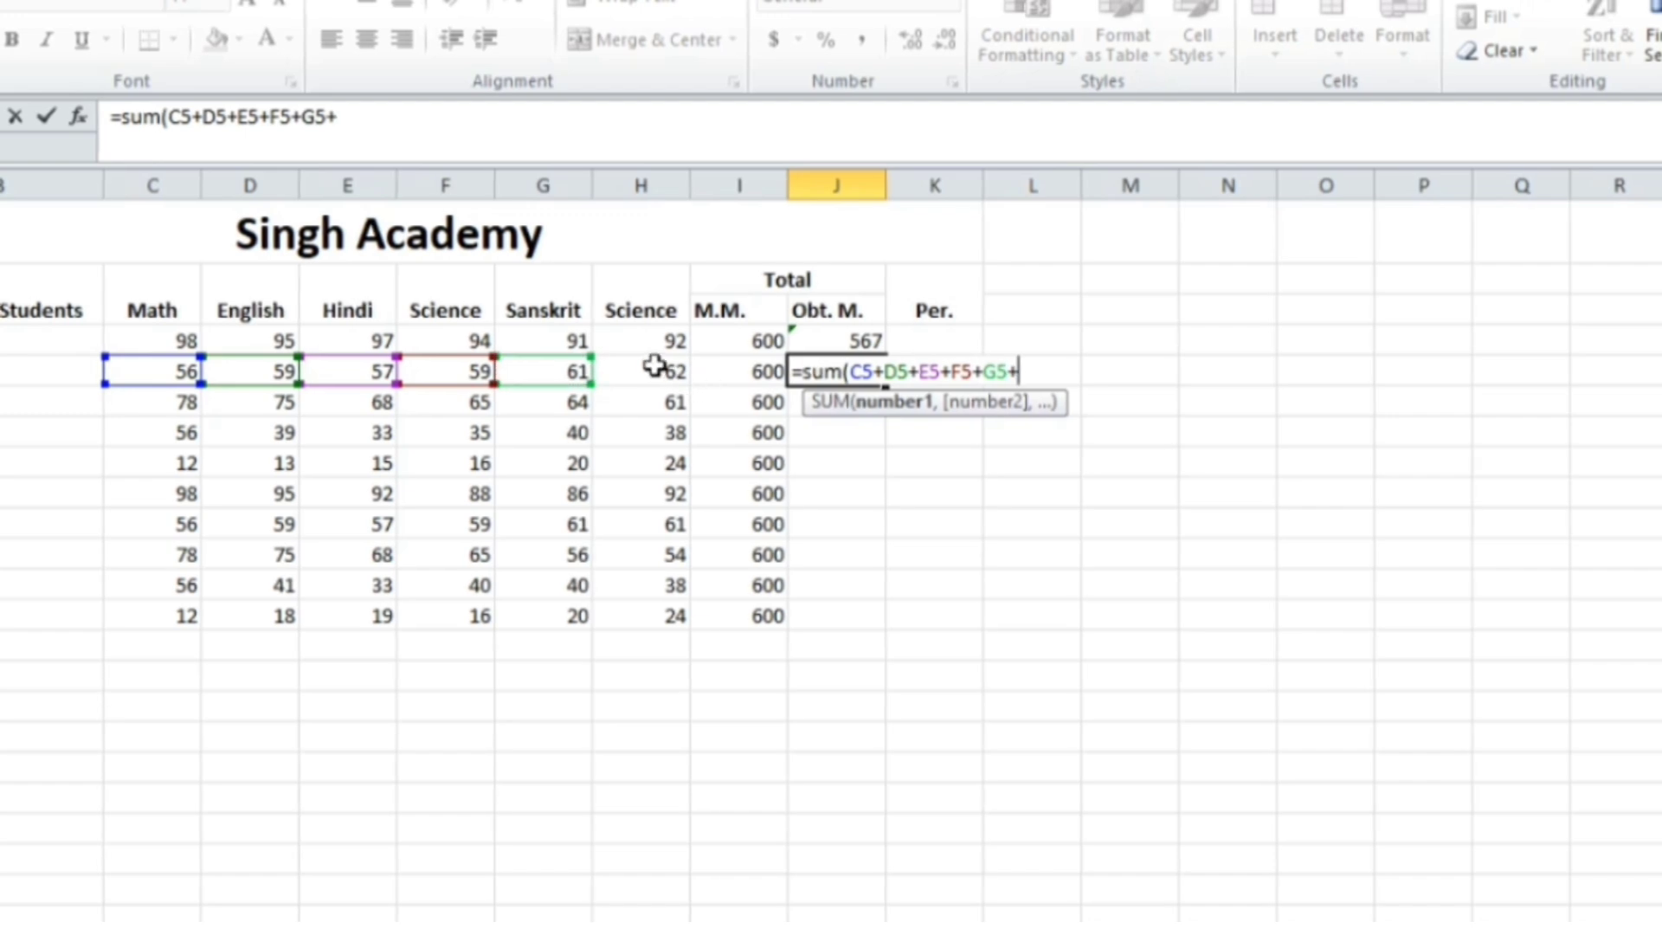
pyautogui.click(651, 369)
pyautogui.press('Return')
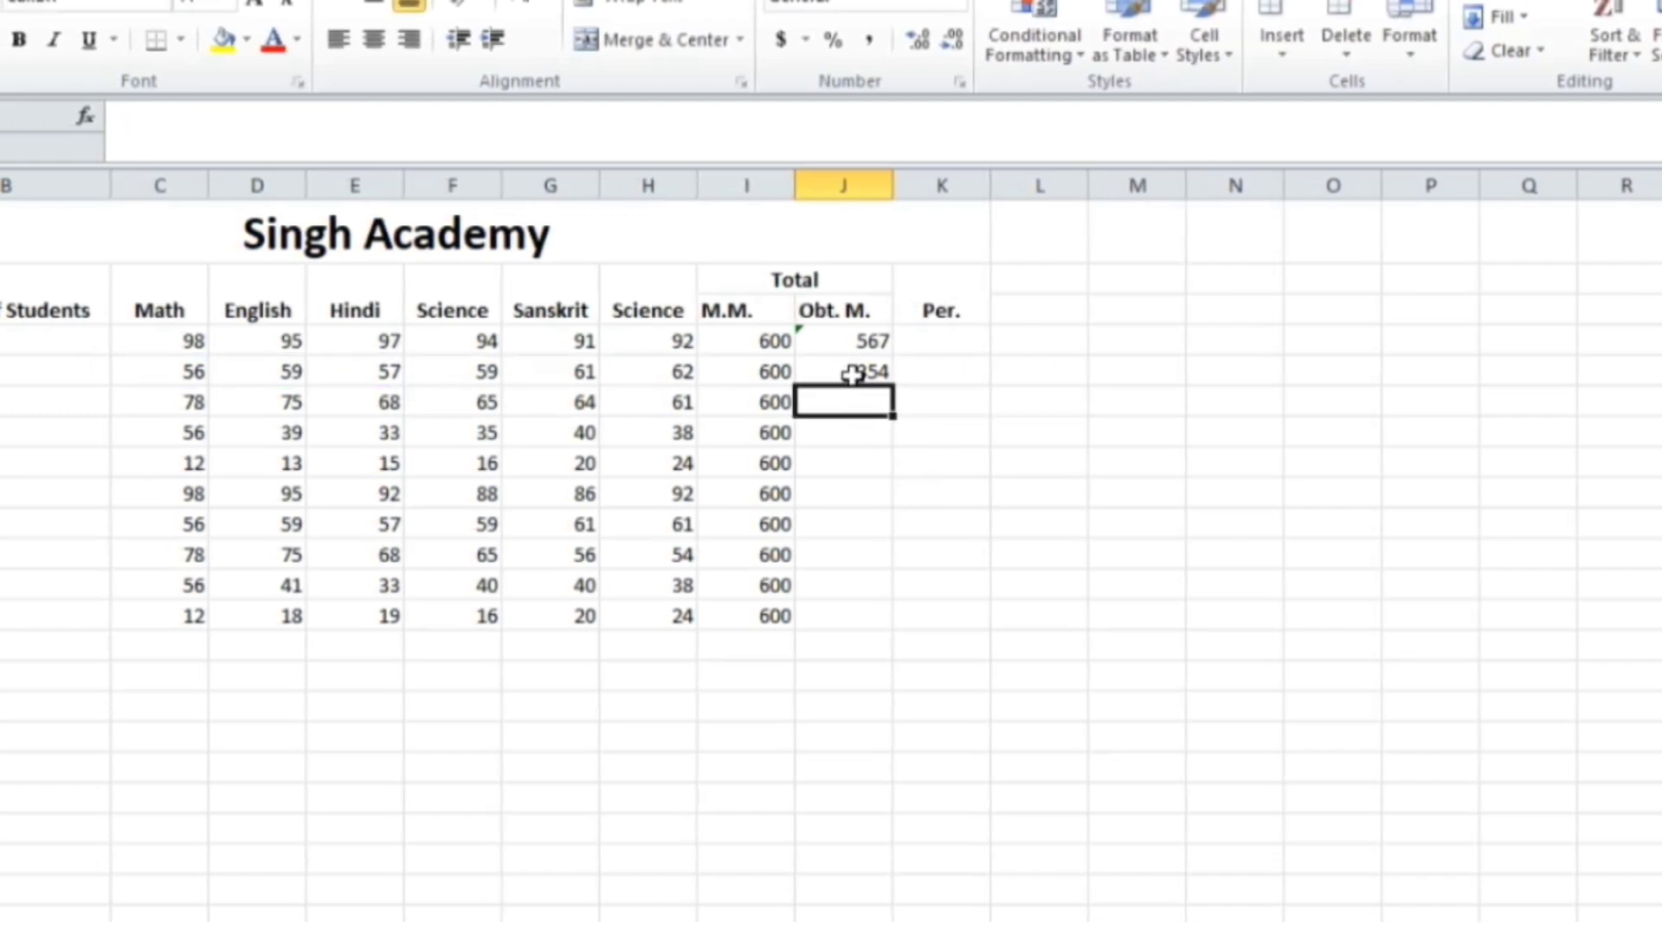
pyautogui.click(855, 374)
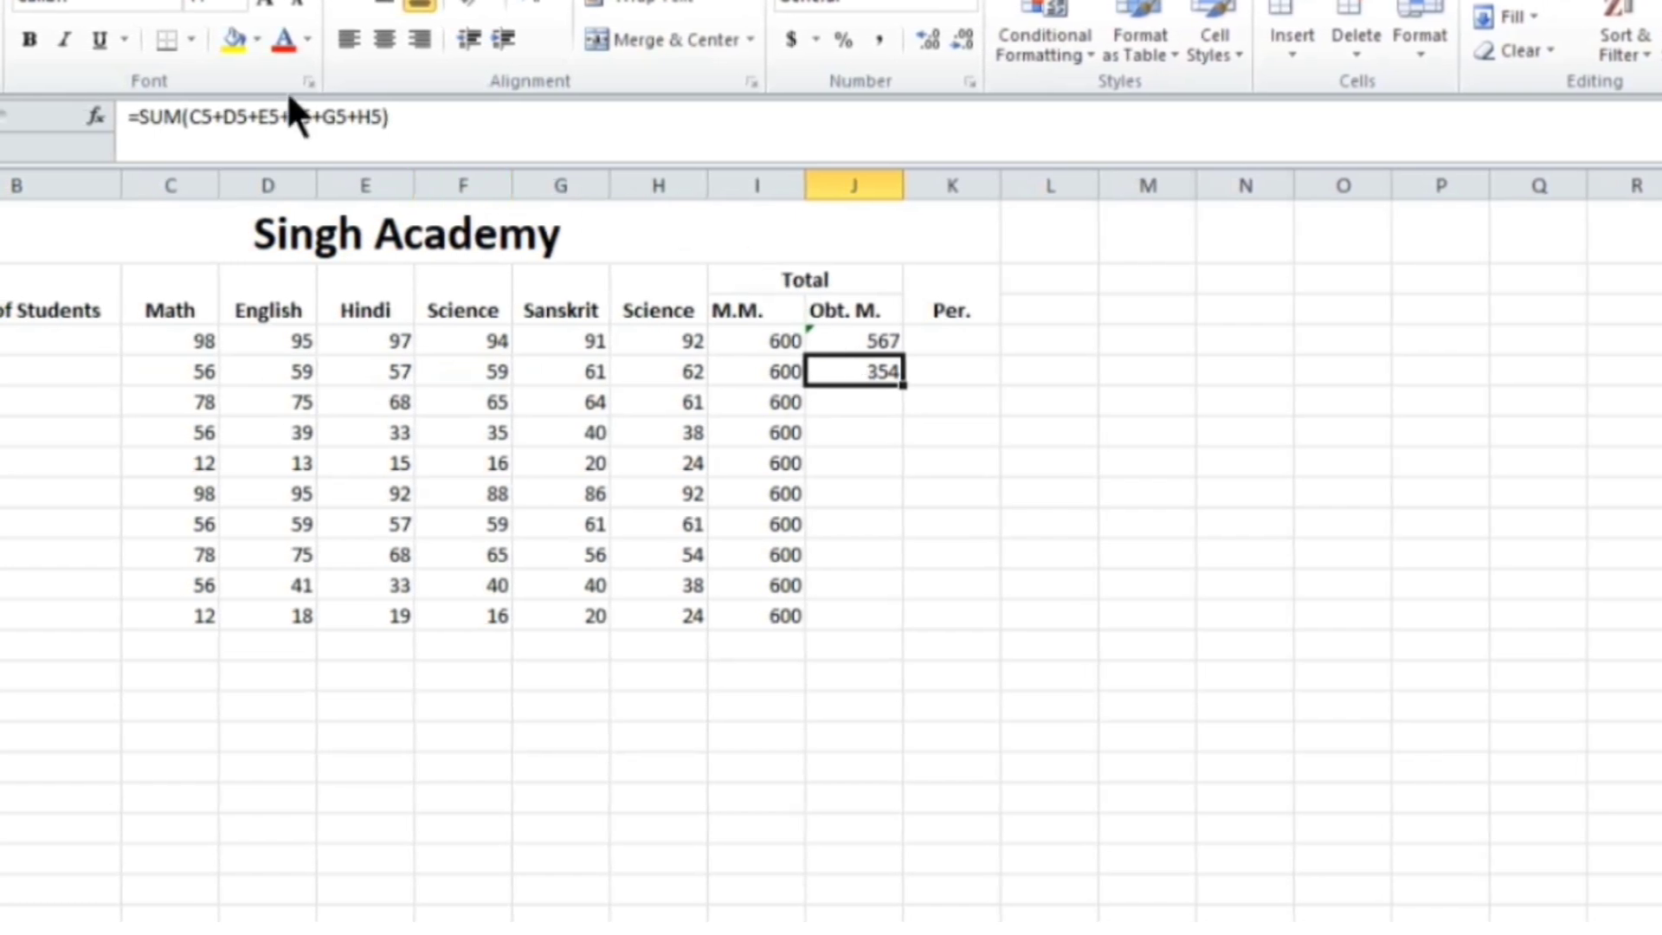
pyautogui.click(872, 401)
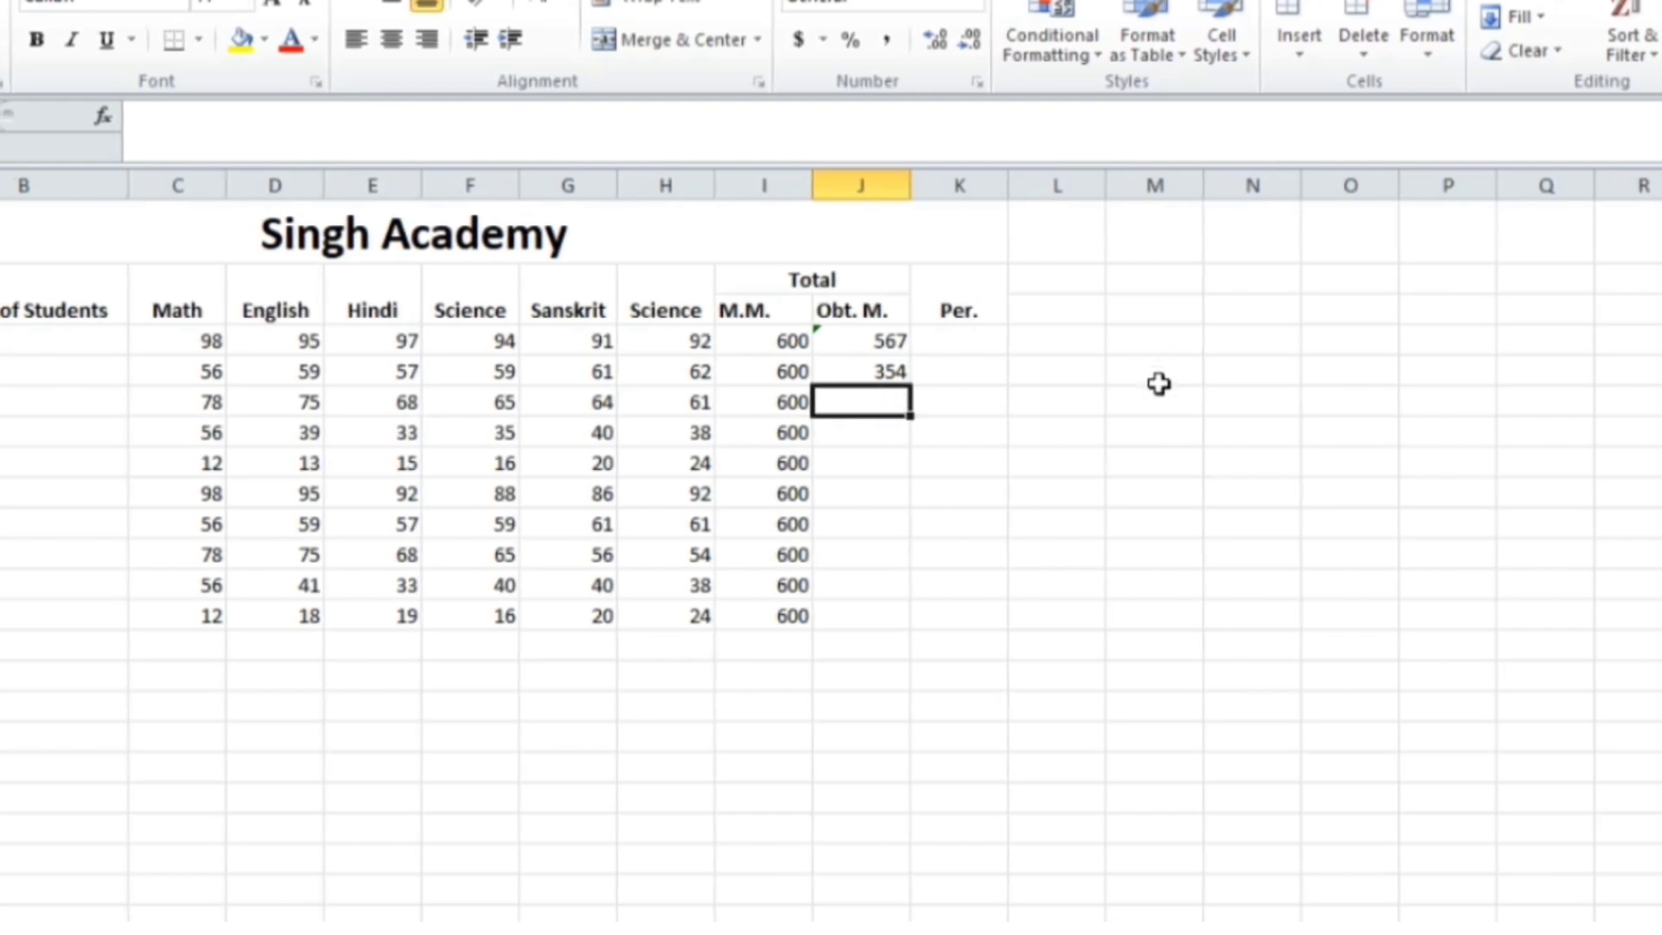
# Type =sum(C6:H6) in J6 so the third student's total reads 411
pyautogui.write('=')
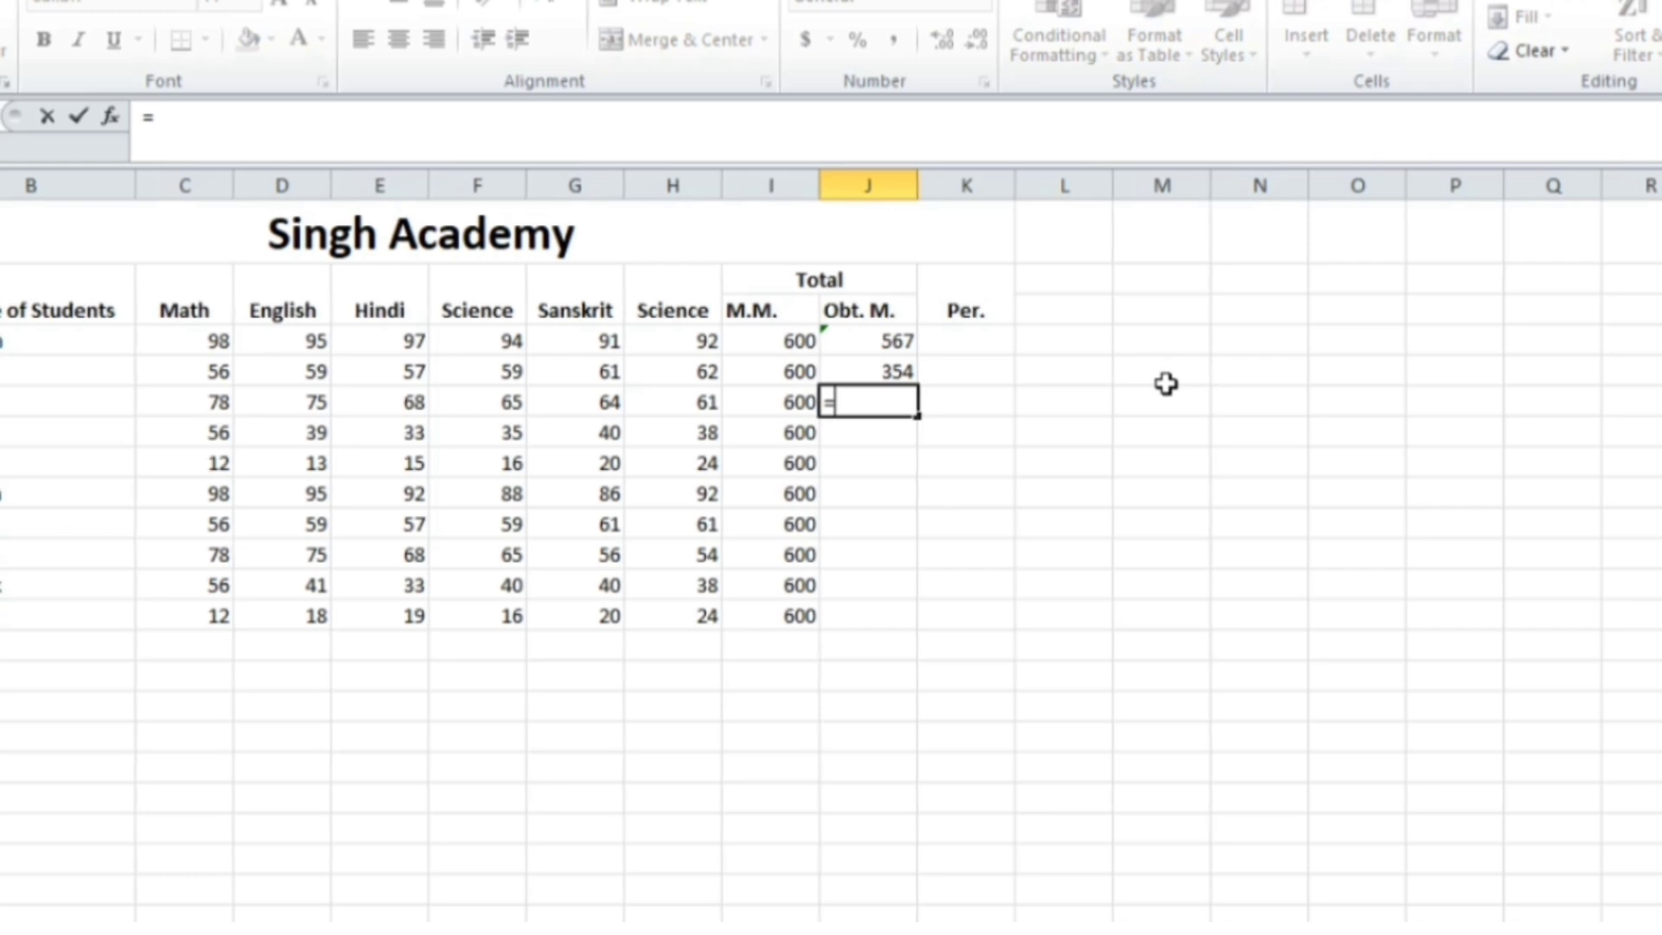
pyautogui.write('sum(')
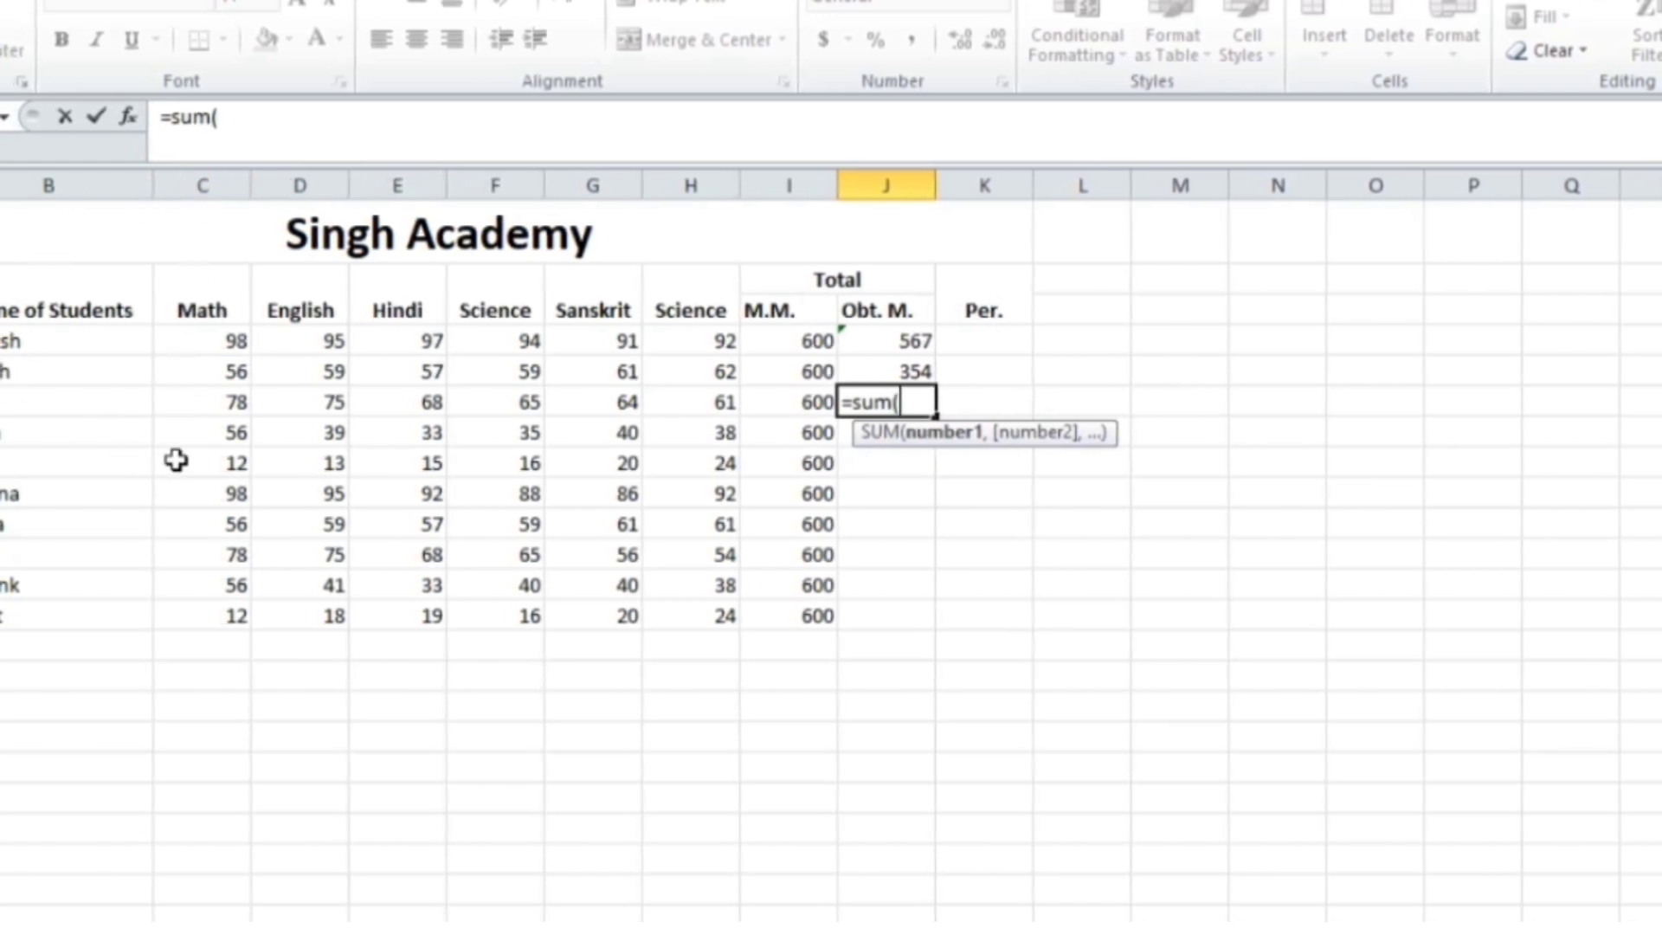
pyautogui.write('C')
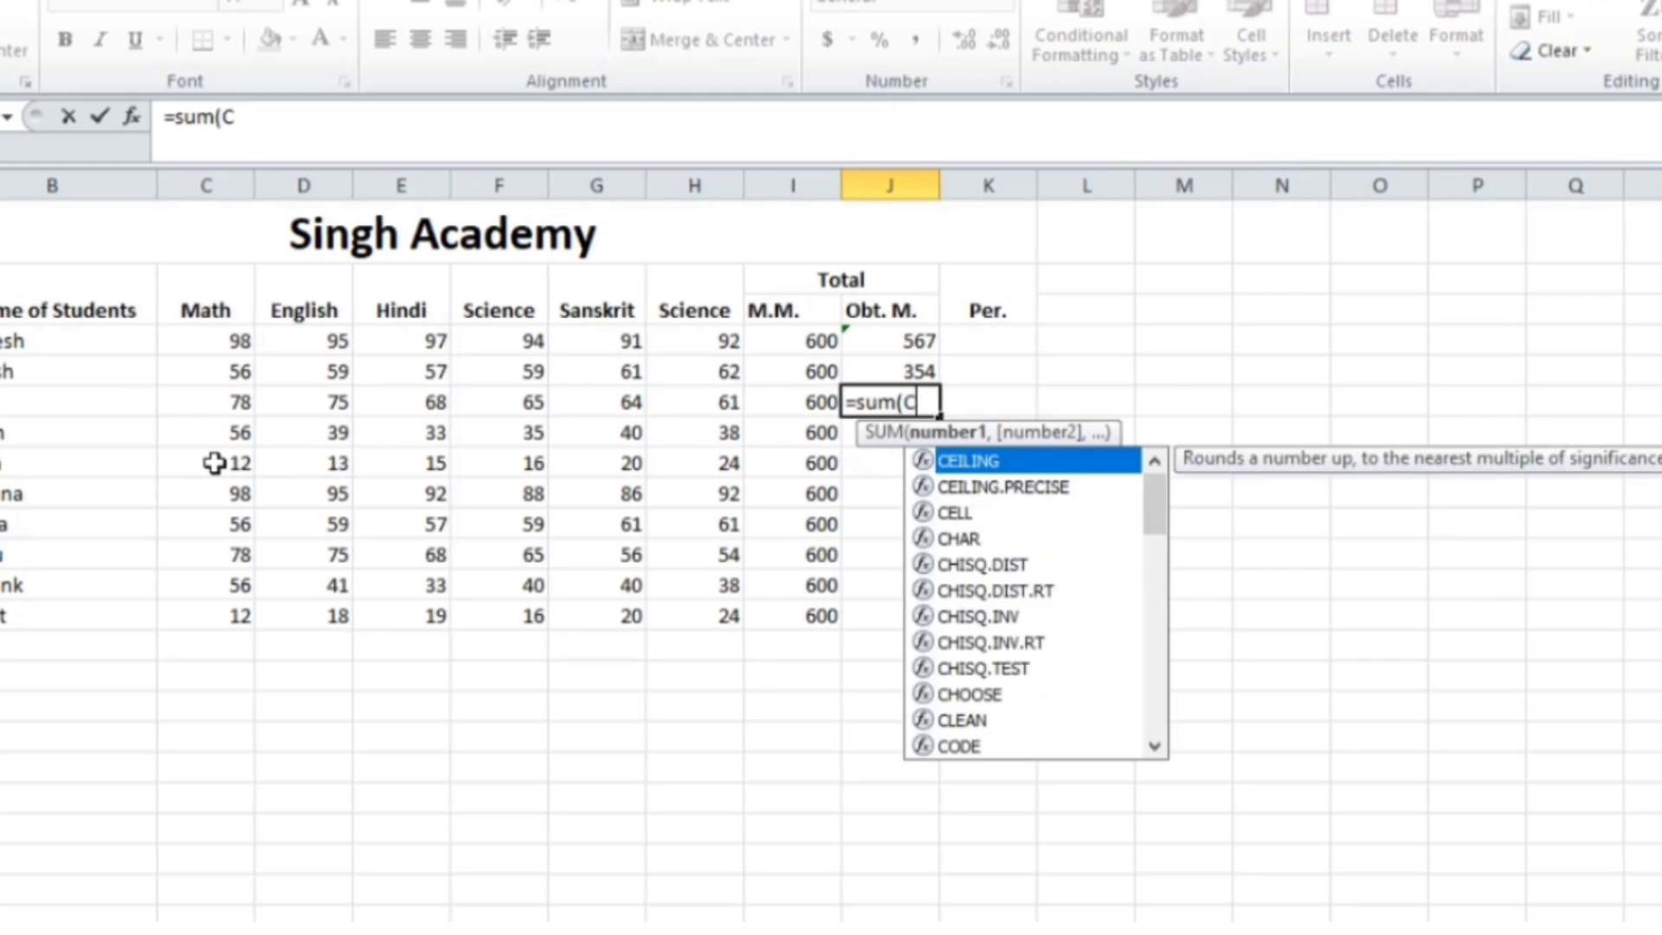
pyautogui.write('6')
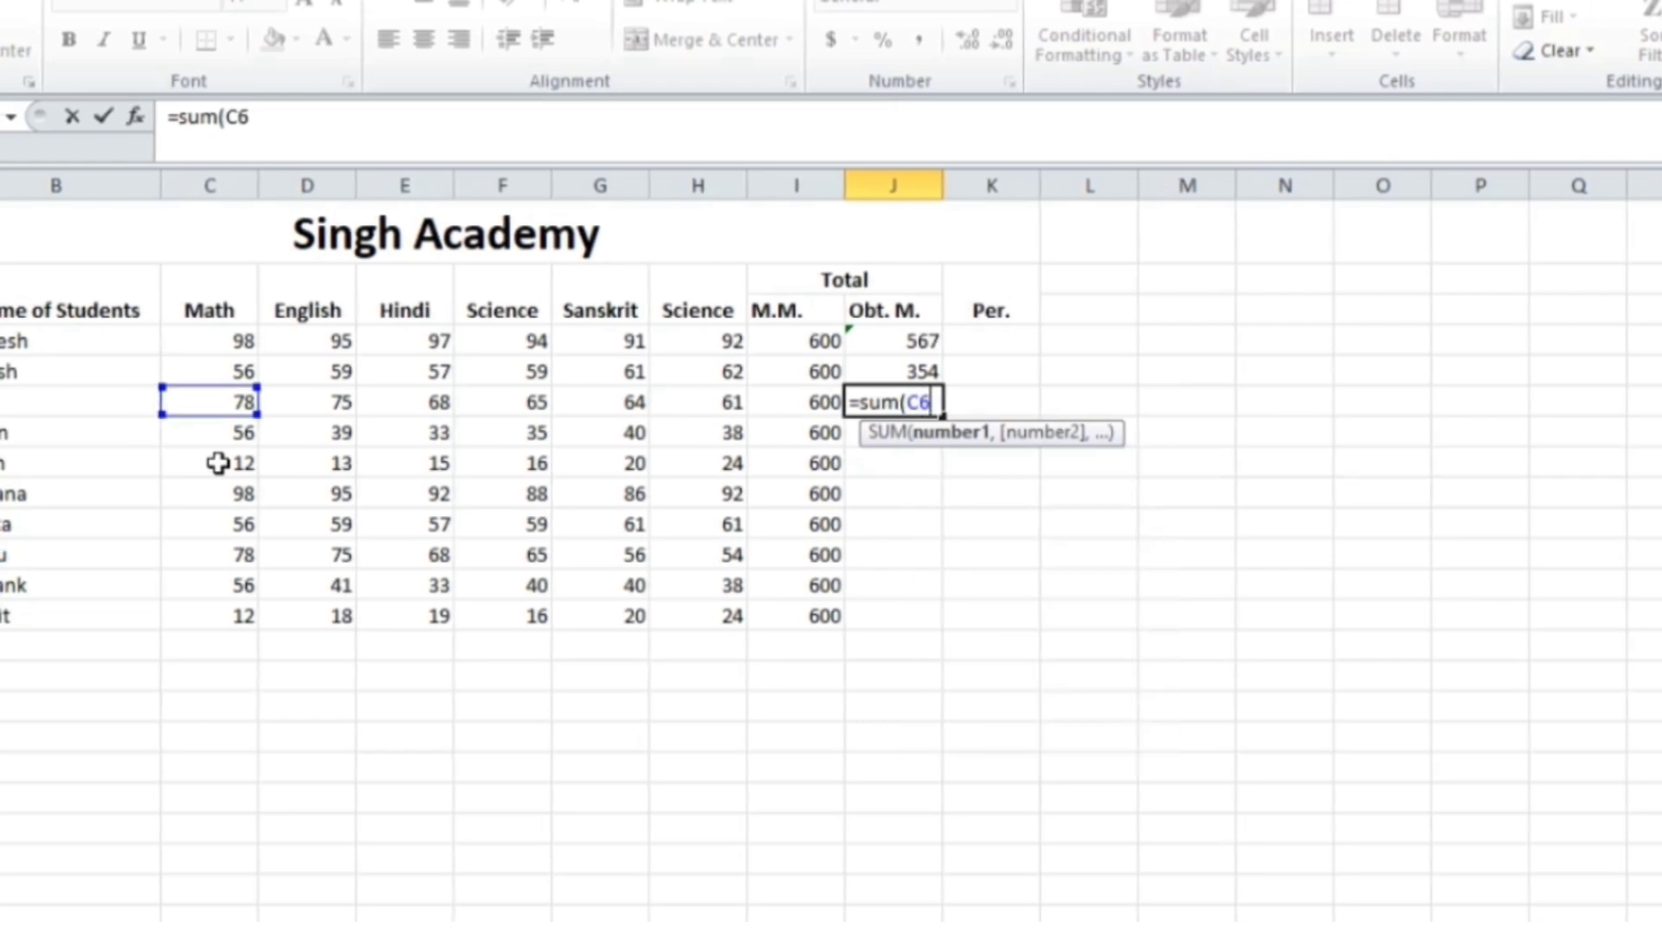
pyautogui.write(':')
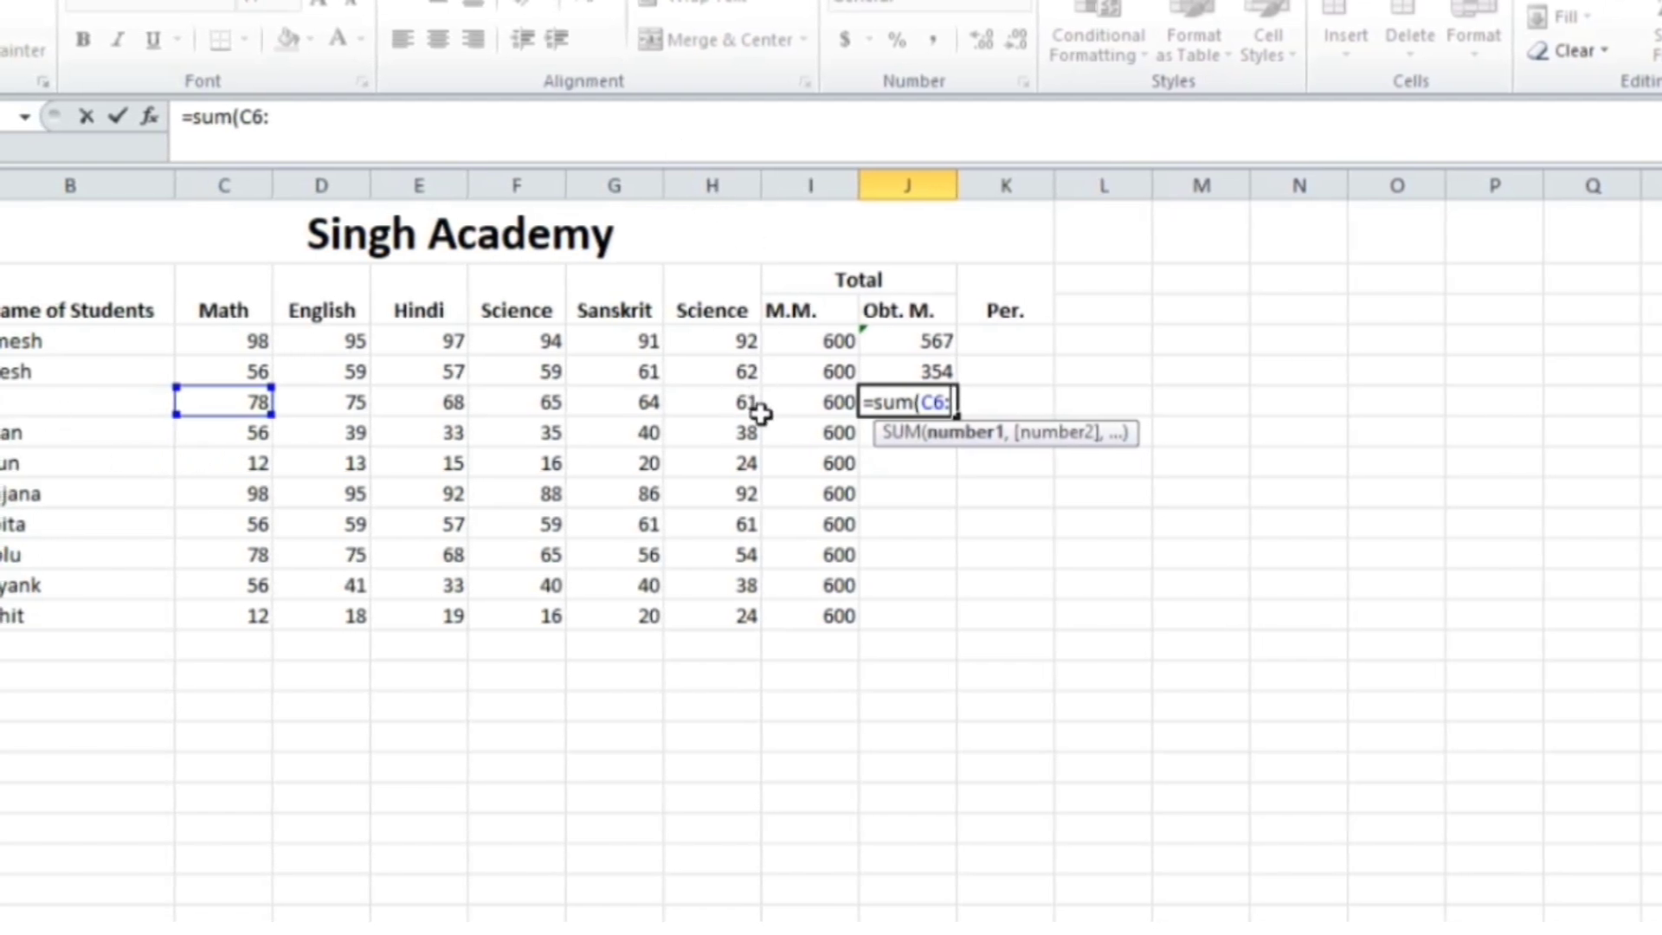
pyautogui.write('H6')
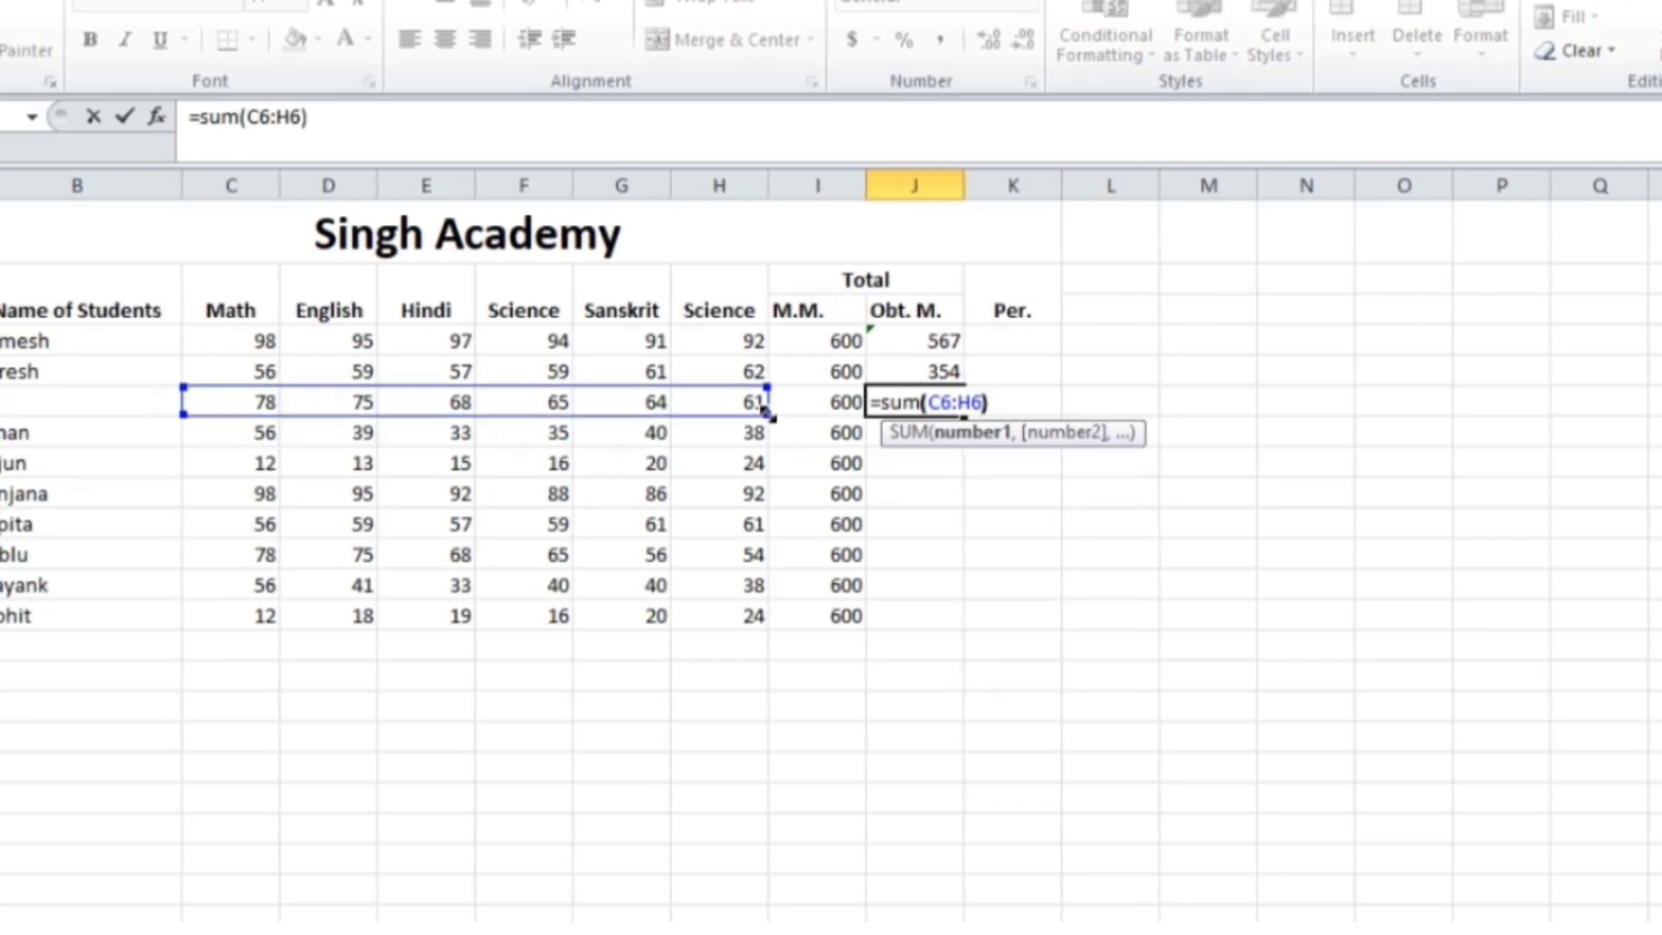
pyautogui.write(')')
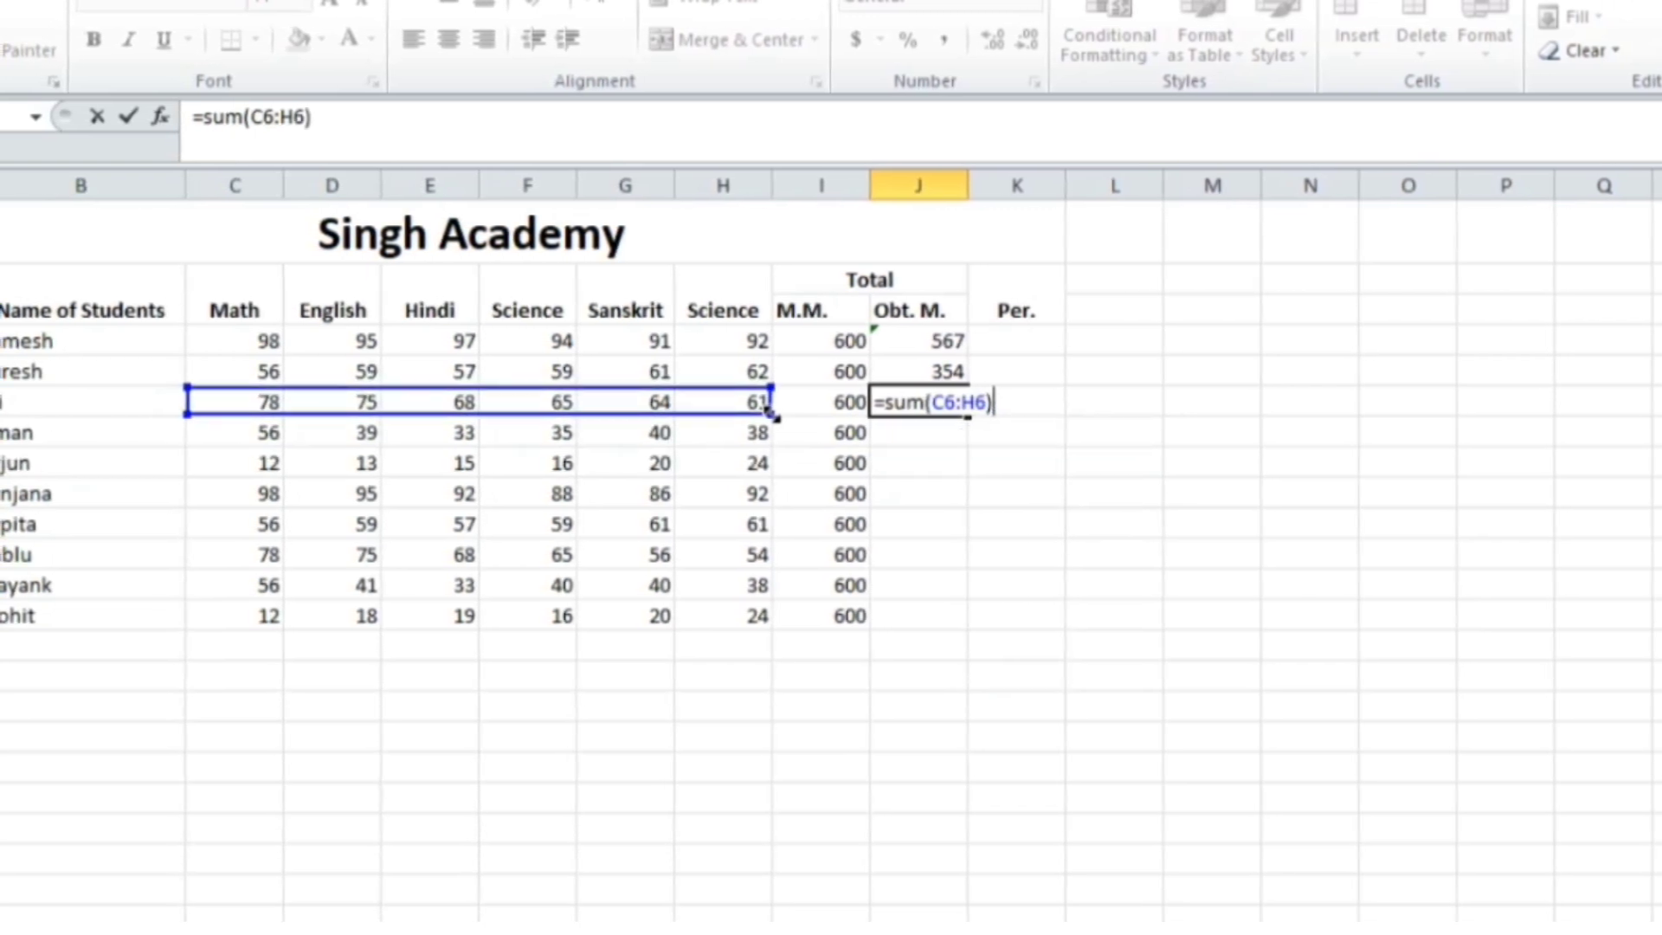
pyautogui.press('Return')
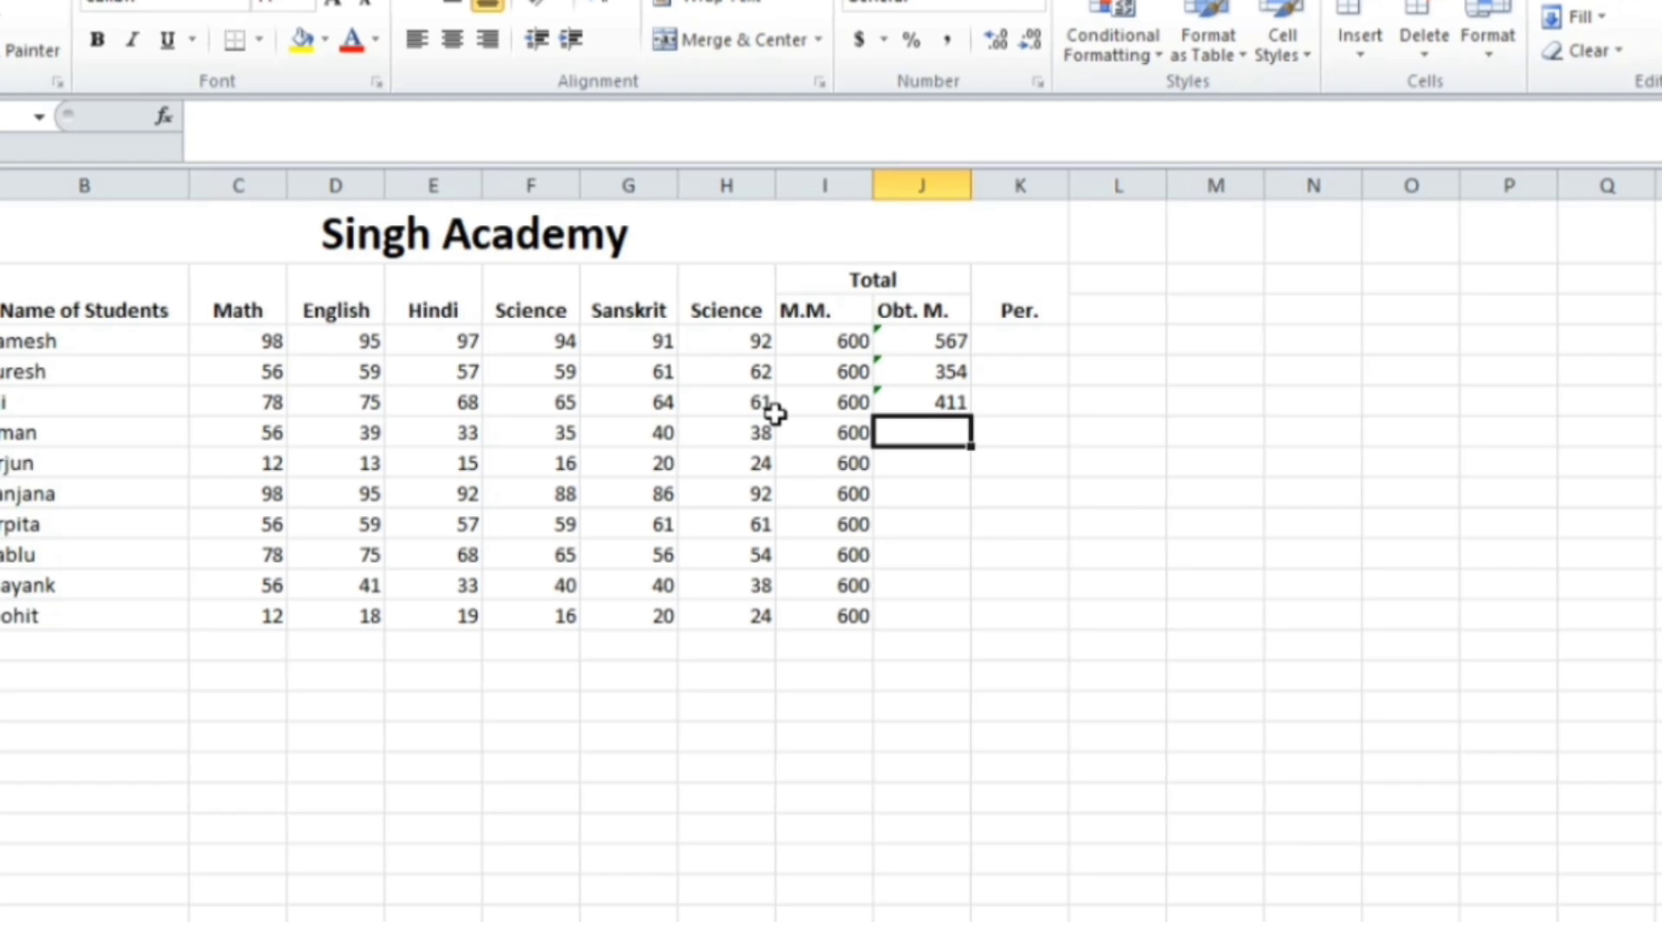
pyautogui.press('Up')
pyautogui.press('Down')
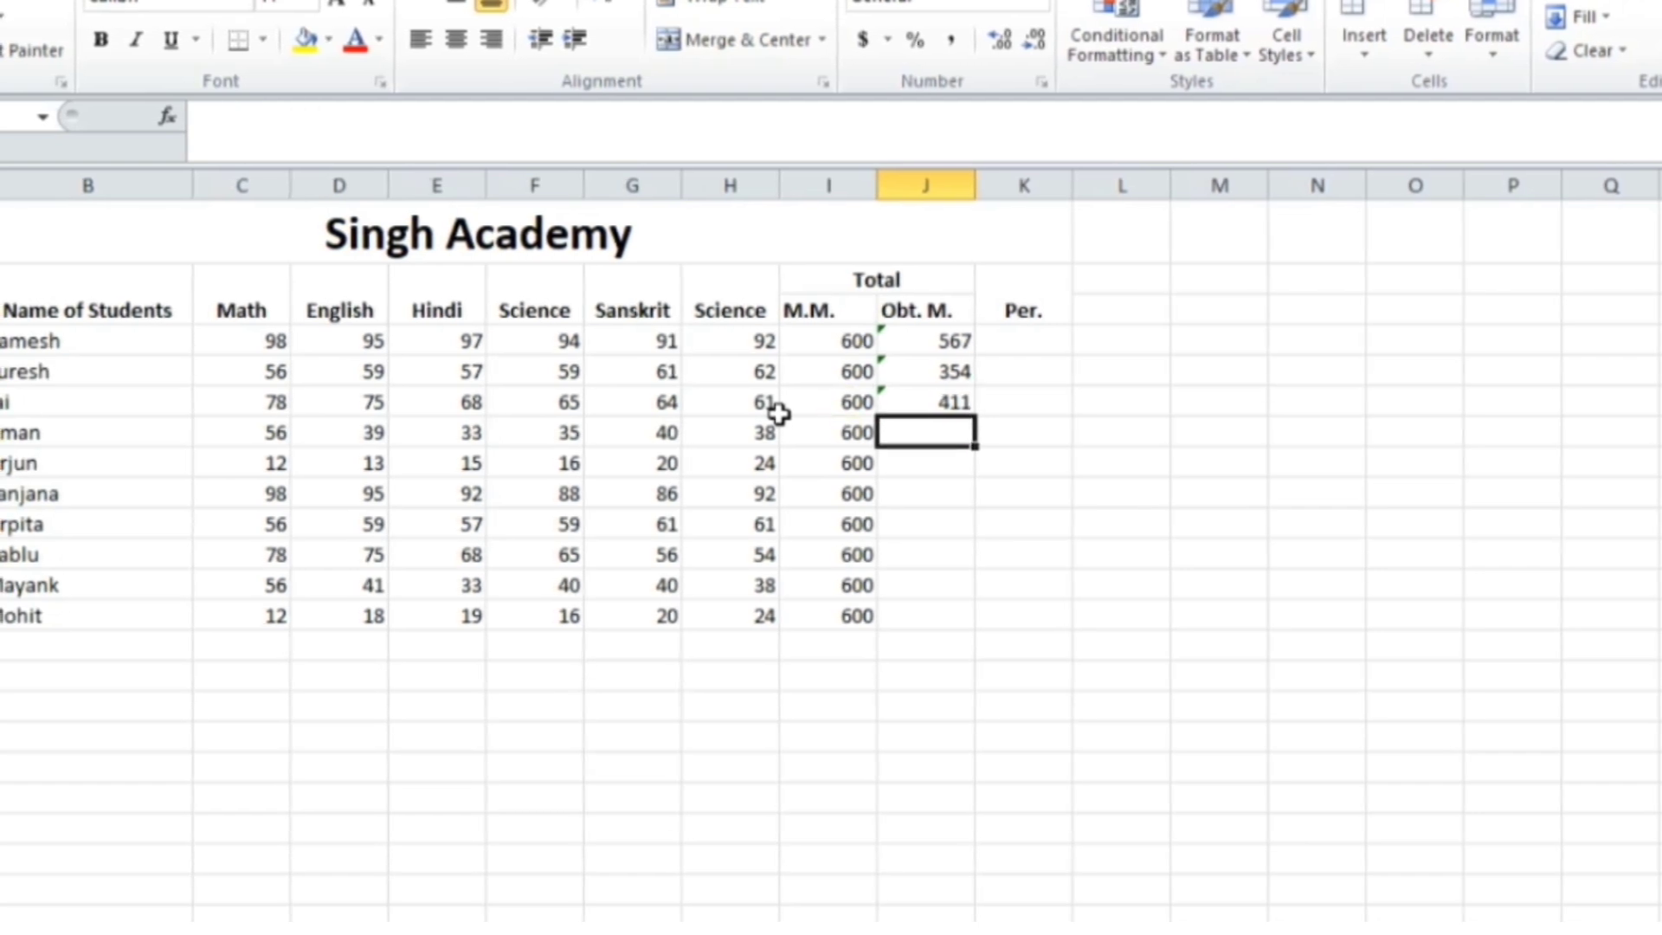
# Build =C7+D7+E7+F7+G7+H7 in J7 from Aman's marks, giving 241
pyautogui.write('=')
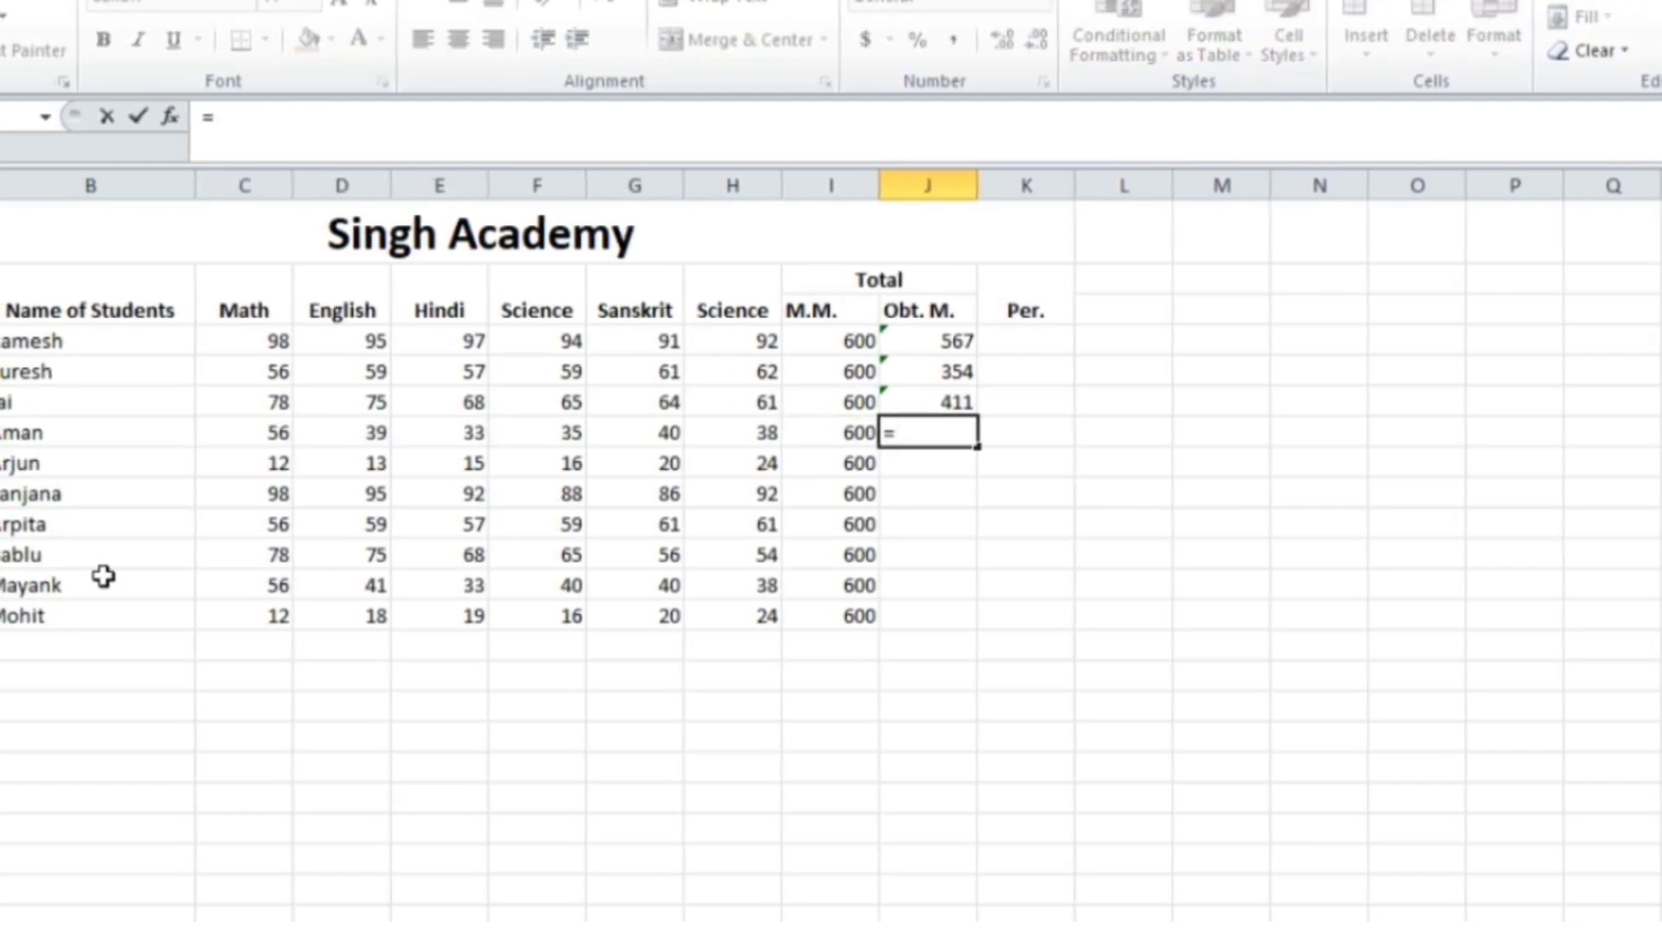
pyautogui.click(243, 434)
pyautogui.write('+')
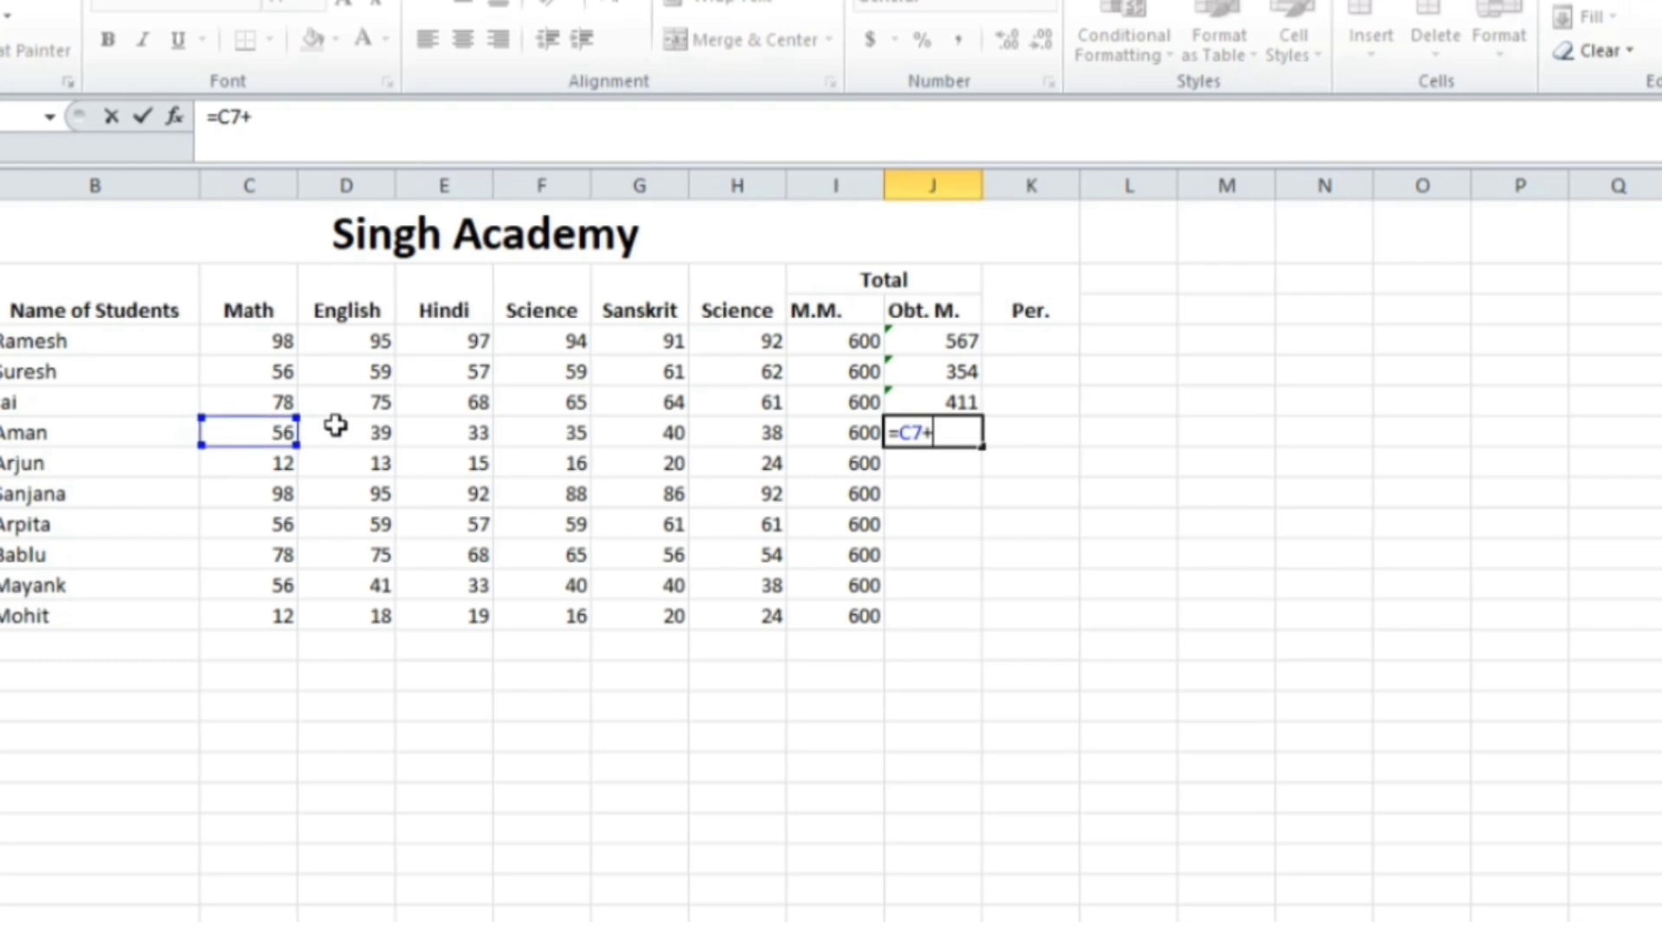
pyautogui.click(334, 426)
pyautogui.write('+')
pyautogui.moveTo(432, 447); pyautogui.dragTo(495, 436)
pyautogui.write('+')
pyautogui.click(549, 430)
pyautogui.write('+D7')
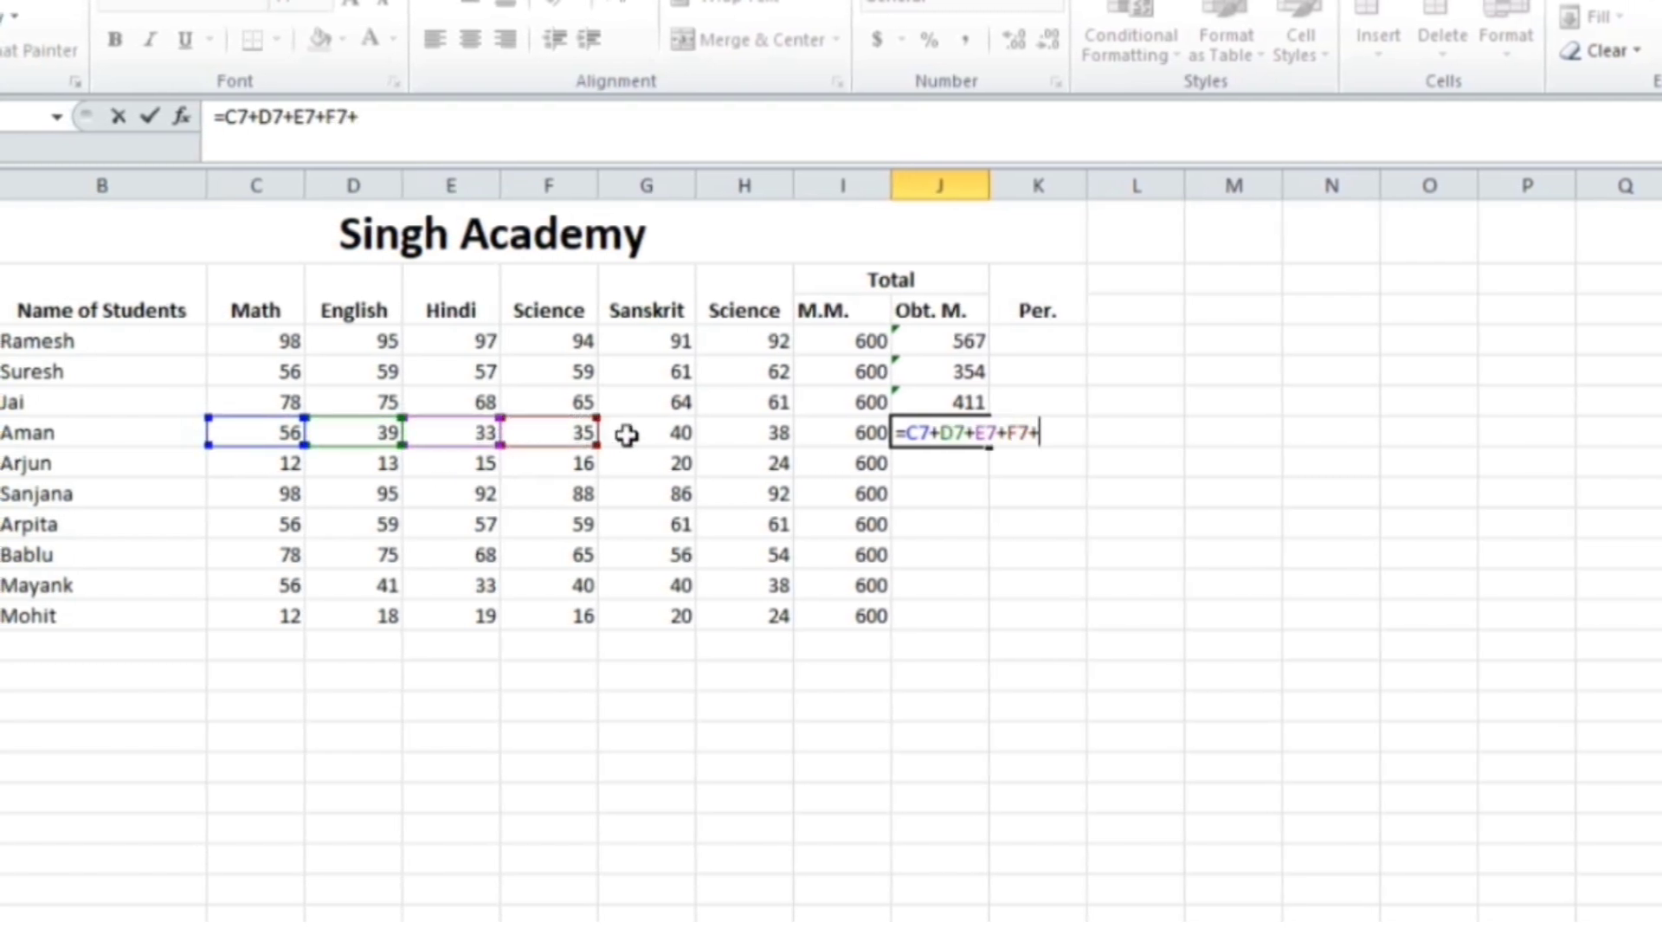
pyautogui.write('+')
pyautogui.click(762, 429)
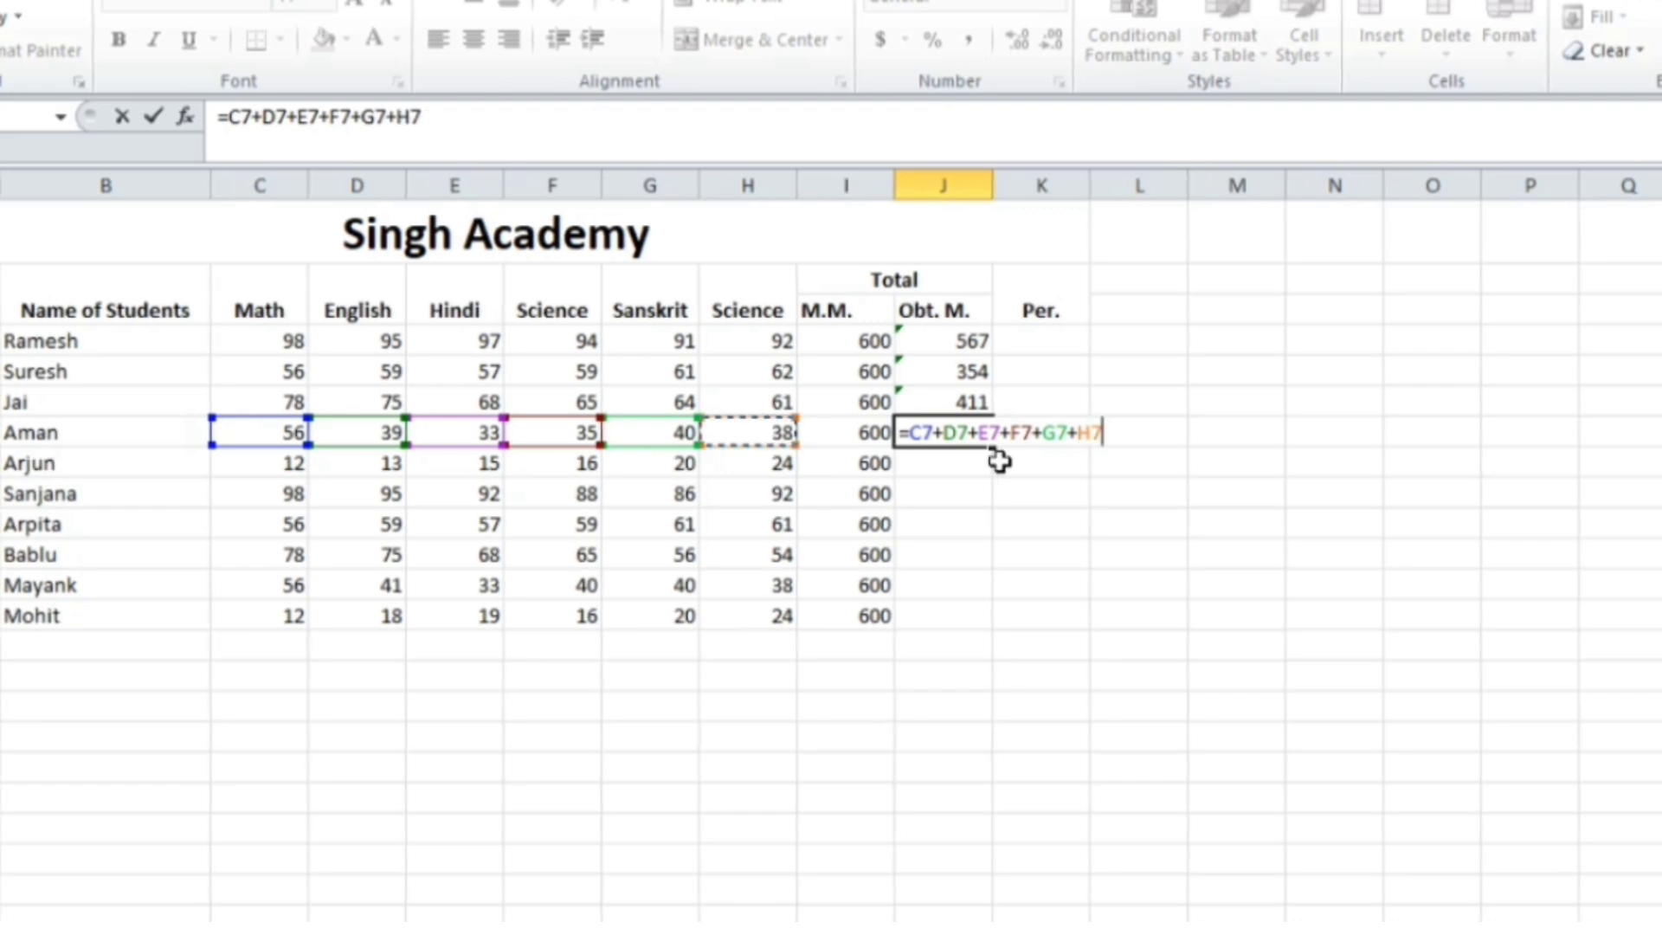
pyautogui.press('Return')
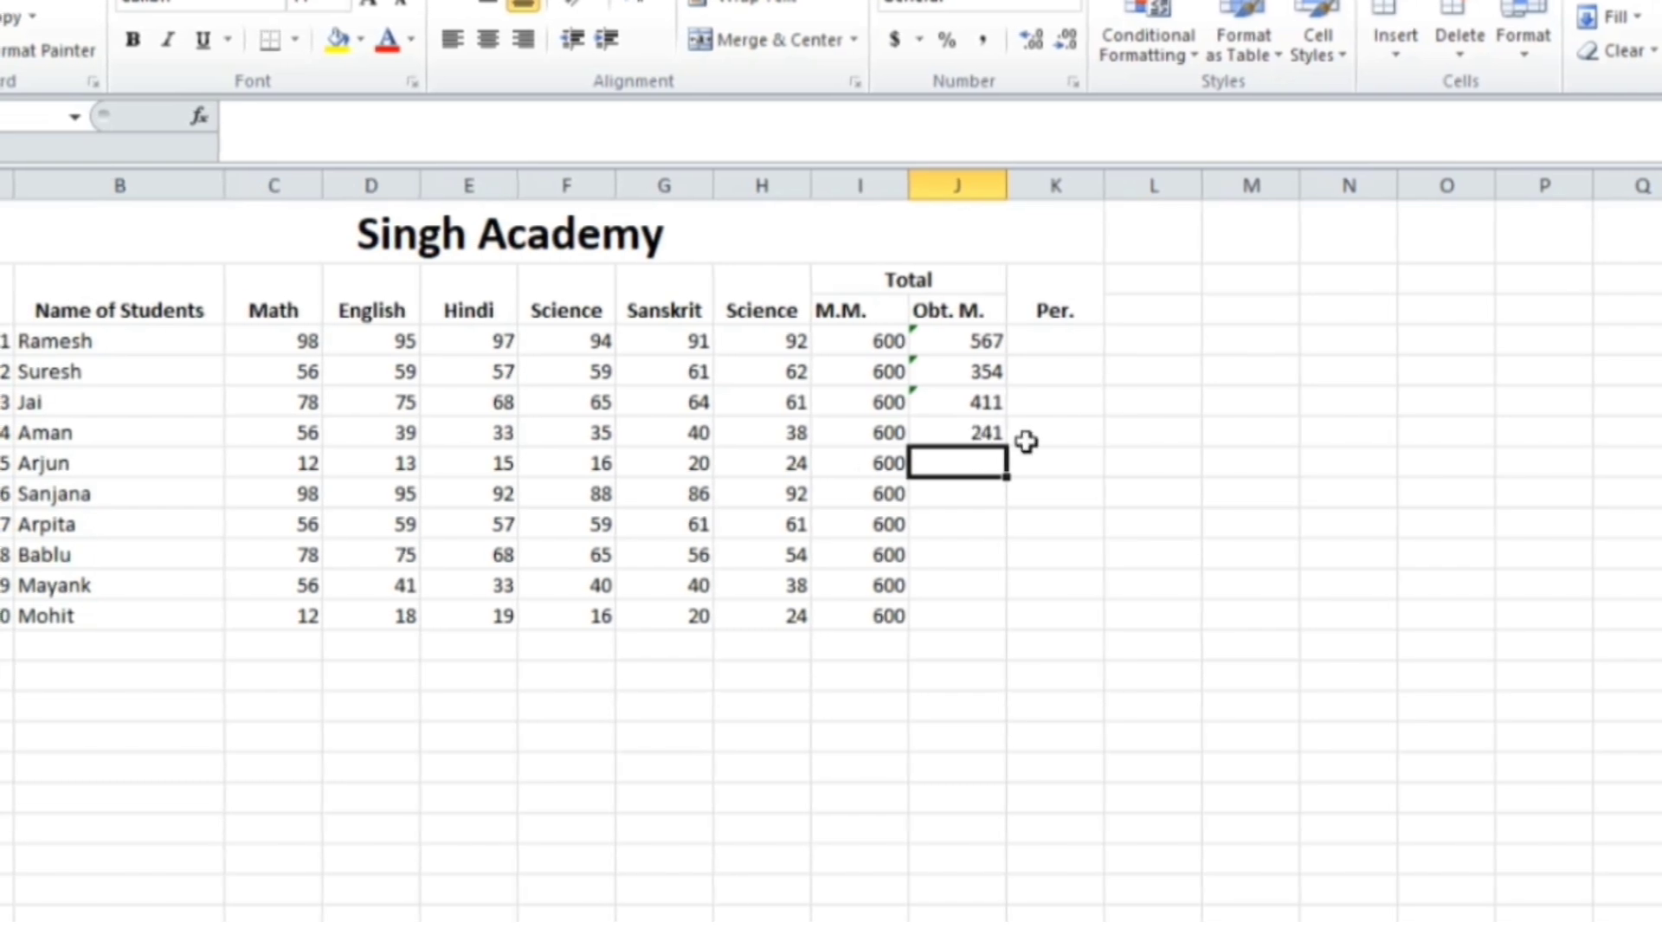
# Copy J7's total formula down through J13 for the remaining students
pyautogui.click(966, 431)
pyautogui.moveTo(1015, 445); pyautogui.dragTo(1015, 621)
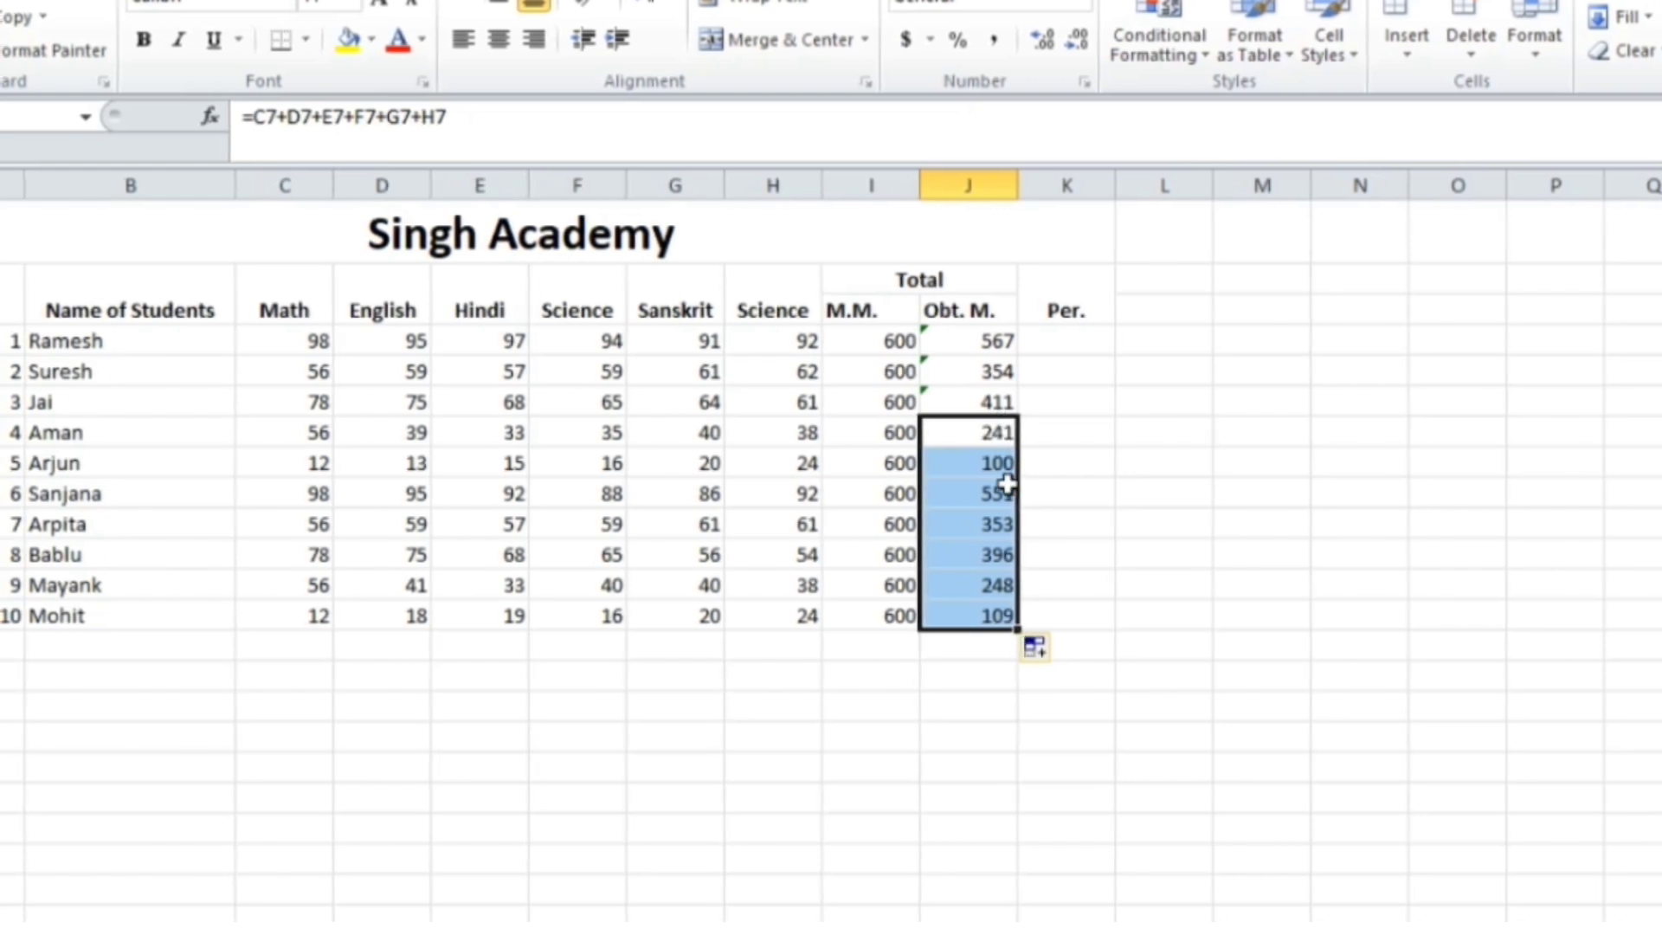
pyautogui.click(1043, 348)
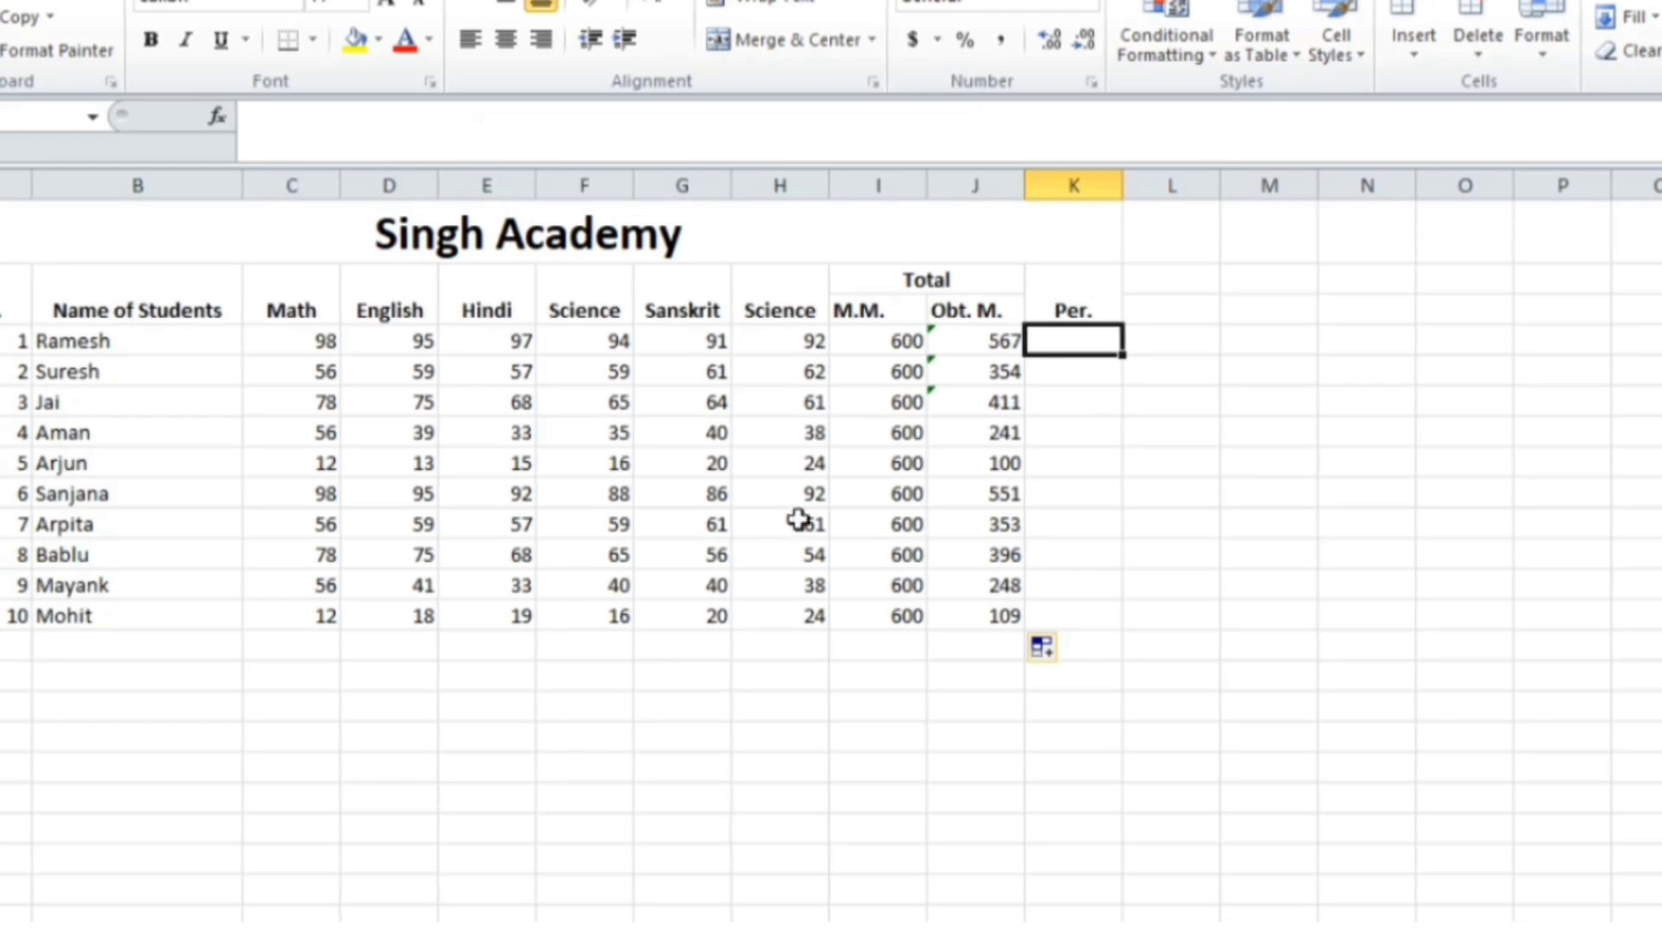
# Apply All Borders to the whole marks table, A1:K13
pyautogui.click(5, 281)
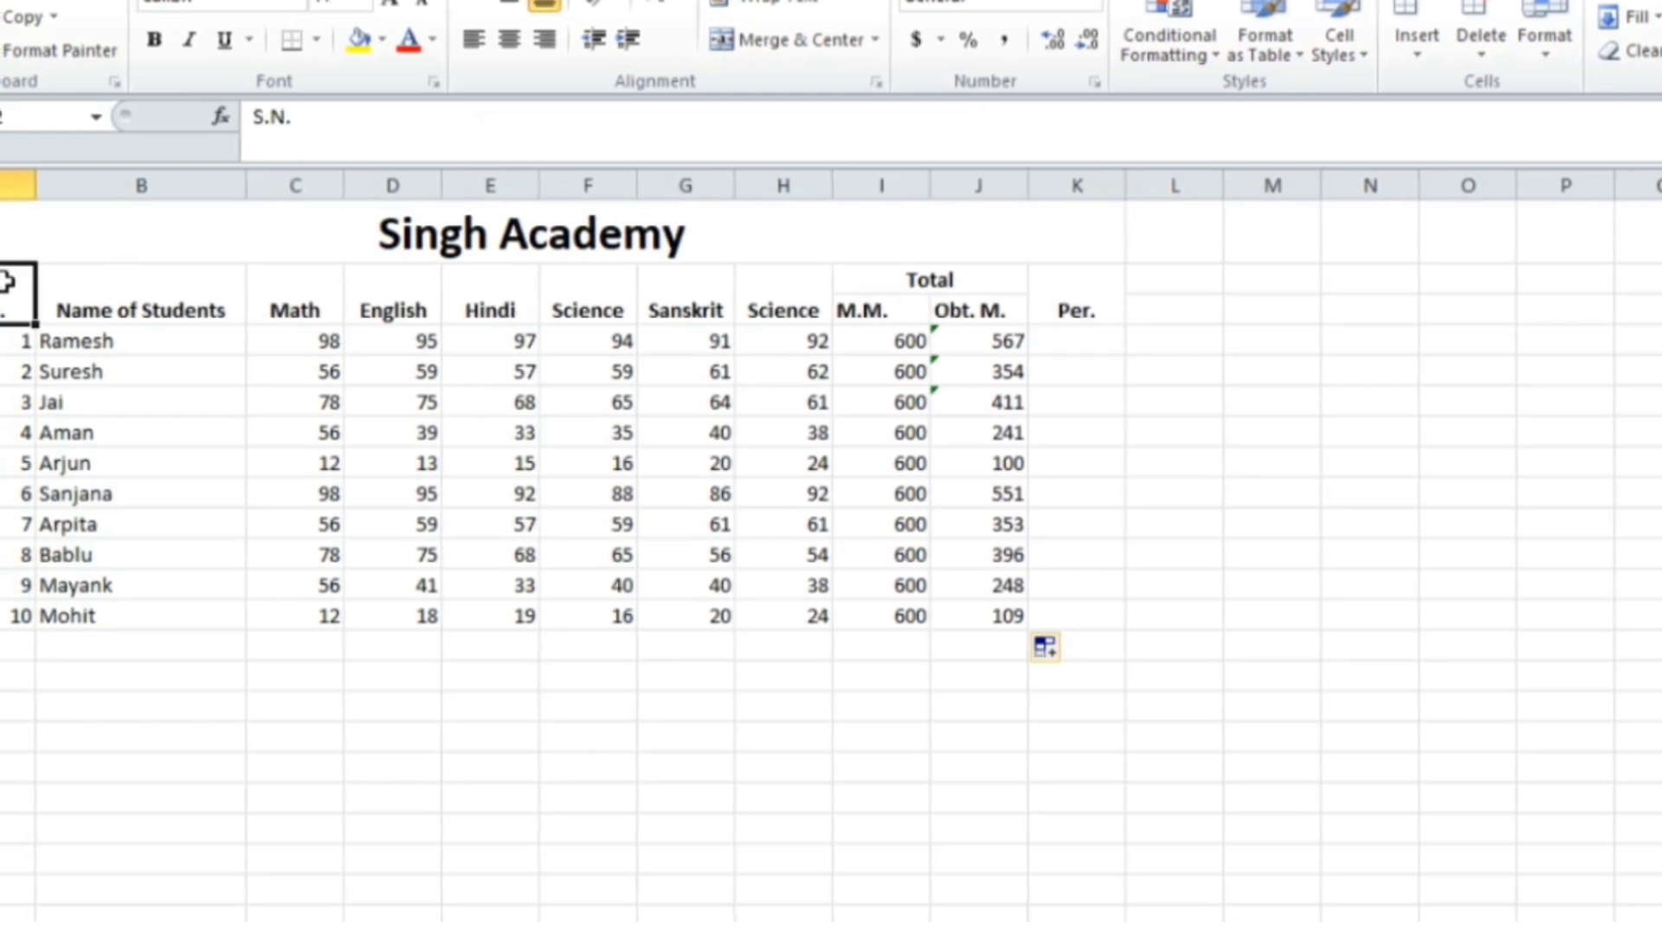
pyautogui.moveTo(48, 251); pyautogui.dragTo(449, 610)
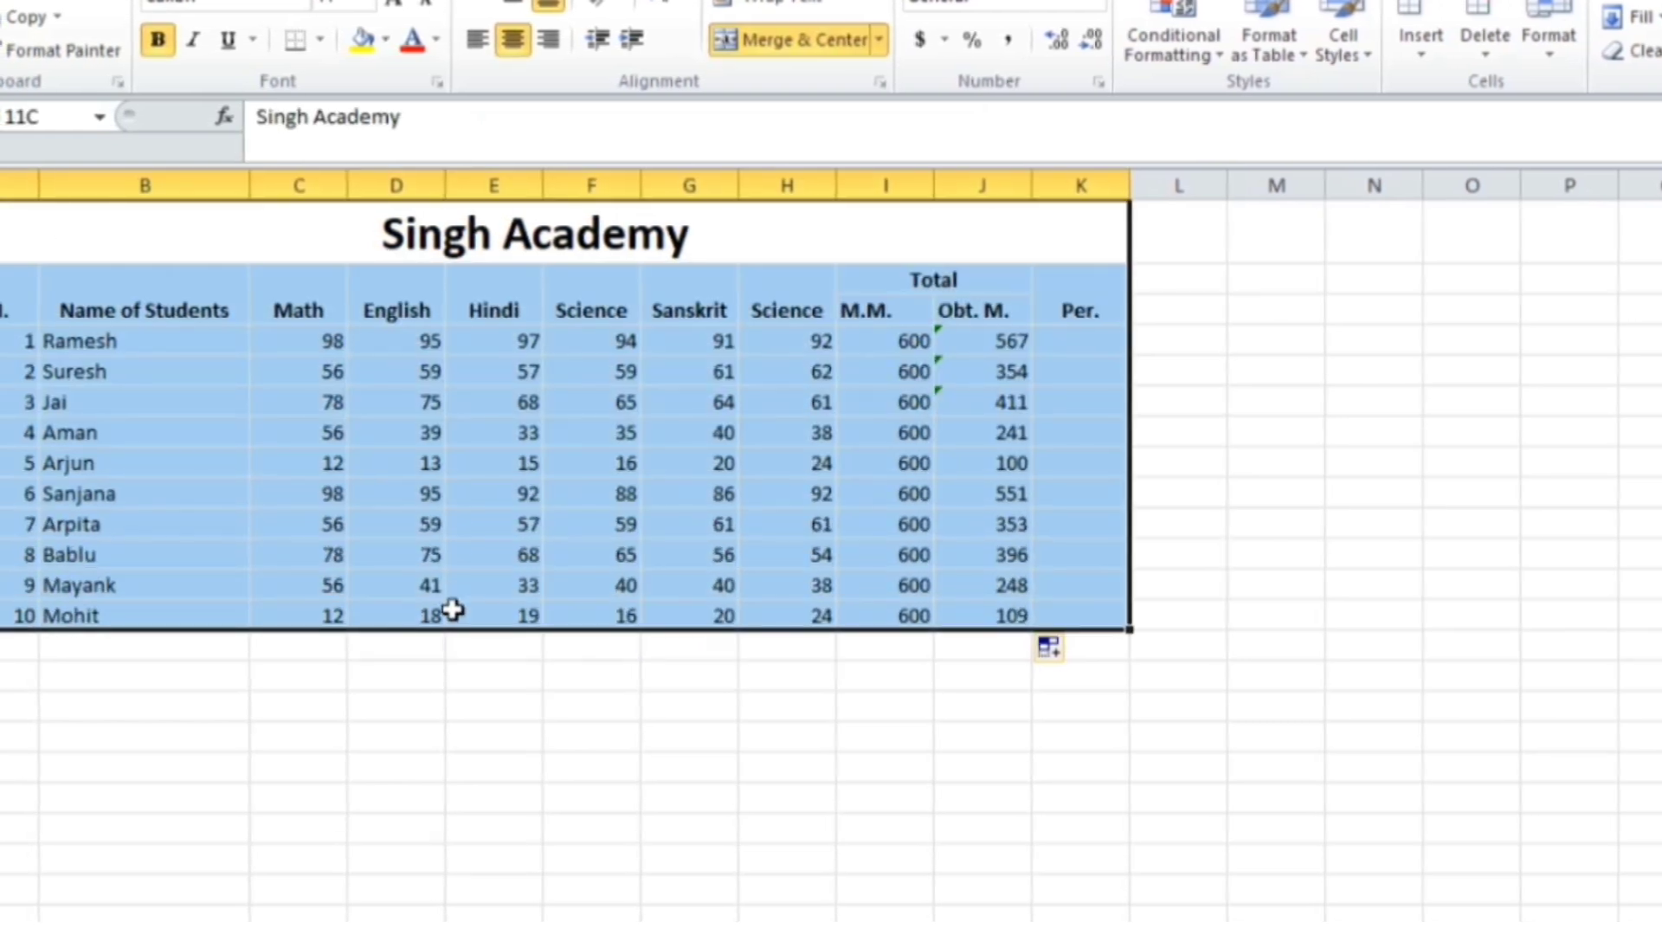
pyautogui.click(319, 39)
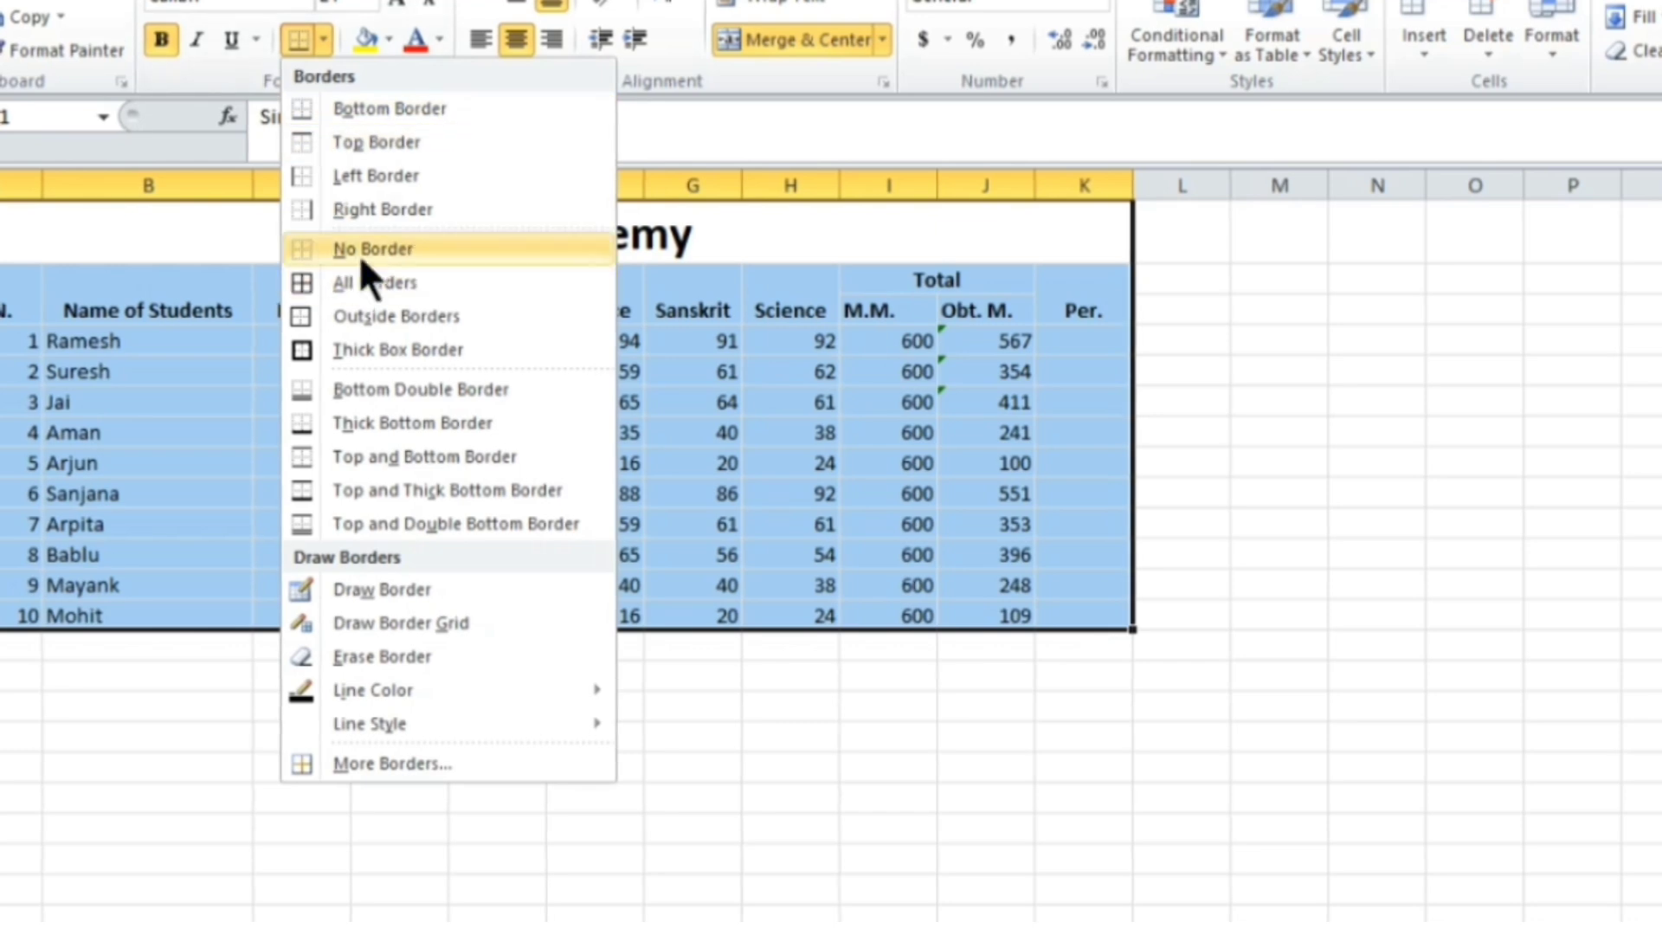
pyautogui.click(360, 282)
pyautogui.click(1566, 524)
pyautogui.click(1086, 346)
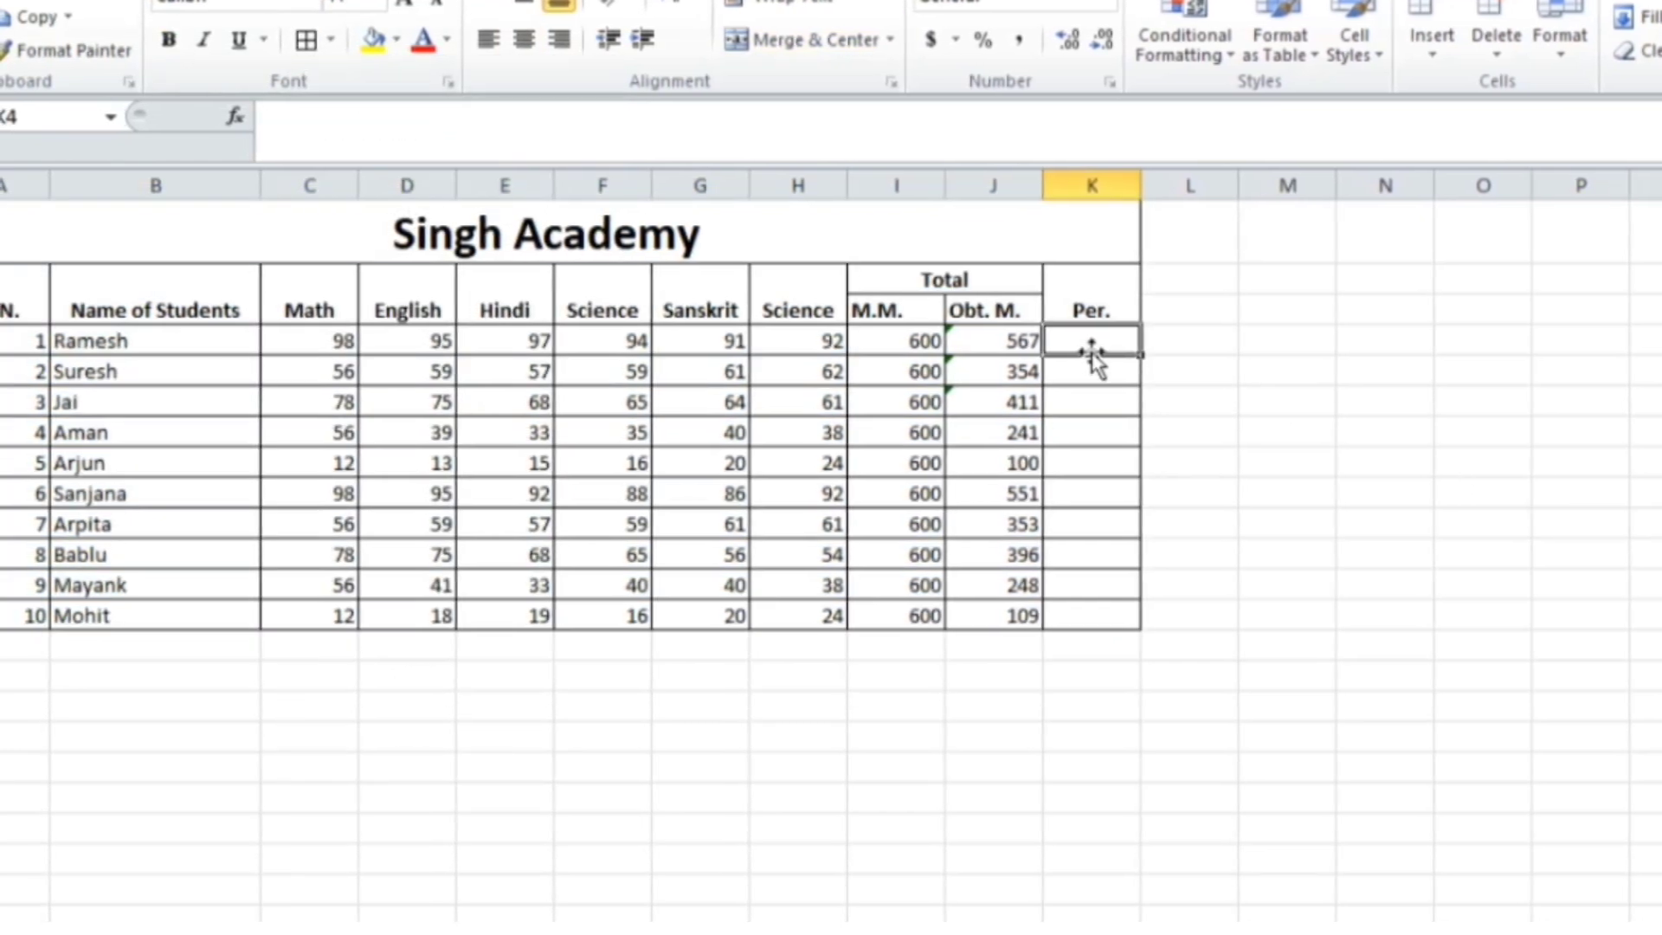
# Enter =J4/I4*100 in K4 for Ramesh's percentage
pyautogui.write('=')
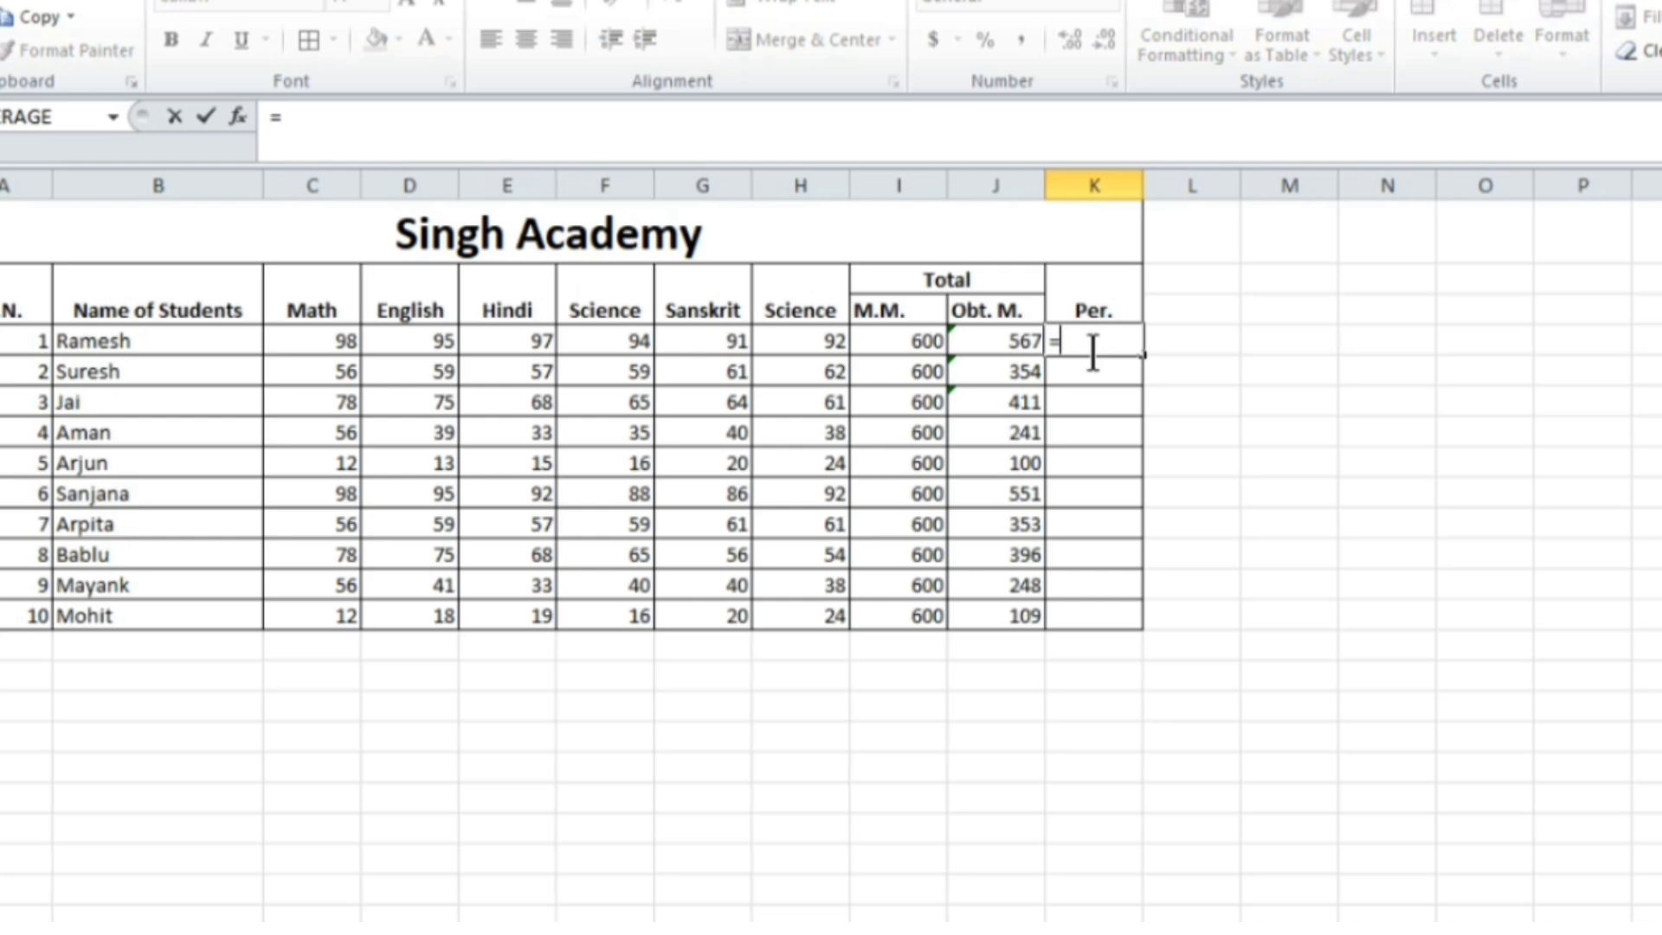
pyautogui.click(1008, 340)
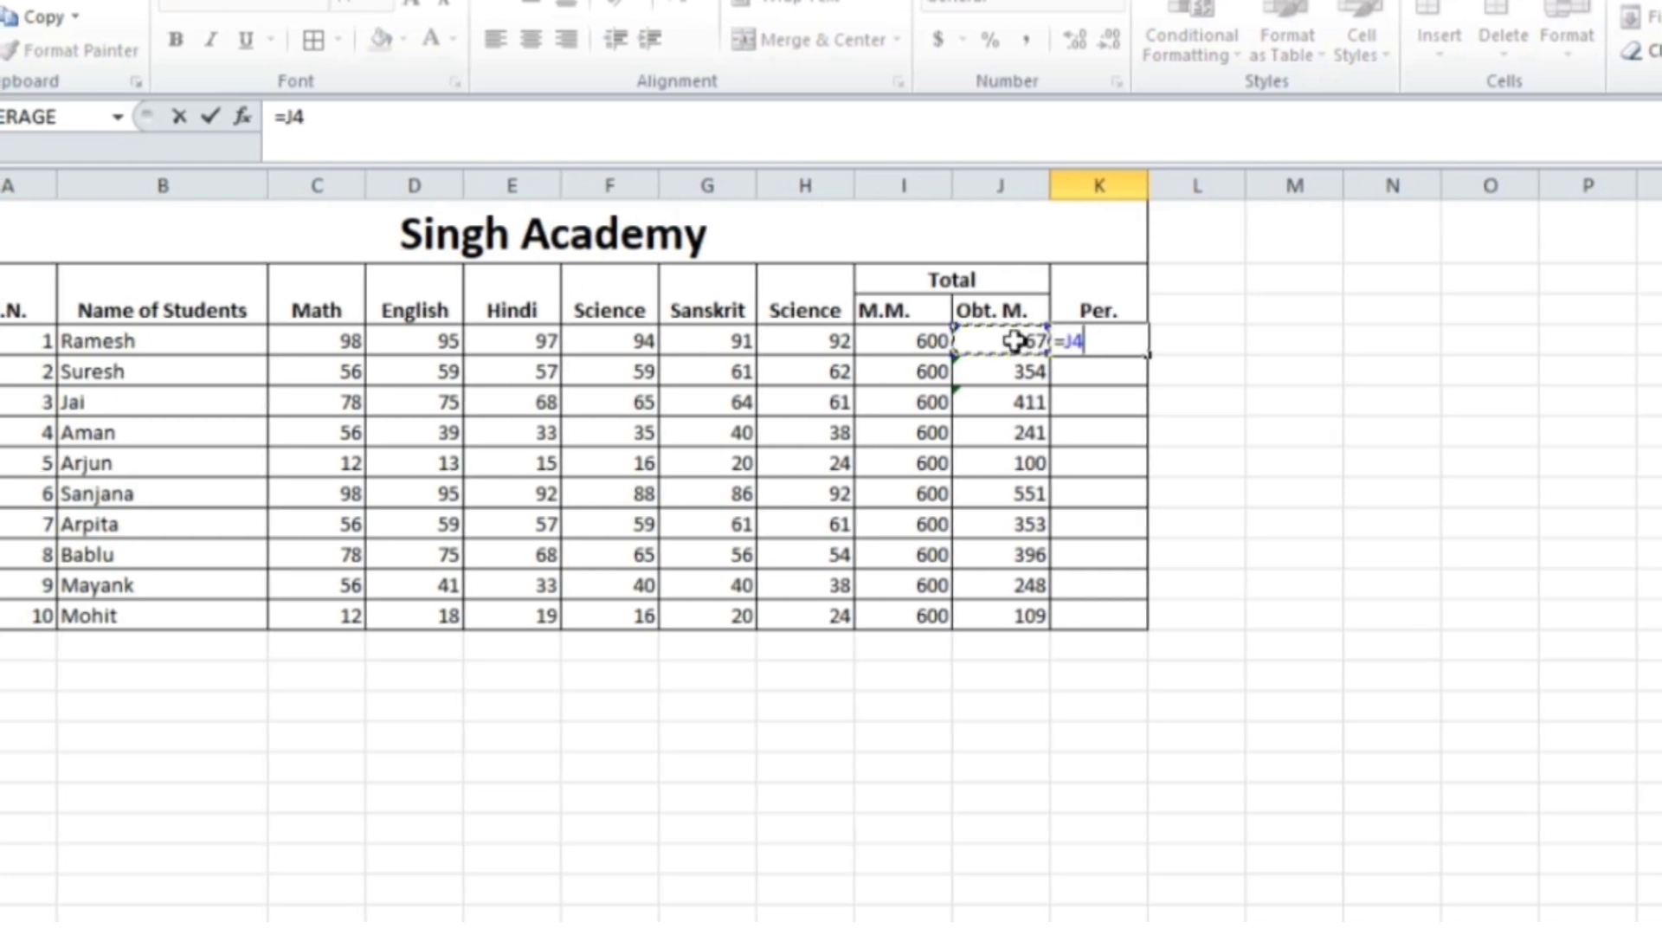
pyautogui.write('/')
pyautogui.click(917, 338)
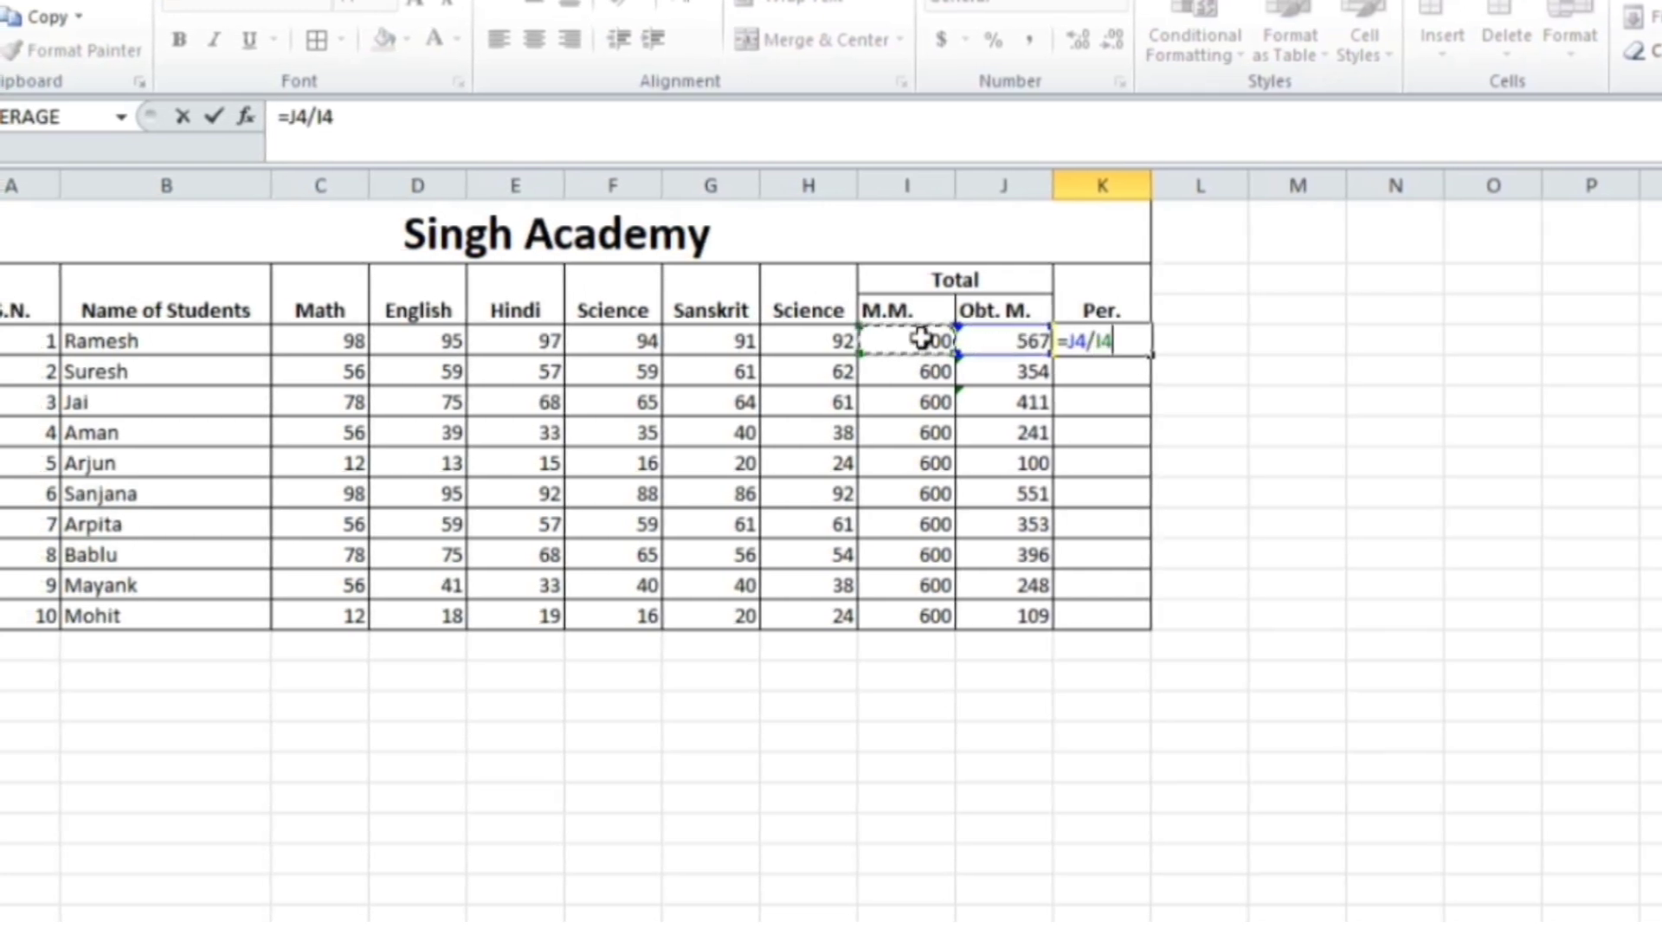
pyautogui.write('*')
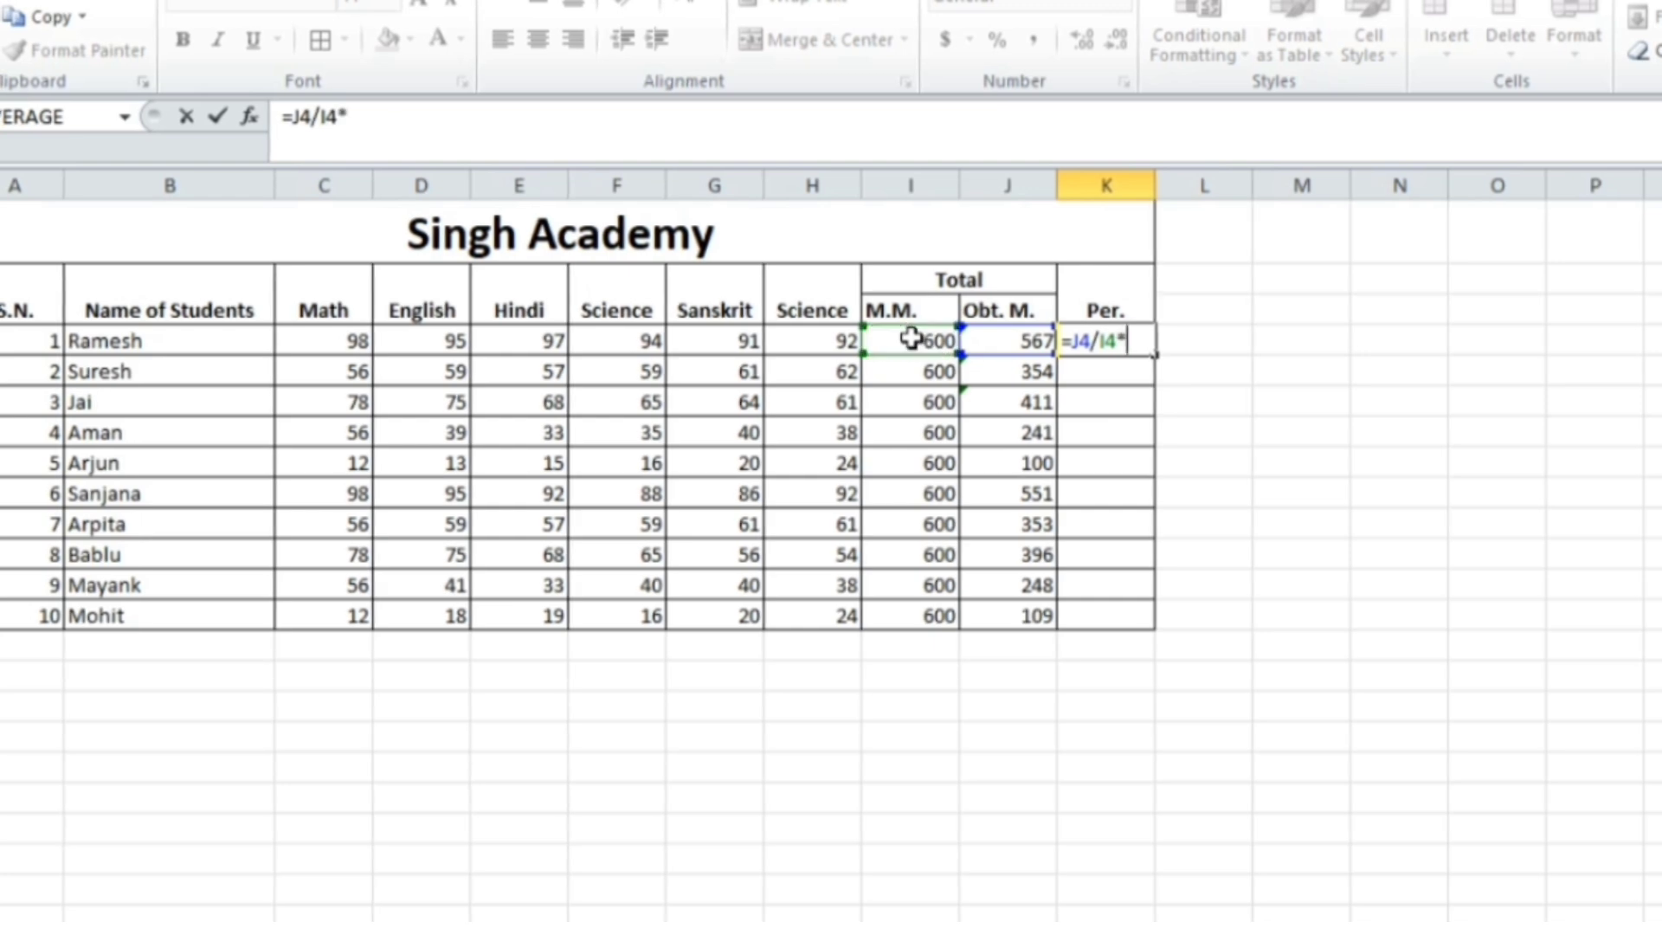
pyautogui.write('1000')
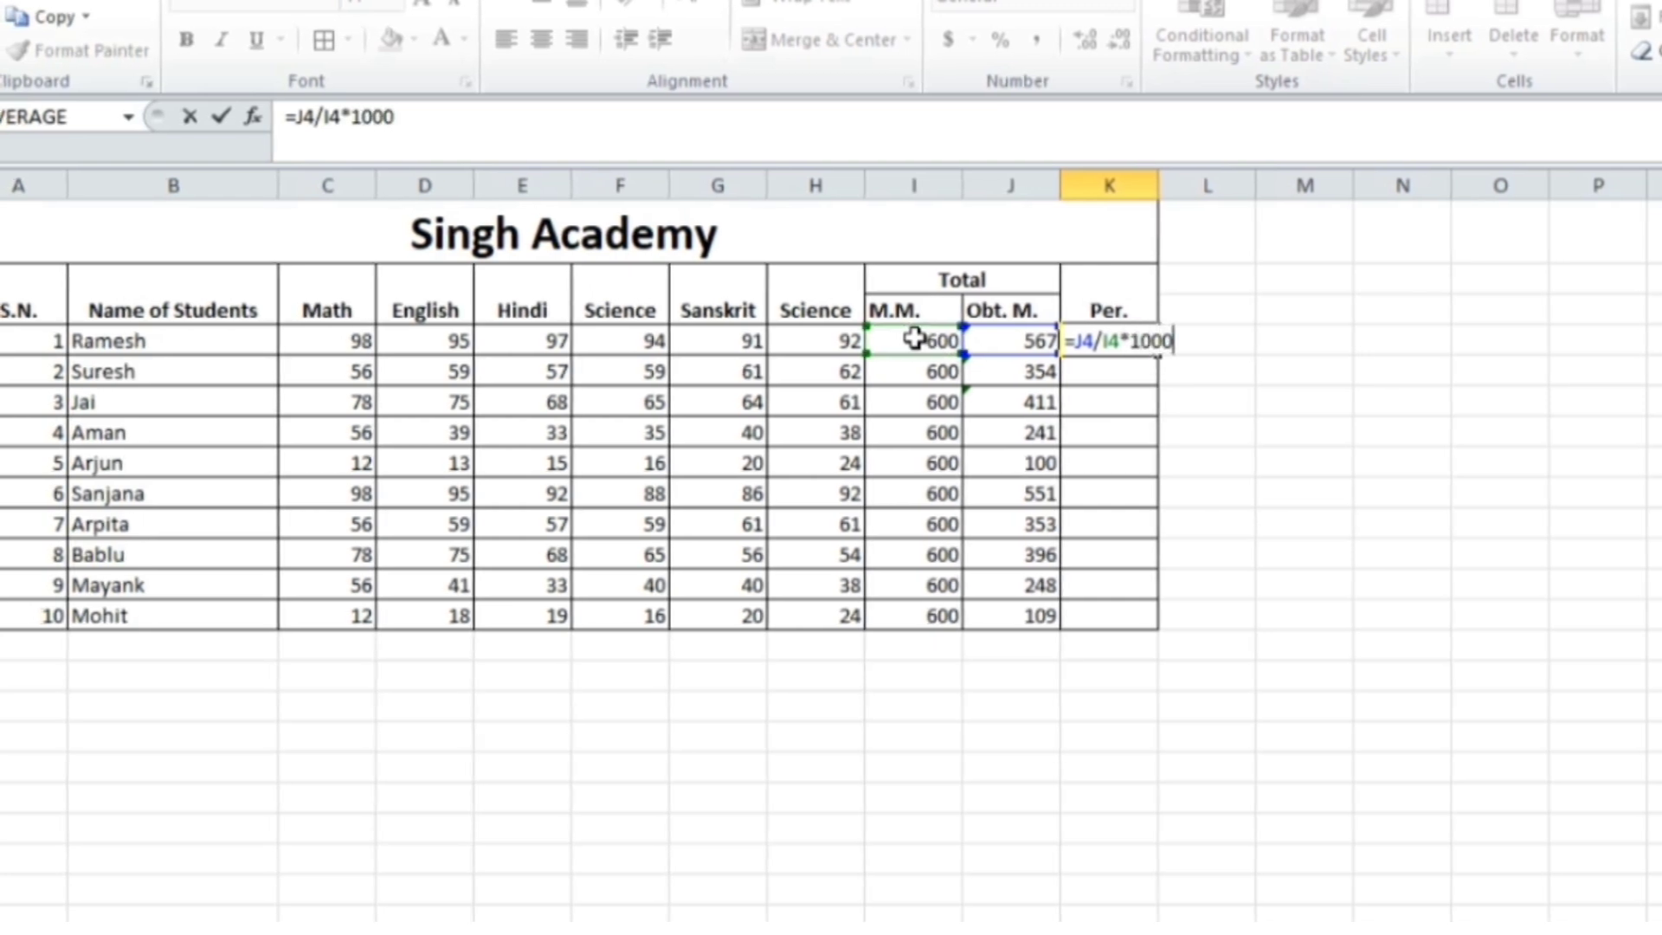
pyautogui.press('BackSpace')
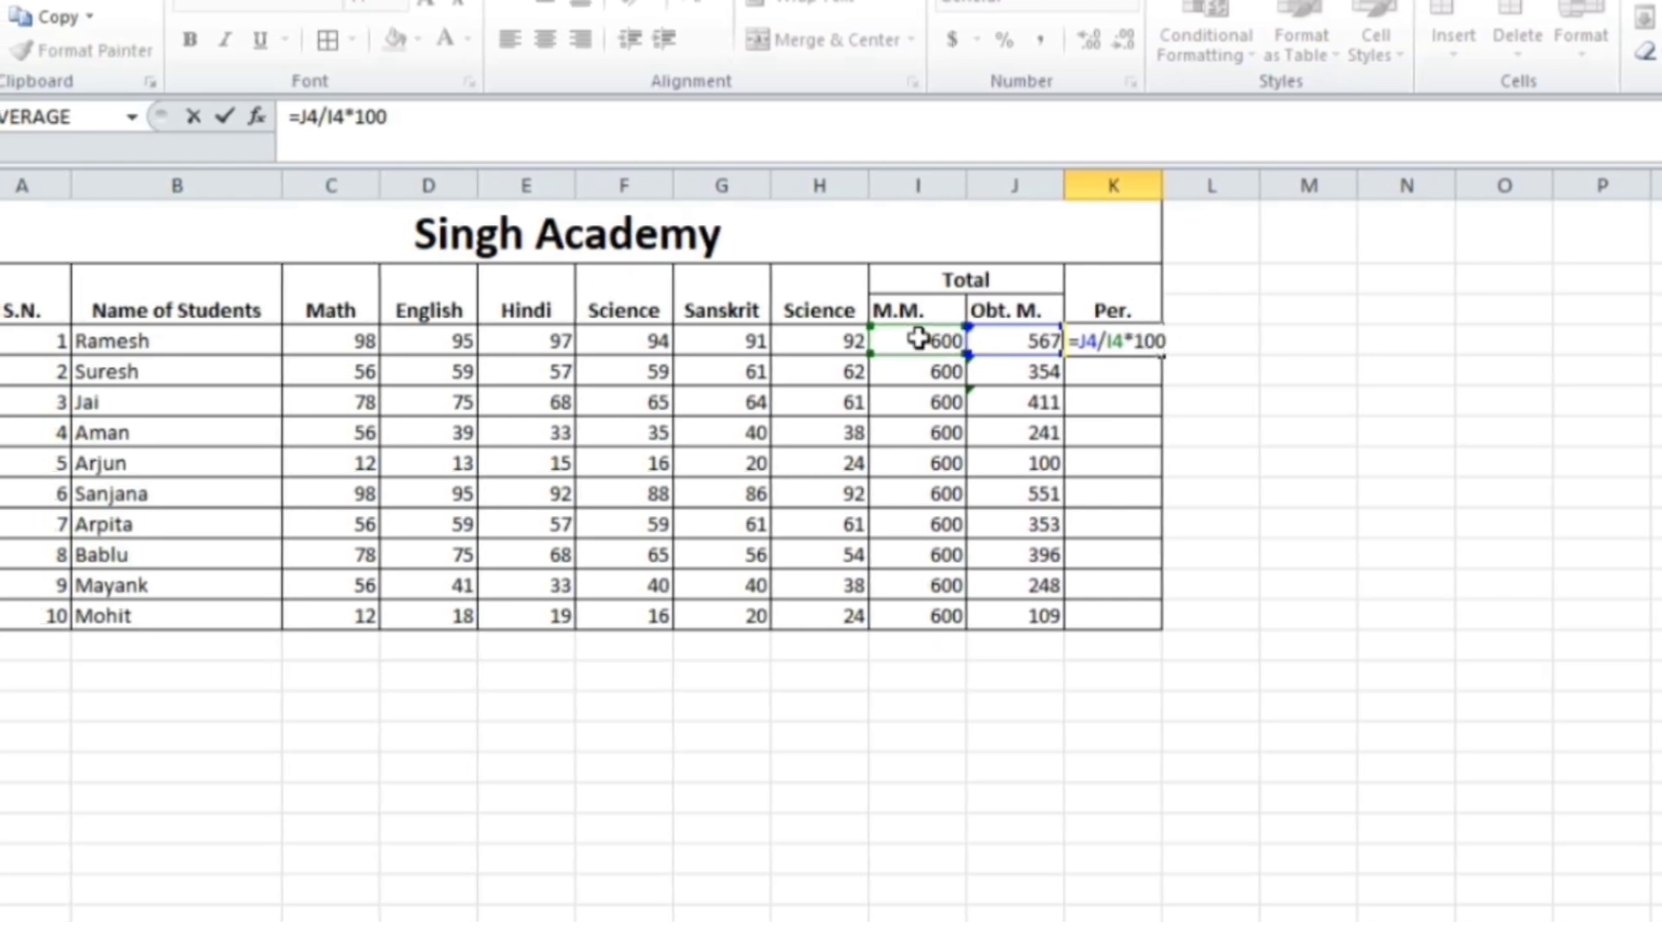
pyautogui.press('Return')
# Fill the percentage formula down to K13 and show two decimal places
pyautogui.click(1140, 340)
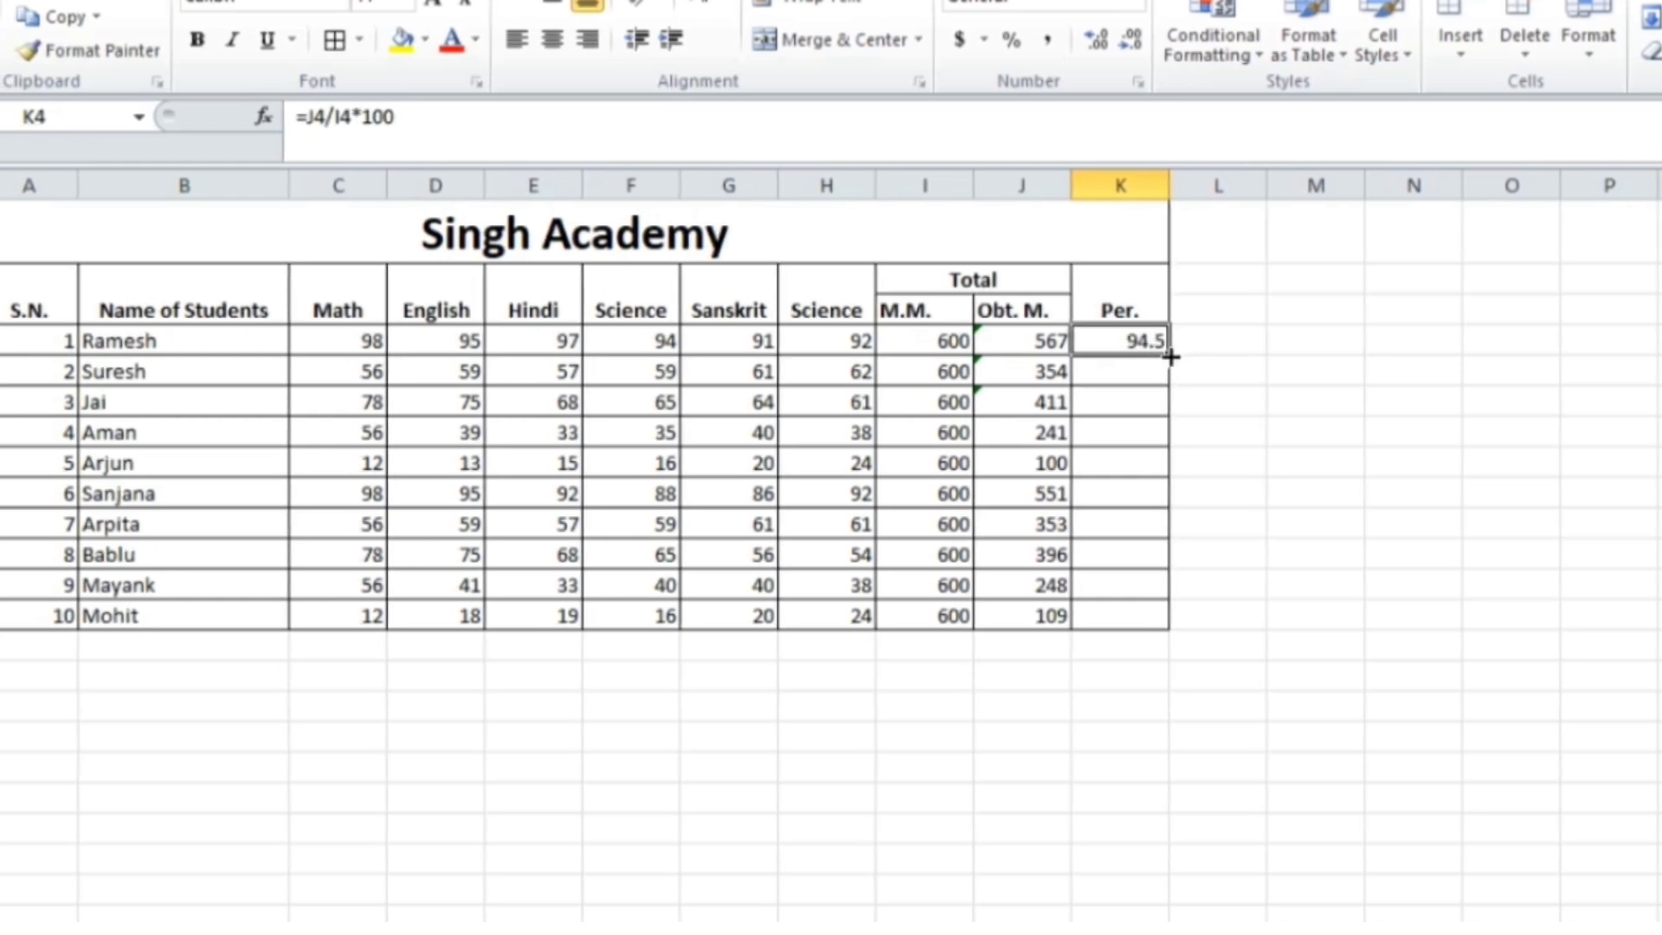
pyautogui.moveTo(1171, 356); pyautogui.dragTo(1174, 636)
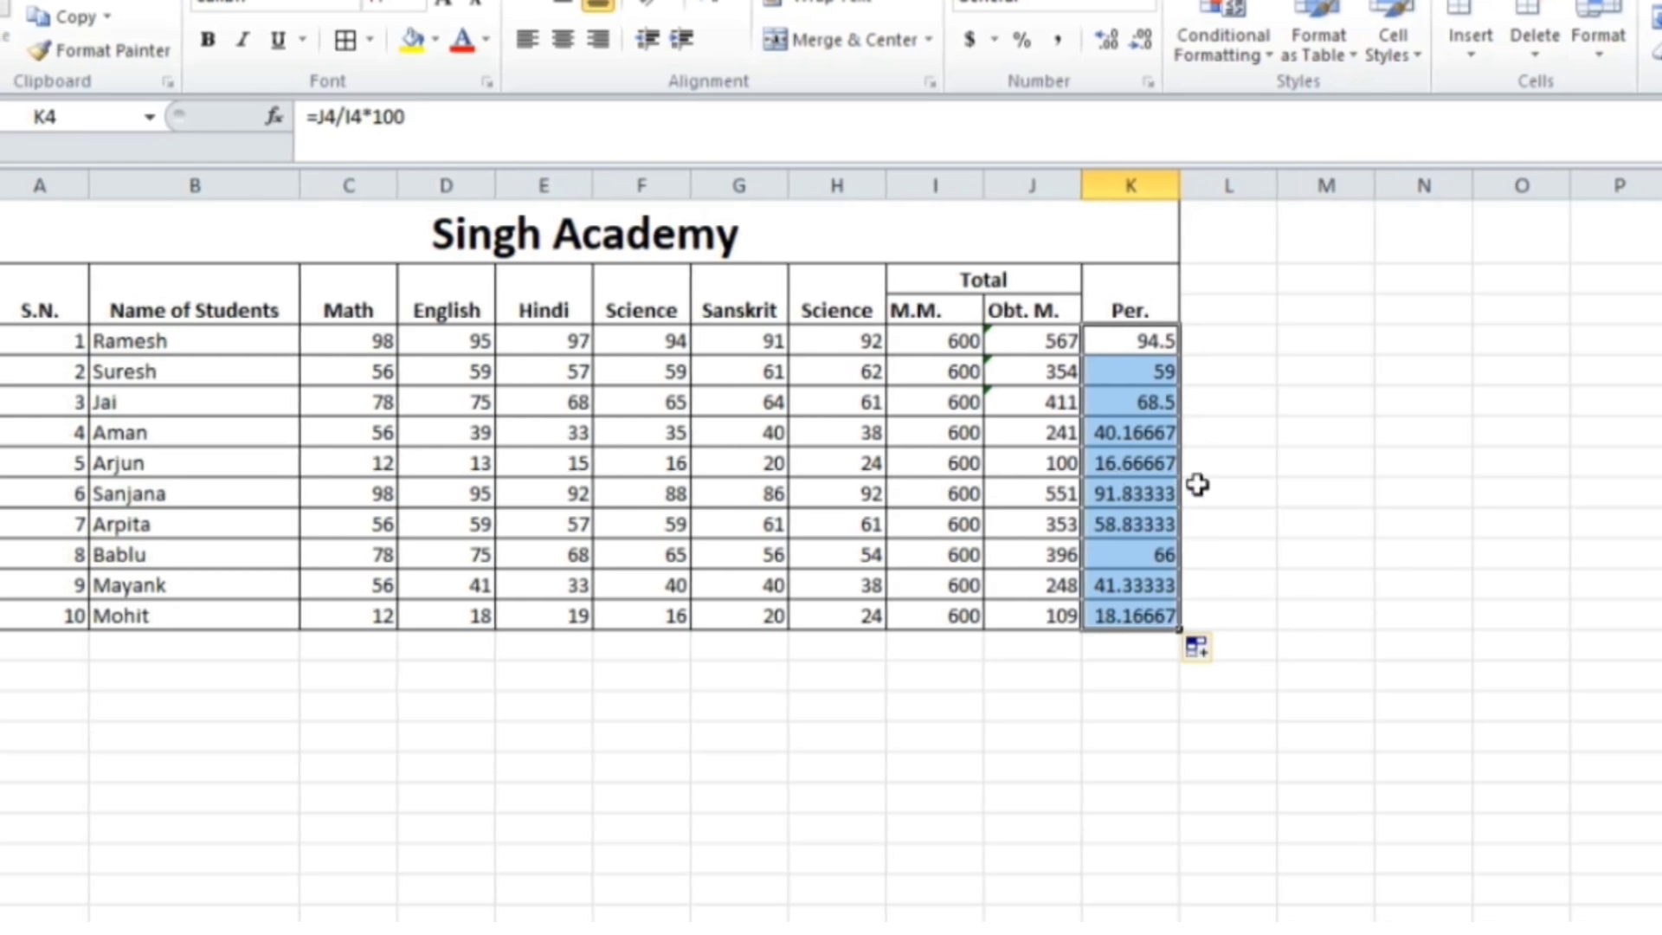
pyautogui.click(1155, 33)
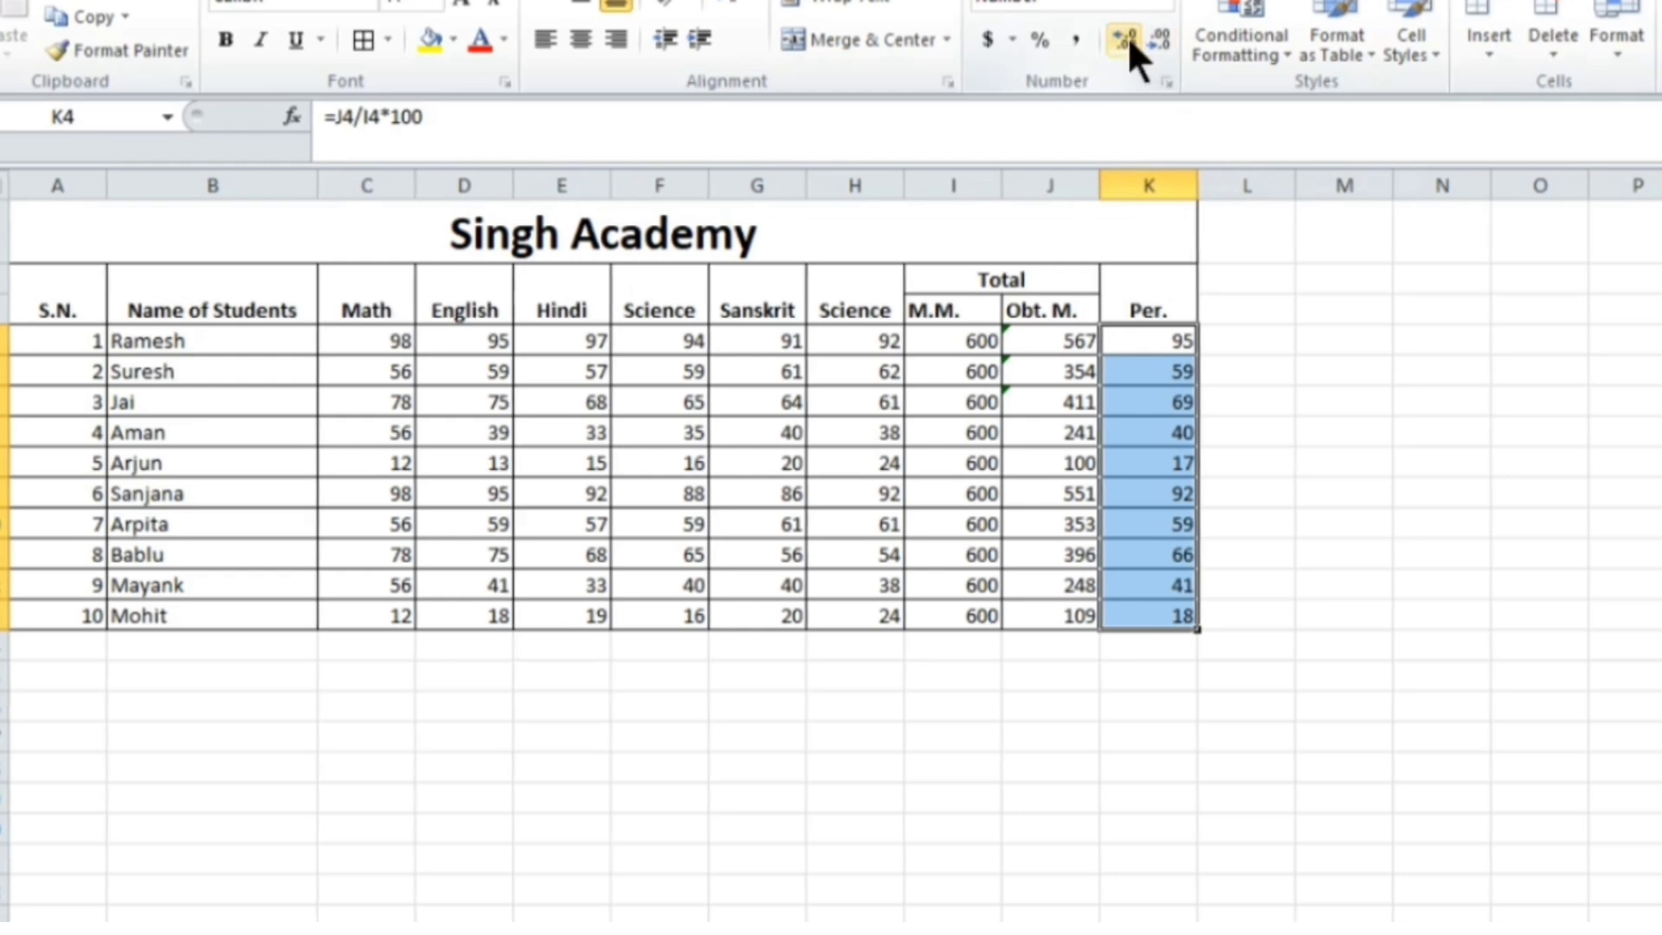
pyautogui.click(1124, 38)
pyautogui.click(1127, 36)
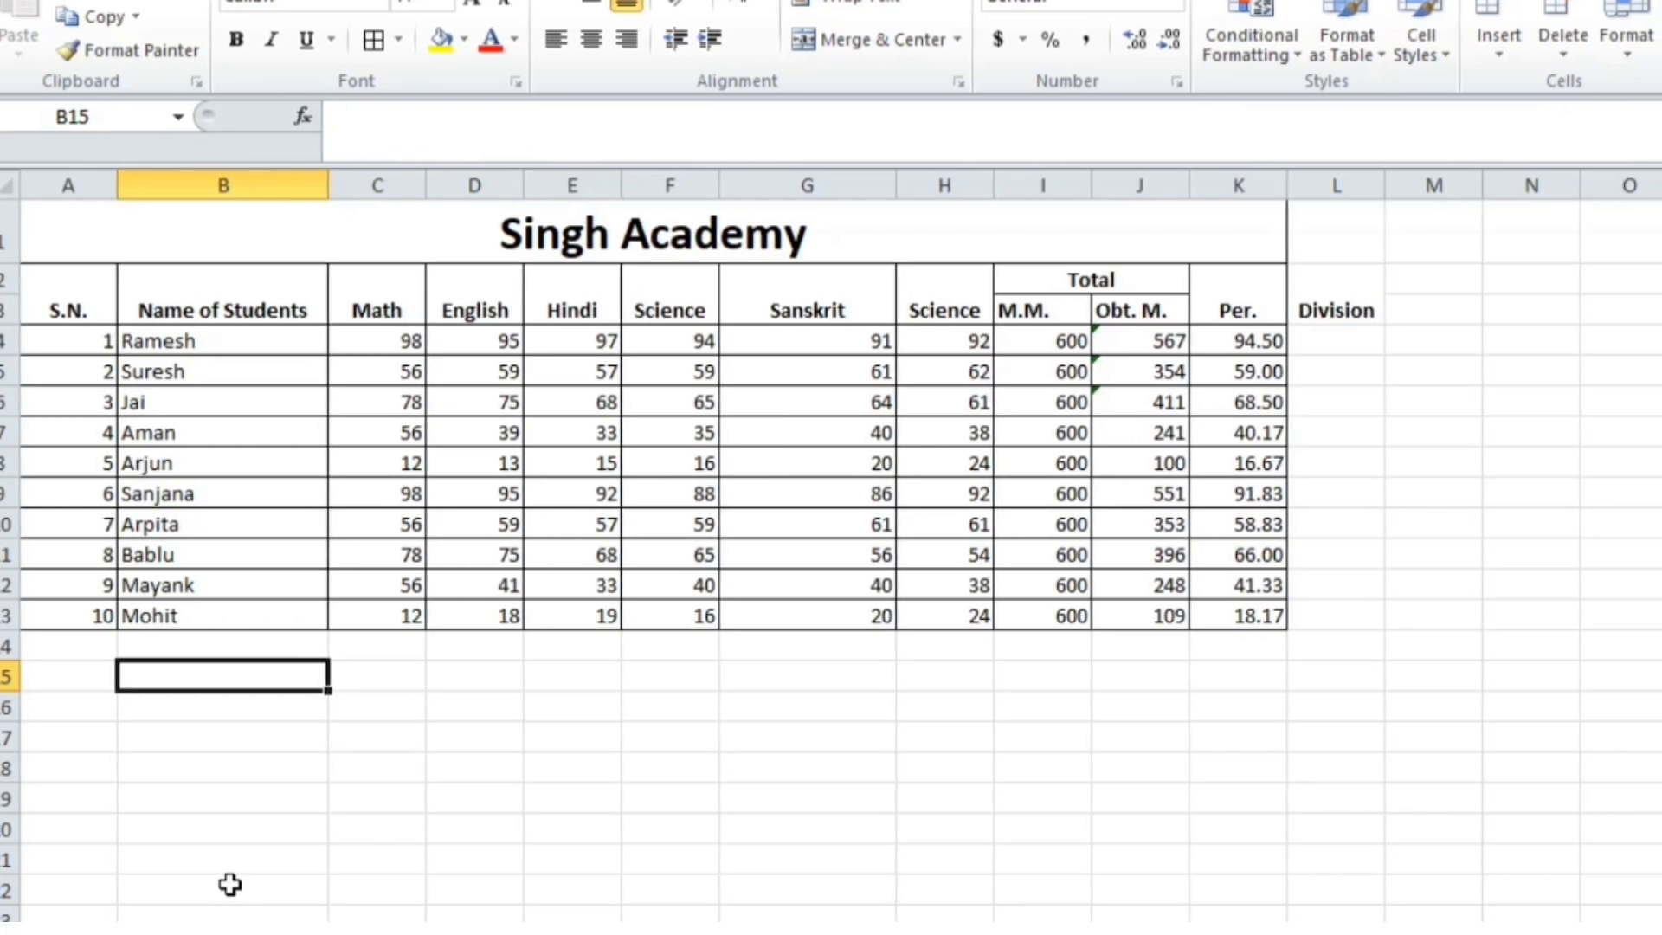
# Add a Maximum row with =MAX(C4:C13) filled across to Per., and narrow the Sanskrit column
pyautogui.write('xi')
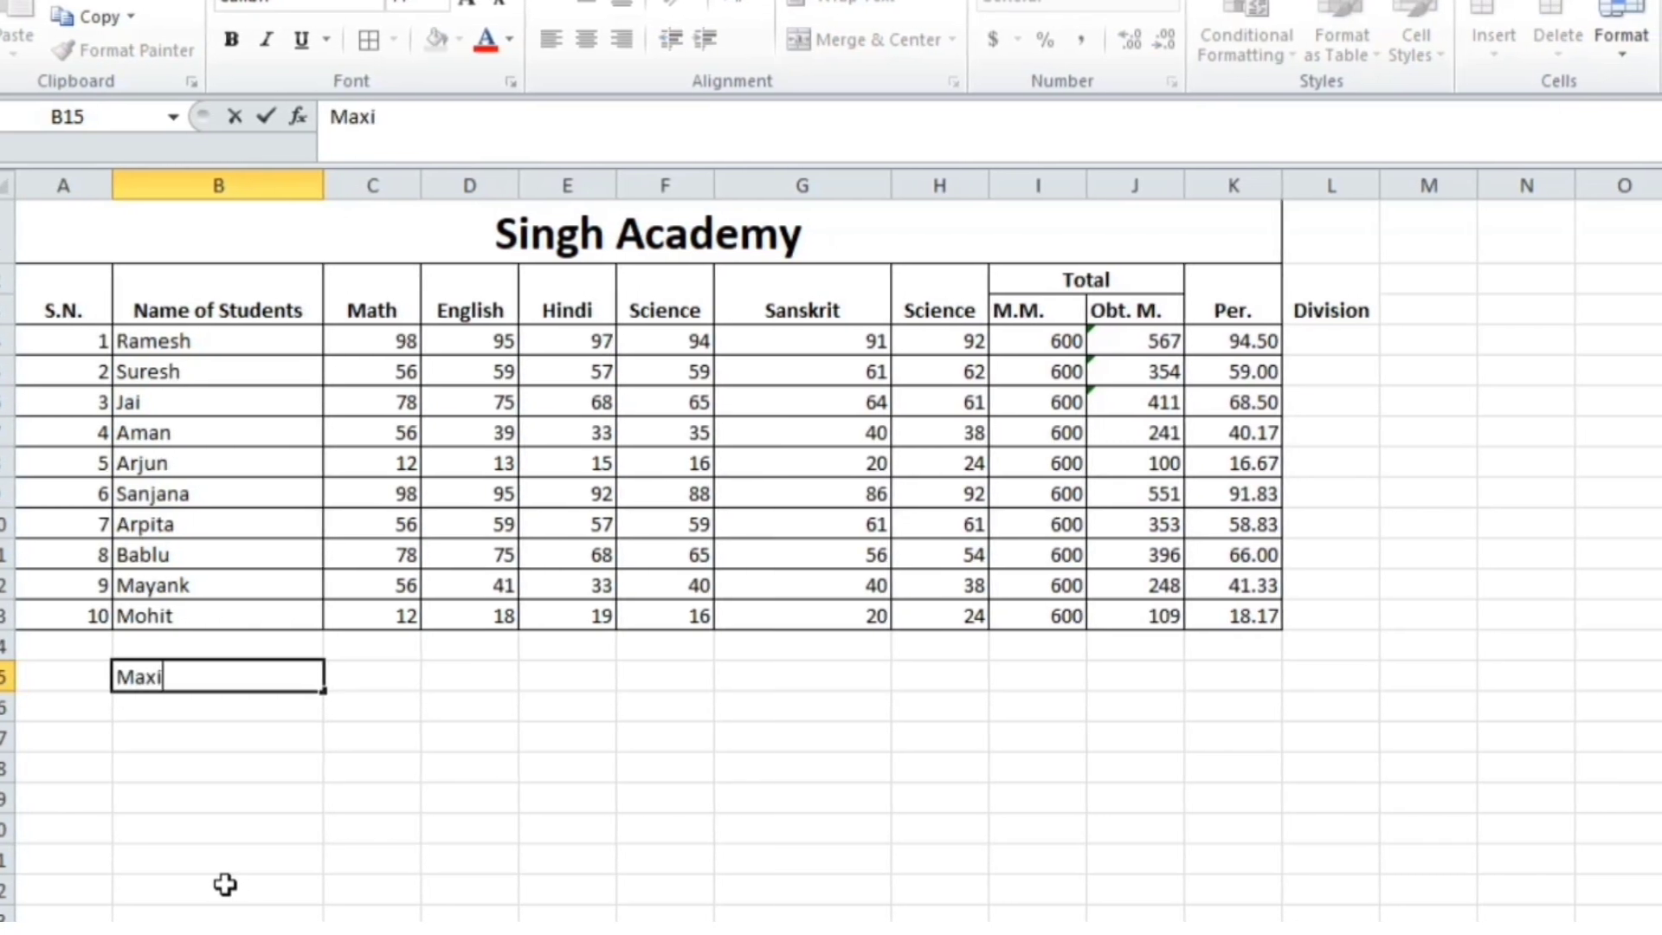
pyautogui.write('mum')
pyautogui.press('Tab')
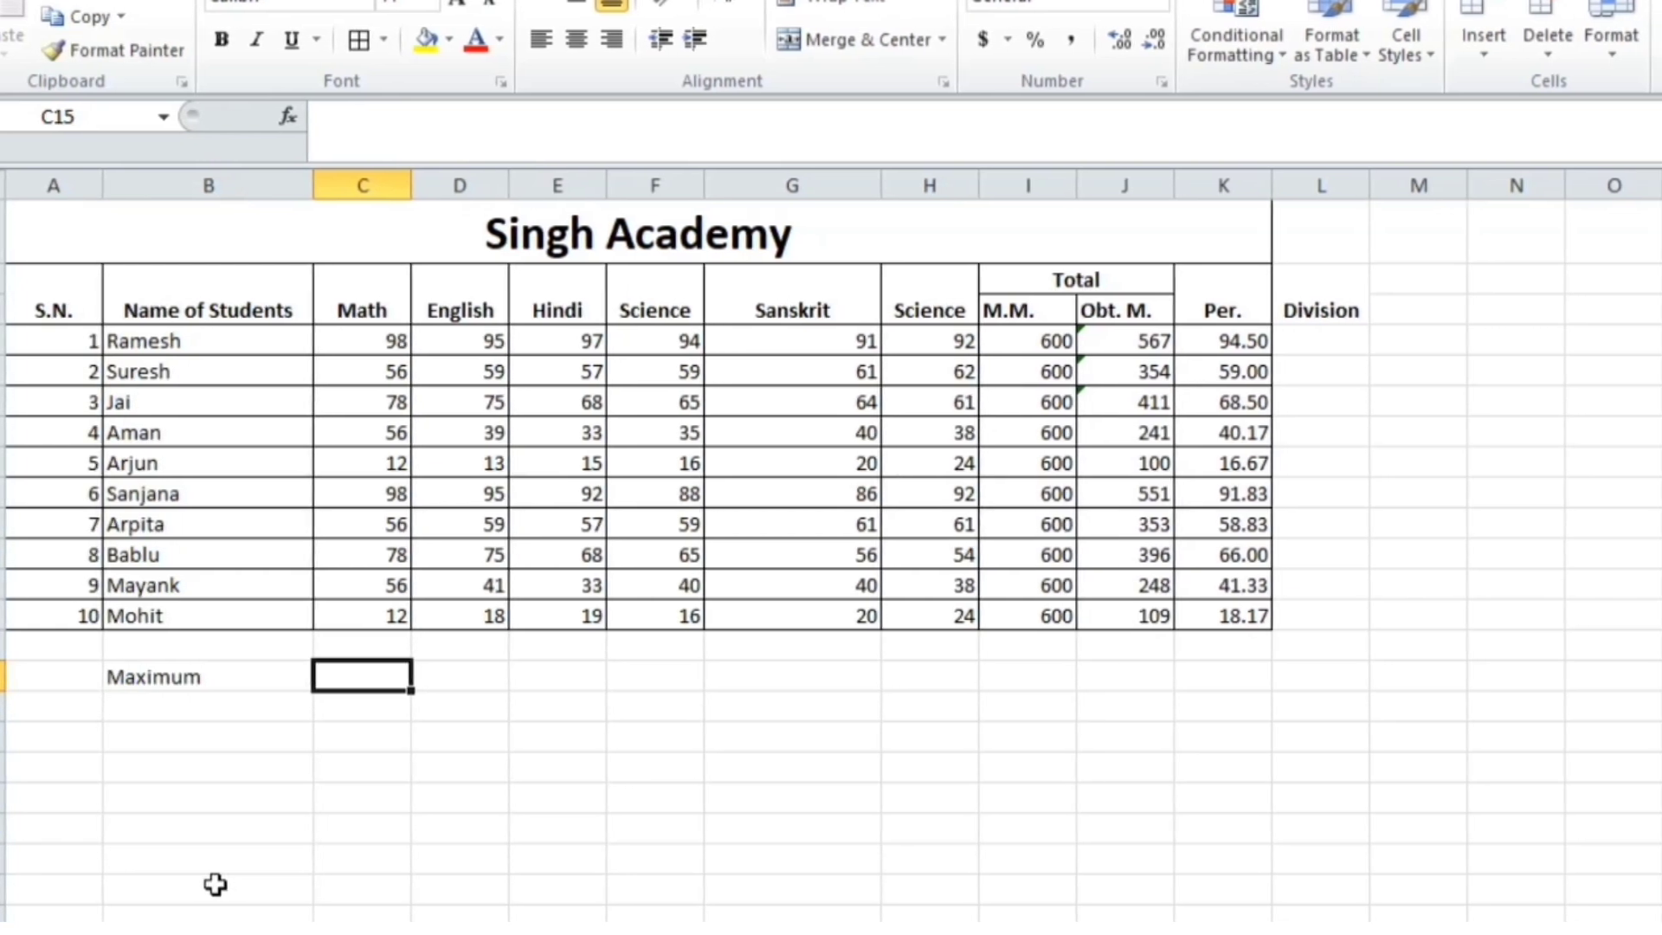
pyautogui.write('=')
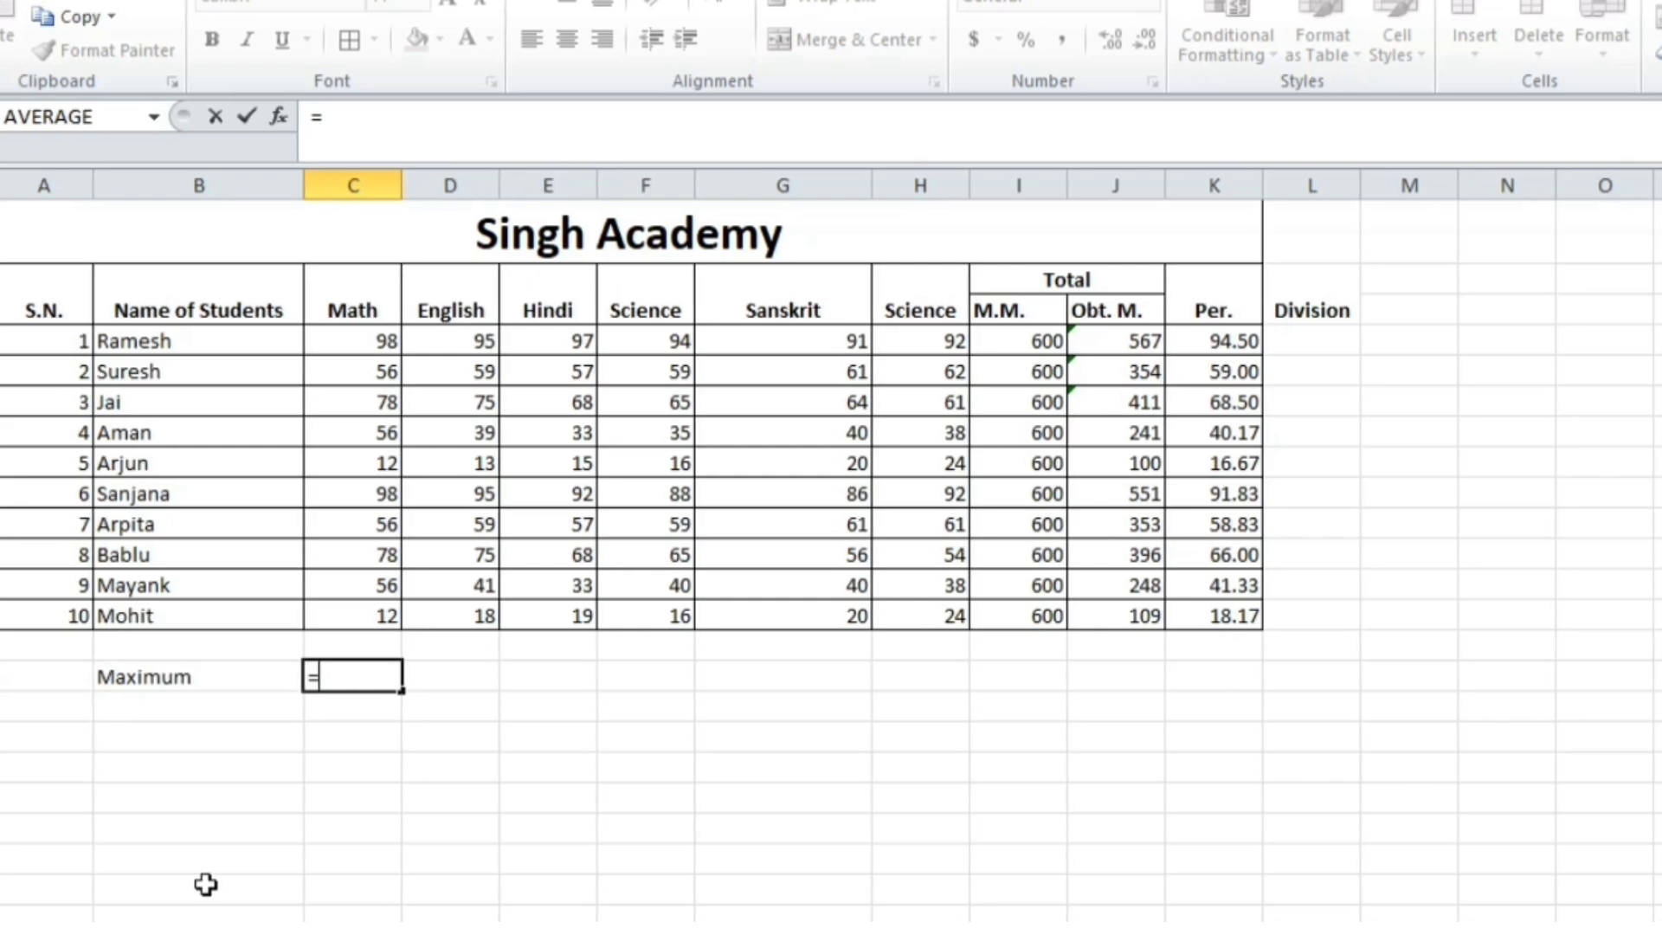
pyautogui.write('max')
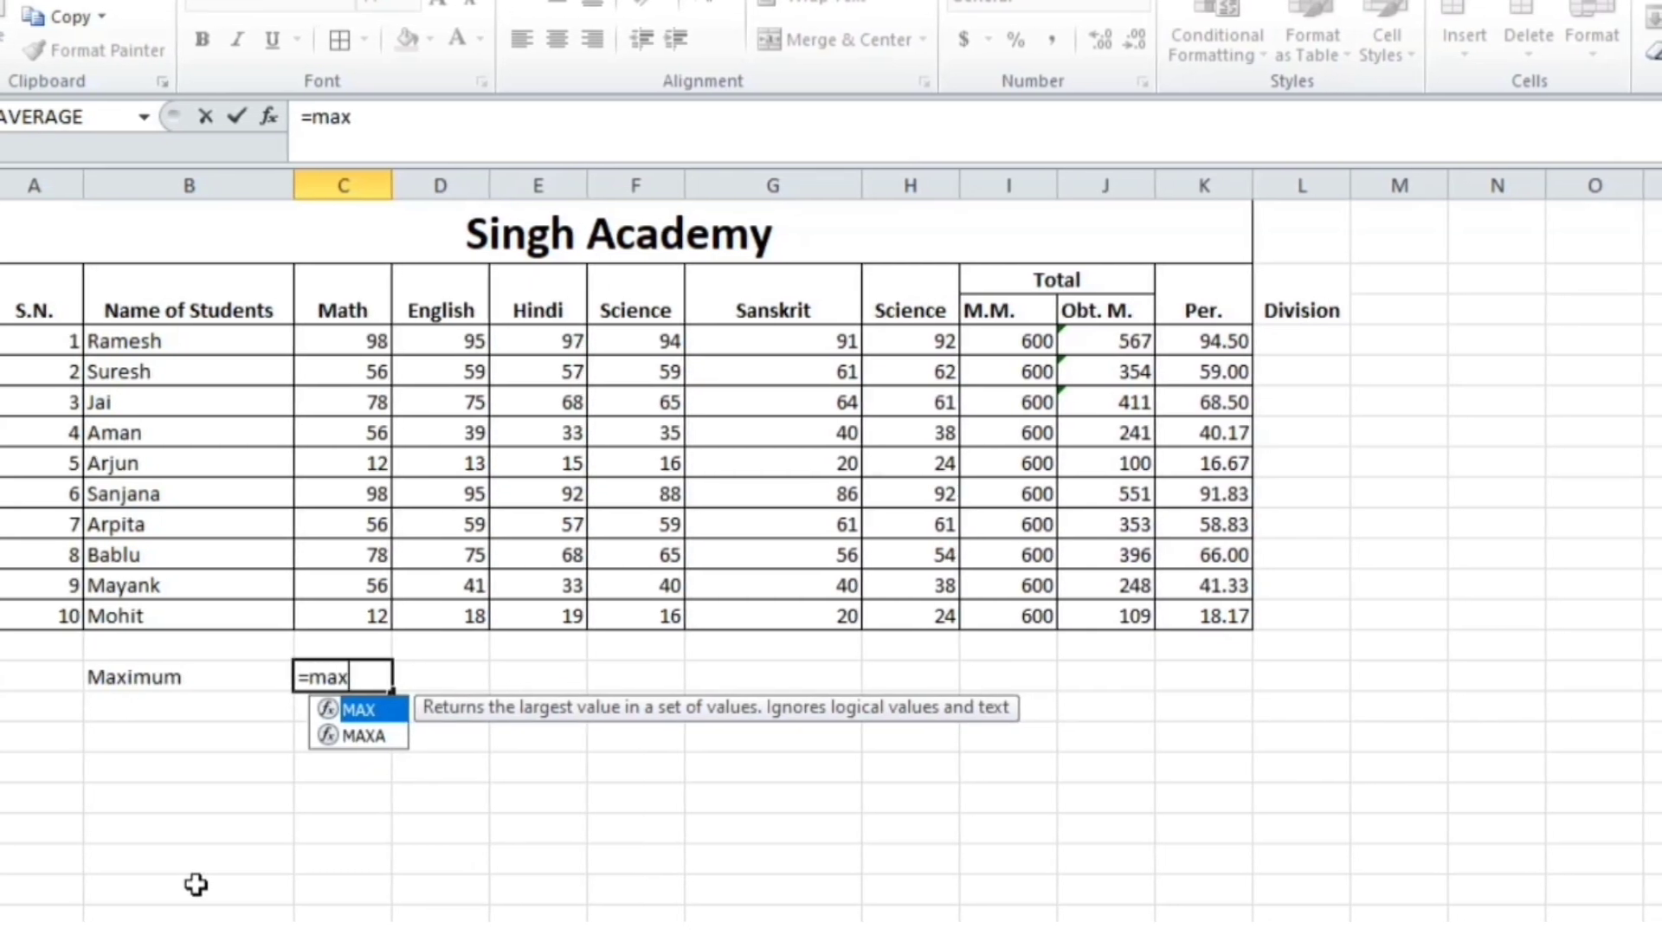
pyautogui.write('(')
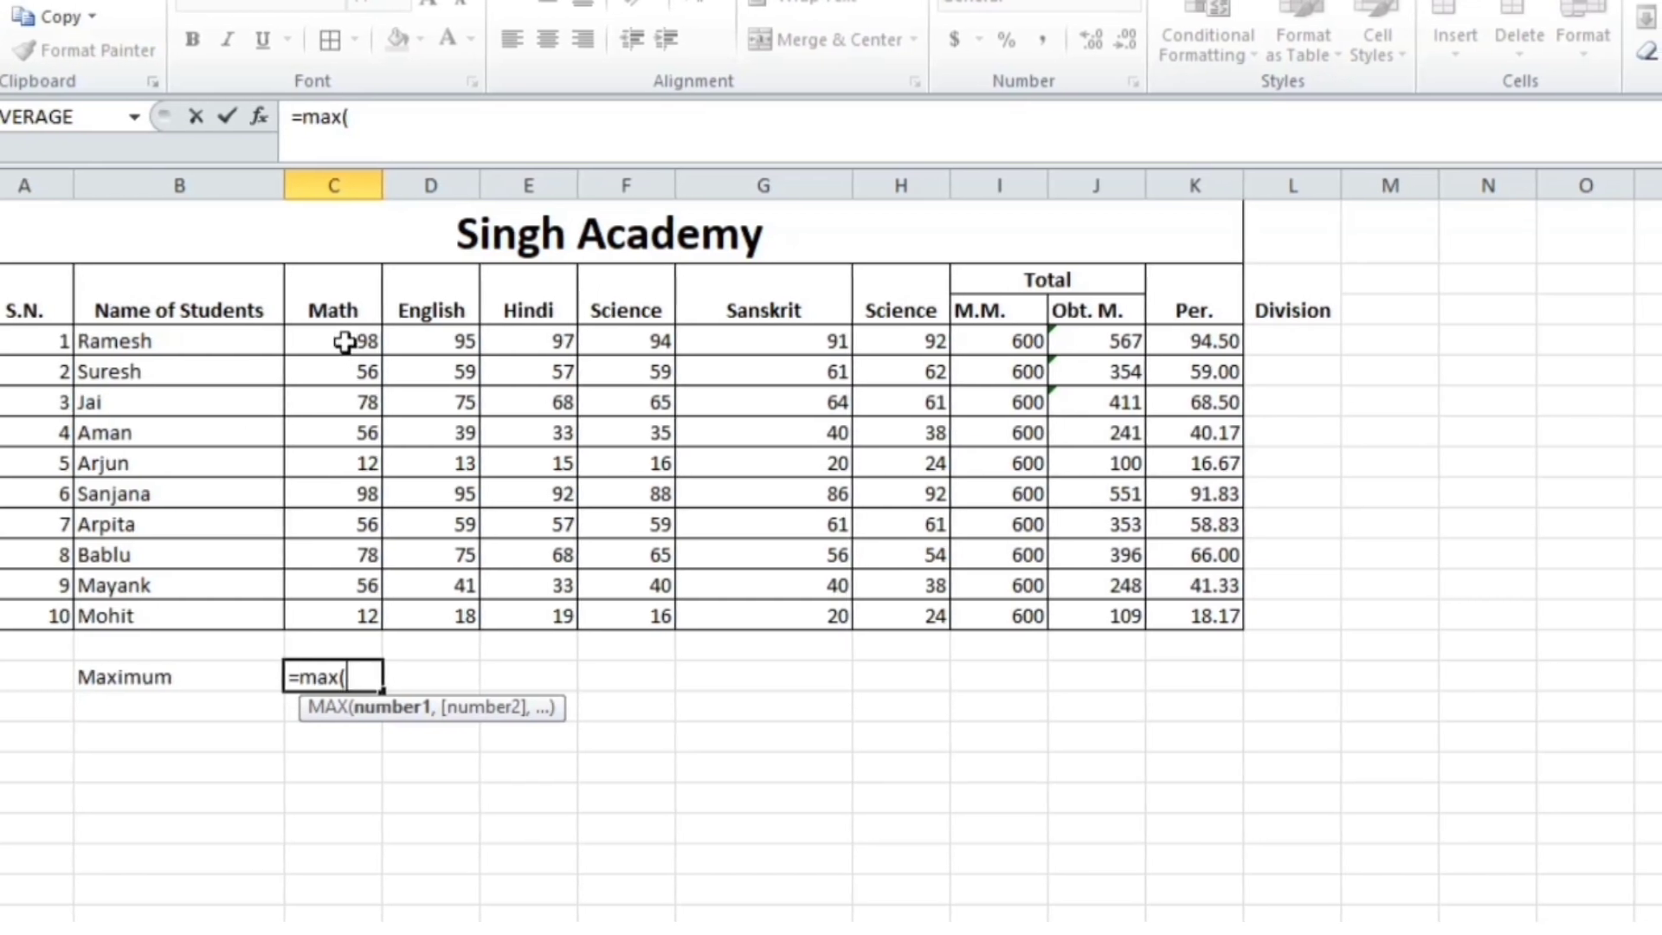
pyautogui.moveTo(345, 342); pyautogui.dragTo(348, 615)
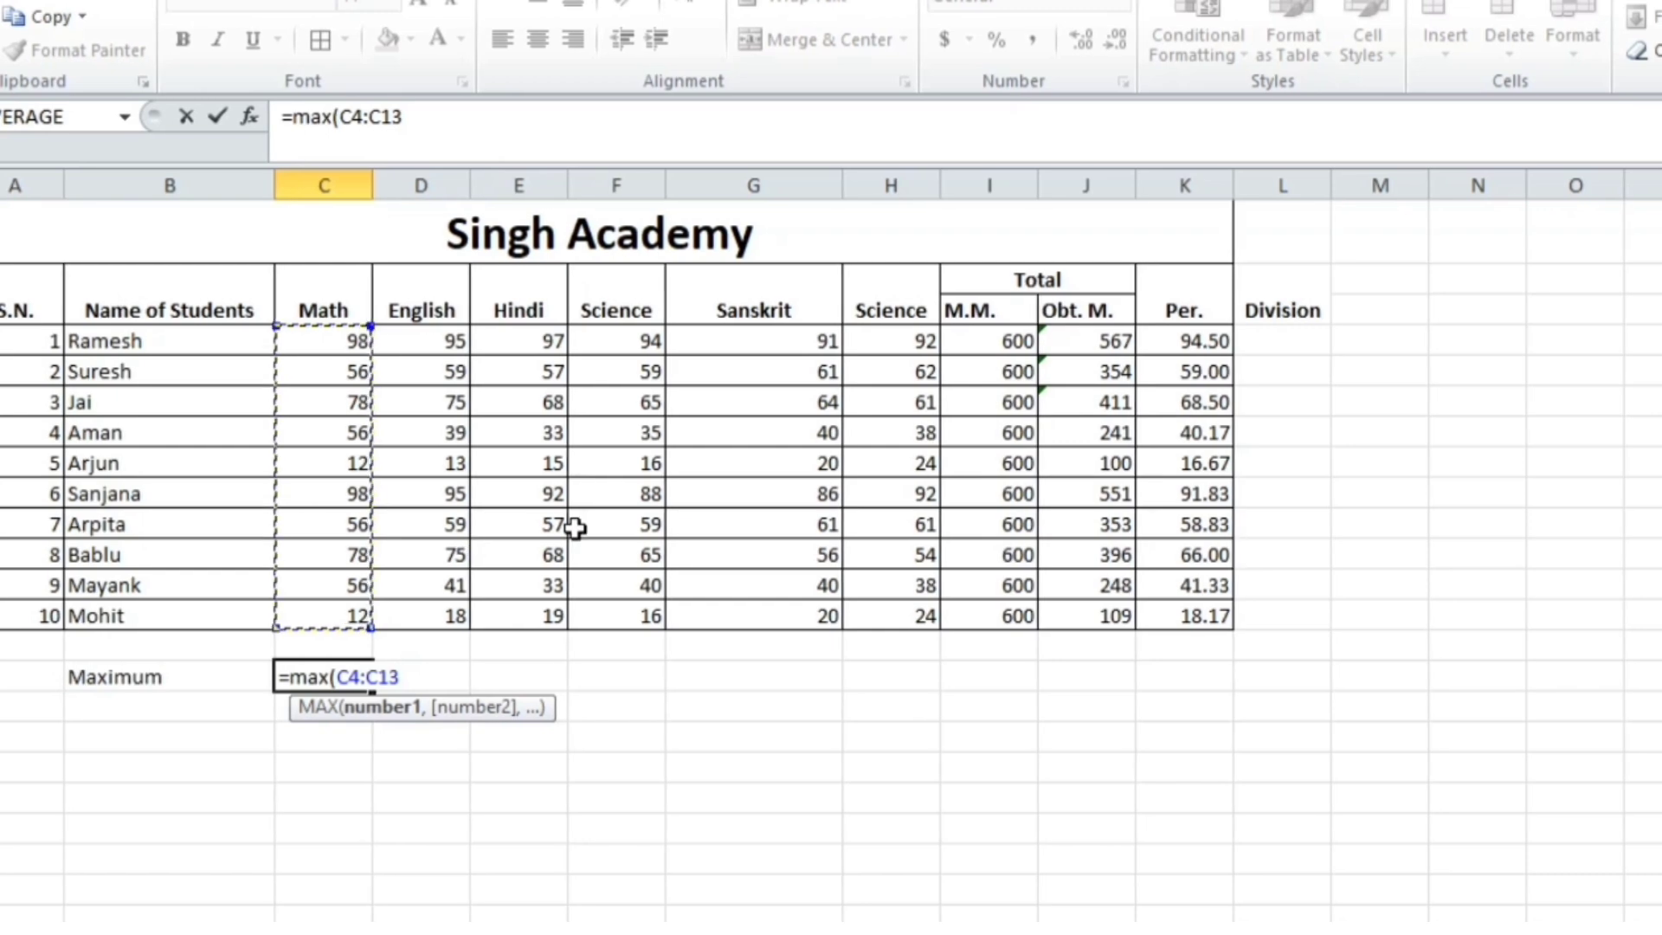
pyautogui.write(')')
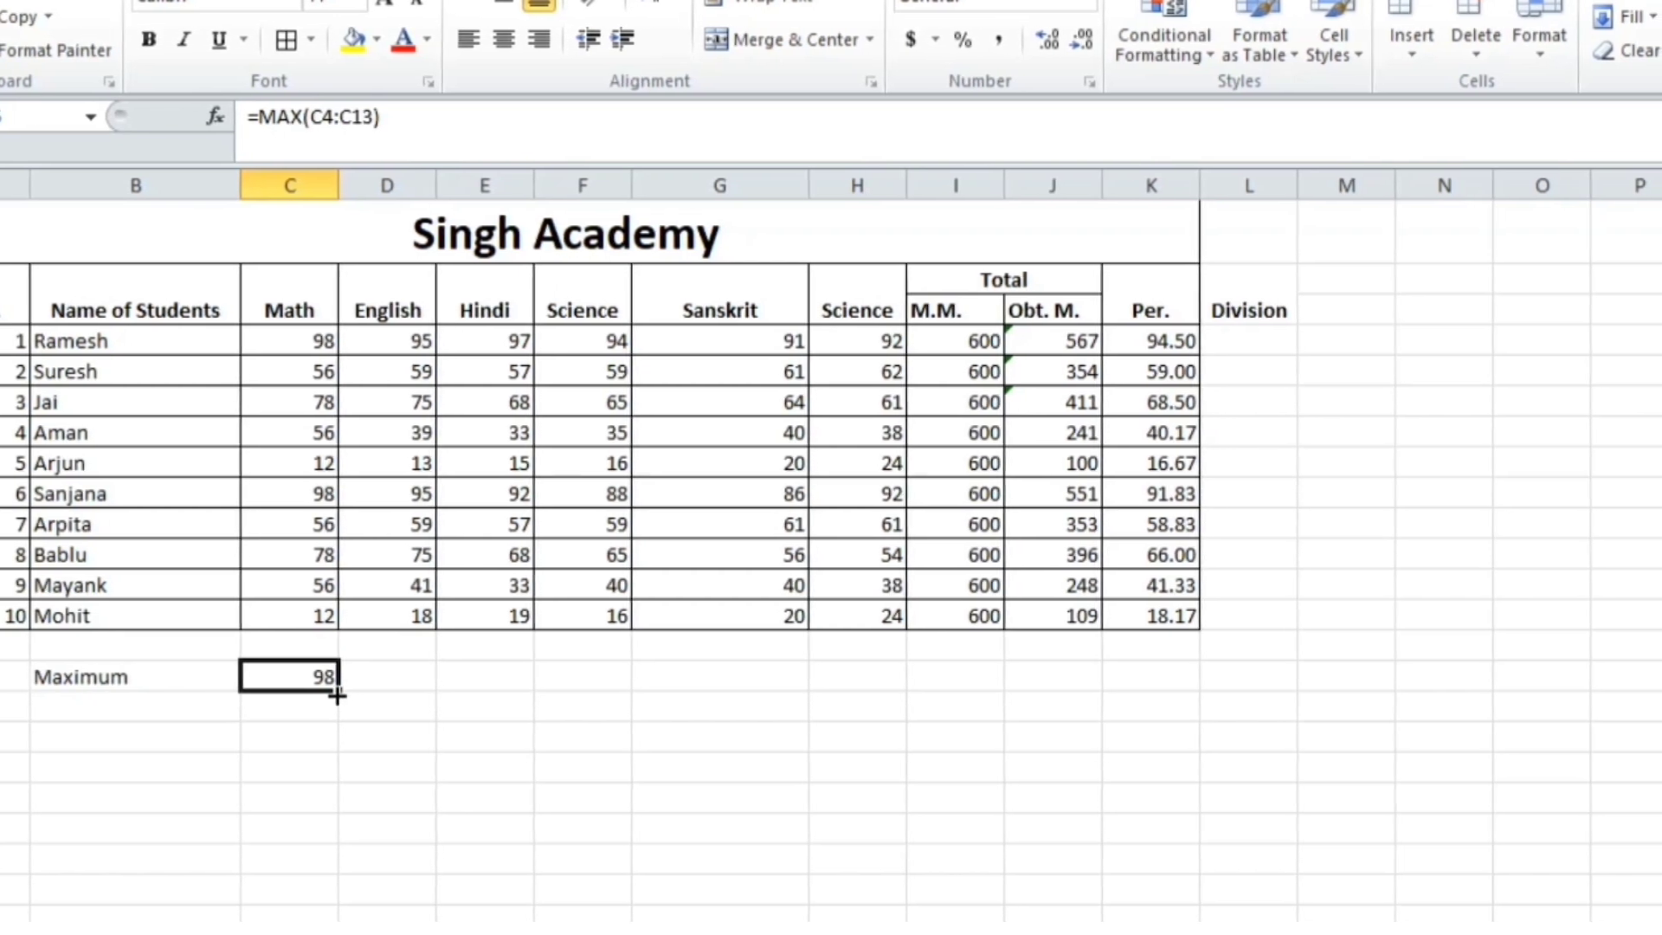
pyautogui.moveTo(337, 695); pyautogui.dragTo(1157, 709)
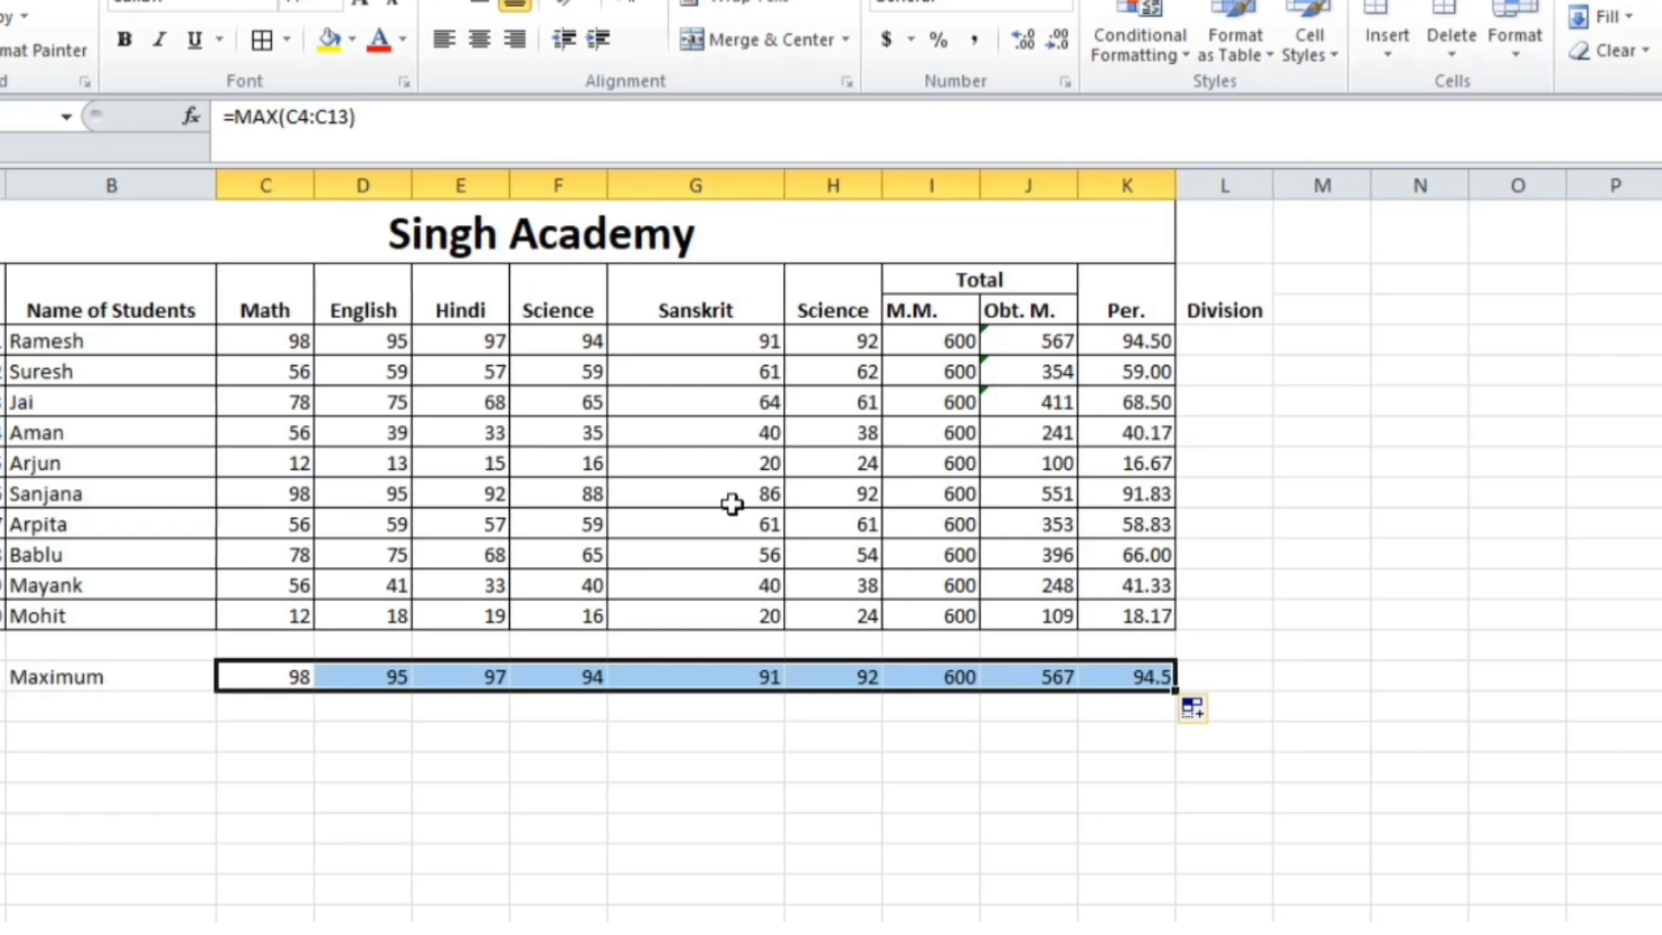
pyautogui.moveTo(783, 184); pyautogui.dragTo(697, 230)
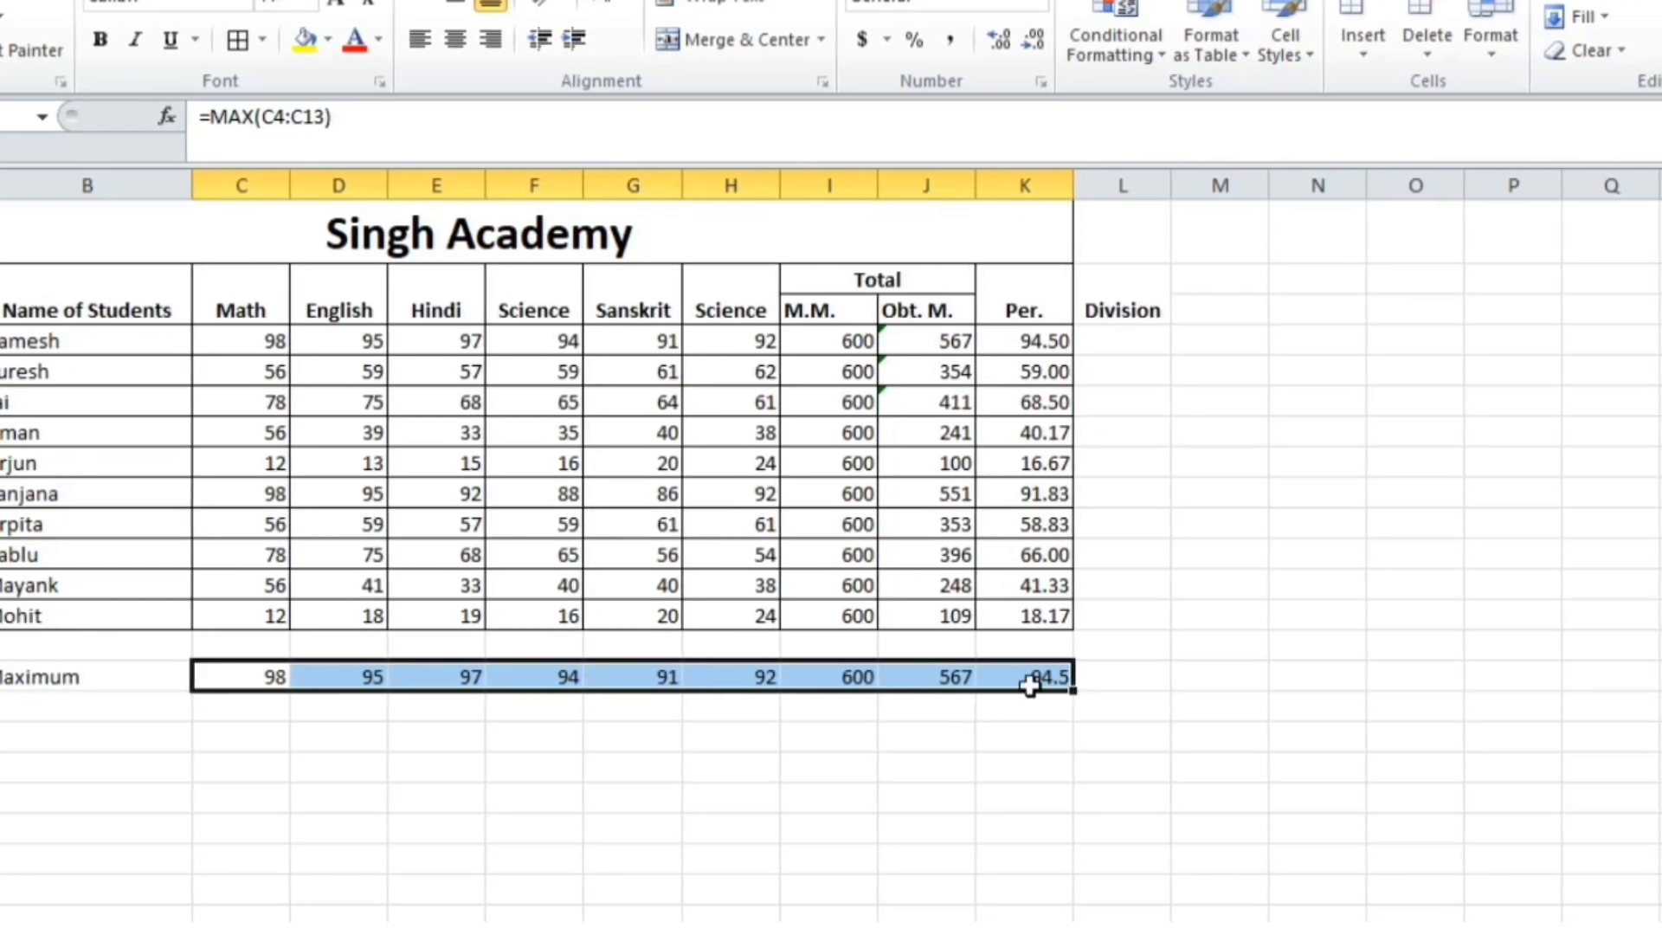
# Label the row Minimum and fill =MIN(C4:C13) from Math across to Per
pyautogui.click(85, 708)
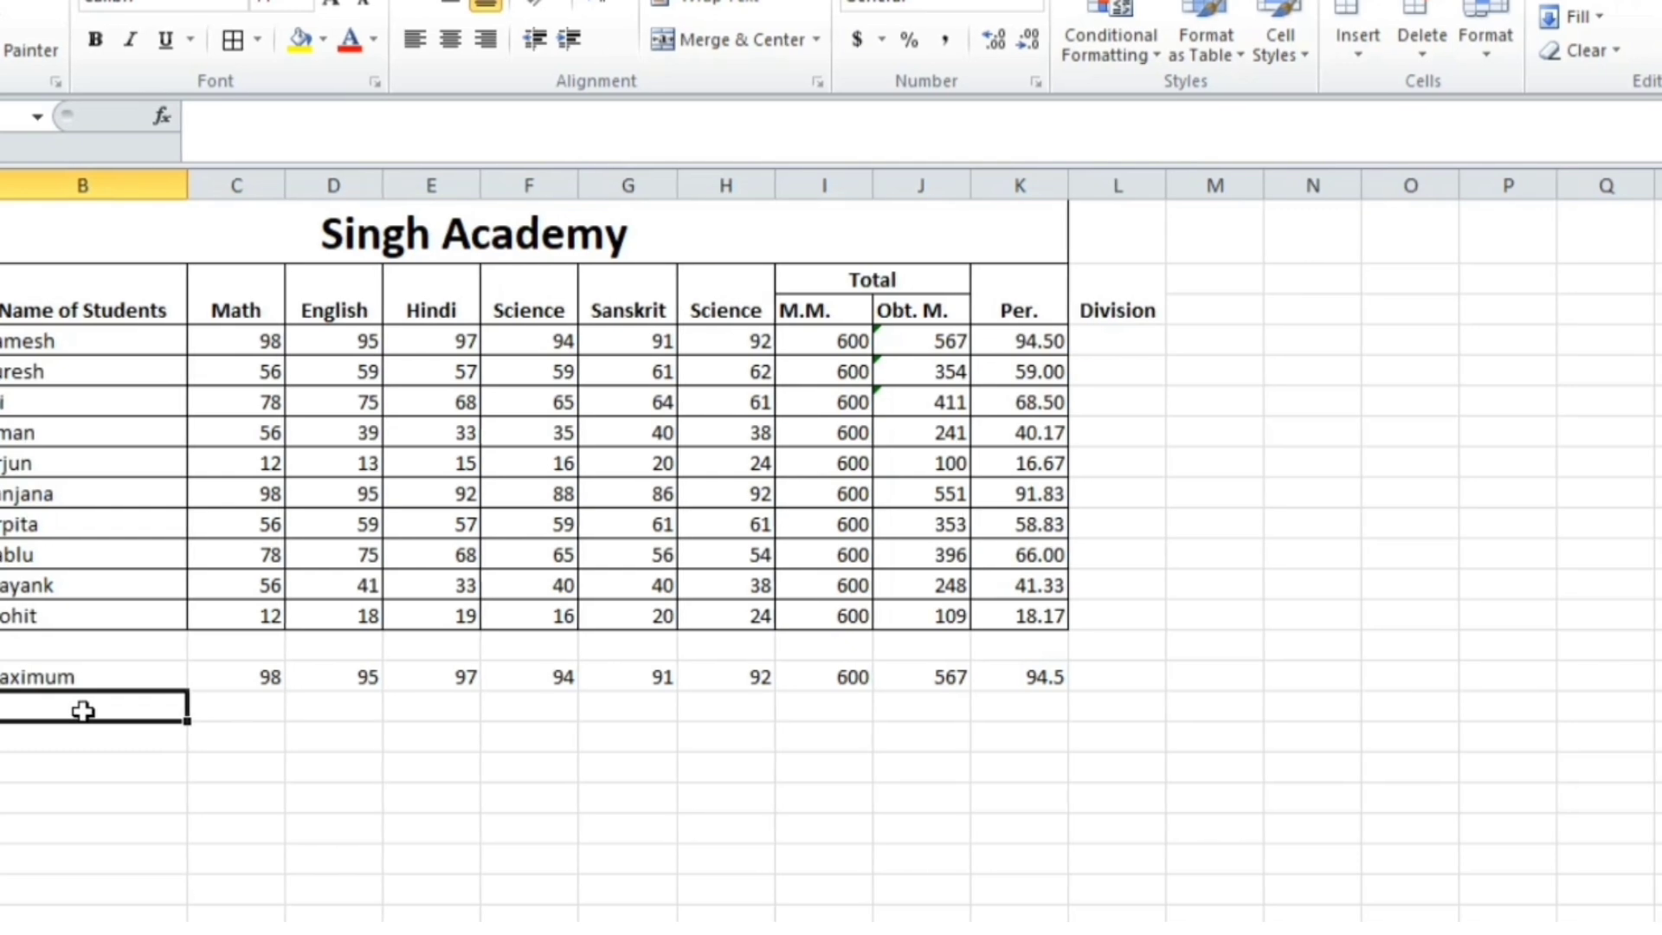
pyautogui.write('Minim')
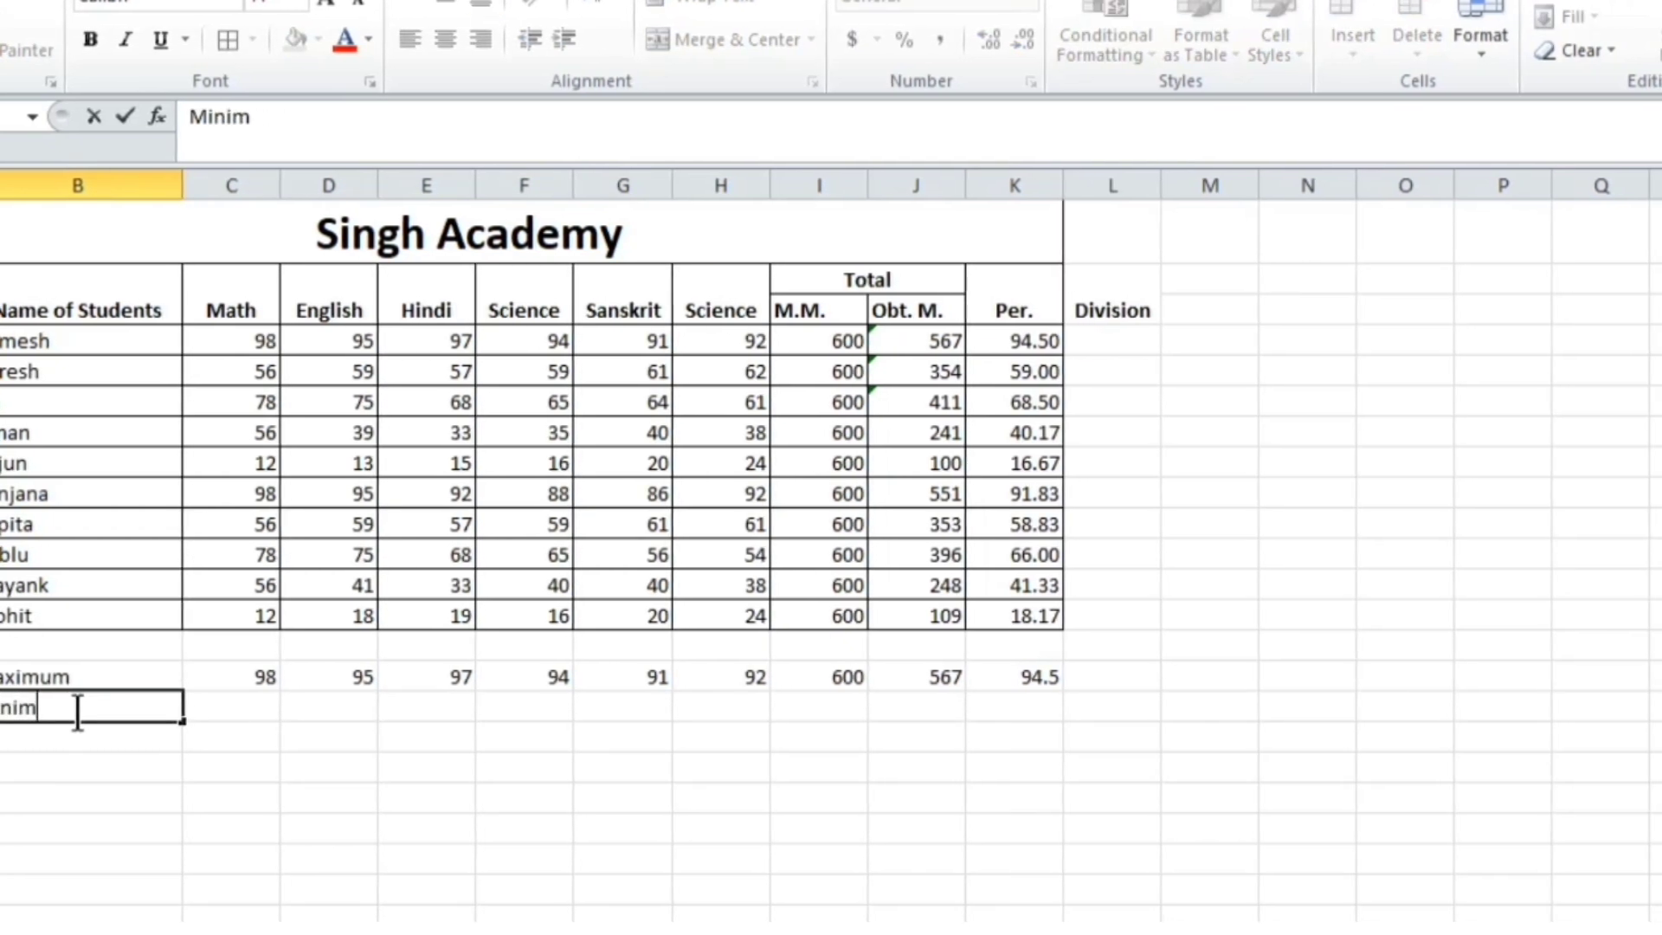
pyautogui.write('um')
pyautogui.press('Tab')
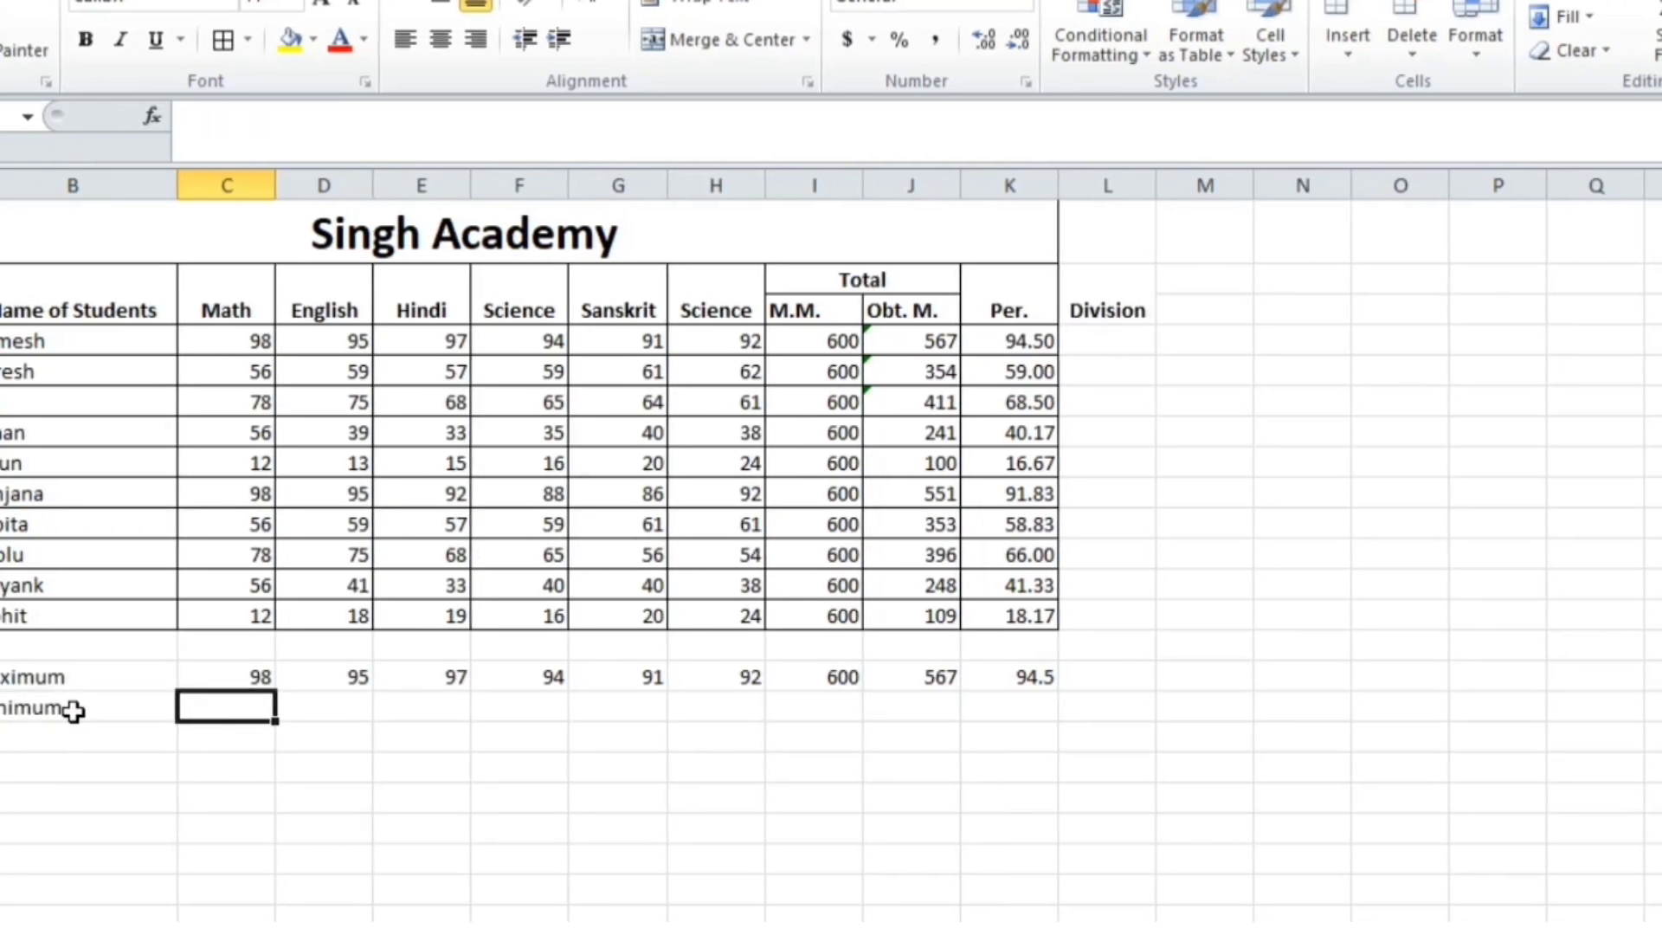
pyautogui.write('=min')
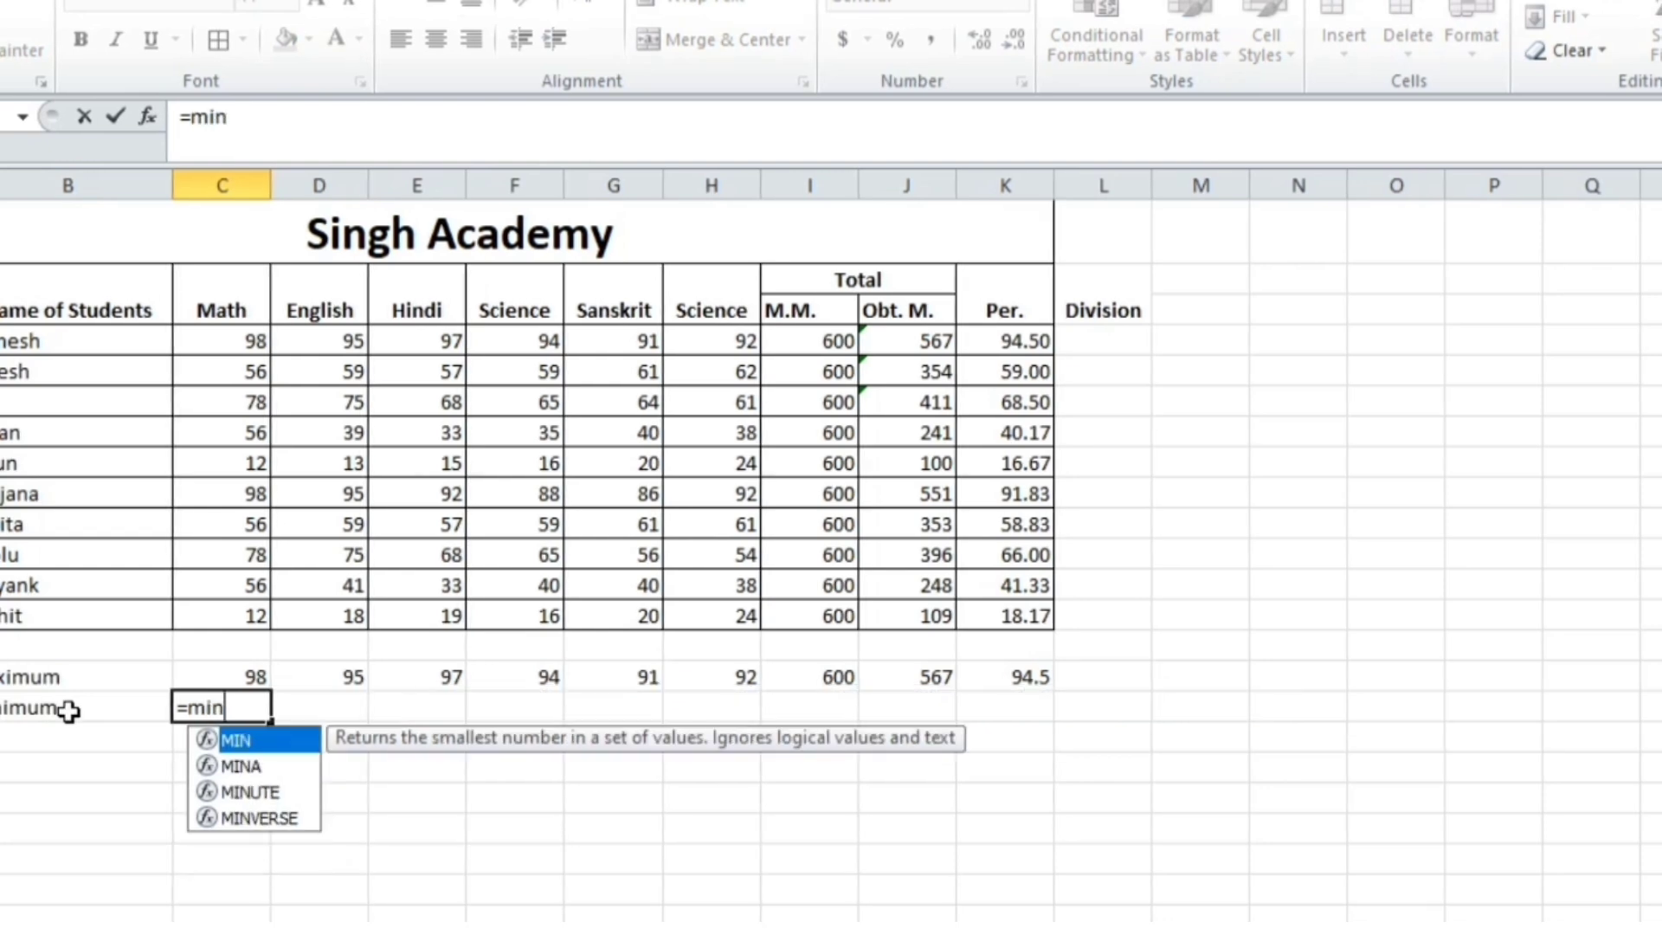
pyautogui.write('(')
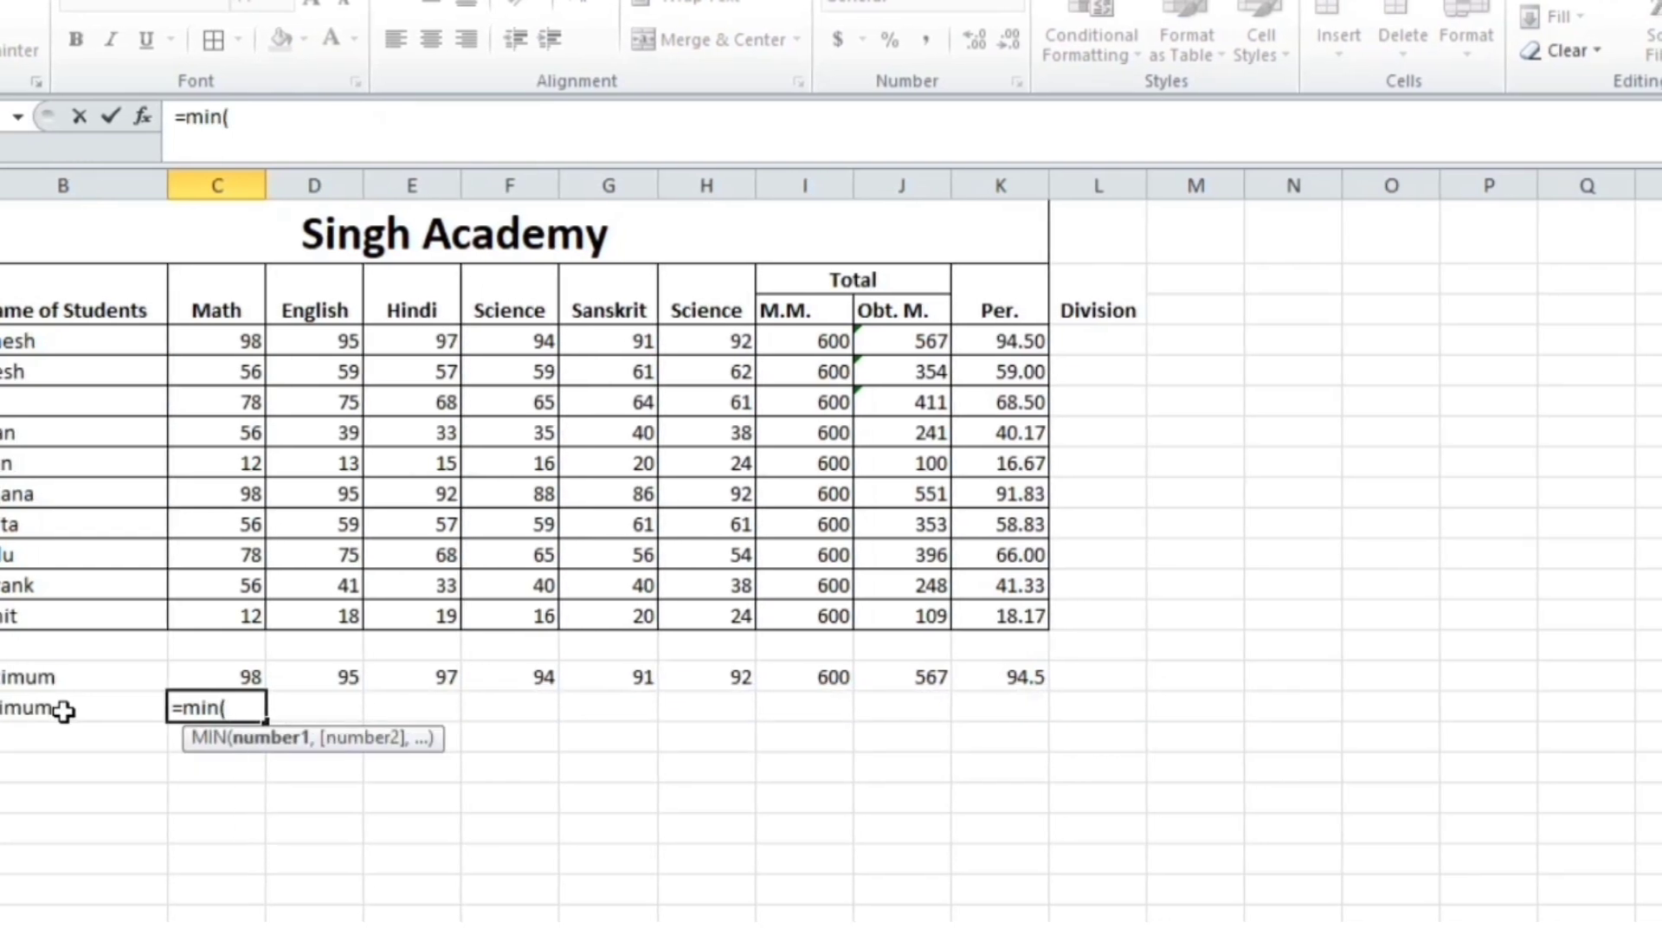
pyautogui.moveTo(234, 340); pyautogui.dragTo(246, 616)
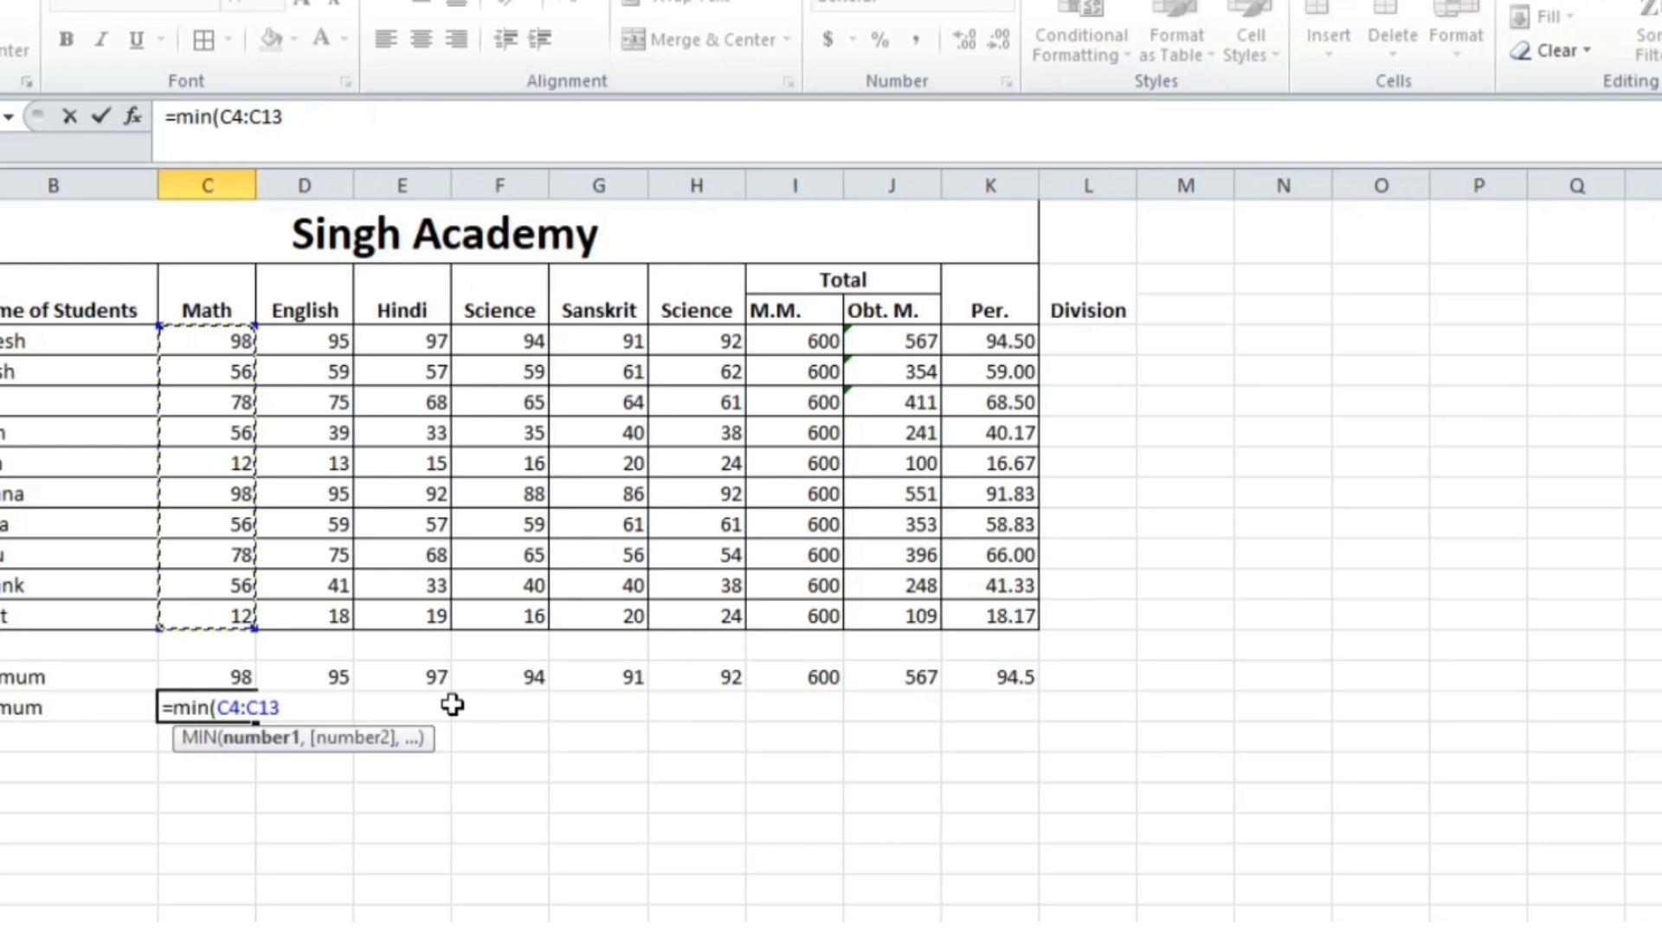
pyautogui.write(')')
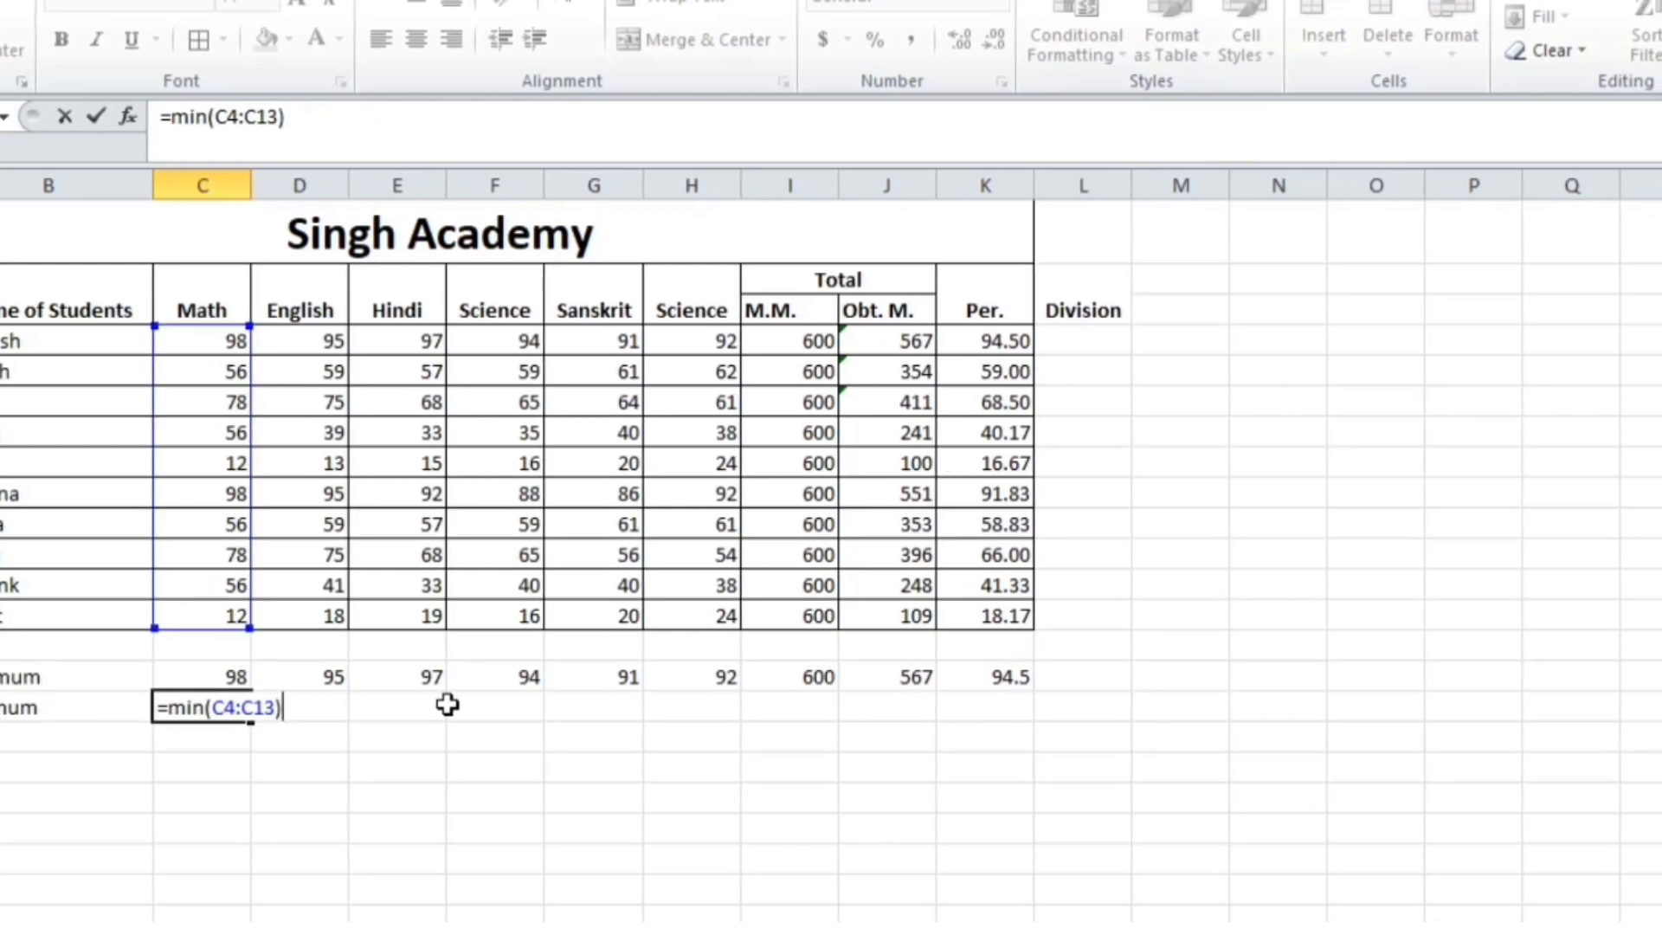
pyautogui.press('Return')
pyautogui.press('Up')
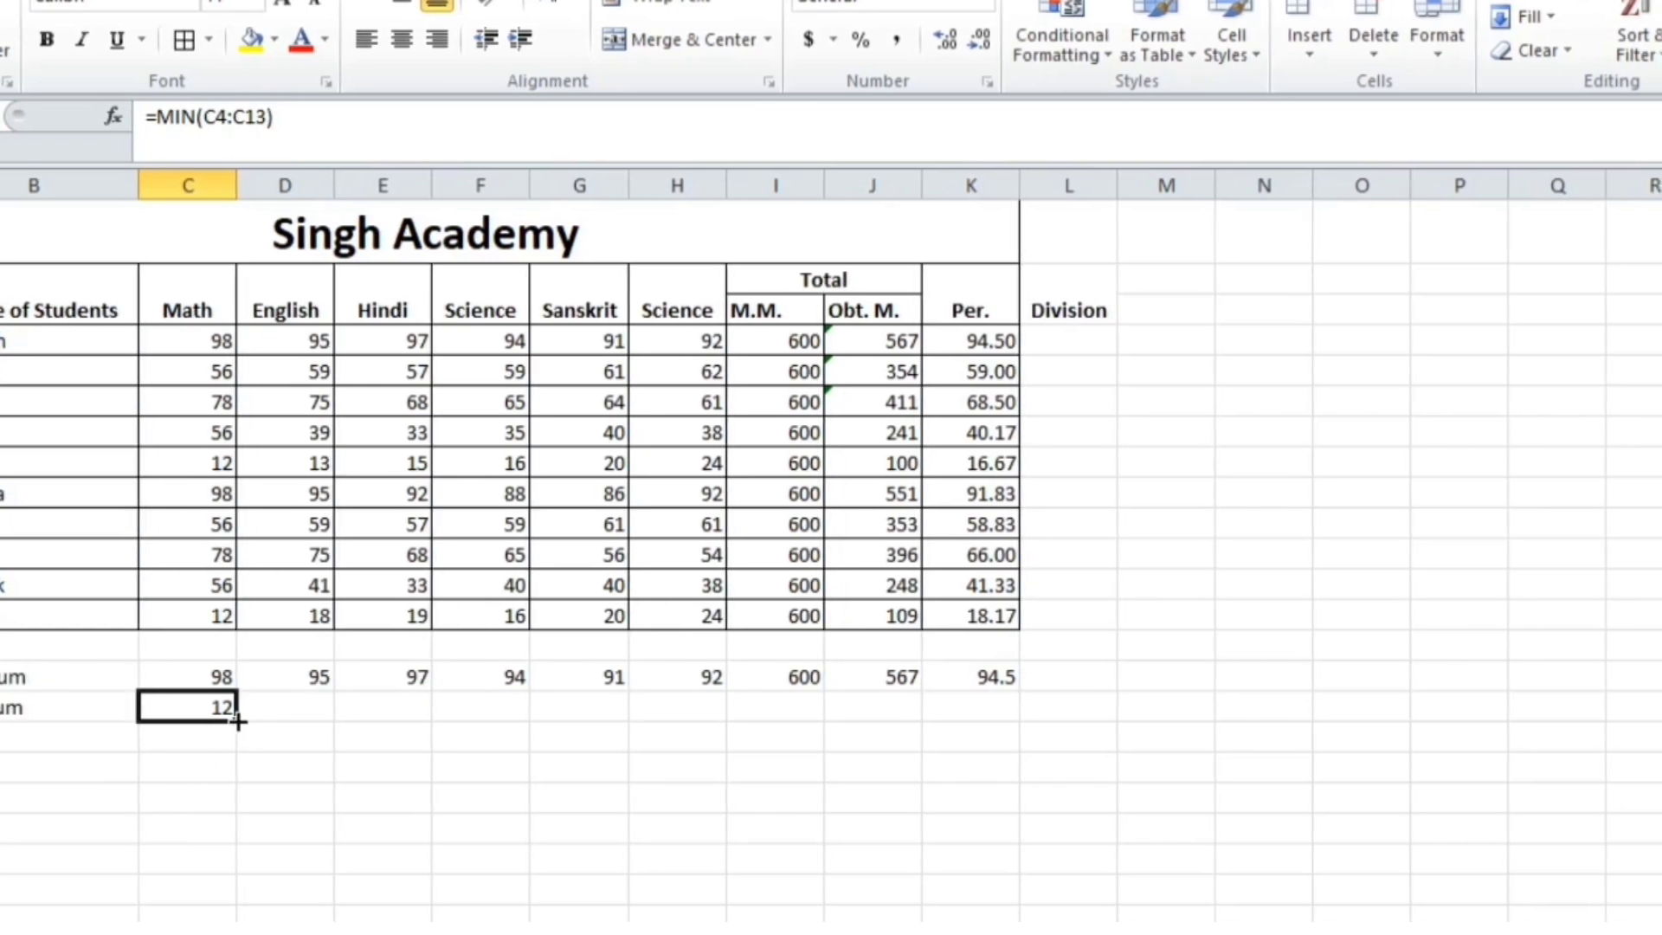
pyautogui.moveTo(238, 720); pyautogui.dragTo(978, 762)
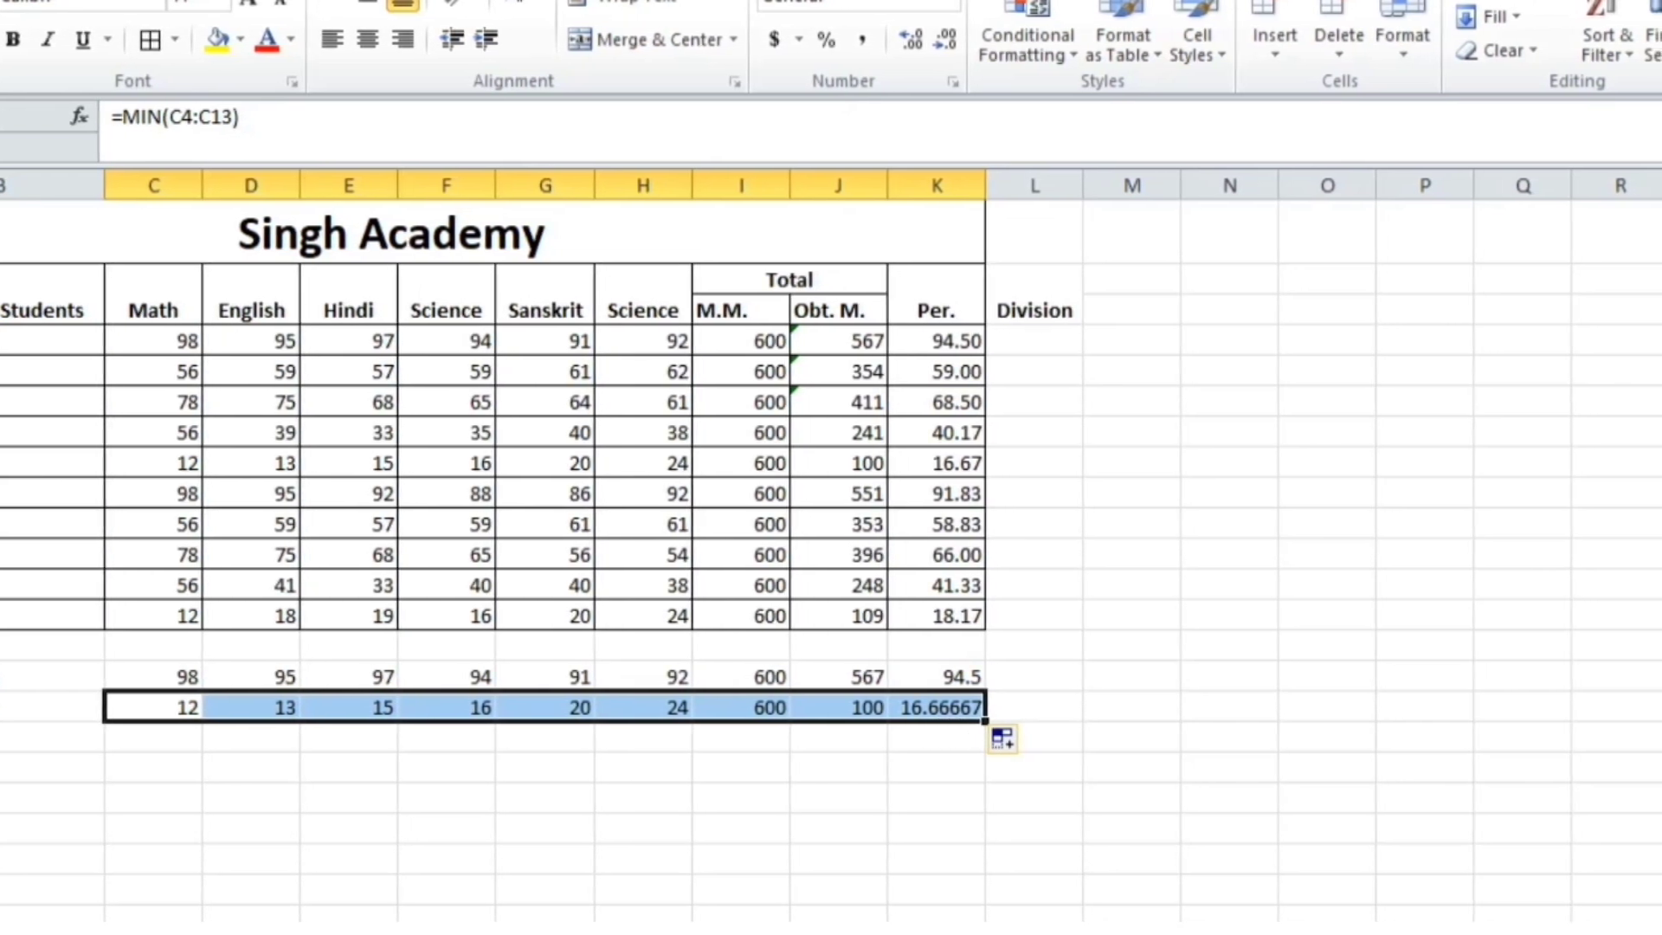
pyautogui.click(35, 736)
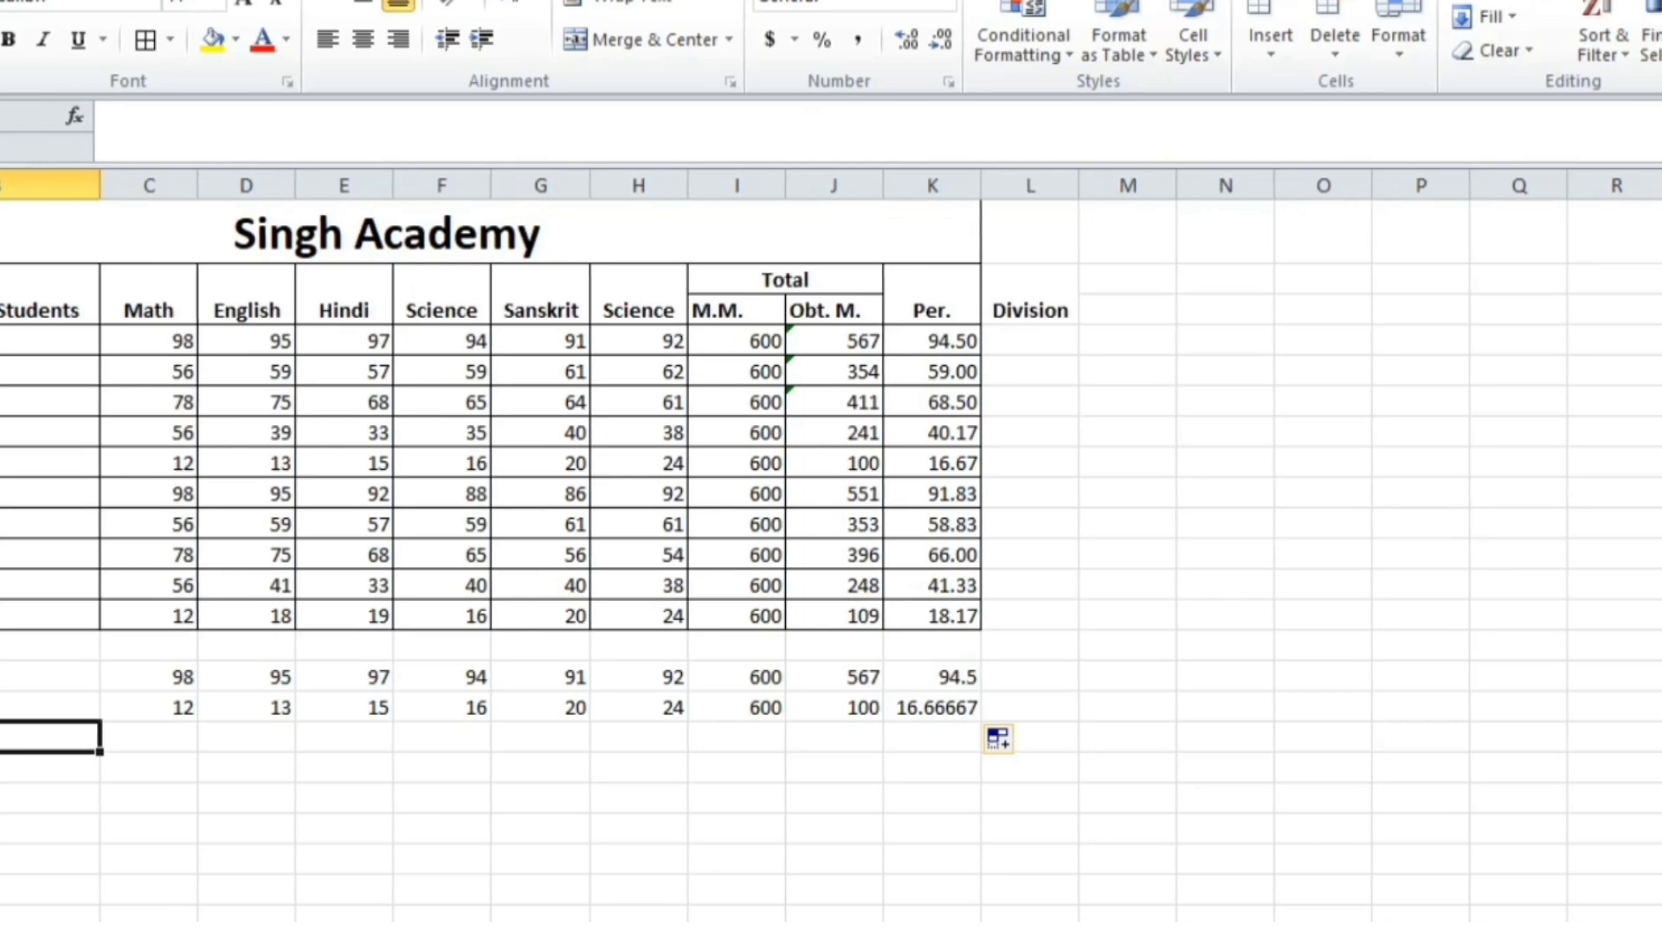
# Label the row Average and fill =AVERAGE(C4:C13) from Math across to Per
pyautogui.write('A')
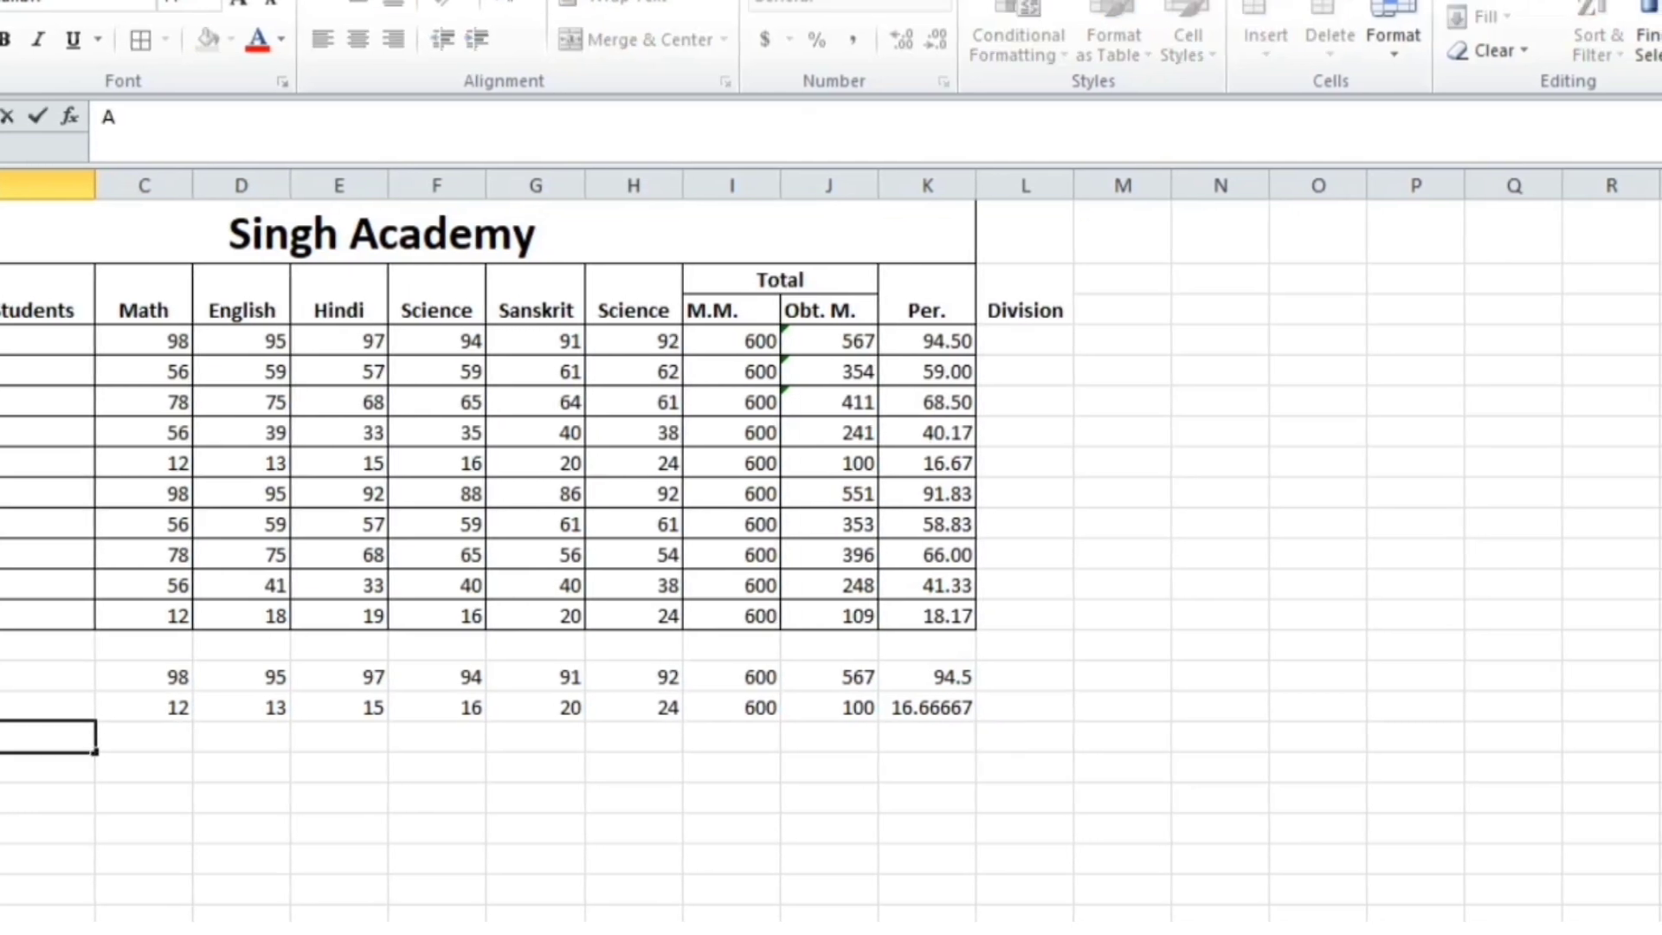
pyautogui.write('verage')
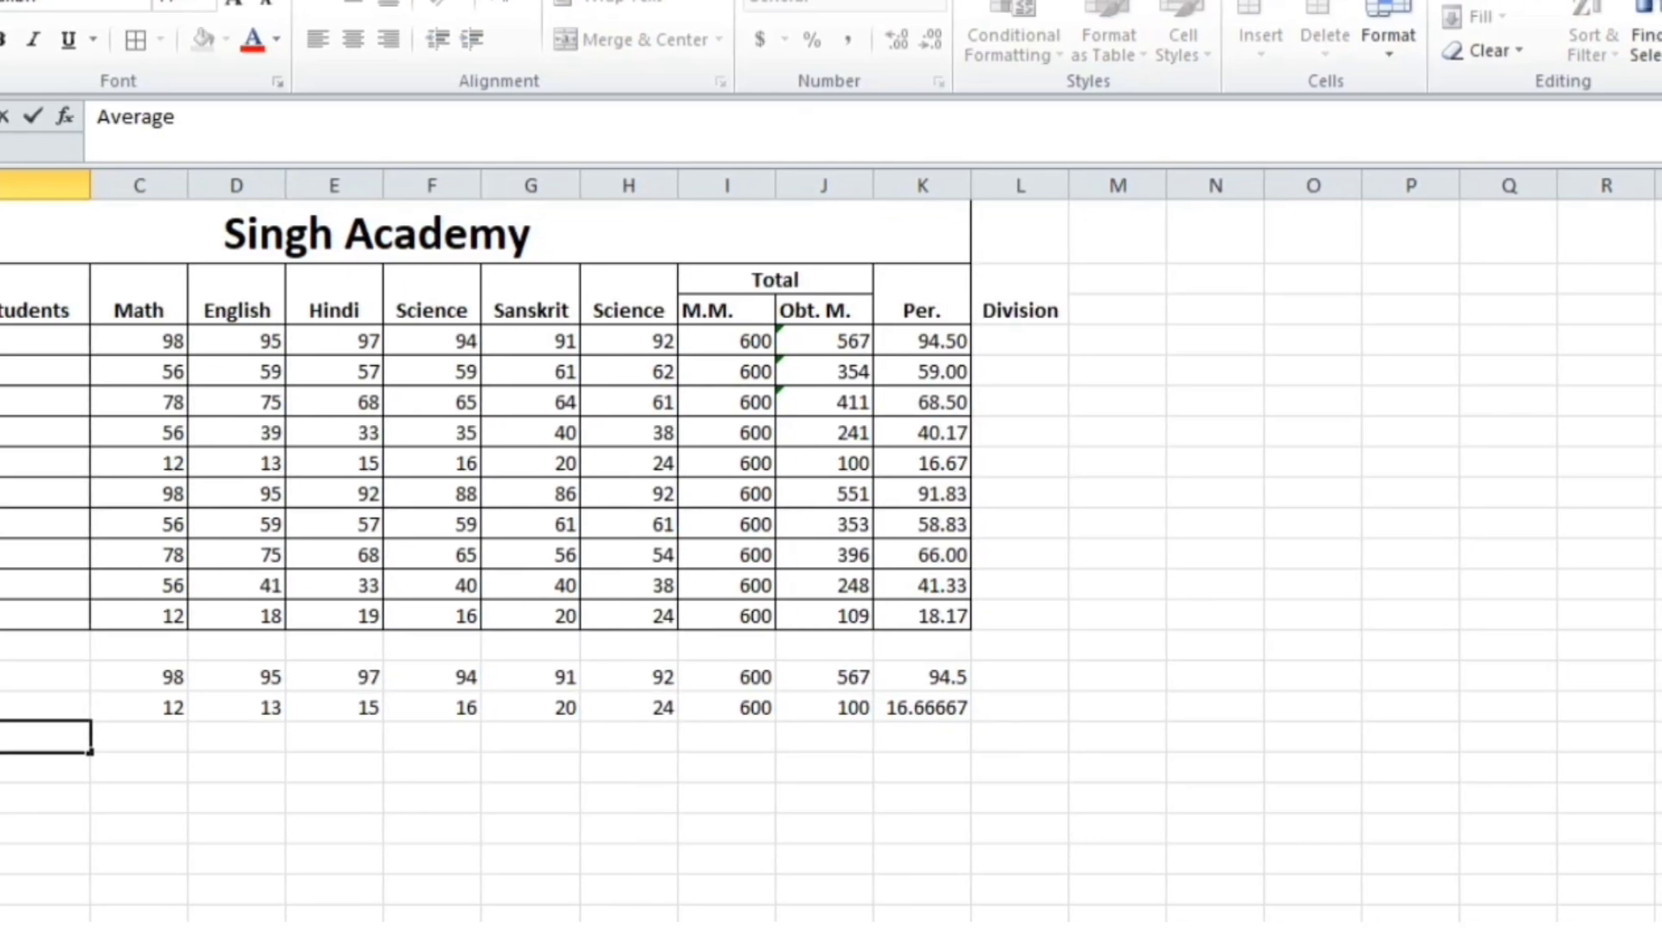
pyautogui.press('Tab')
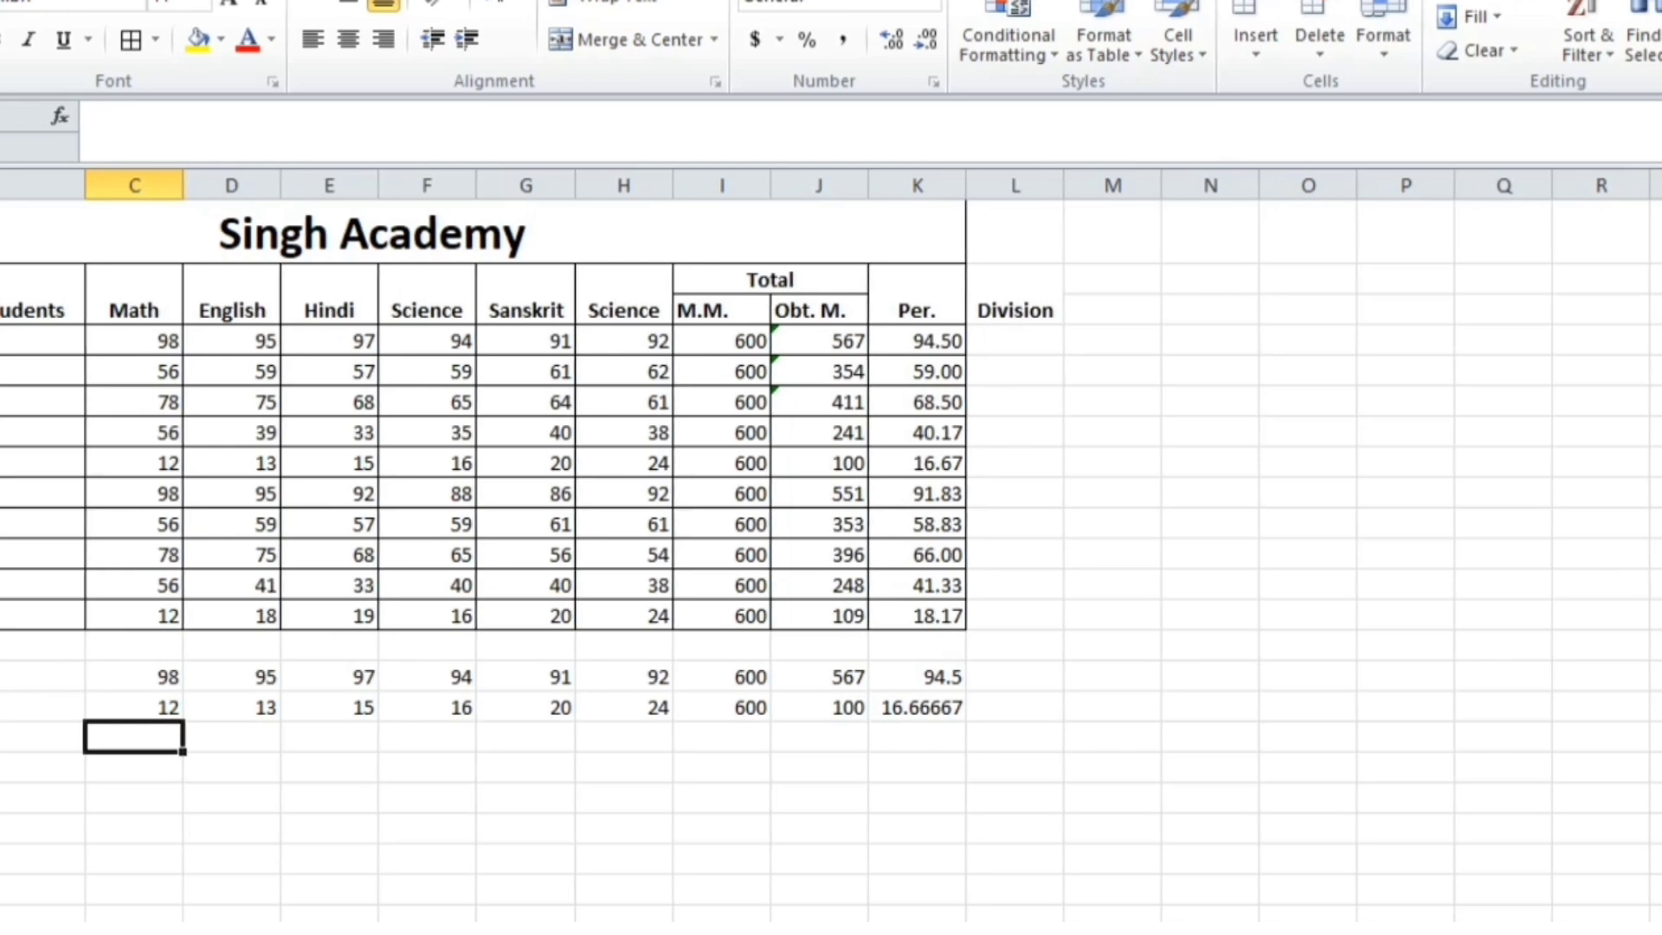
pyautogui.write('=average')
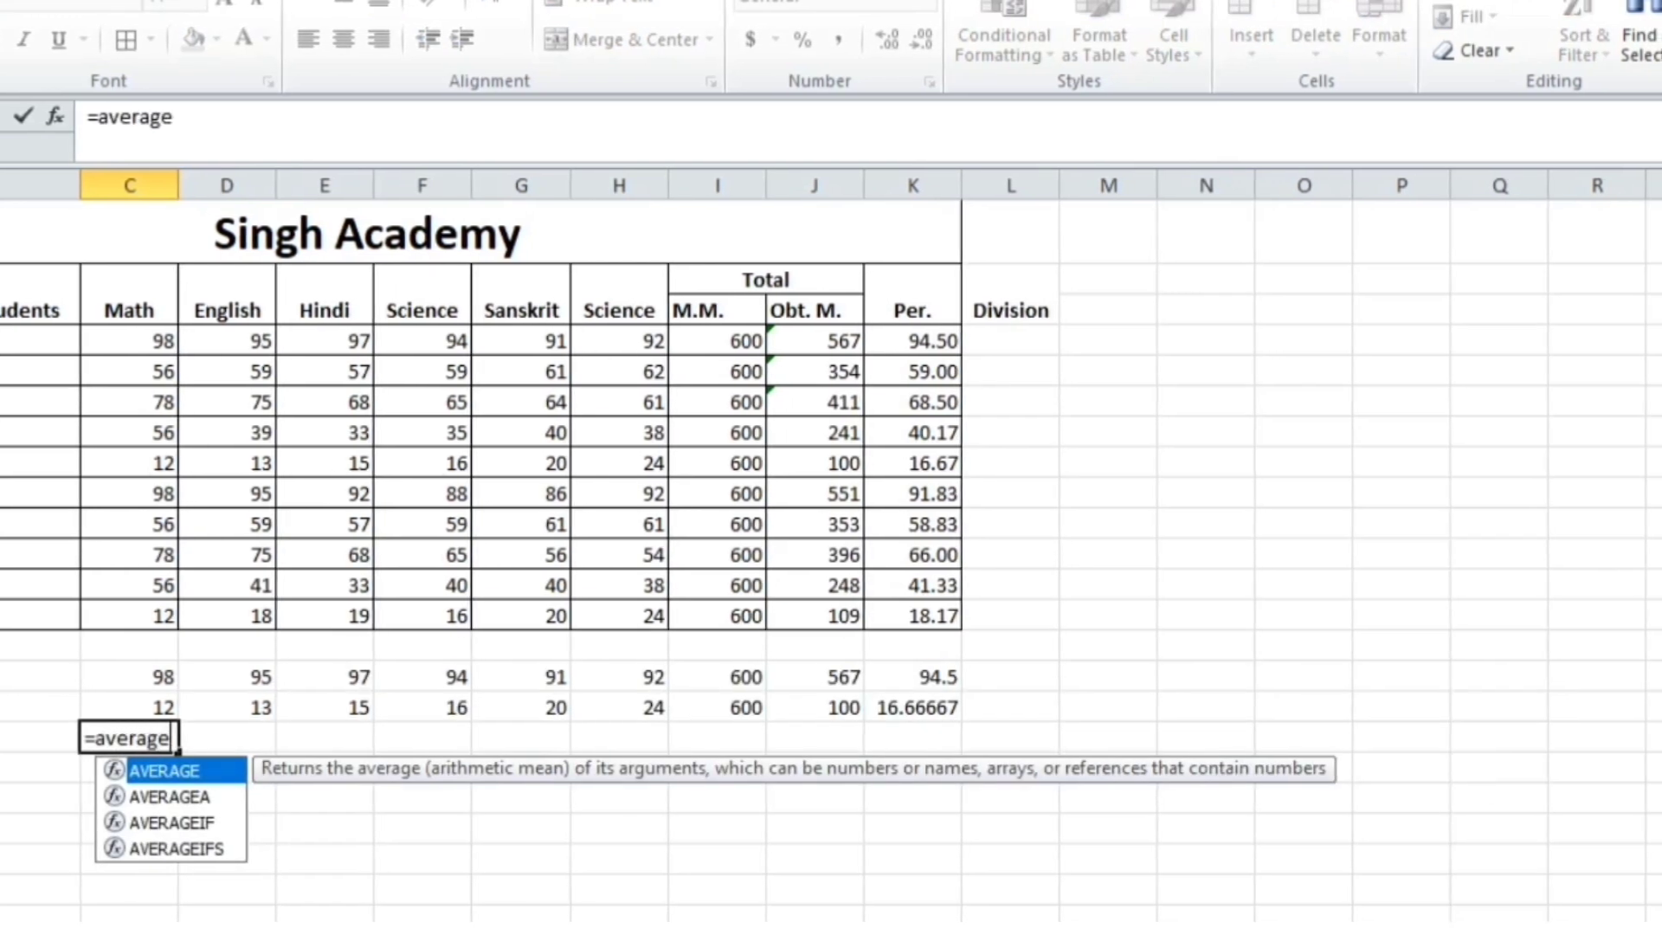
pyautogui.write('(')
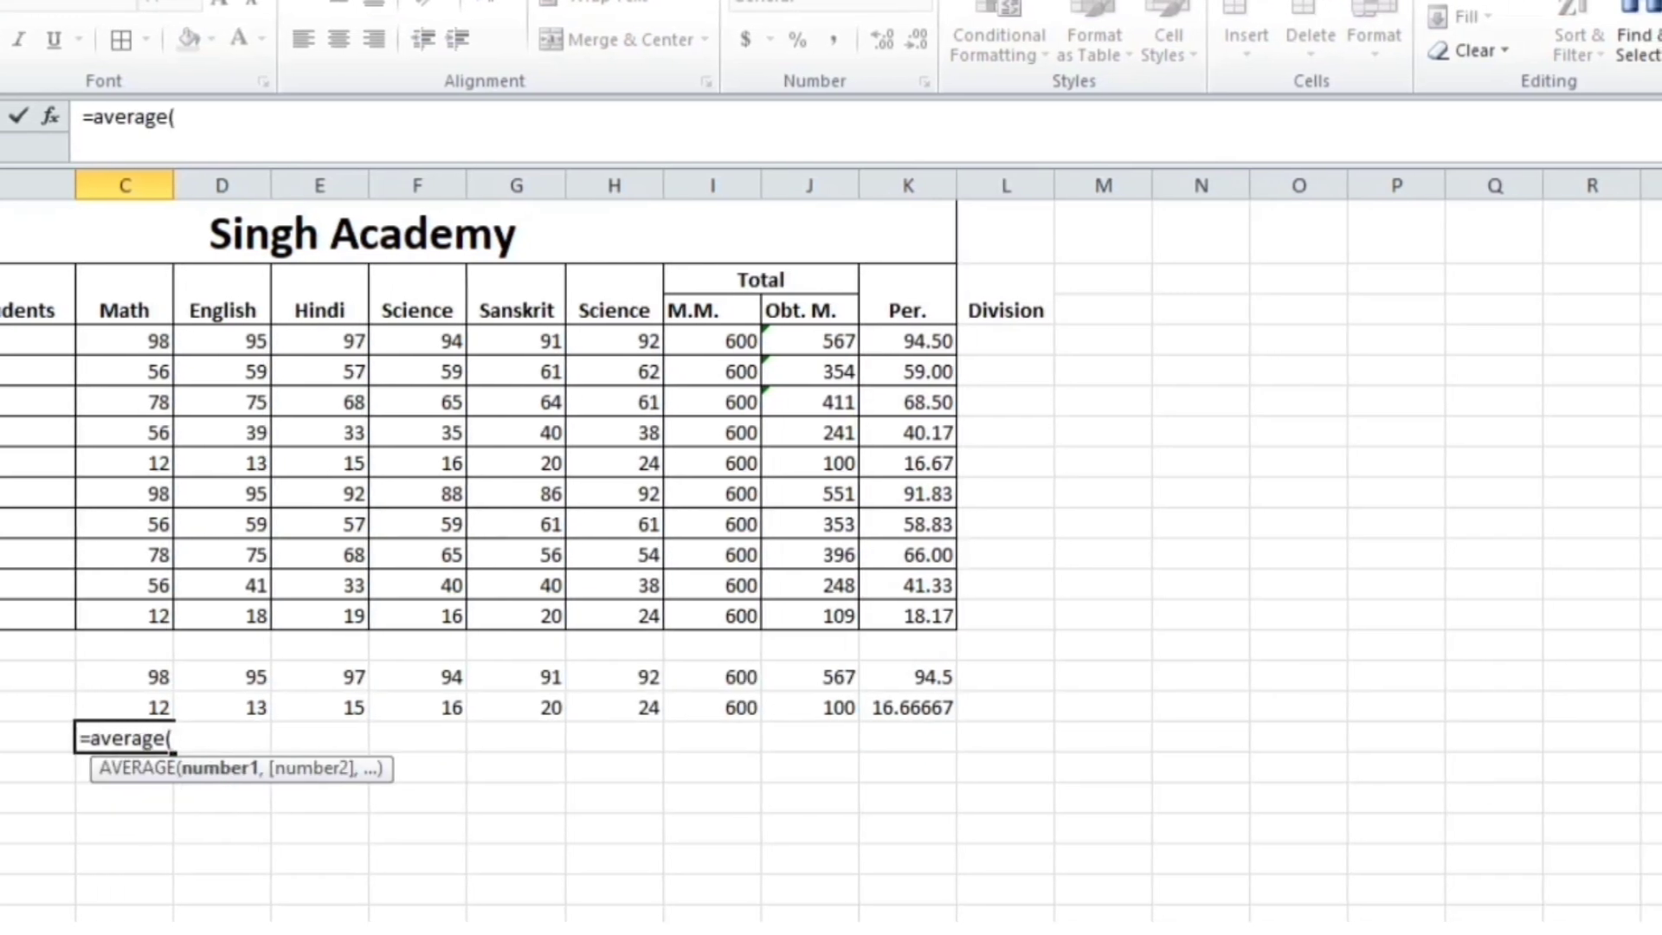
pyautogui.moveTo(93, 337); pyautogui.dragTo(113, 618)
pyautogui.write(')')
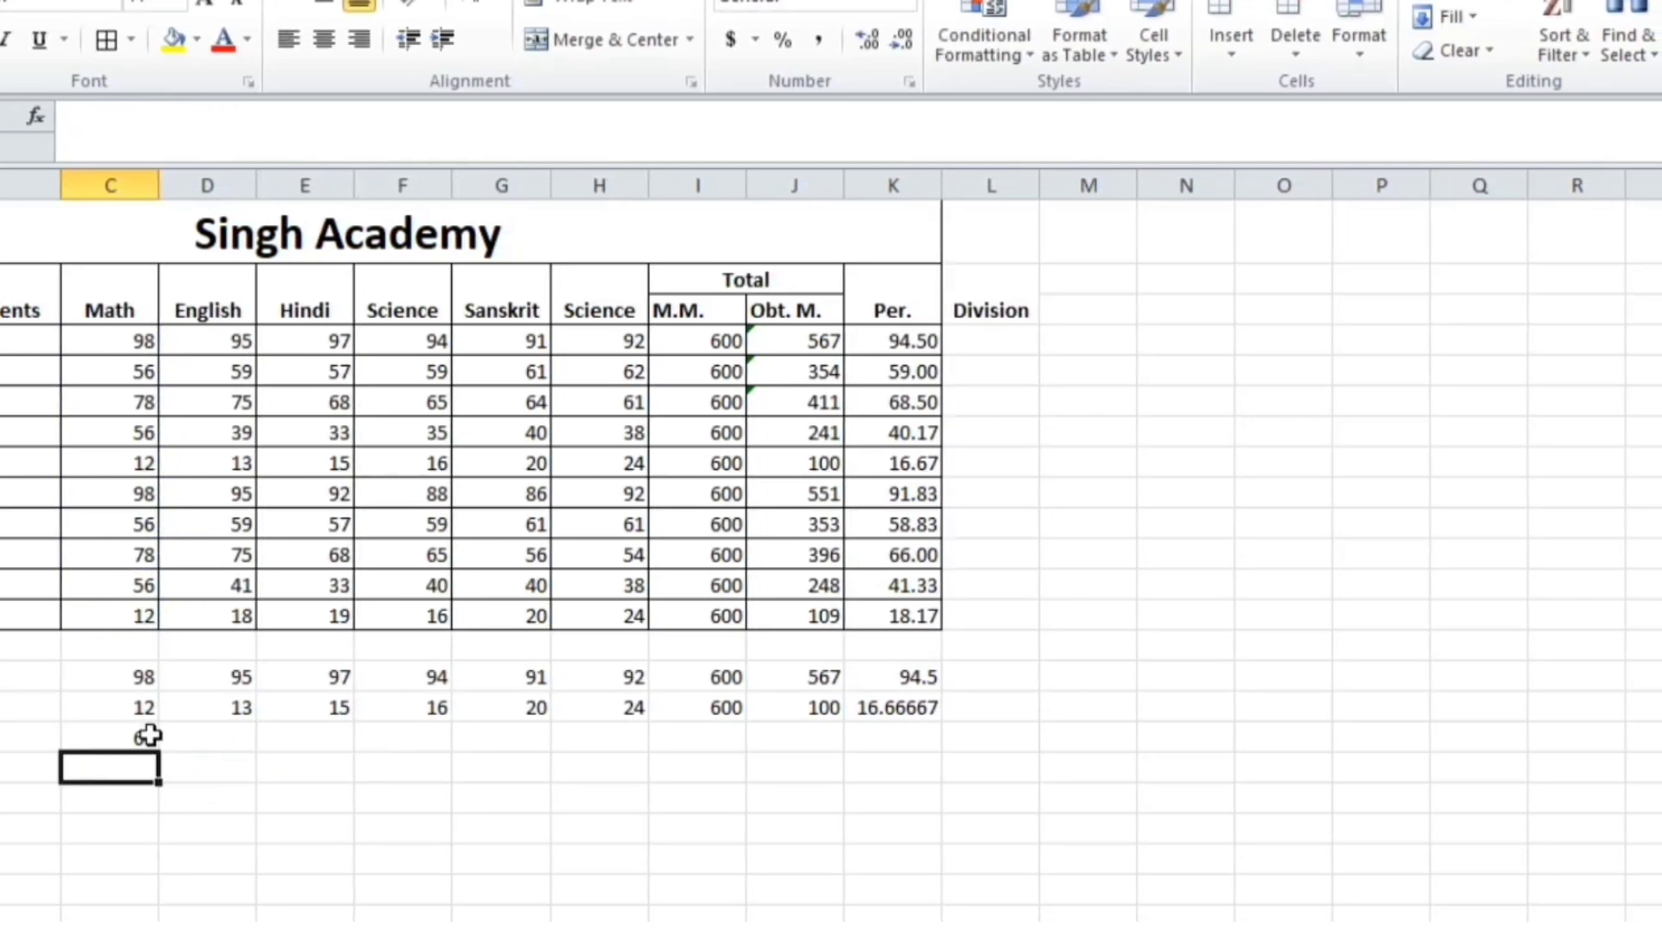
pyautogui.moveTo(156, 750); pyautogui.dragTo(884, 780)
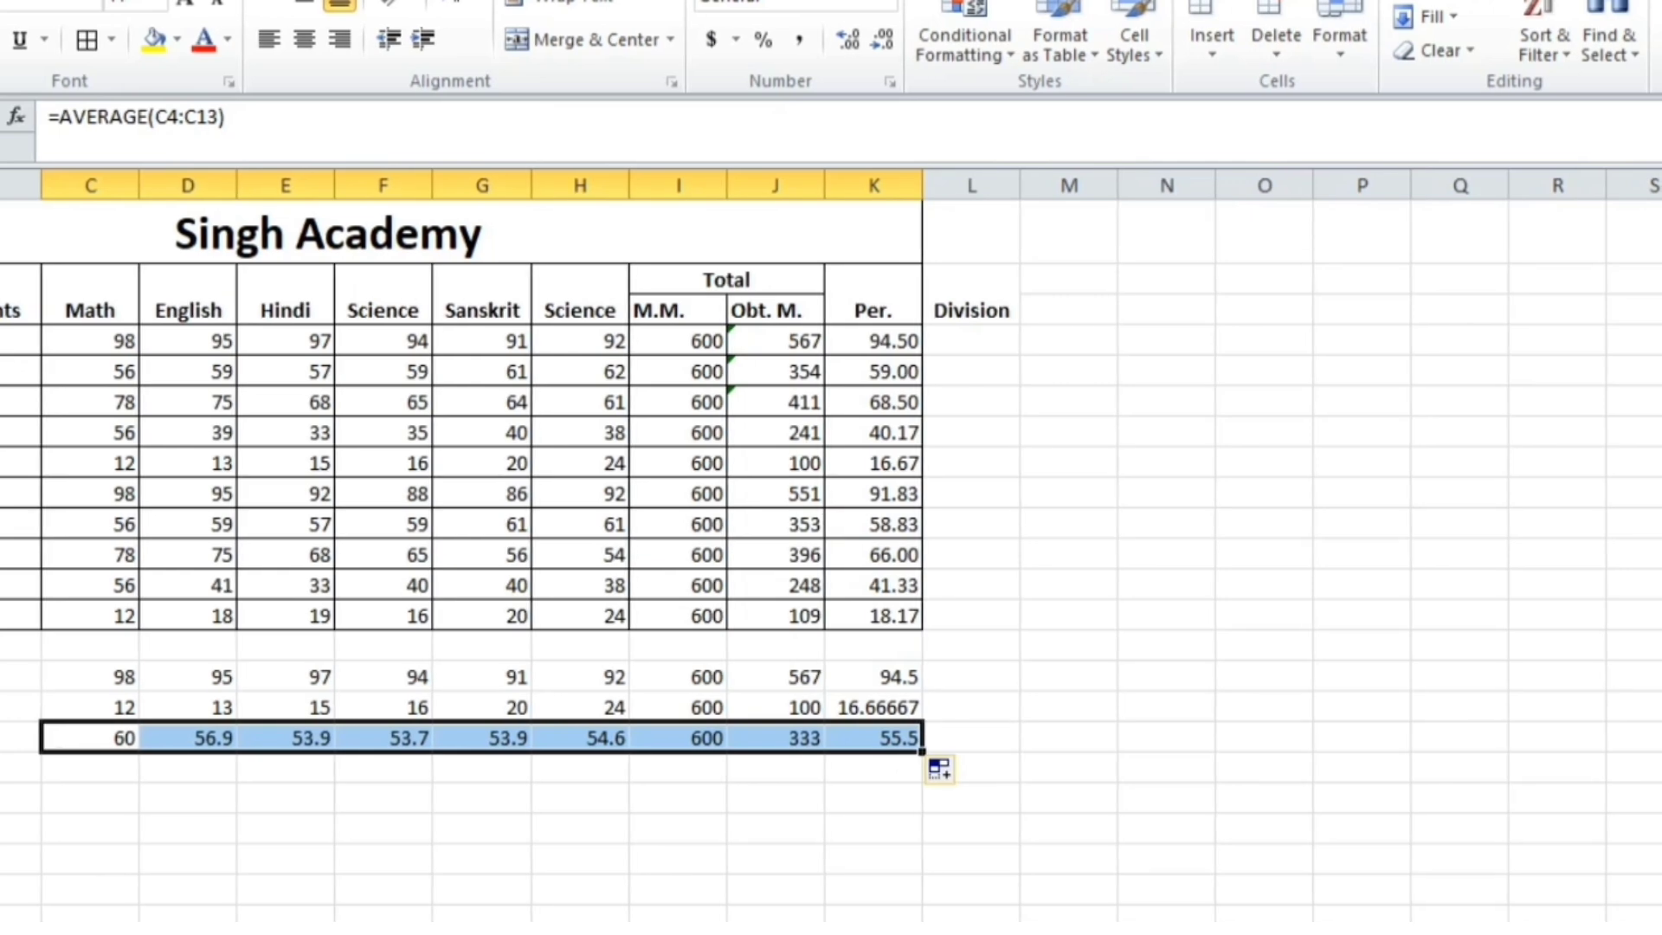
pyautogui.click(7, 768)
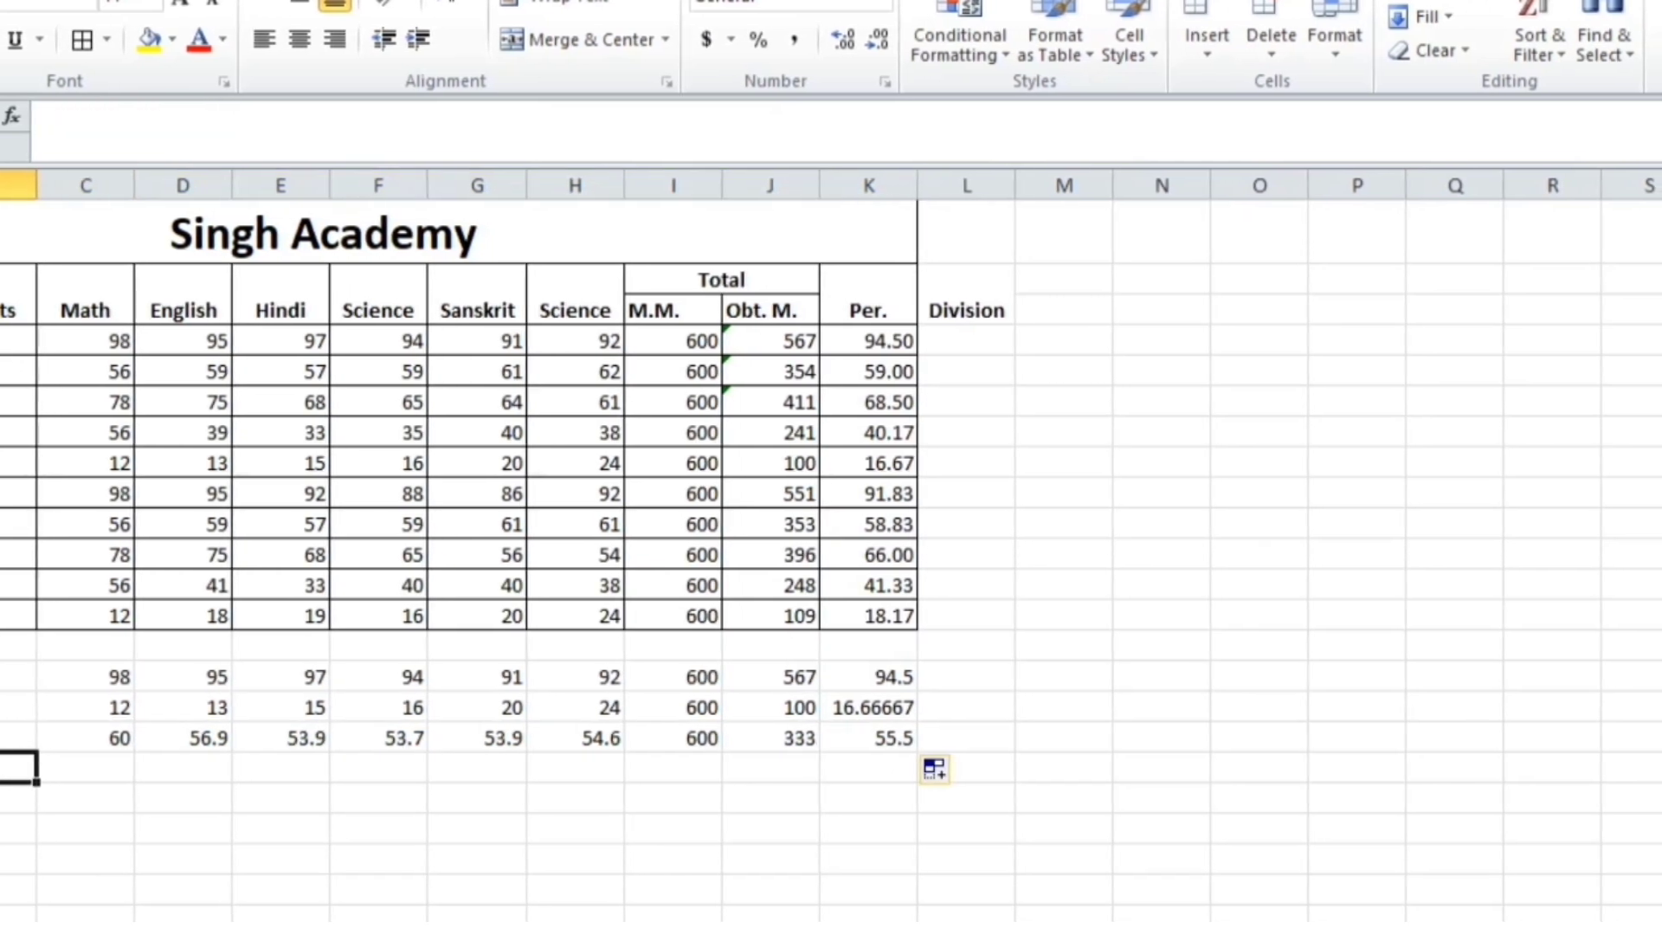
# Add a Counta row whose =COUNTA(C4:C13) counts 10 Math entries
pyautogui.write('Counta')
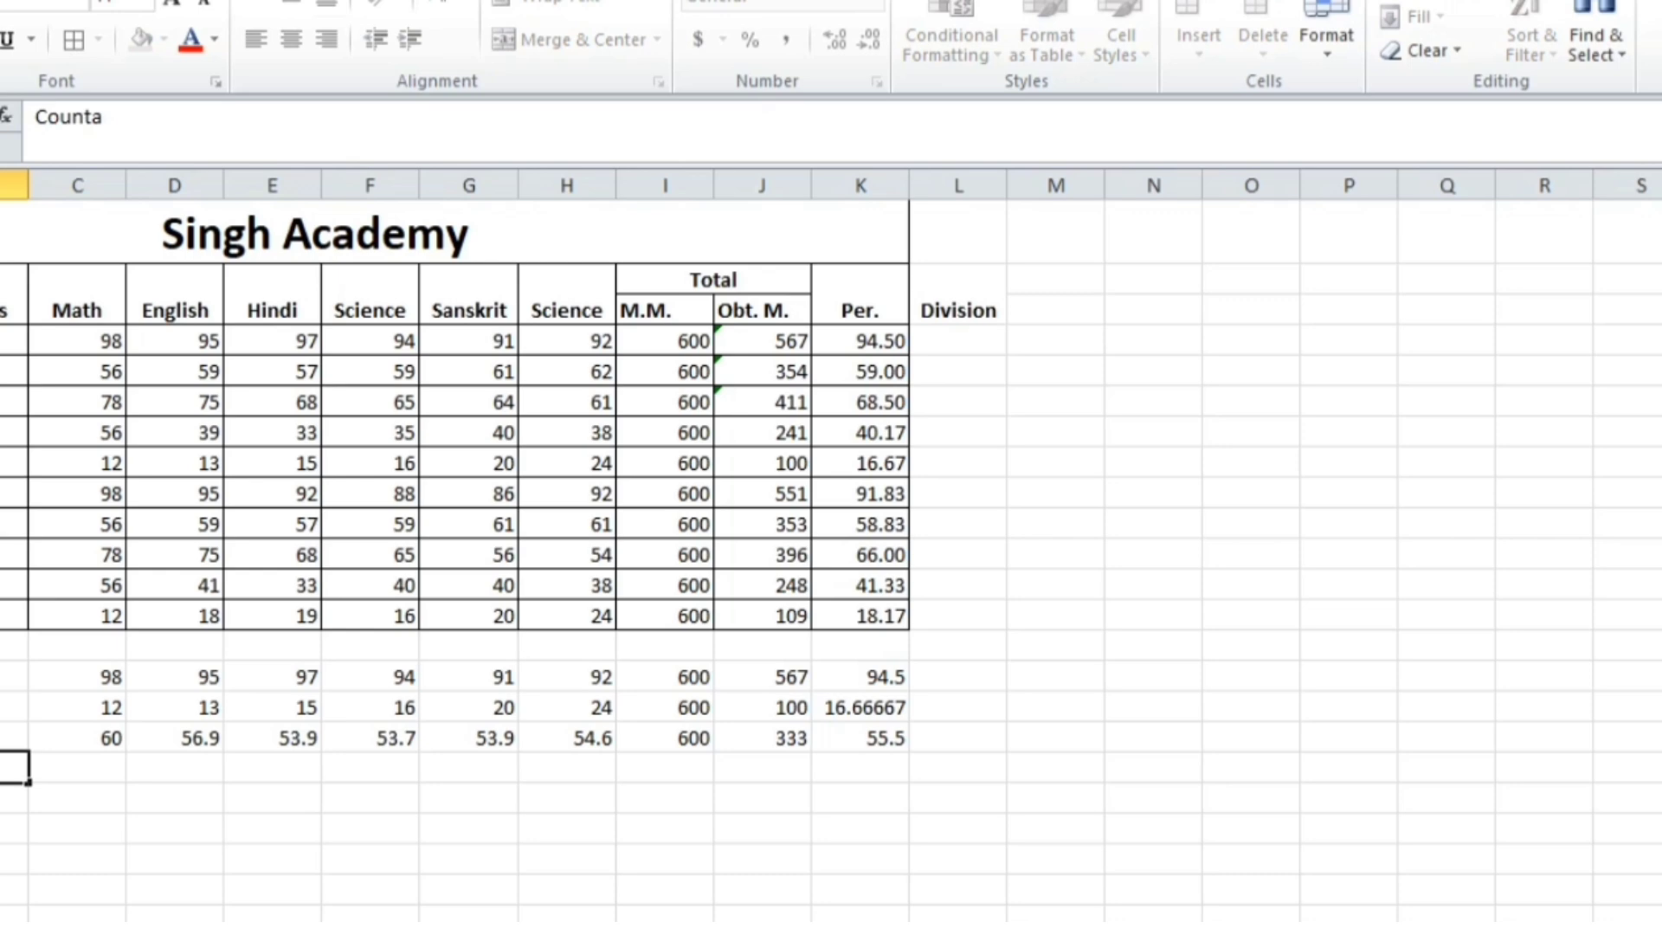
pyautogui.press('Tab')
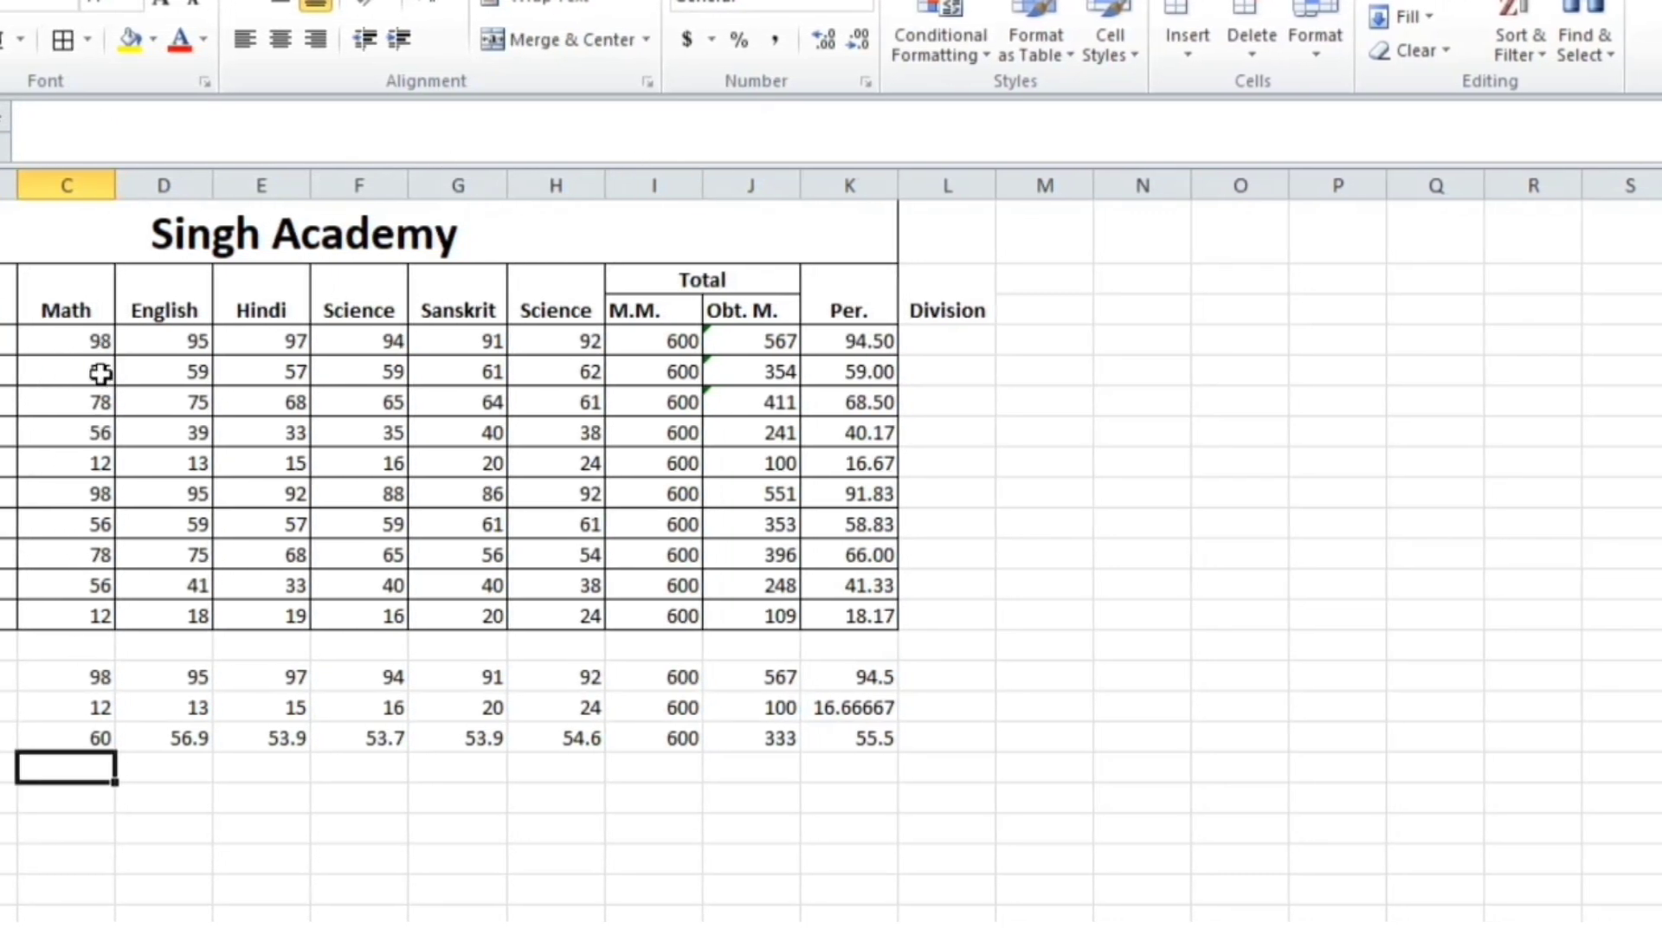
pyautogui.write('=')
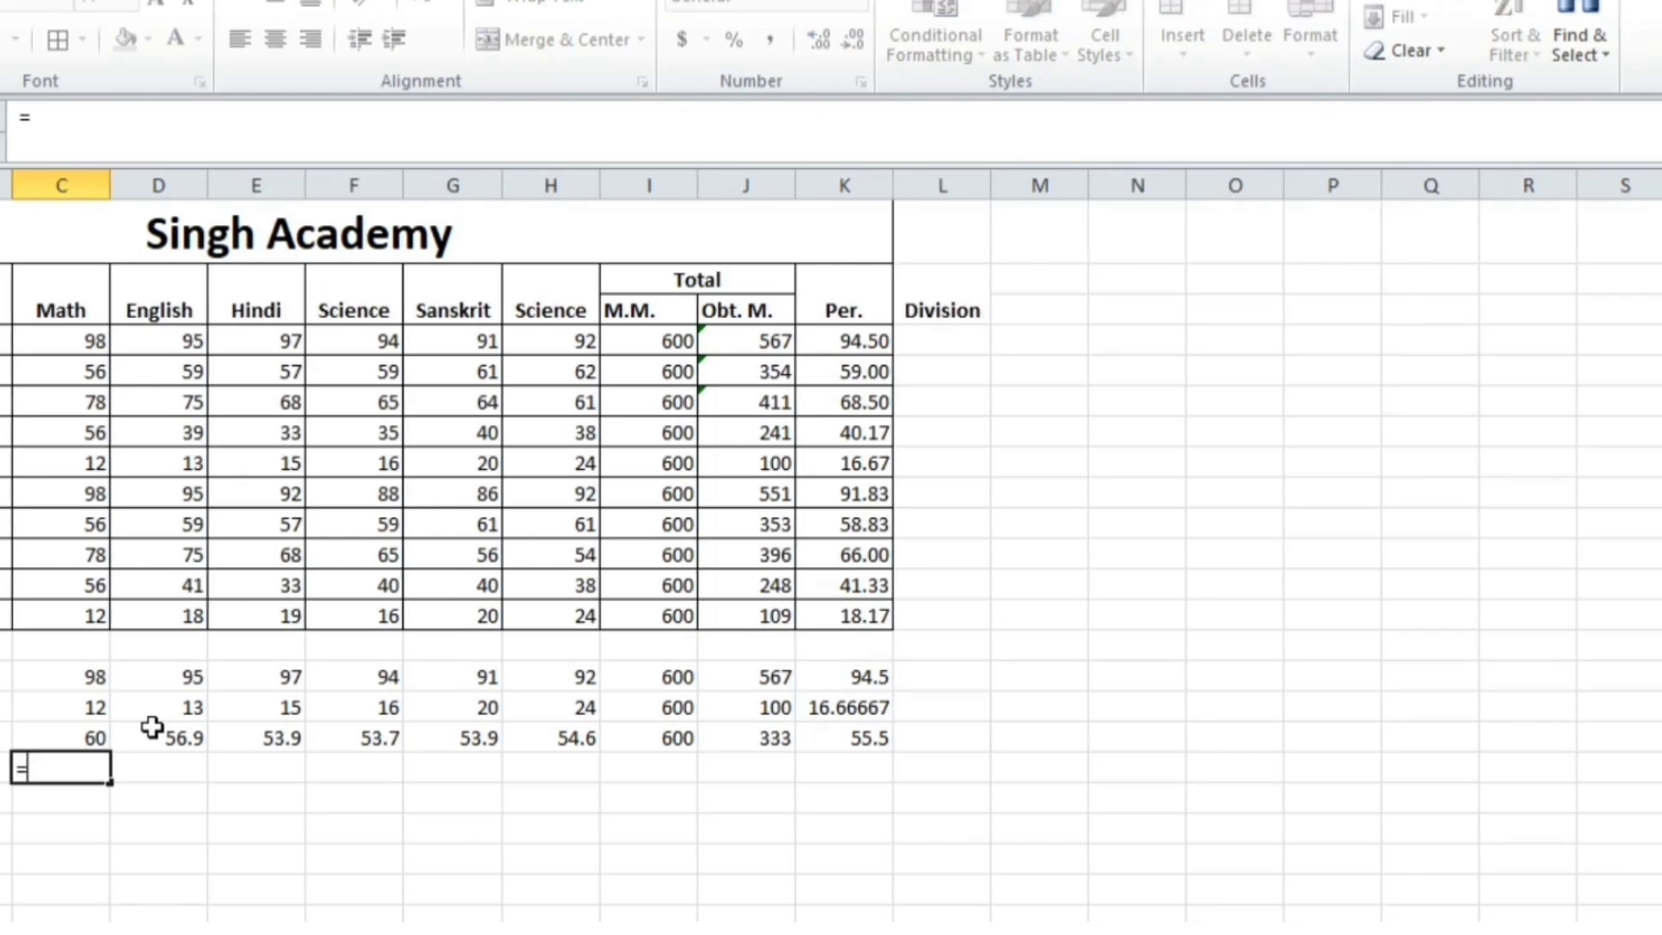
pyautogui.write('count')
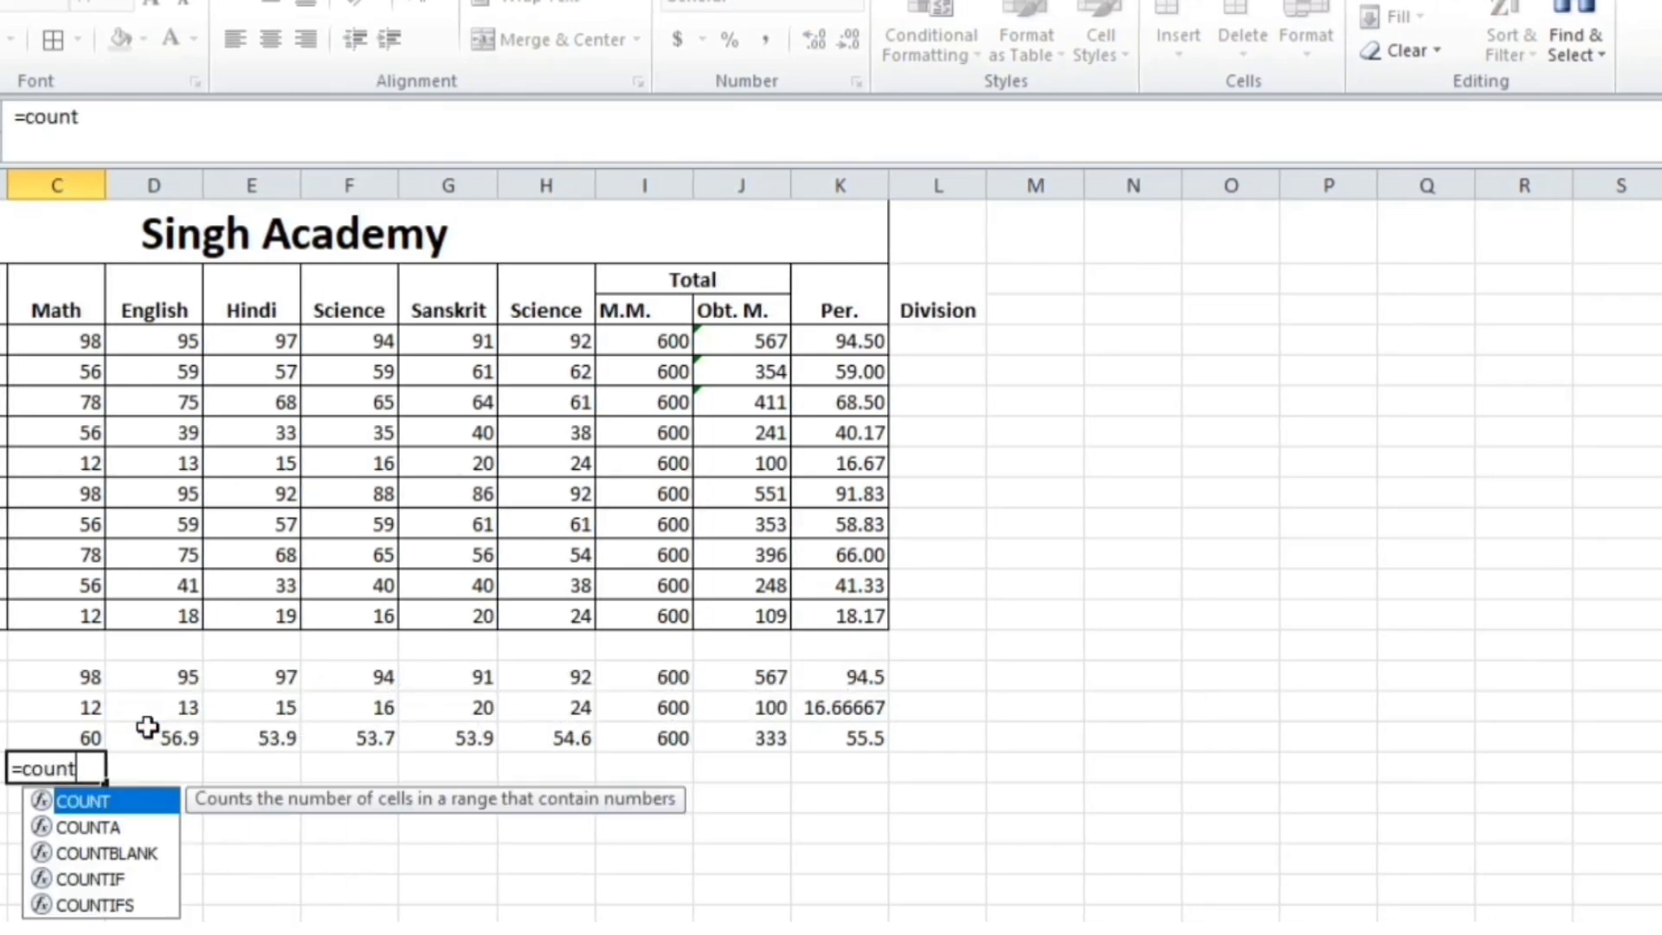
pyautogui.write('a(')
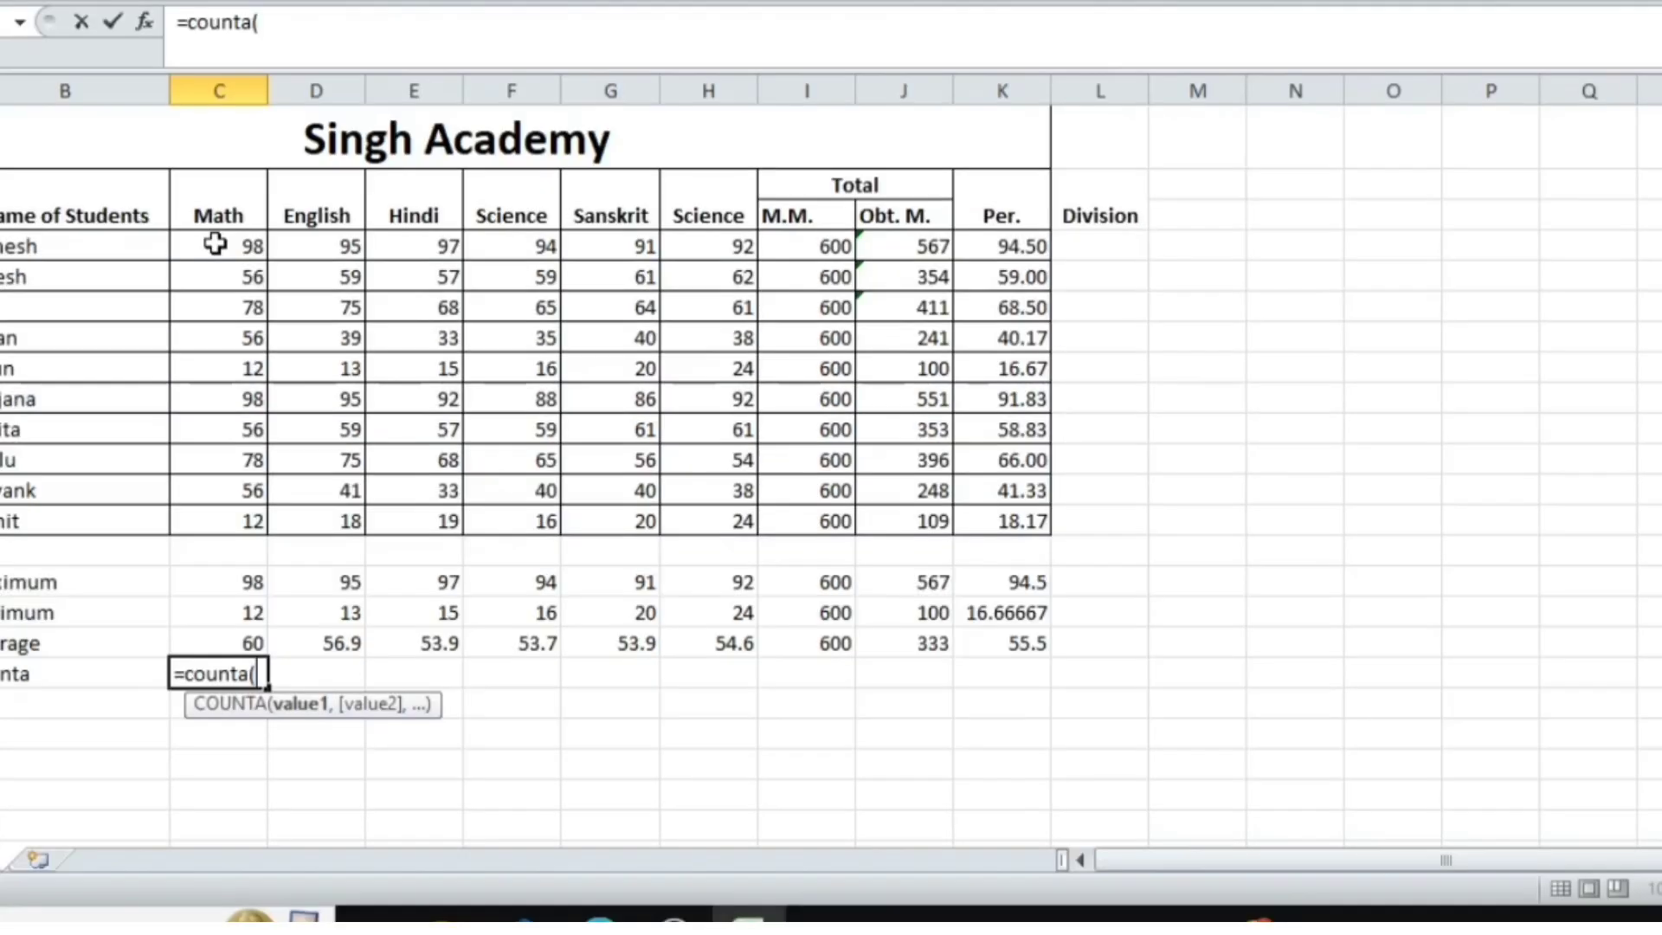
pyautogui.moveTo(52, 341); pyautogui.dragTo(70, 600)
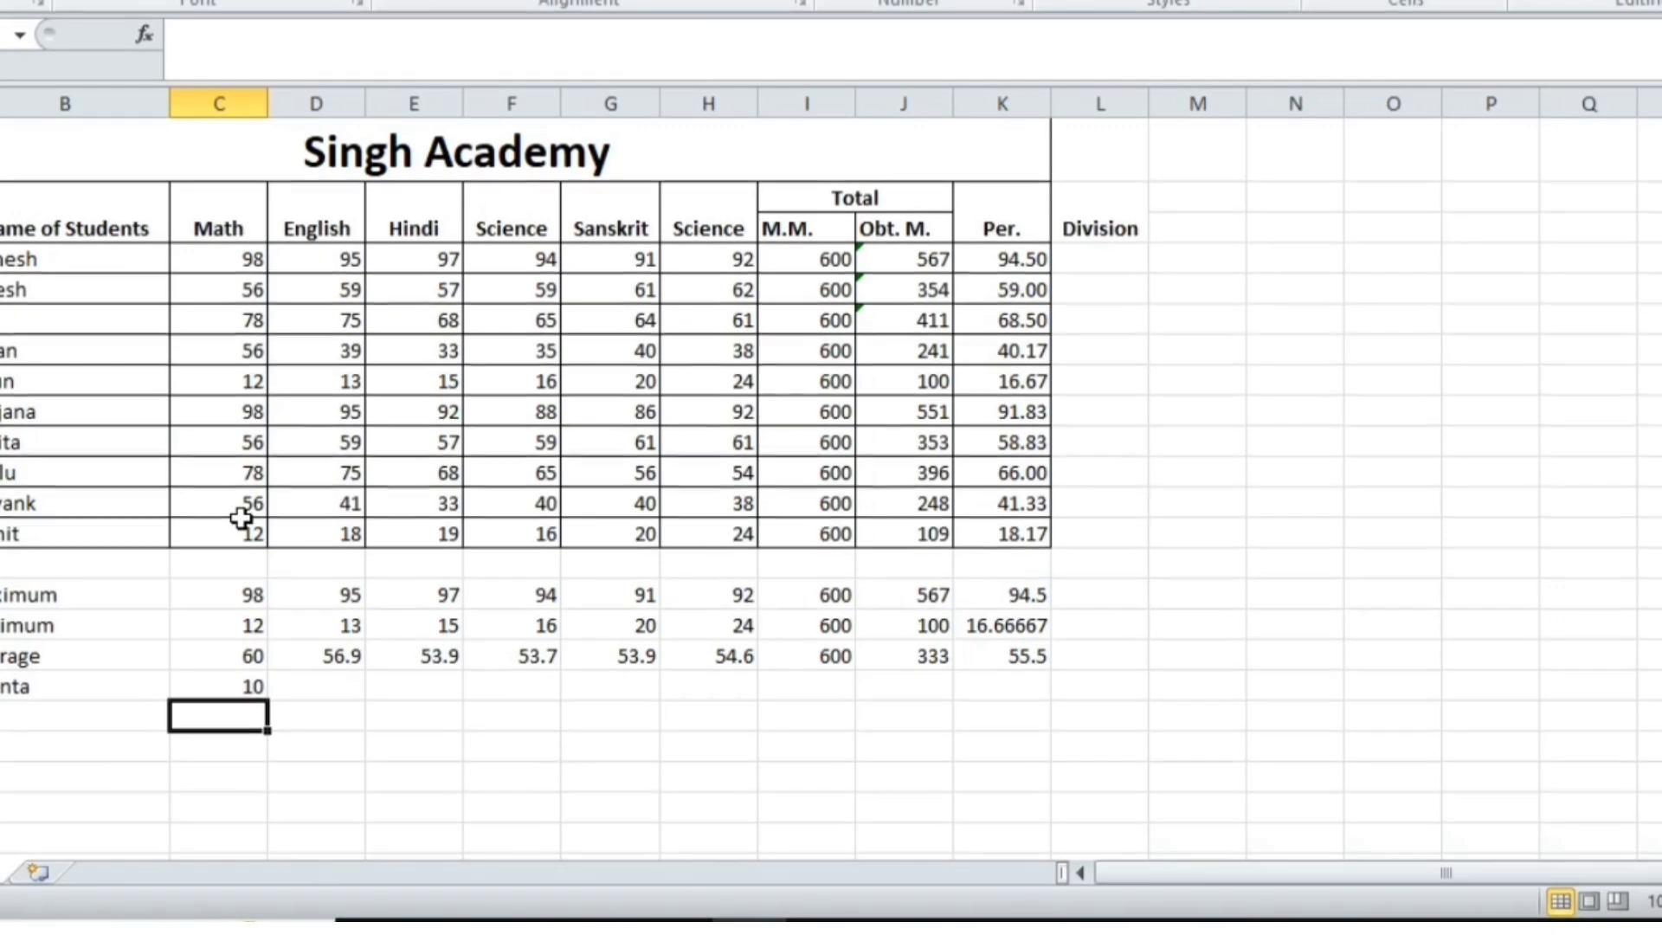
pyautogui.press('Up')
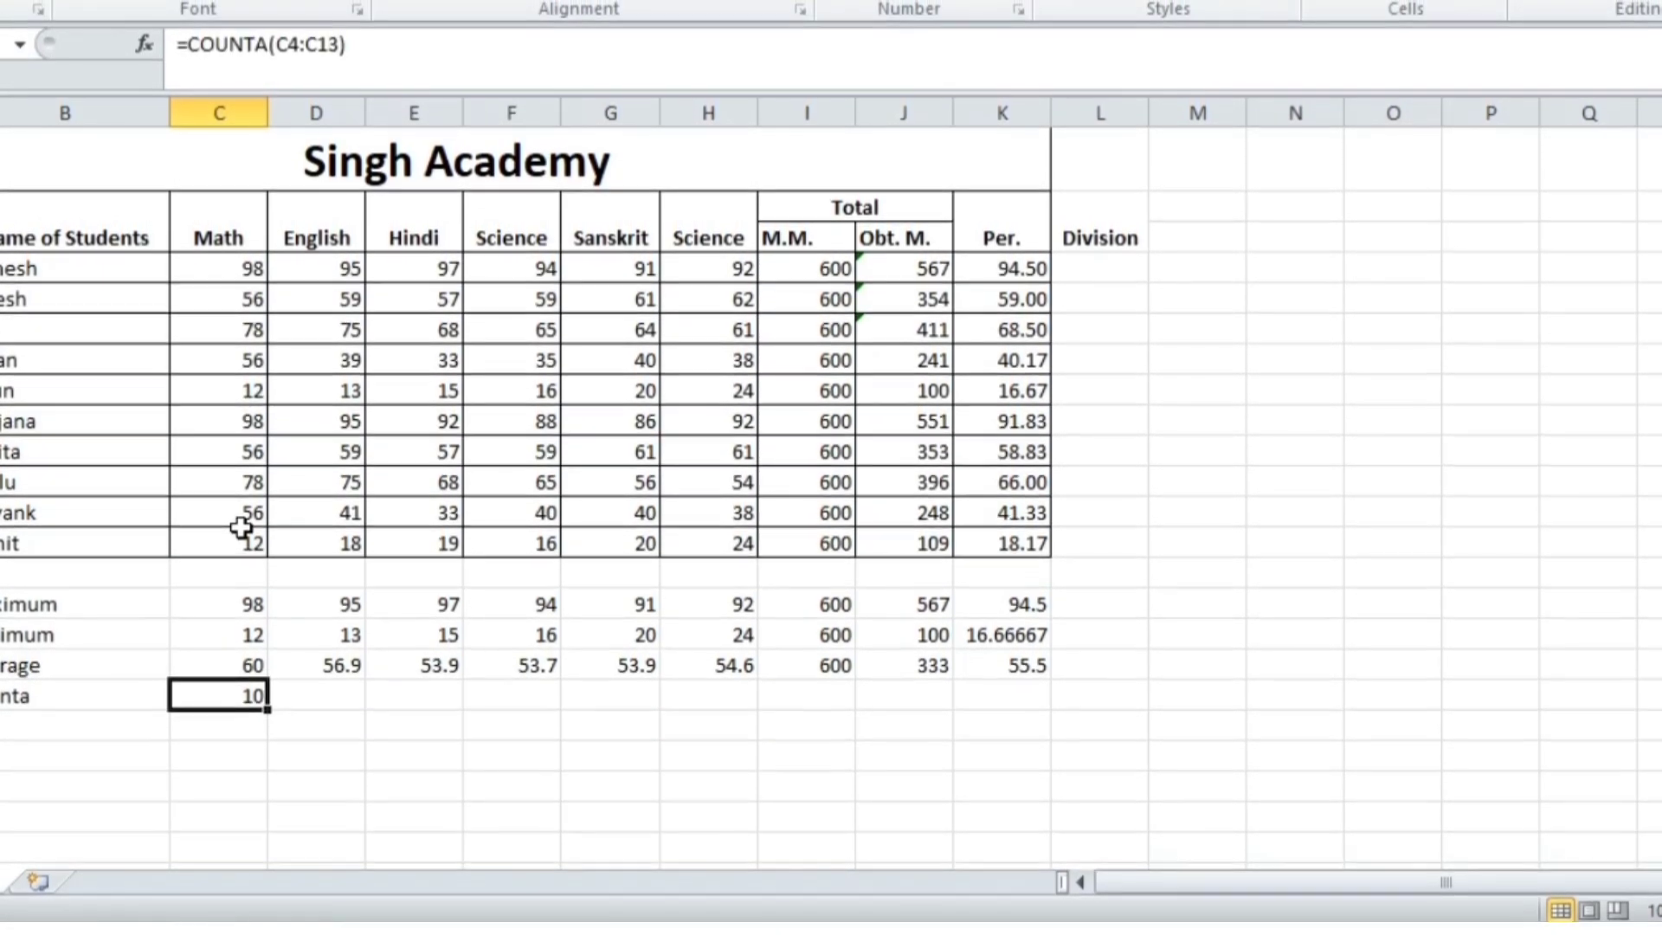
pyautogui.press('Left')
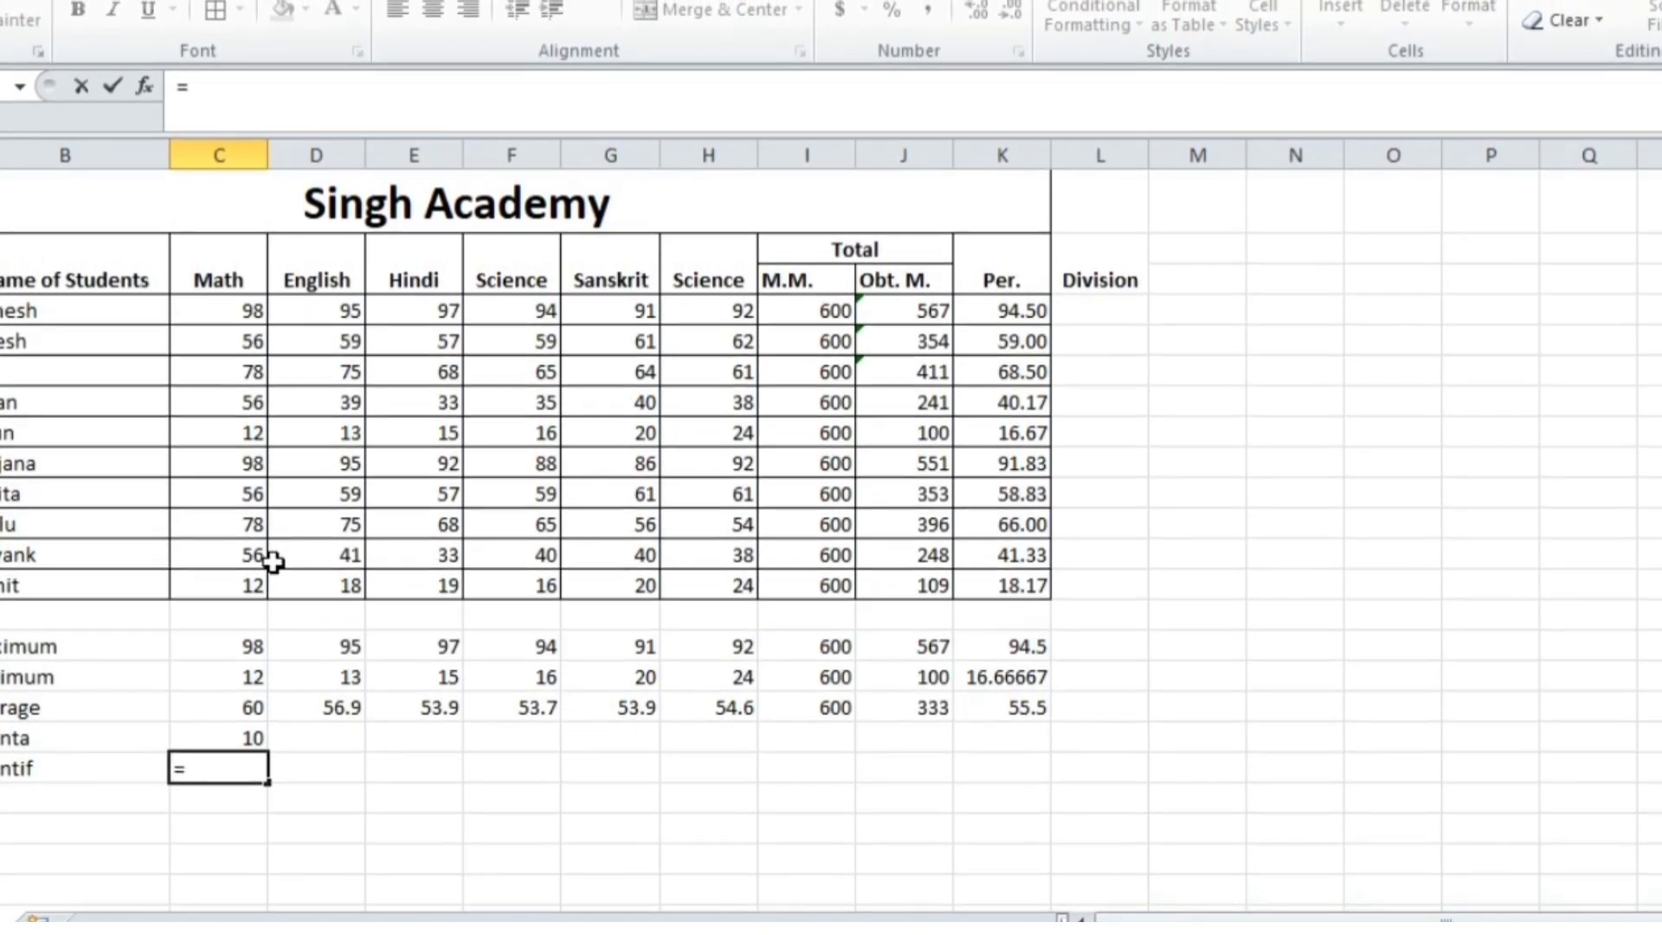
# Enter =COUNTIF(C4:C13,">90") and fill it to column H, giving 2, 2, 2, 1, 1, 2
pyautogui.write('countif')
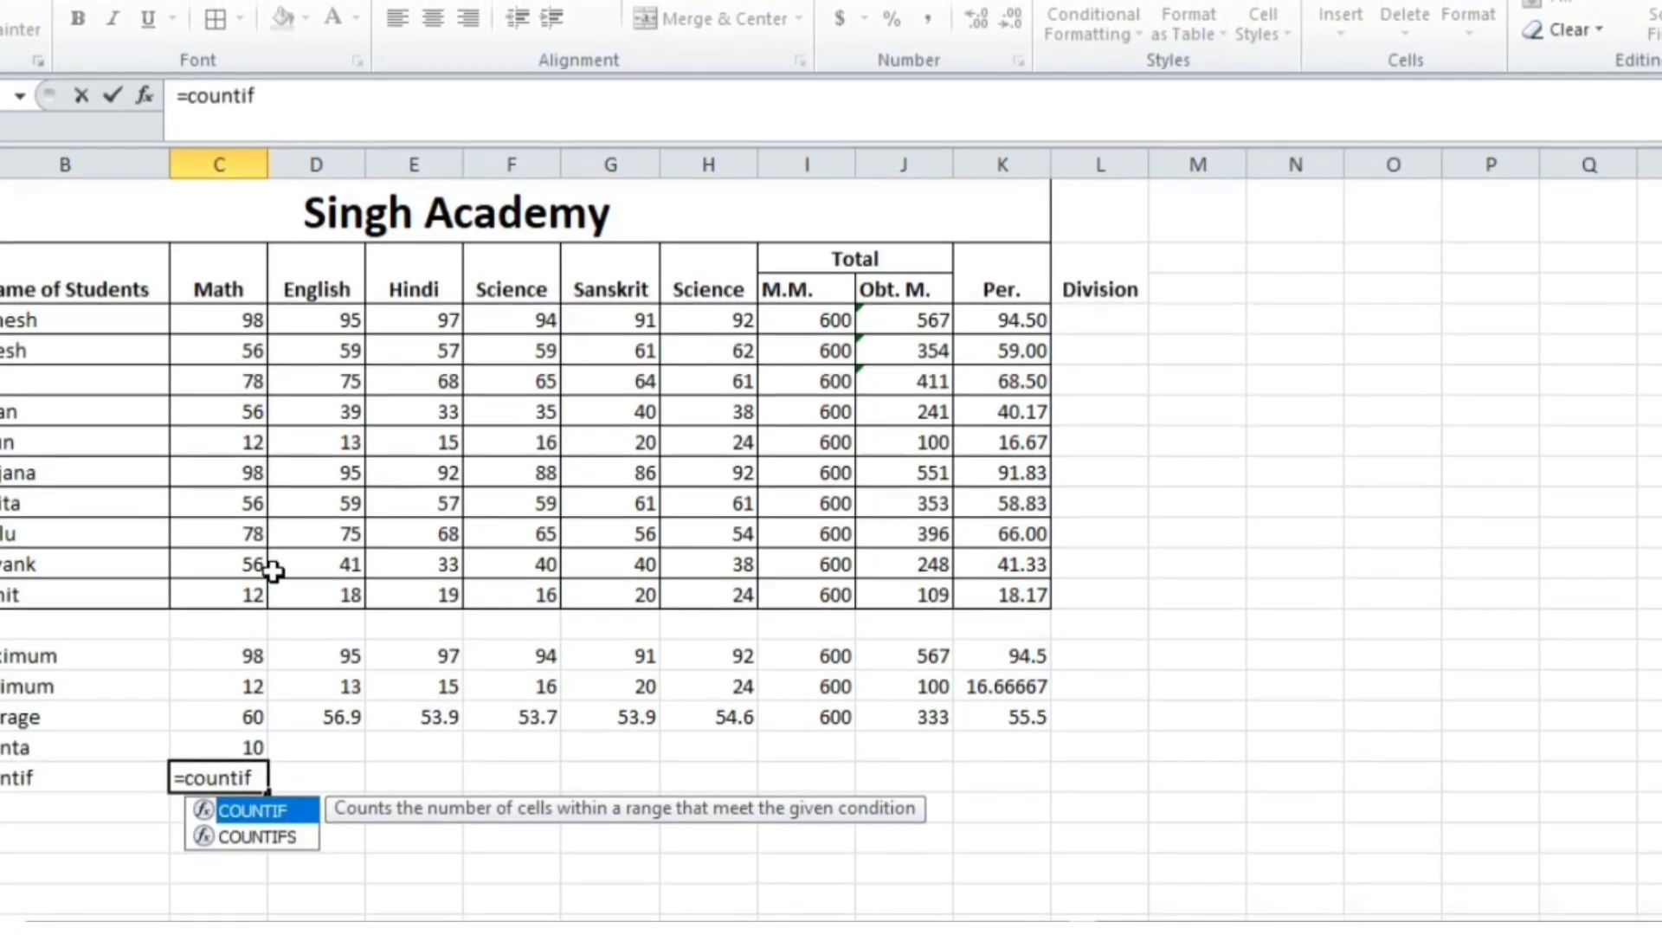
pyautogui.write('(')
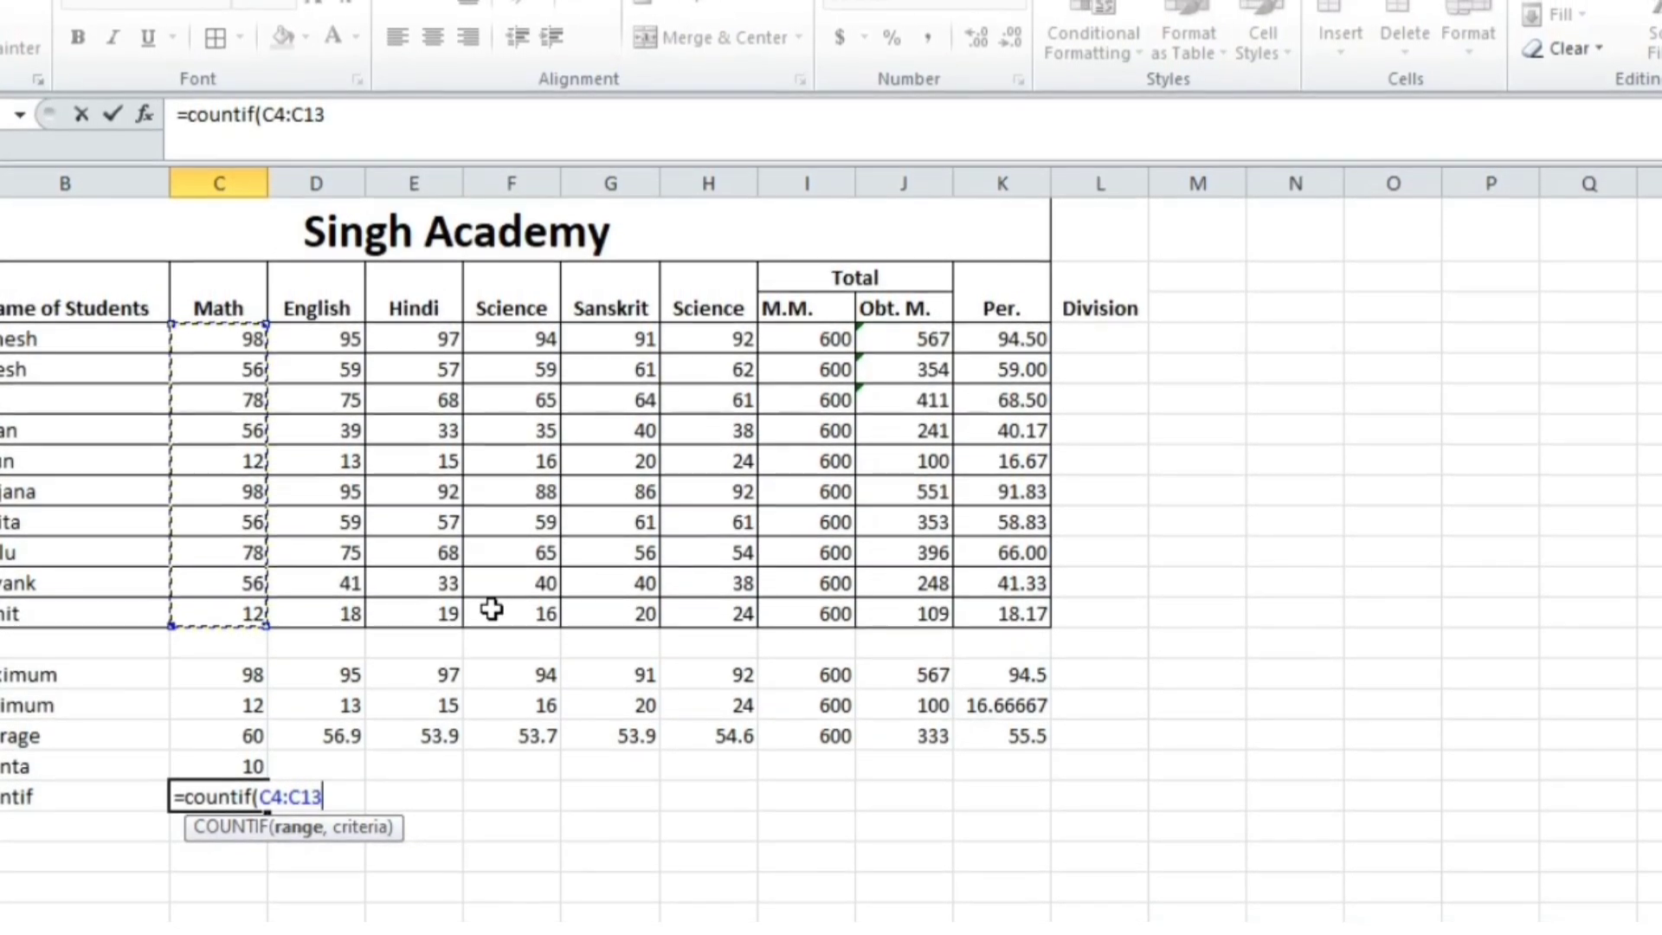
pyautogui.write(',')
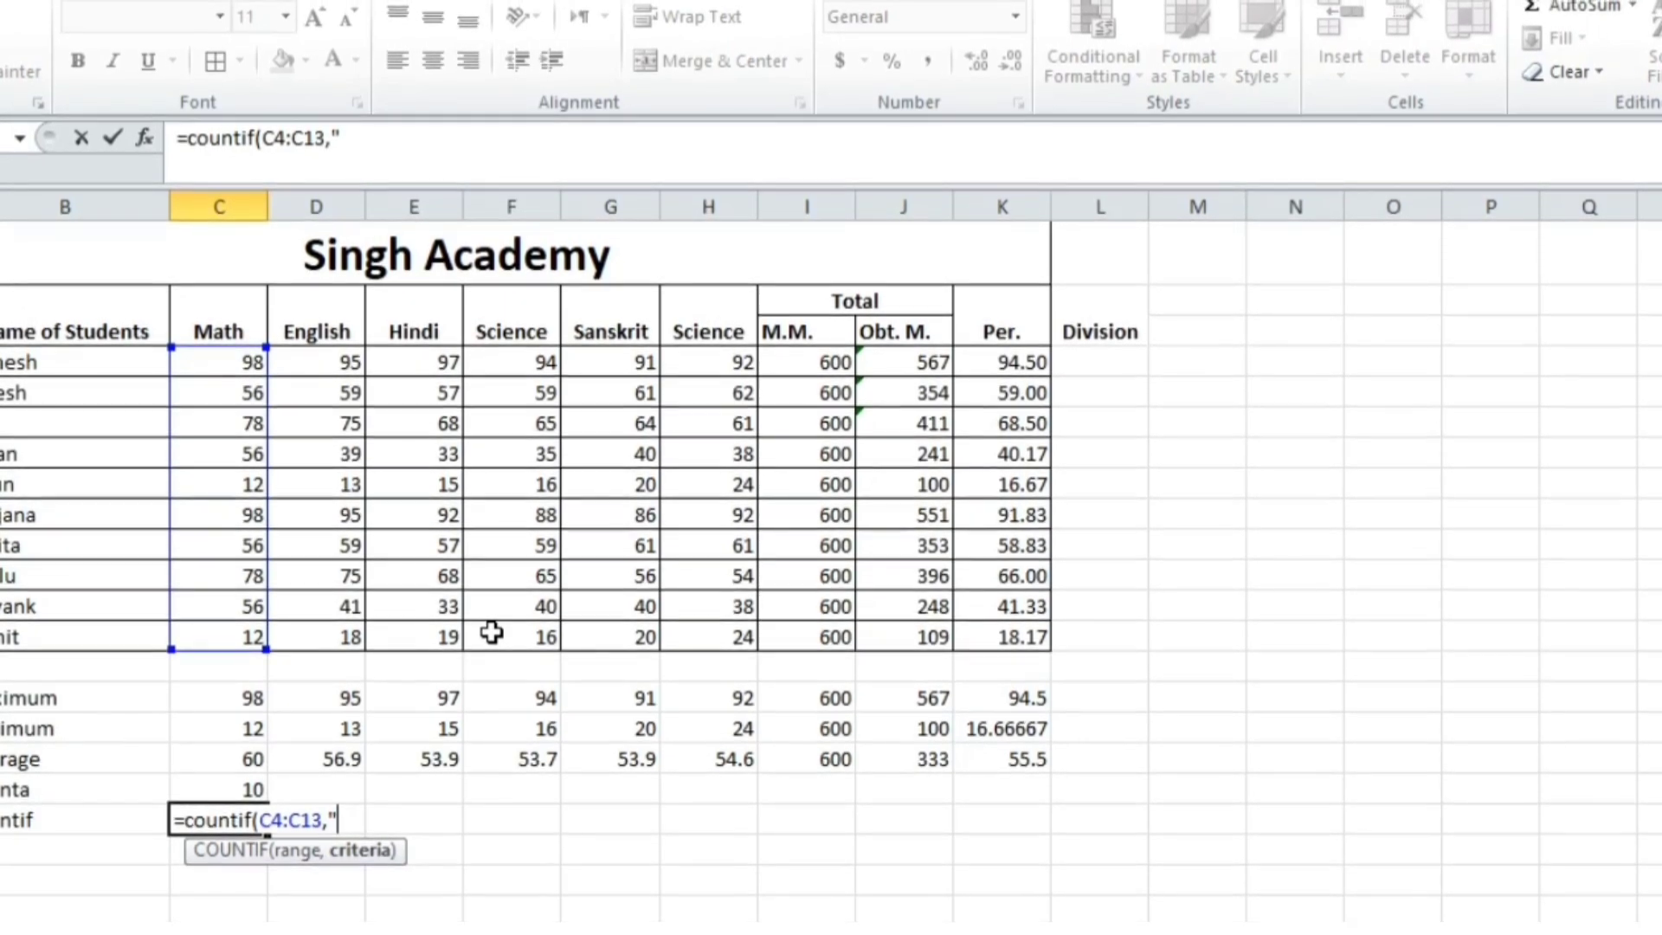
pyautogui.write('>90')
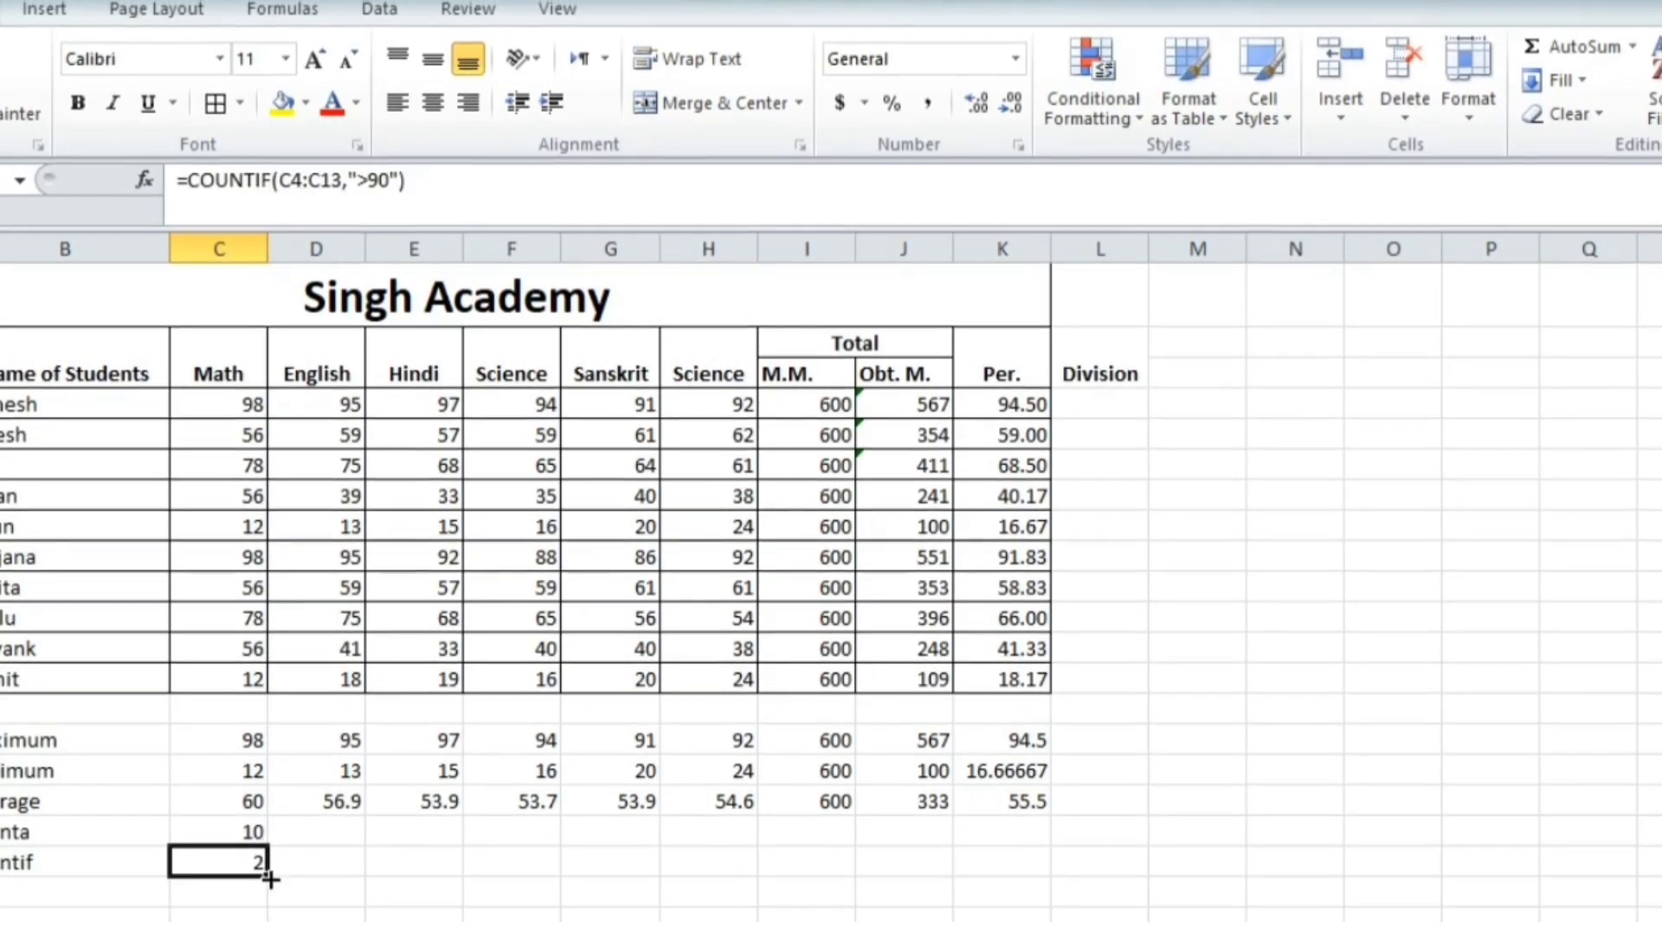
pyautogui.moveTo(270, 878); pyautogui.dragTo(753, 883)
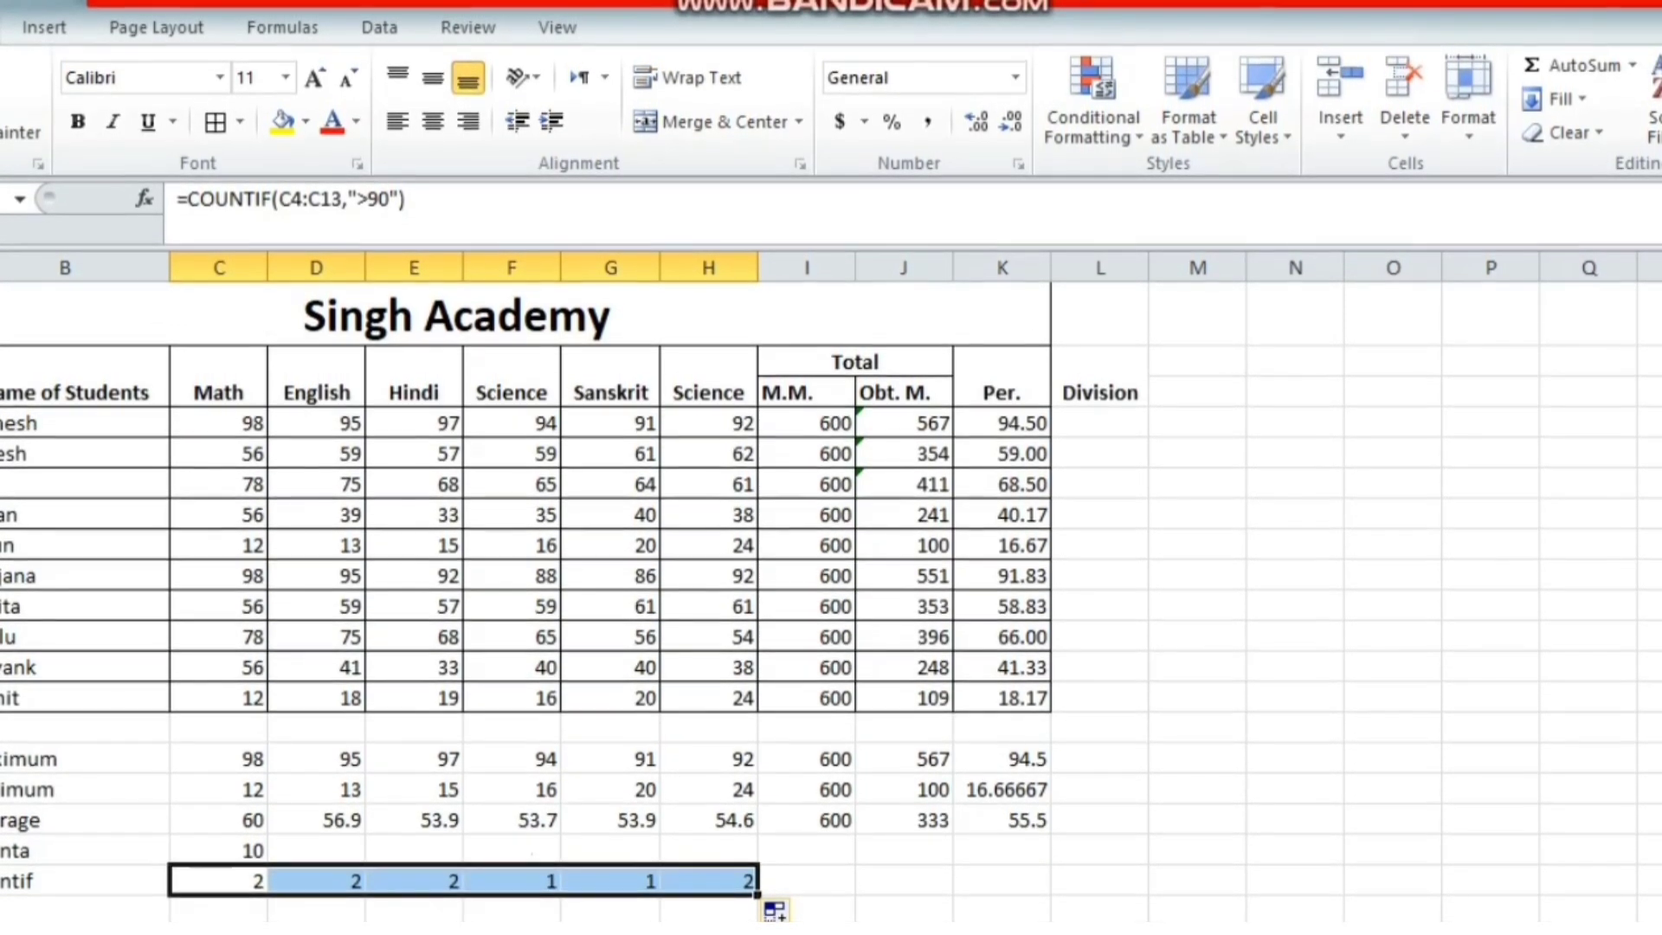
pyautogui.click(56, 905)
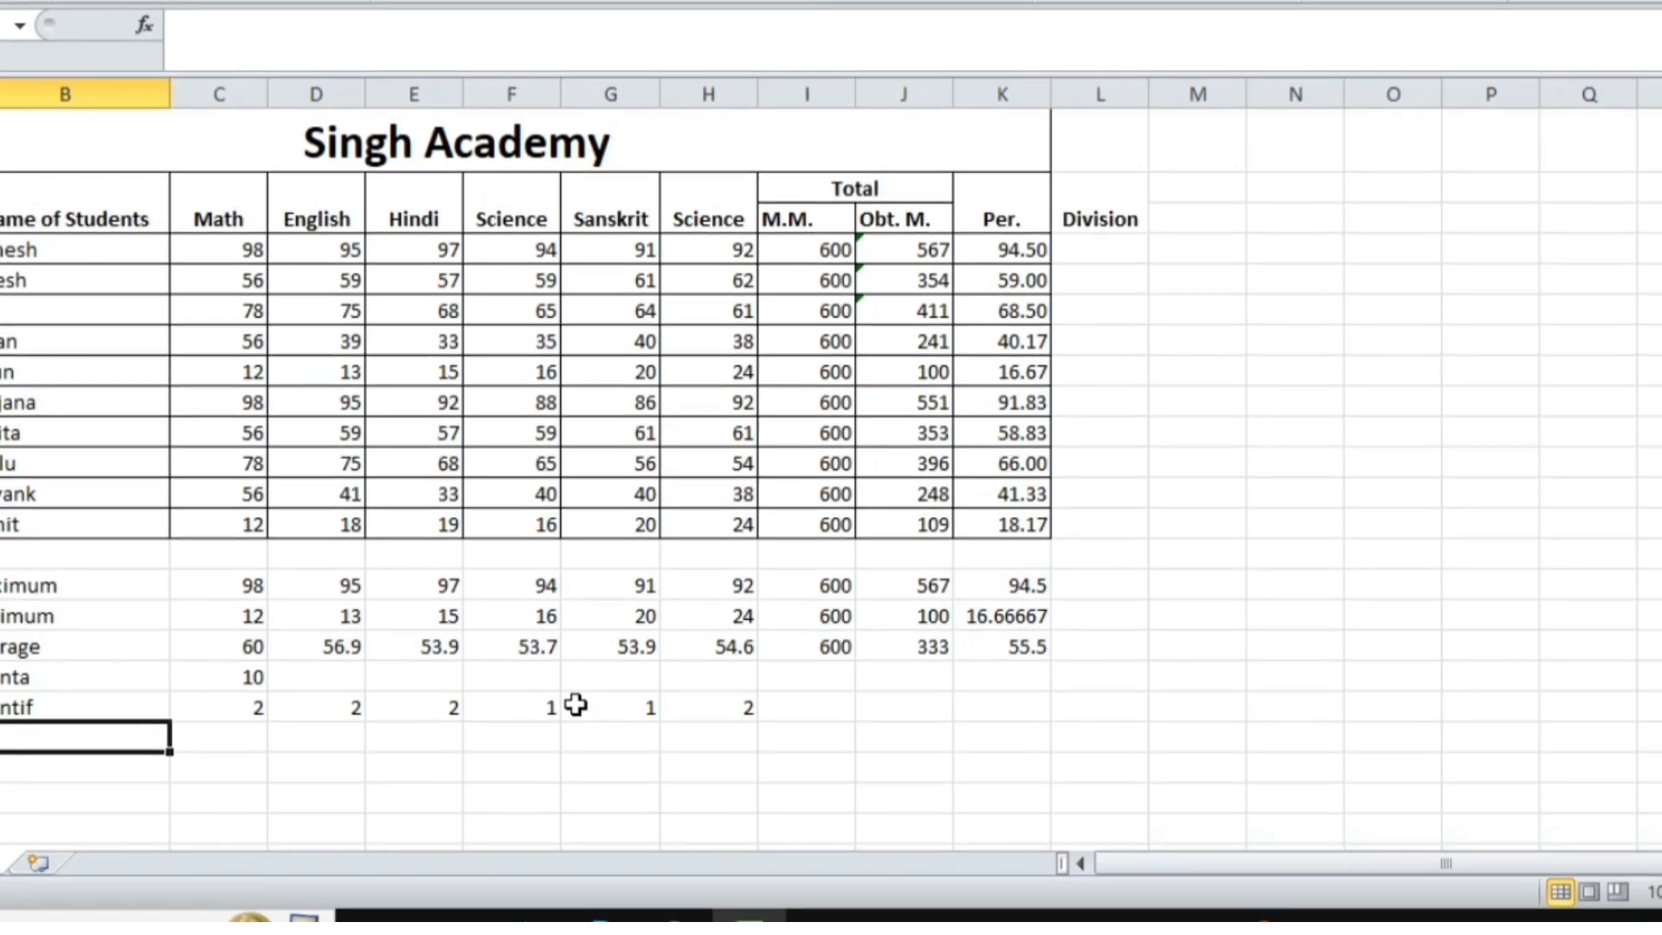
# Label a sumif row and enter =SUMIF(C4:C13,"<50") in C20, returning 24
pyautogui.write('sum')
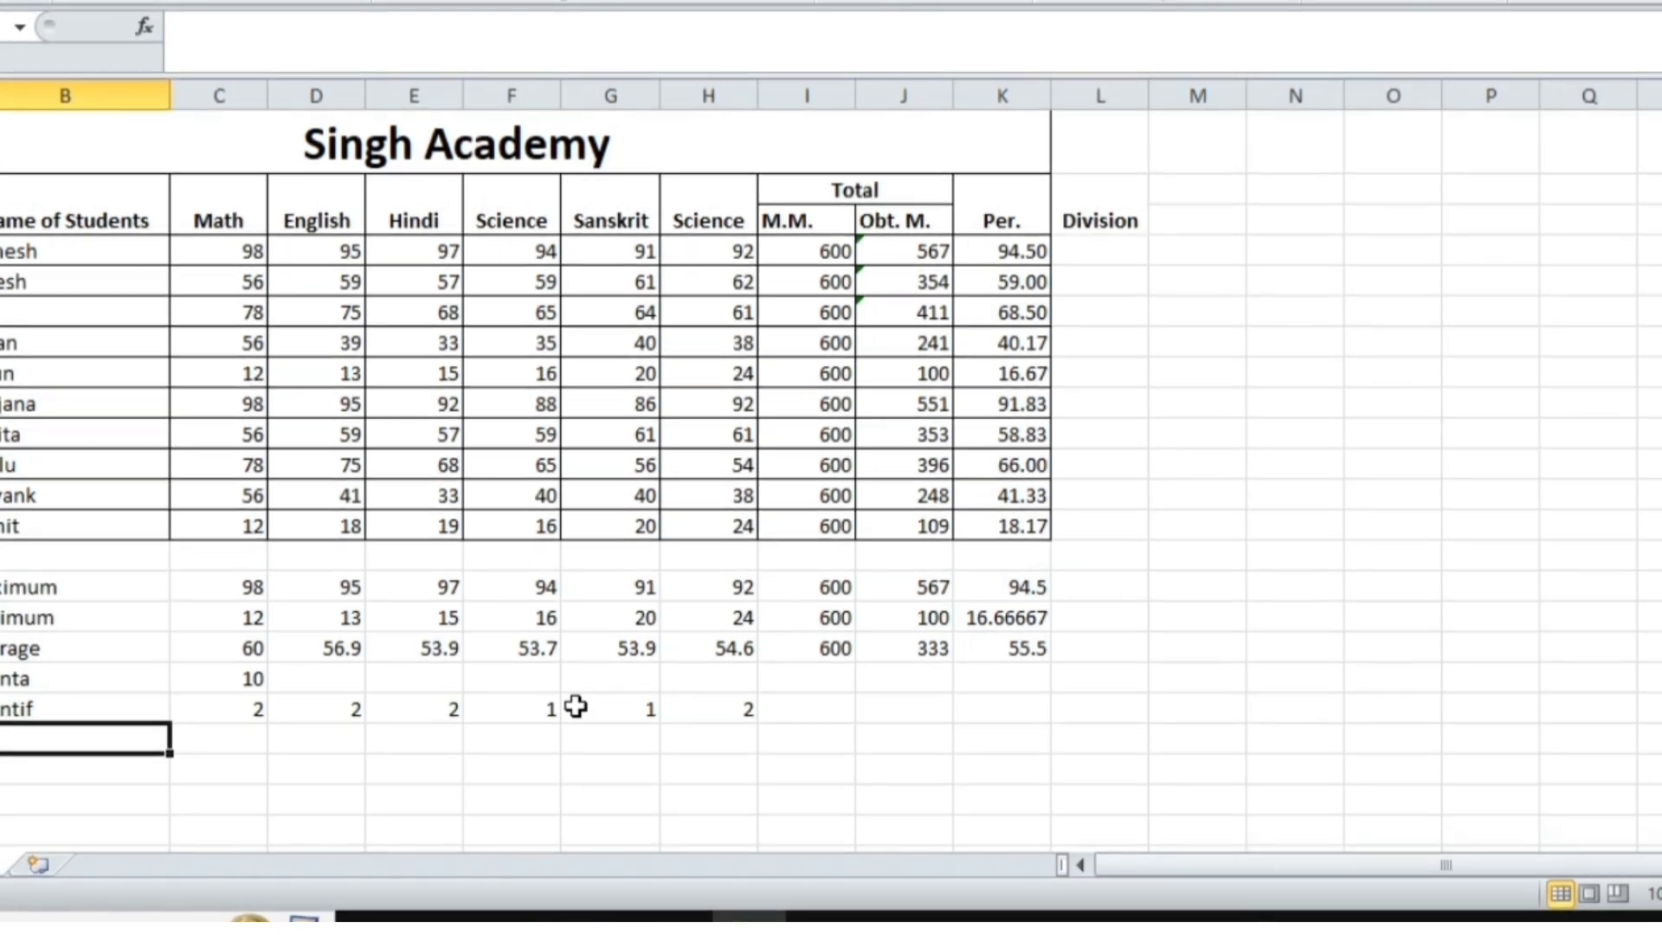
pyautogui.write('if')
pyautogui.press('Tab')
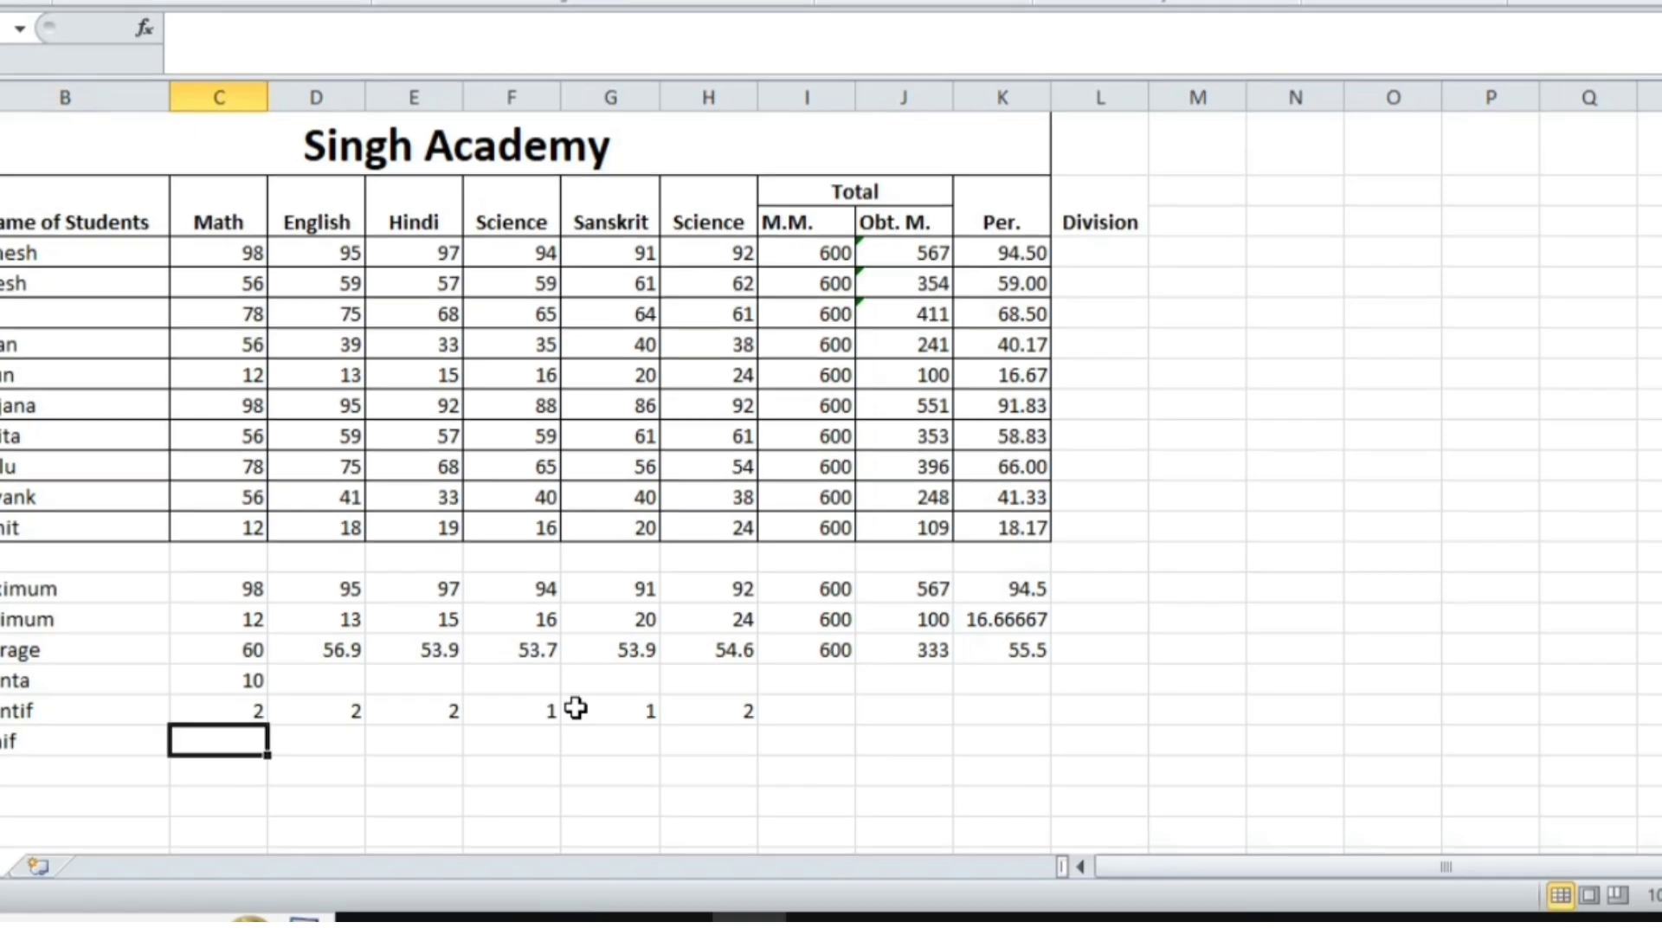
pyautogui.write('=sumif')
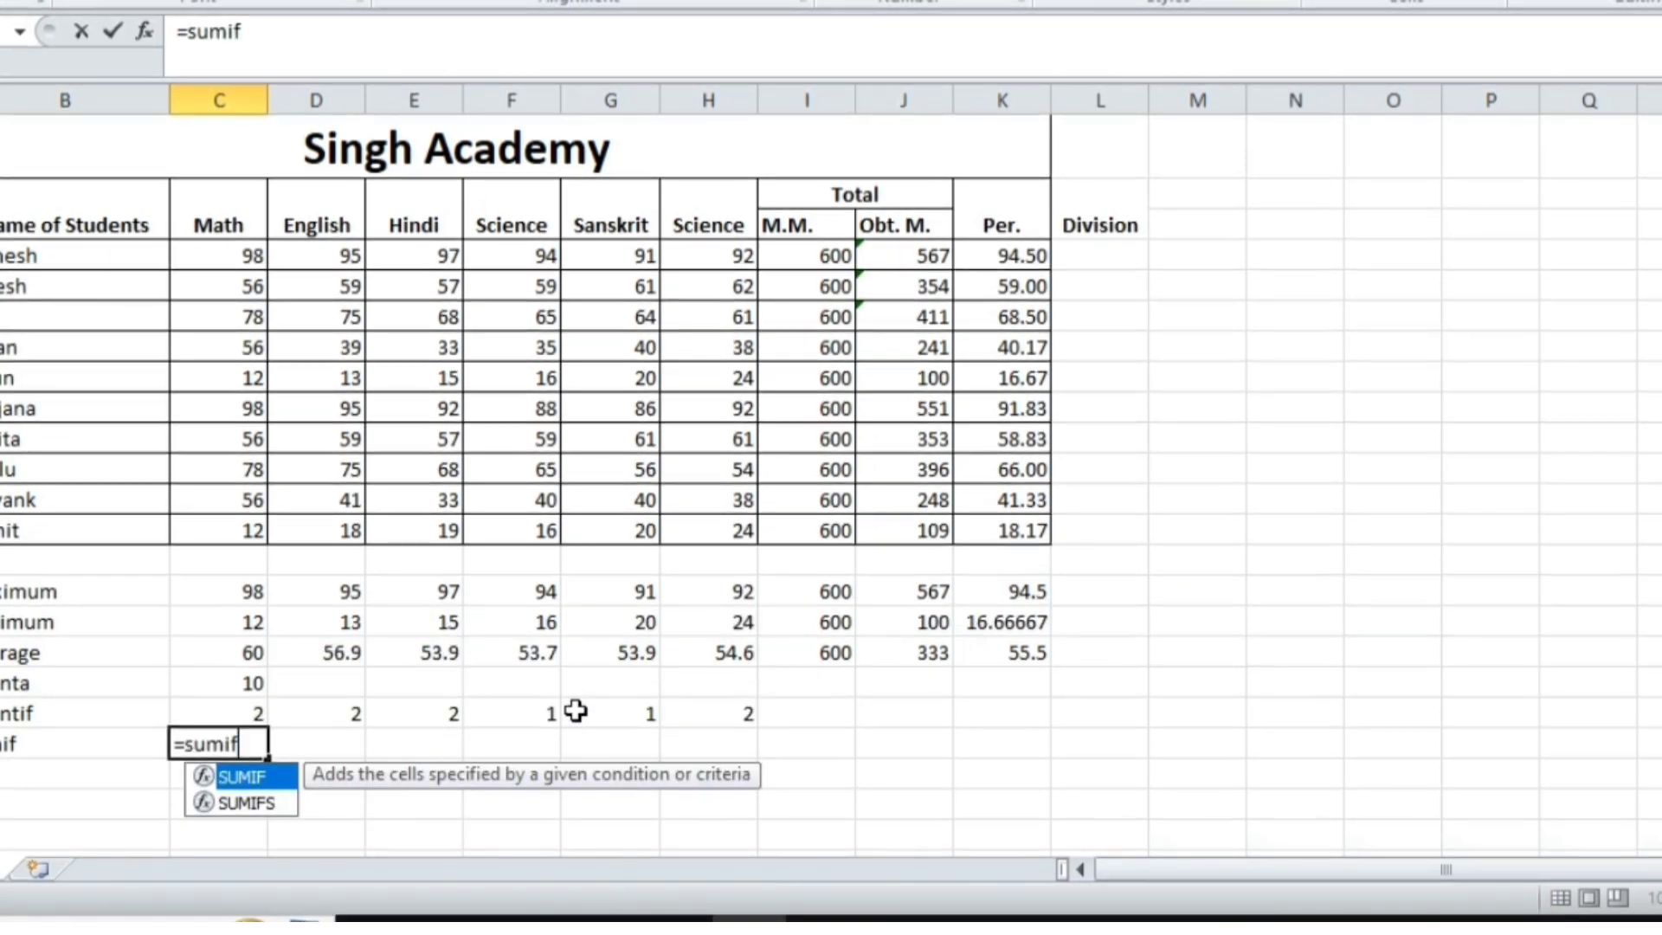
pyautogui.write('(')
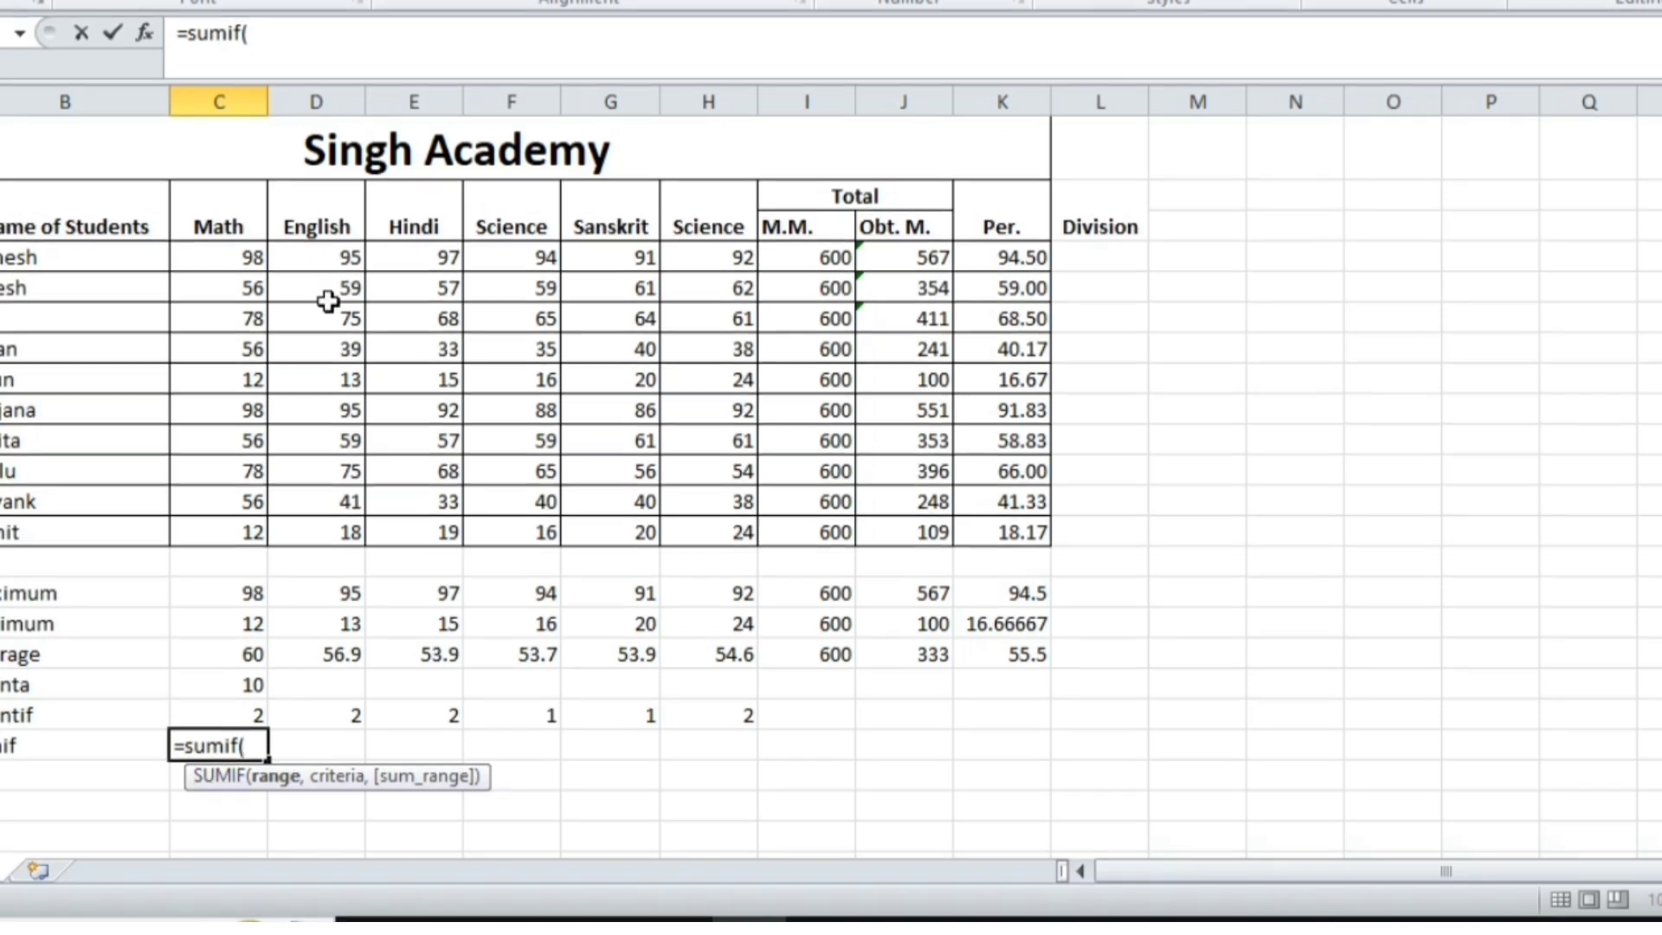
pyautogui.moveTo(243, 258); pyautogui.dragTo(242, 531)
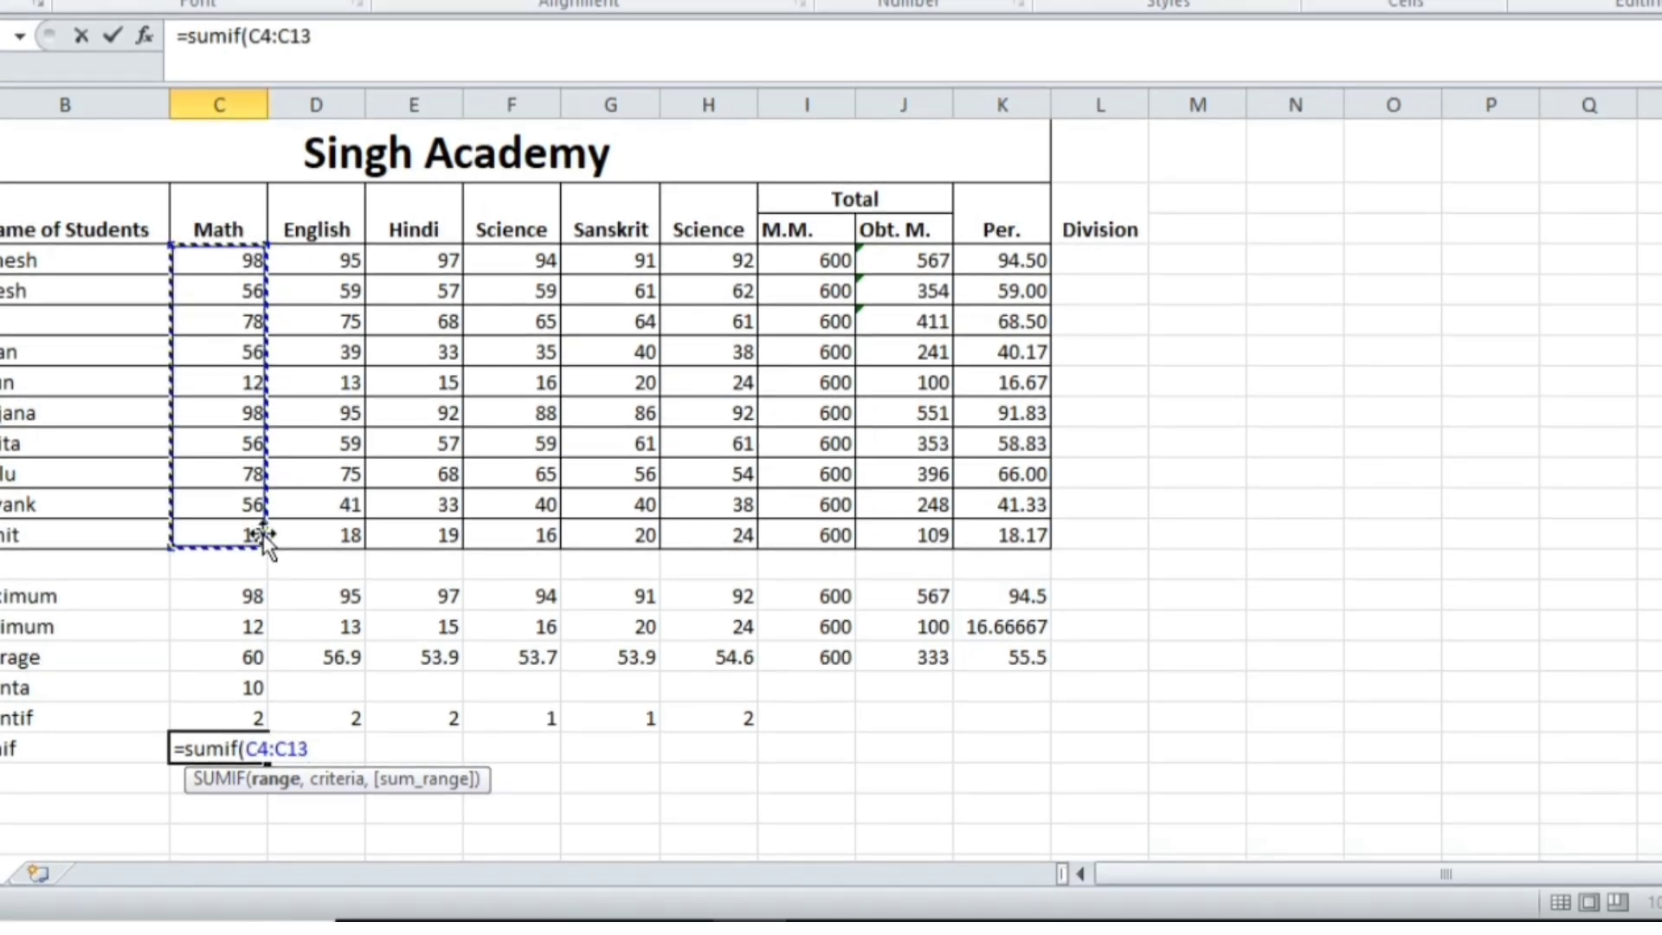
pyautogui.write(',')
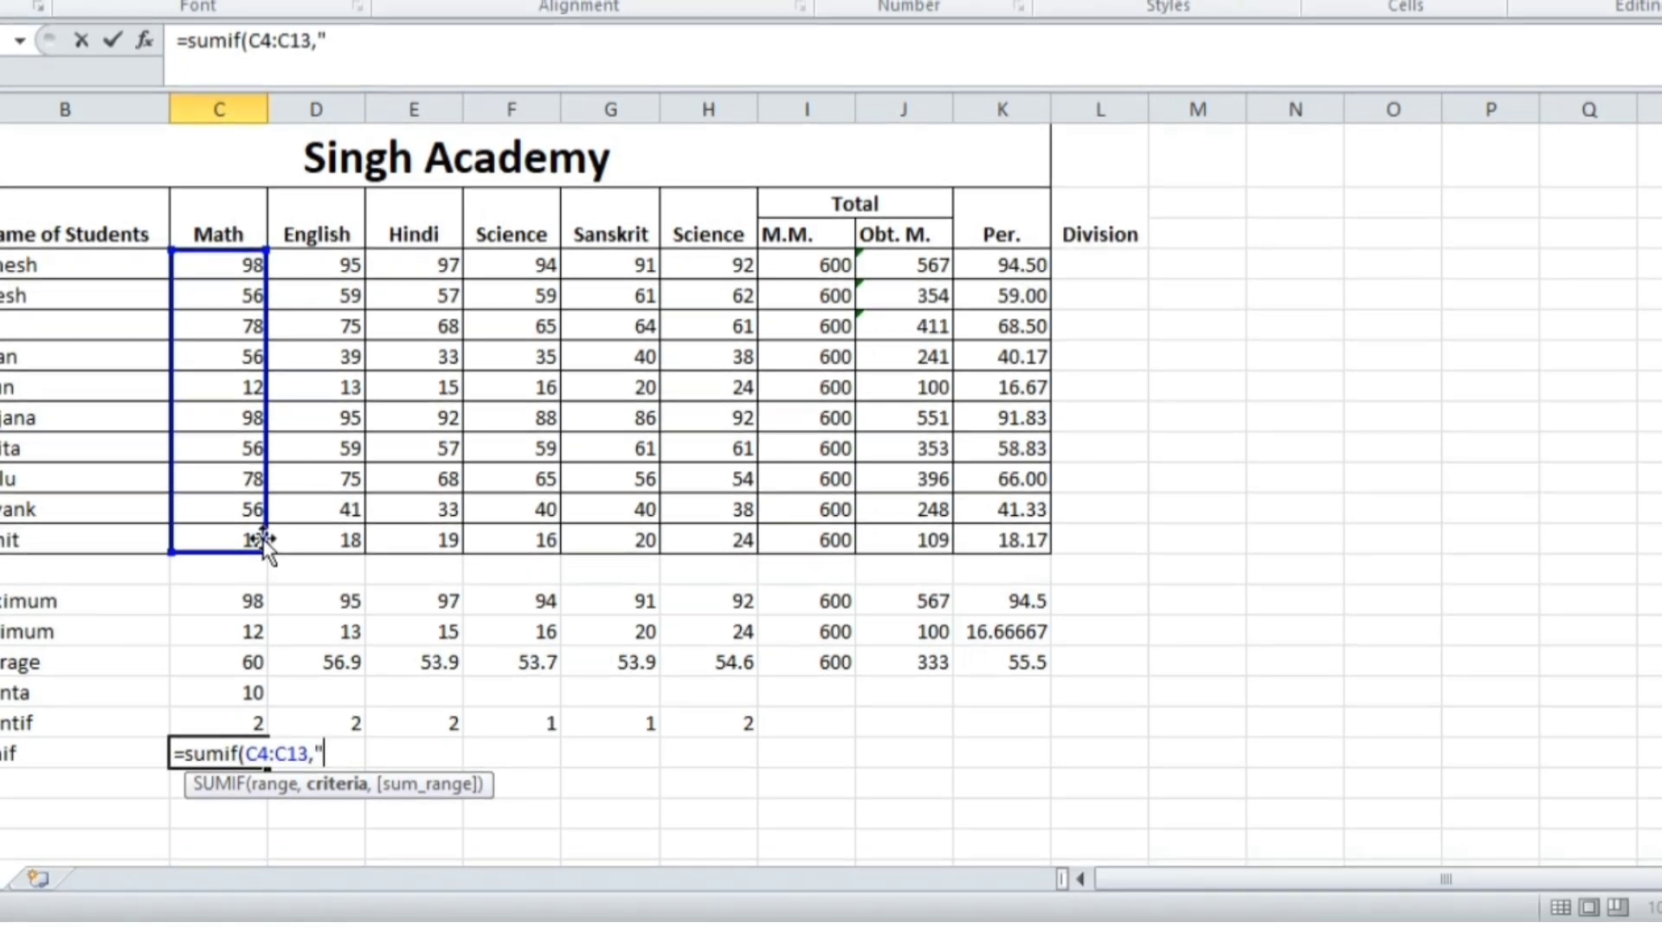
pyautogui.write('<')
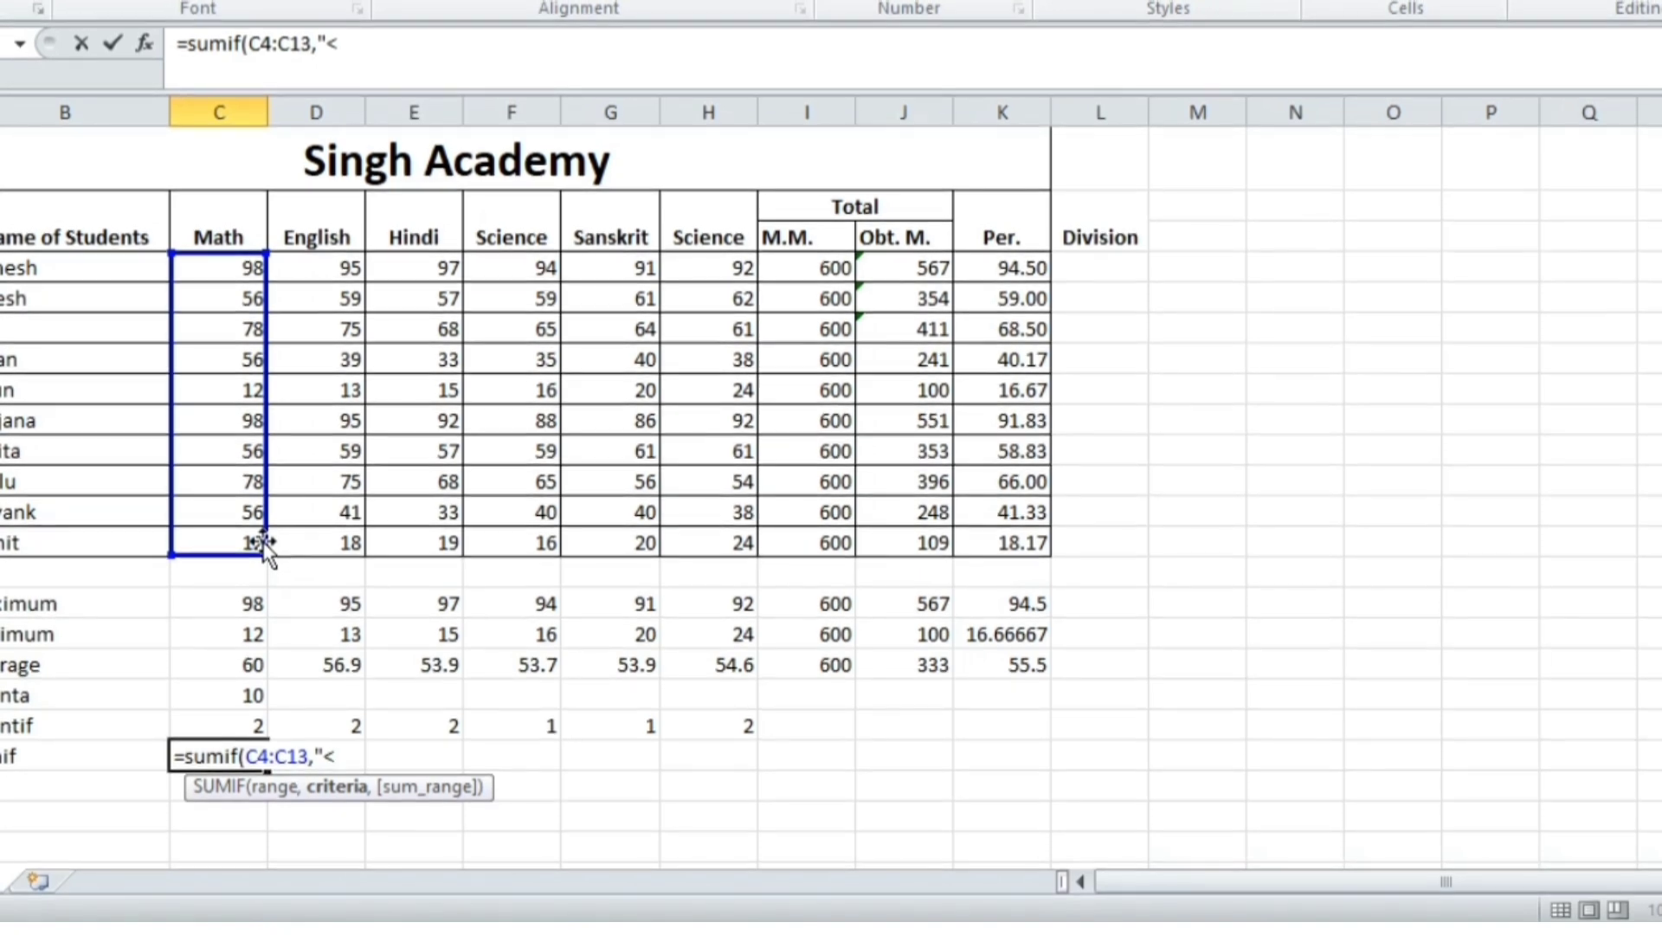
pyautogui.write('50')
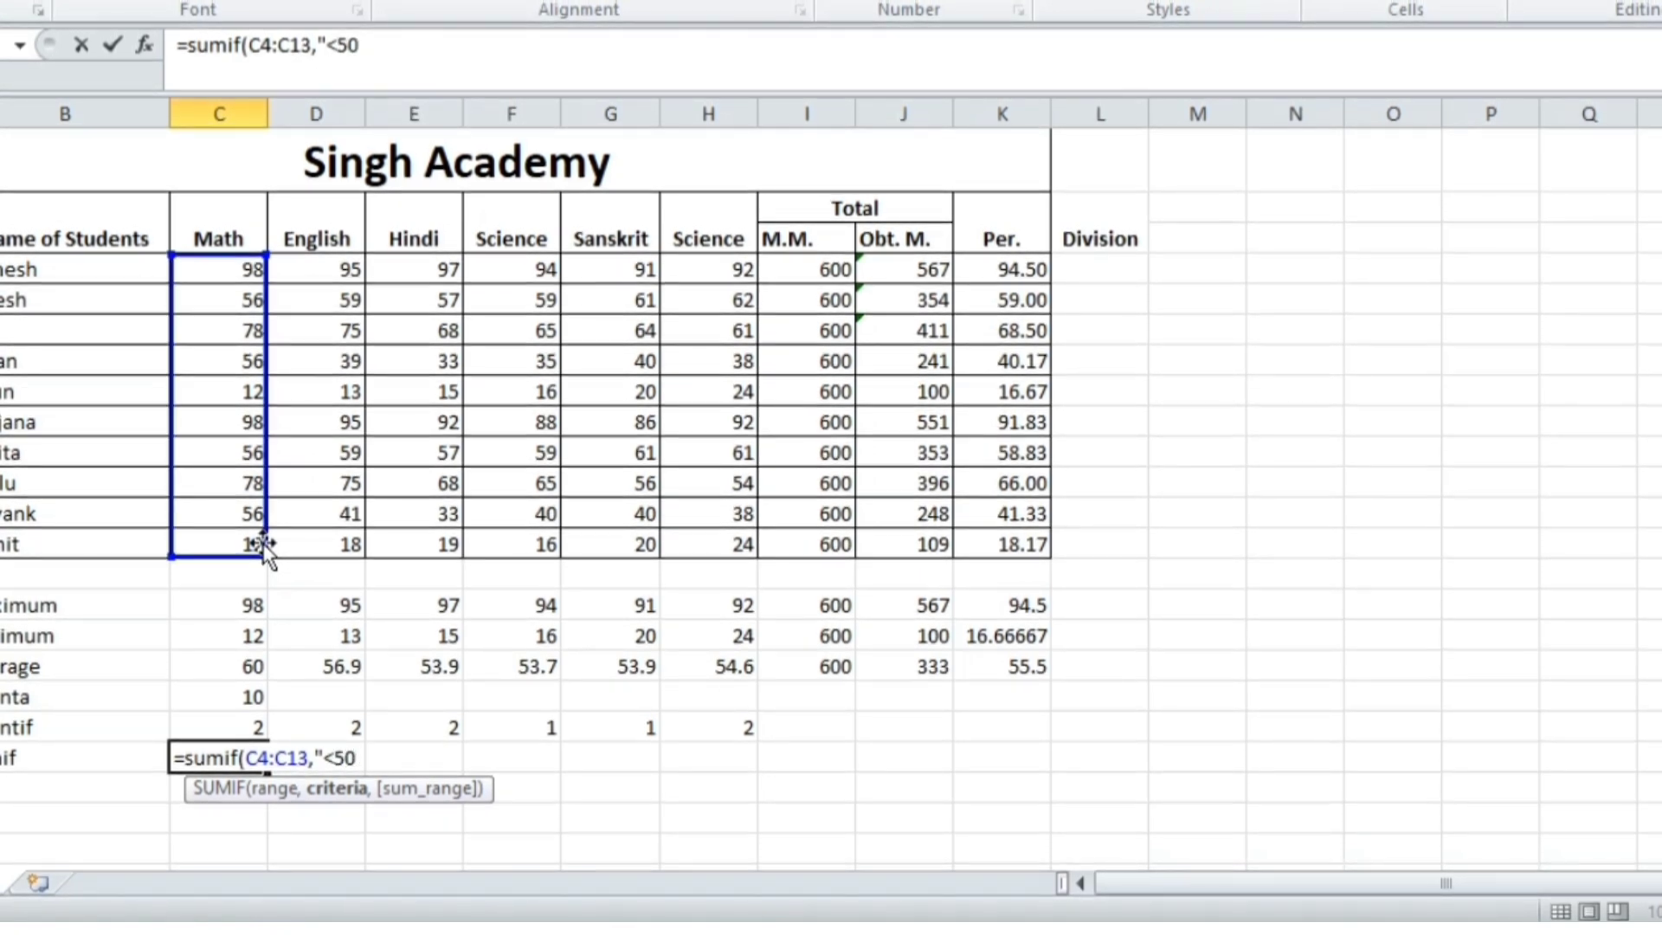
pyautogui.write('"')
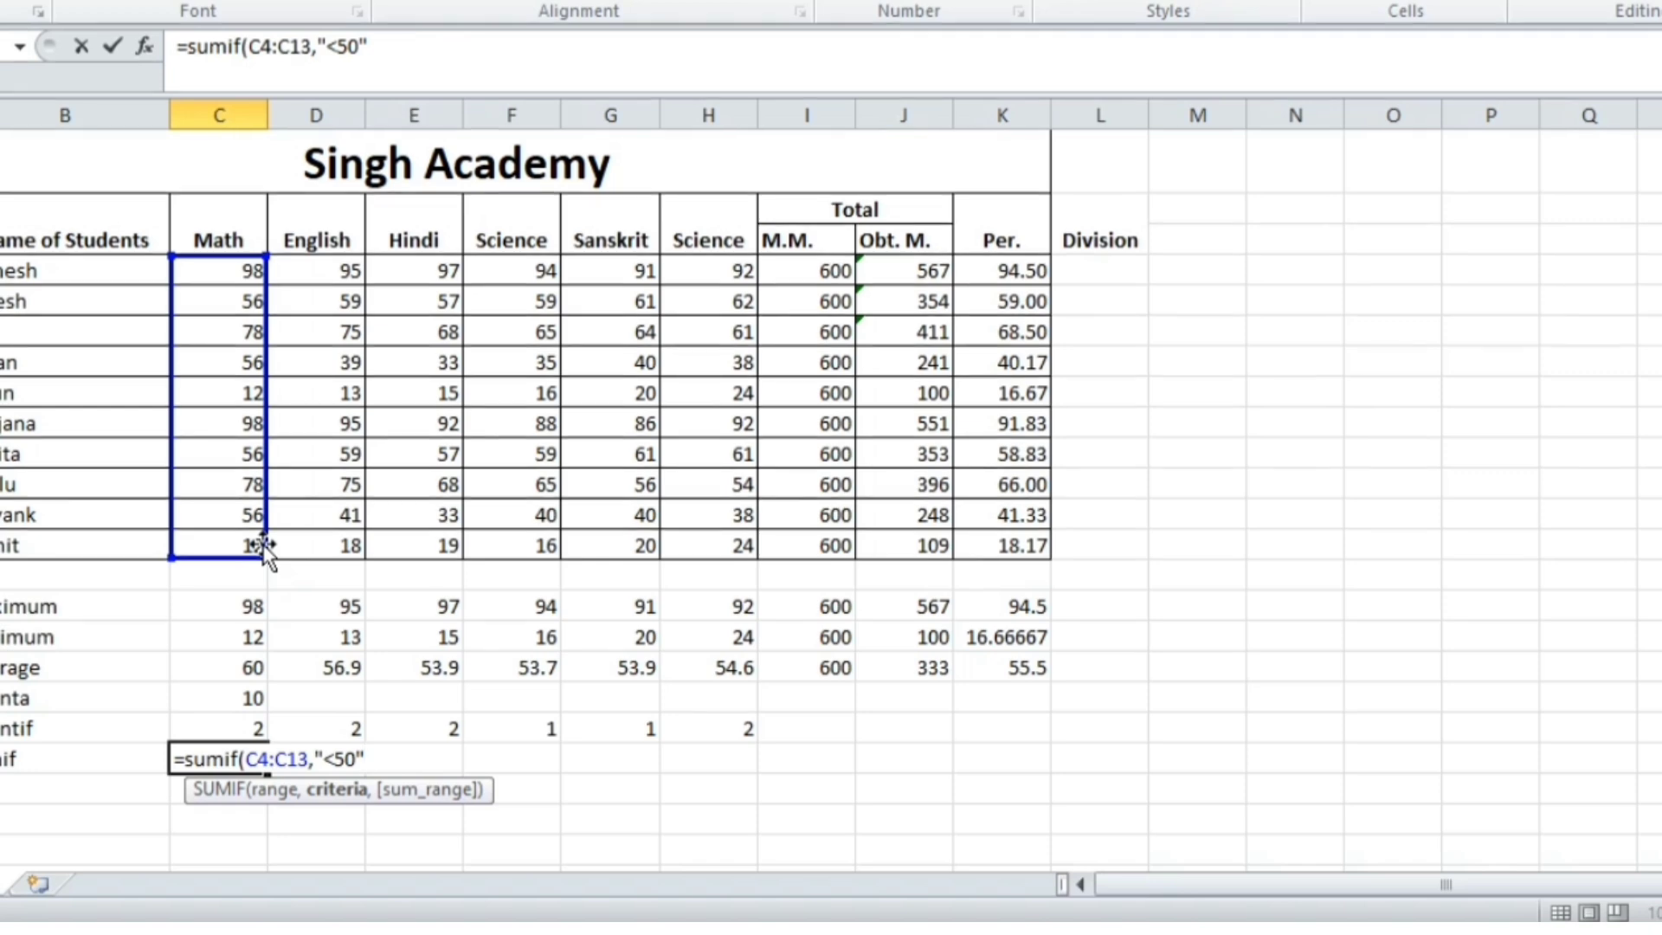
pyautogui.write(')')
pyautogui.press('Return')
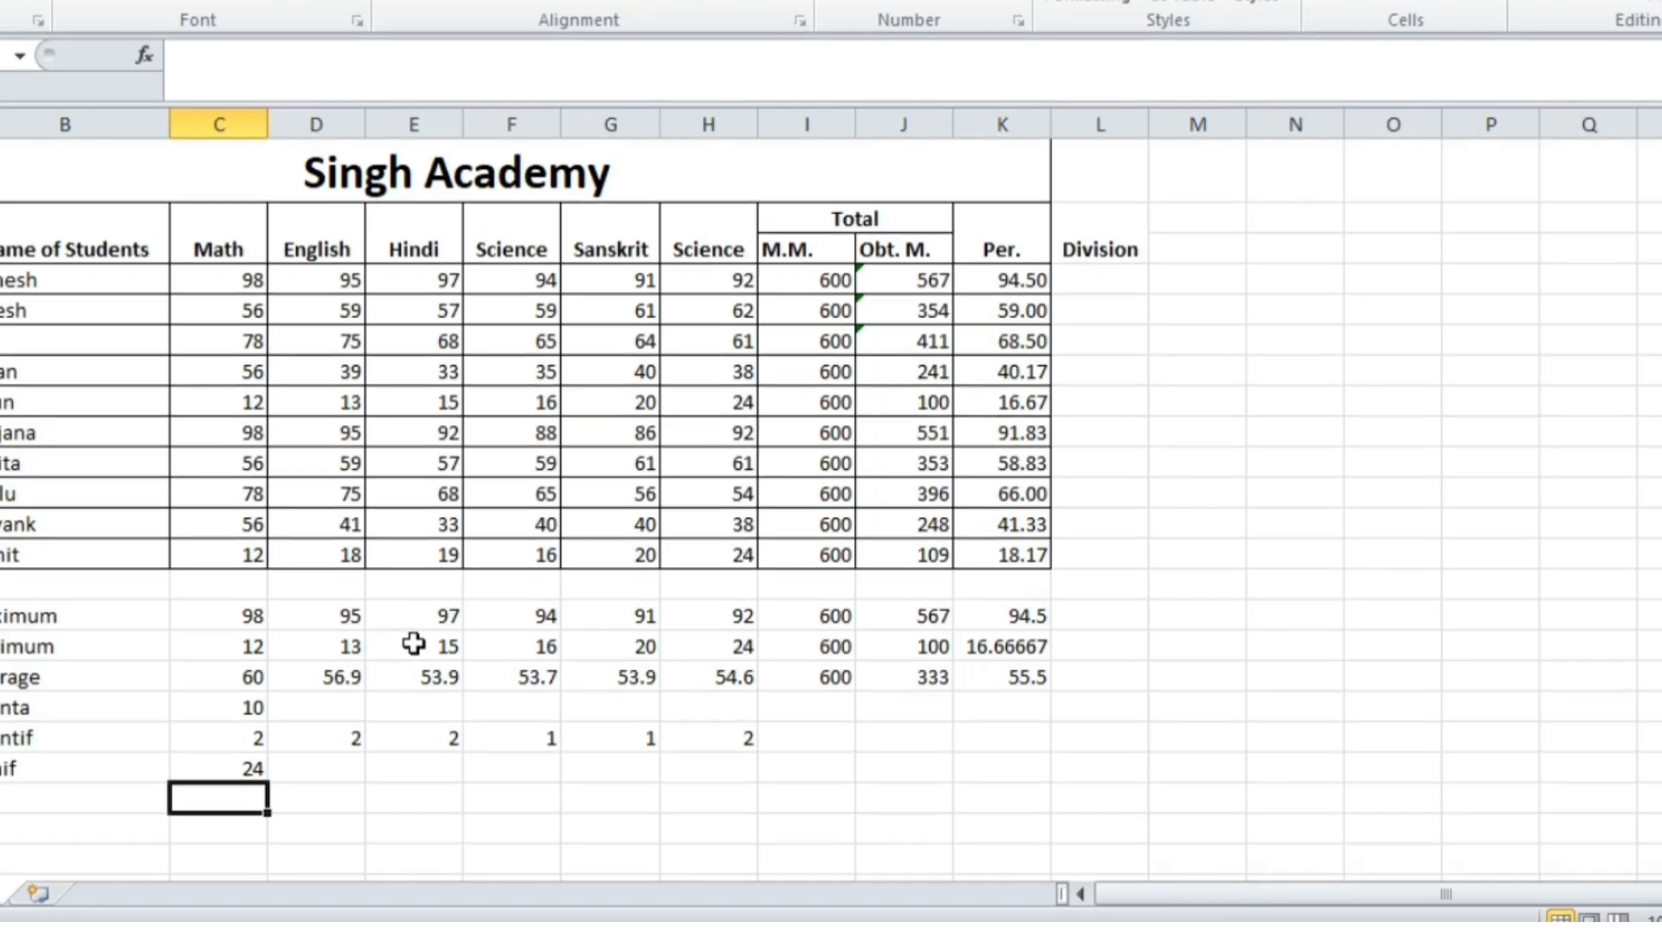
pyautogui.scroll(-1, 386, 637)
# Type a sample student name into C23 below the summary rows
pyautogui.click(212, 742)
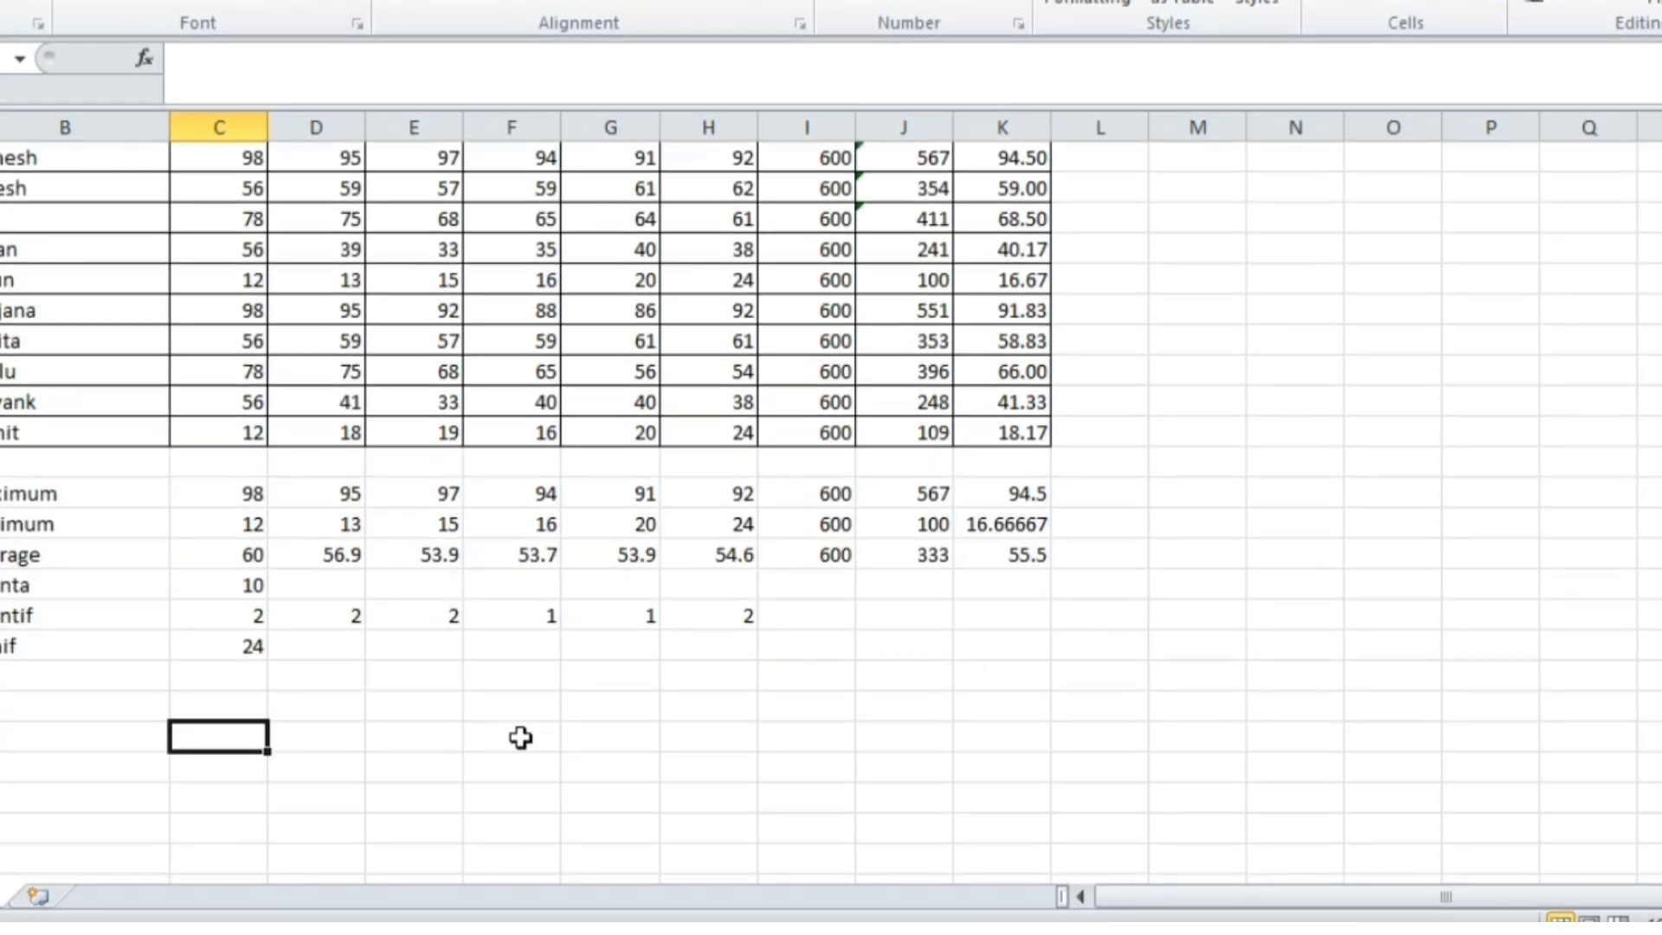
pyautogui.write('Anjulata')
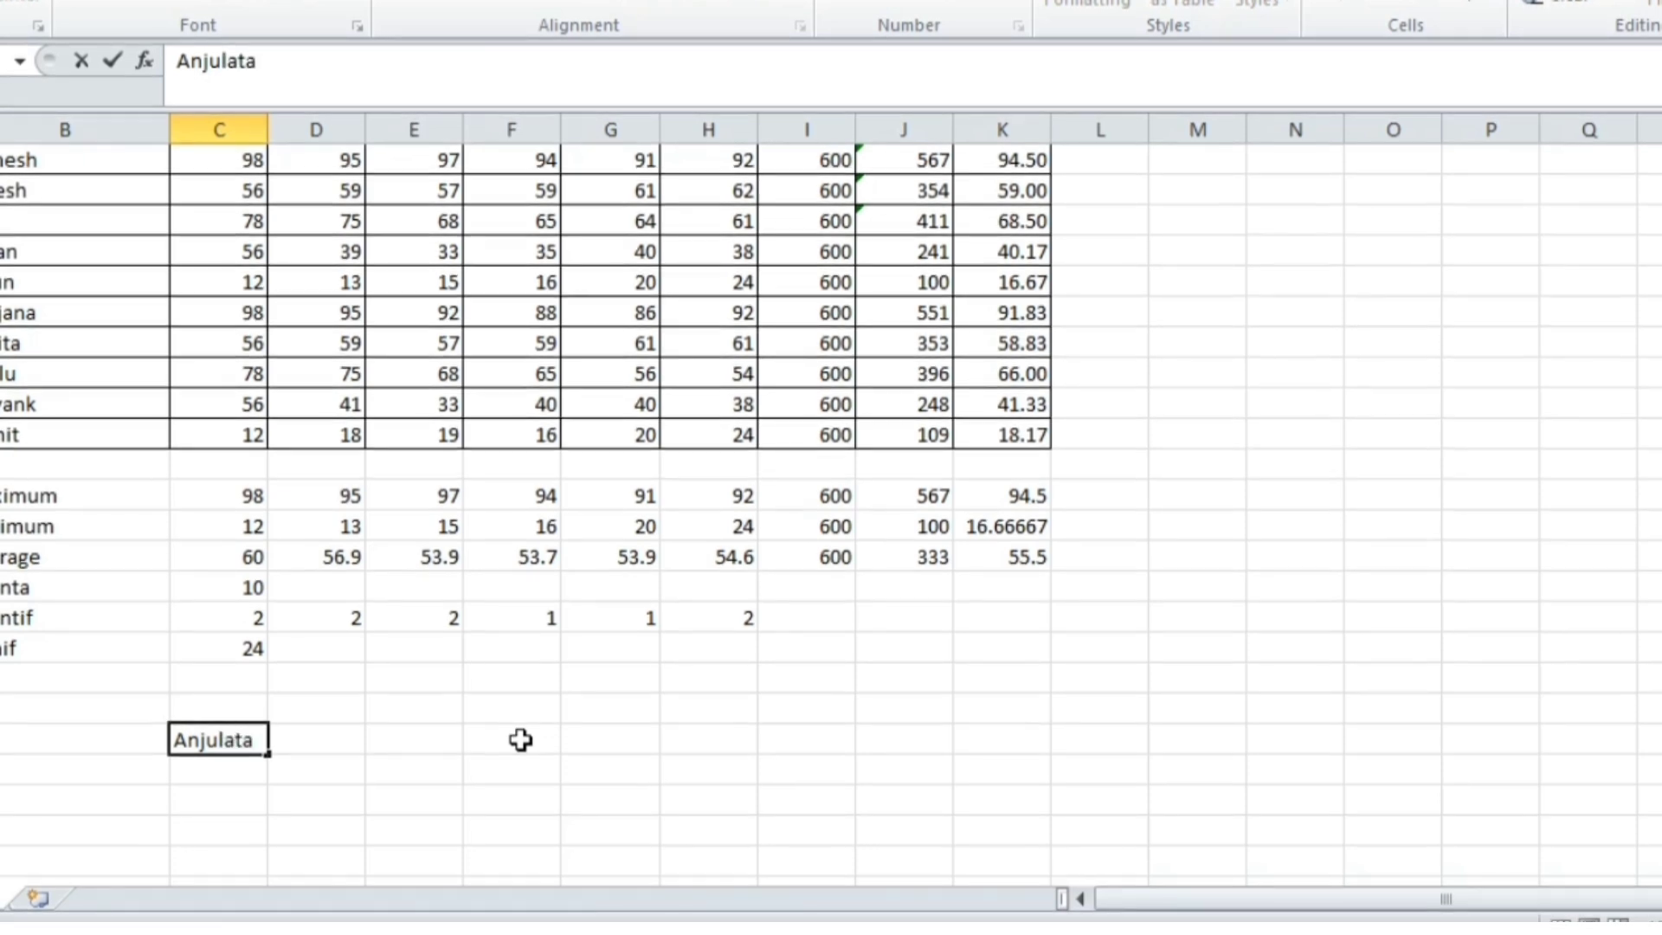
pyautogui.press('Right')
# Extract the name's first four letters with =LEFT(C23,4) in the next row
pyautogui.press('Down')
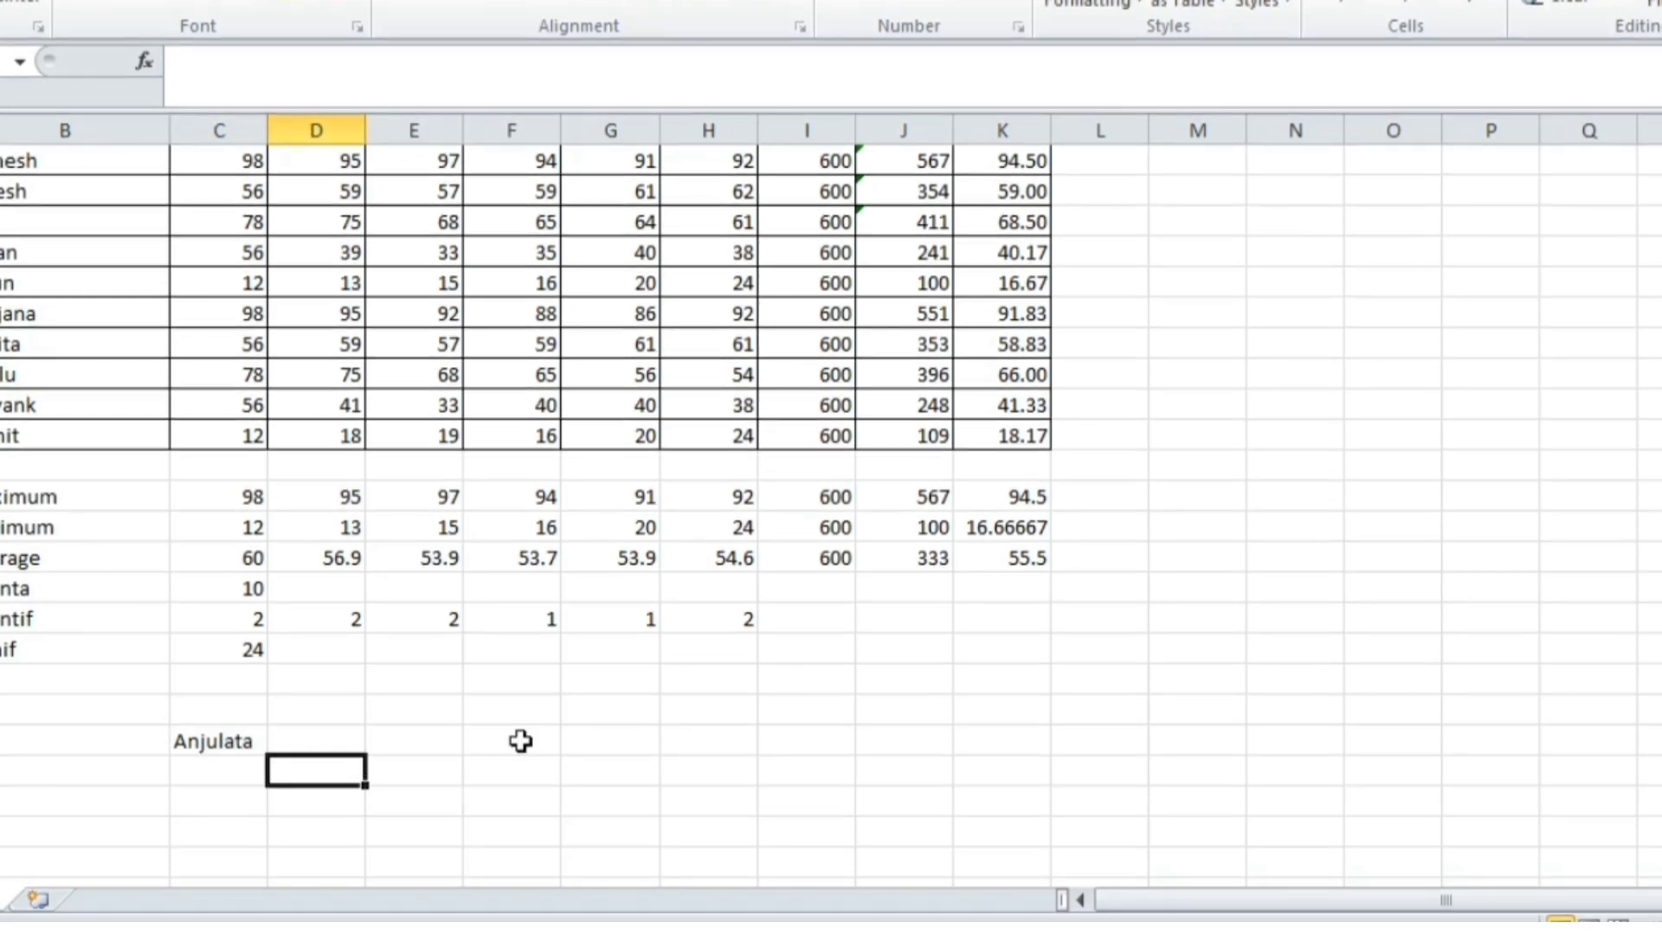
pyautogui.press('Right')
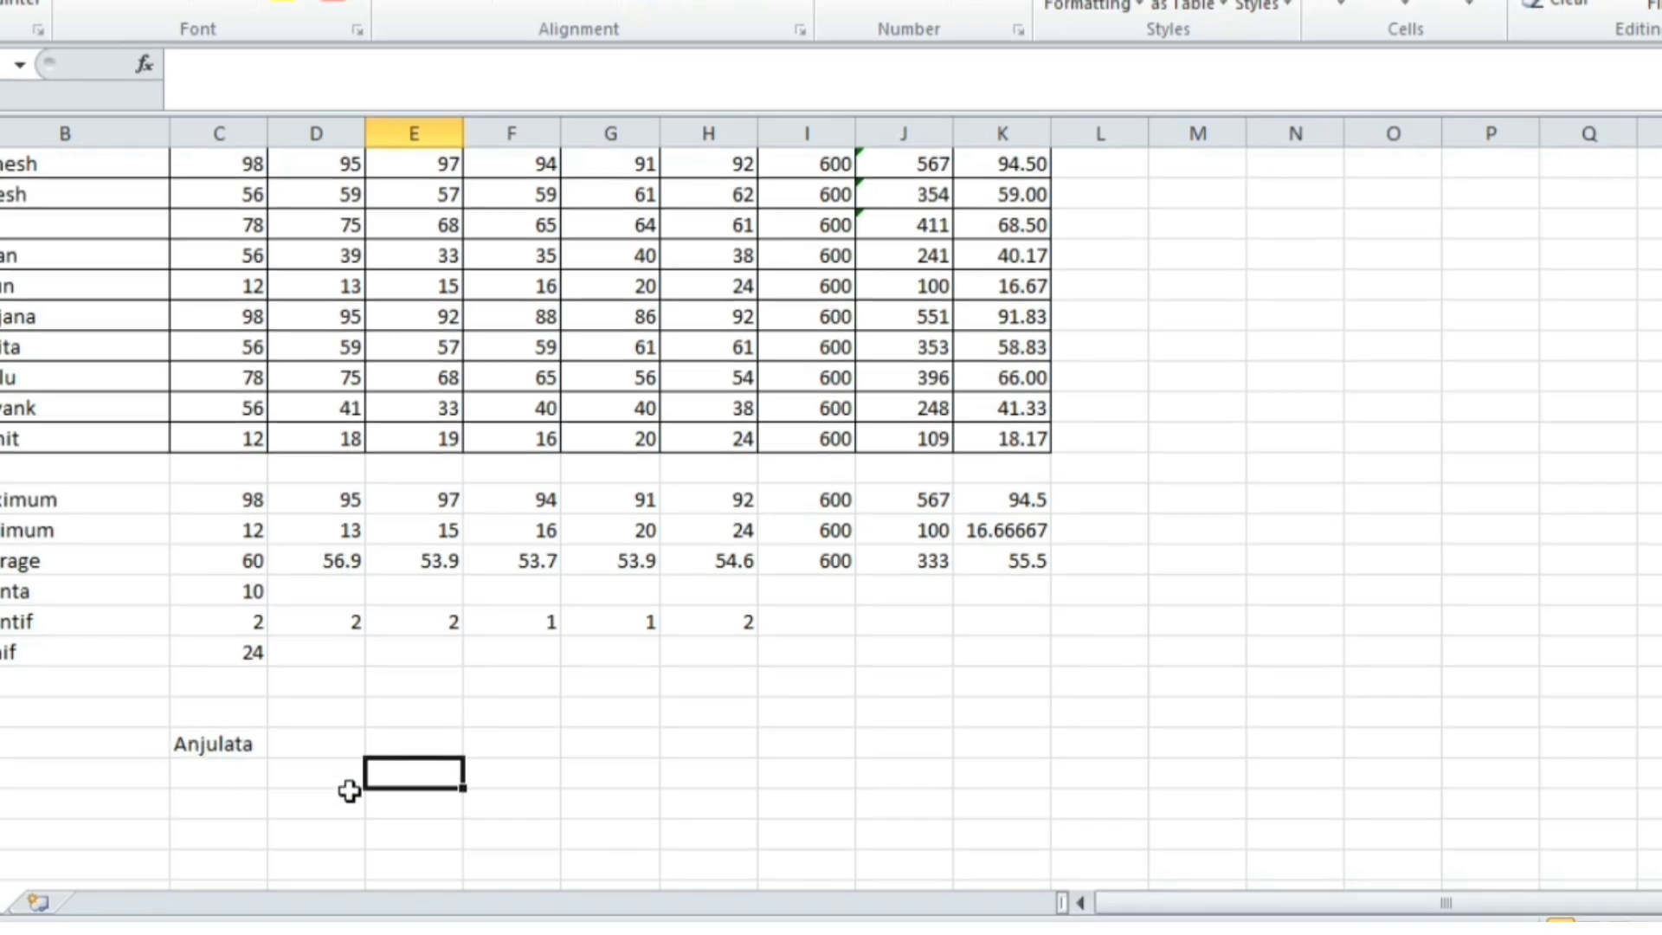
pyautogui.write('=')
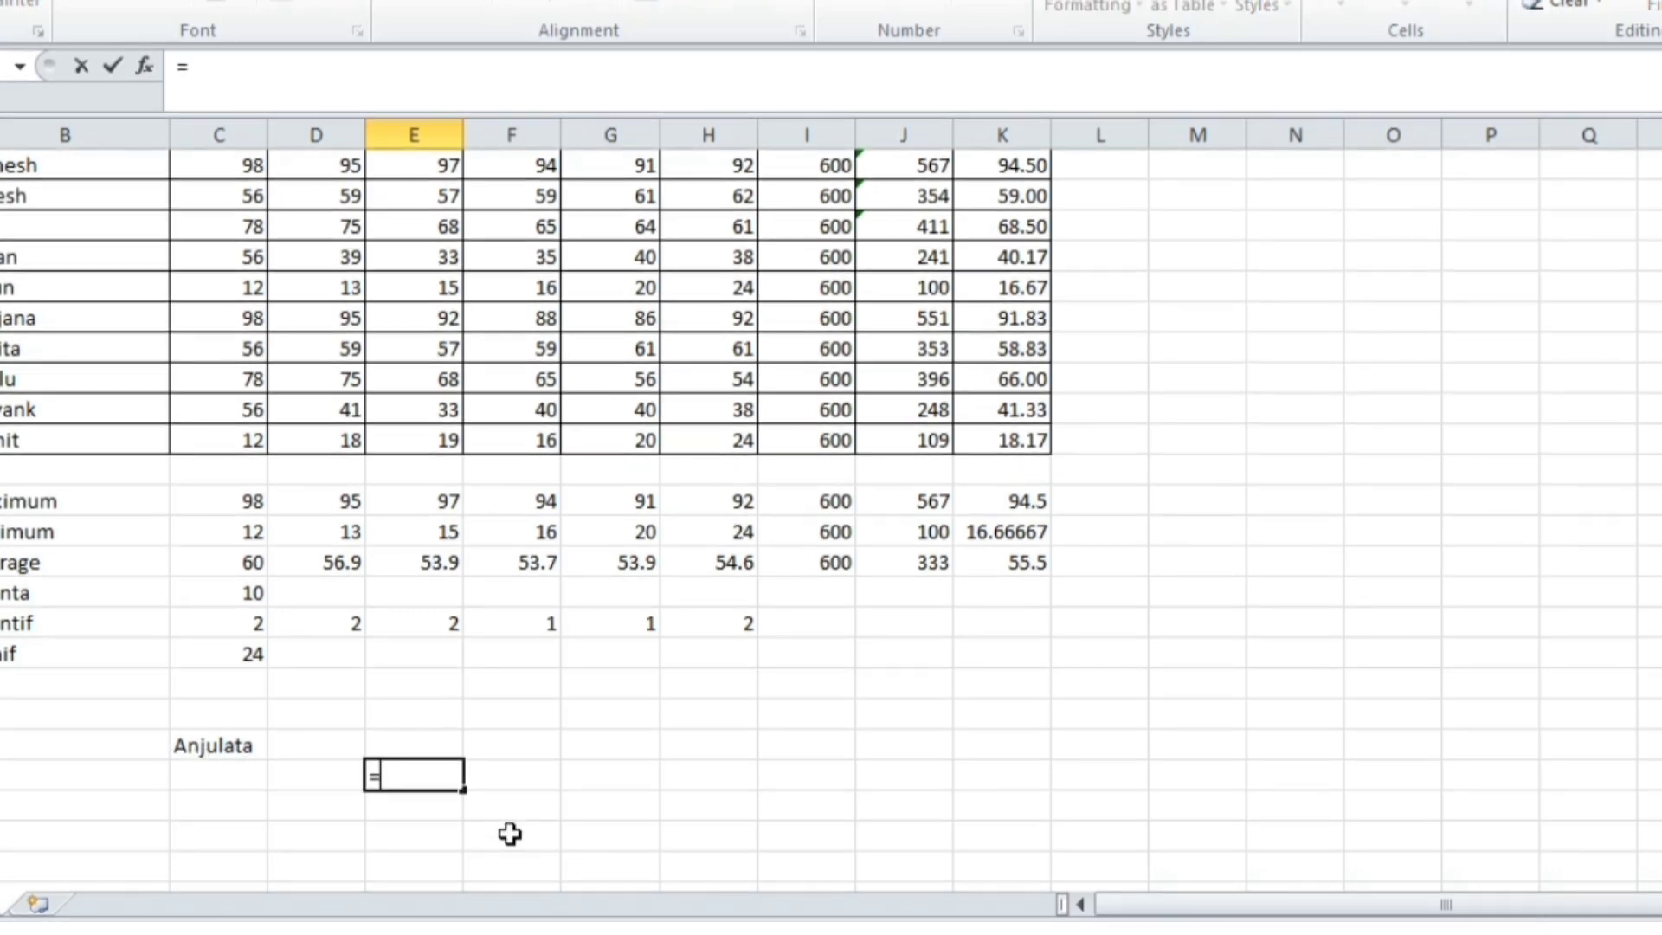
pyautogui.write('left')
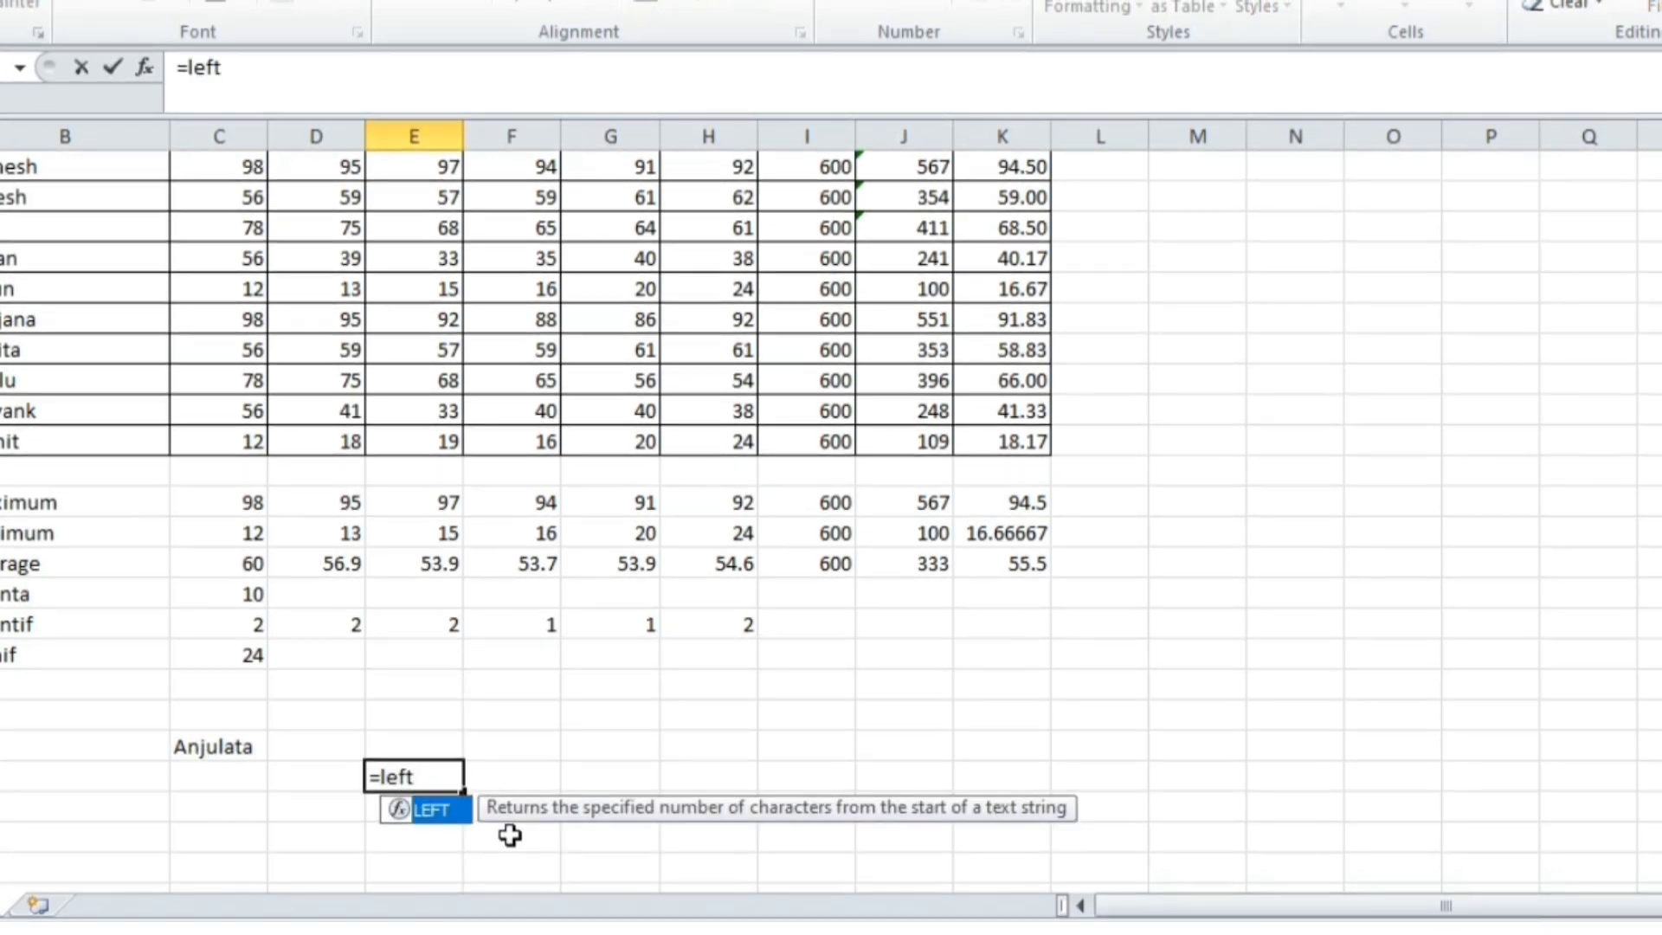
pyautogui.write('(')
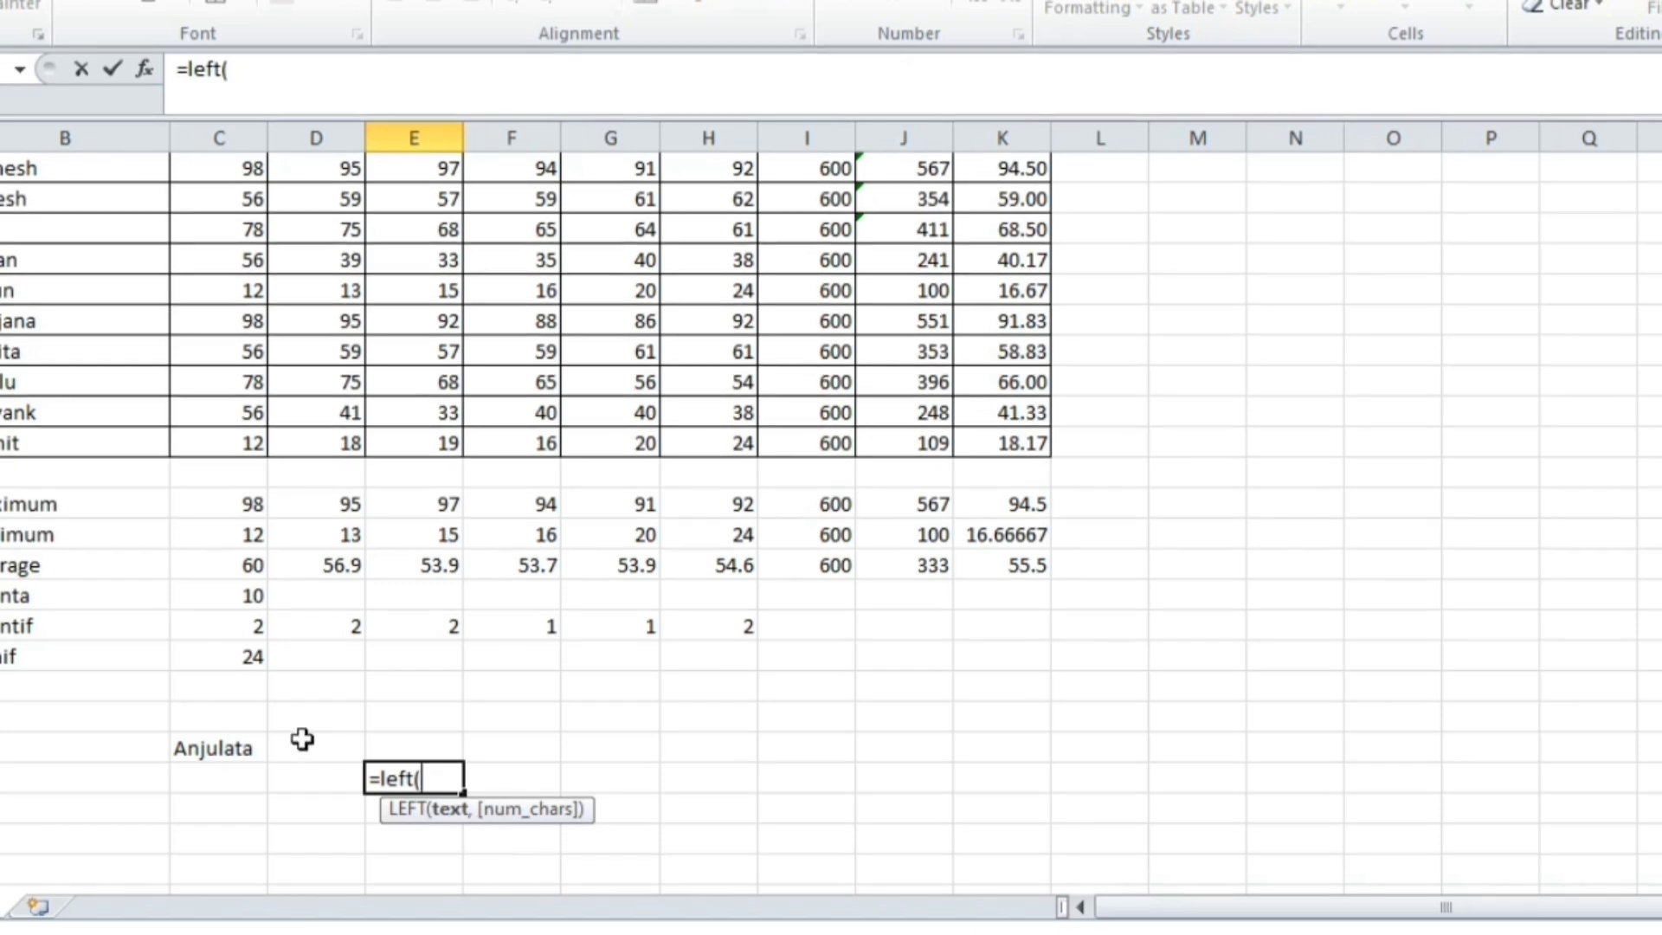
pyautogui.click(241, 742)
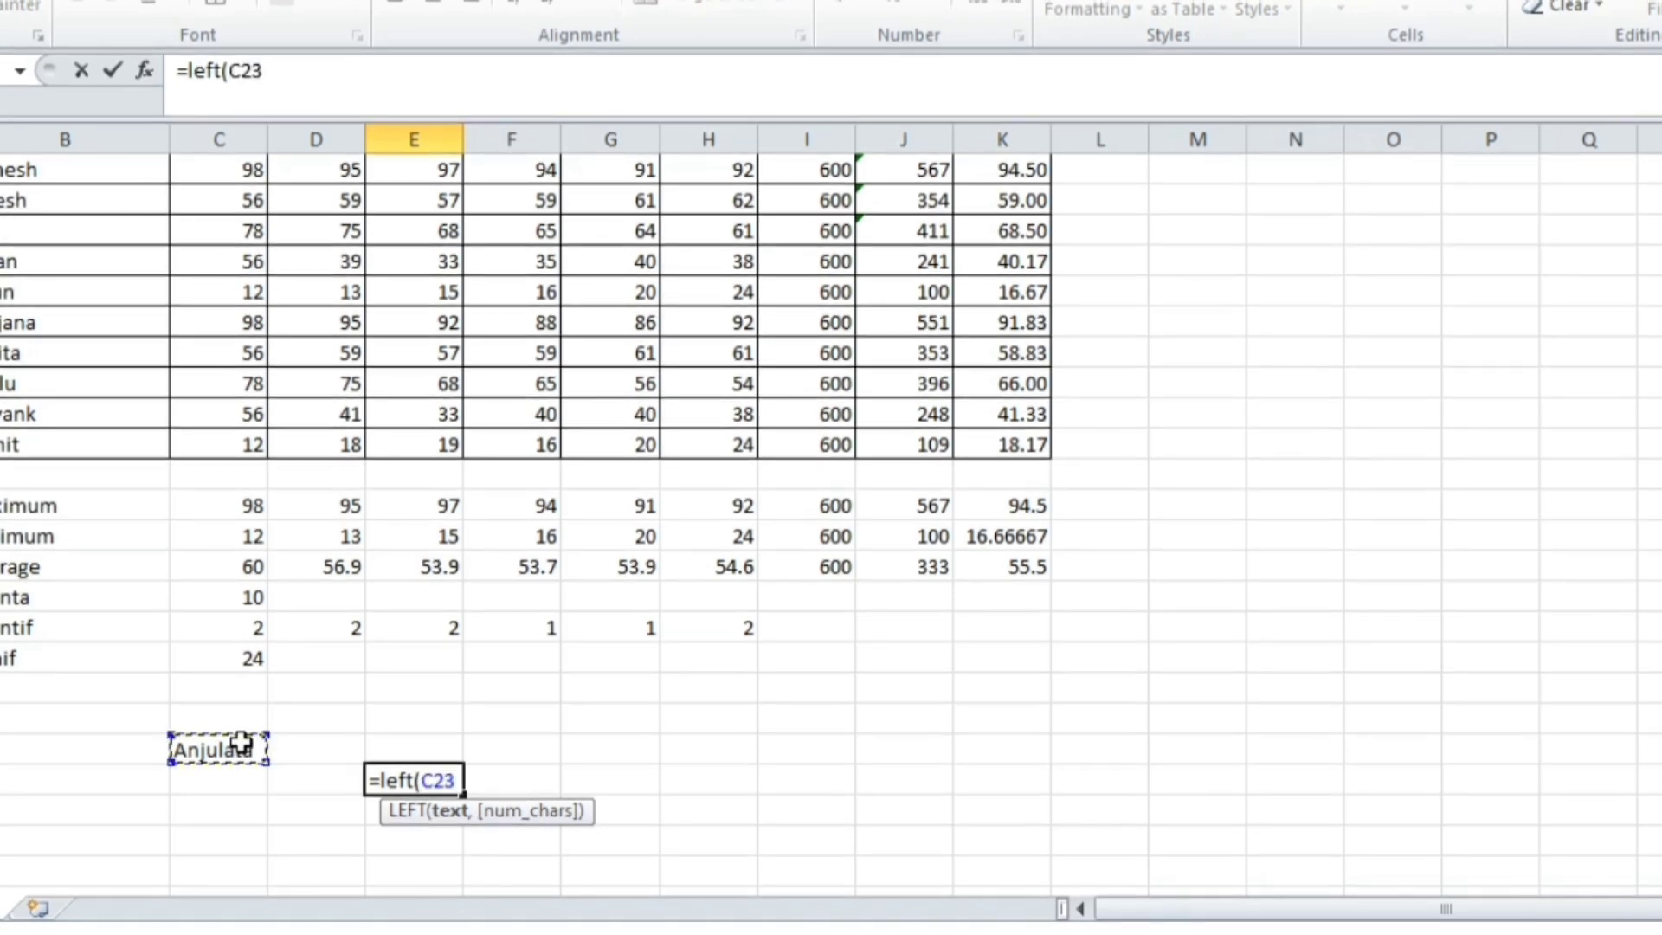
pyautogui.write(',')
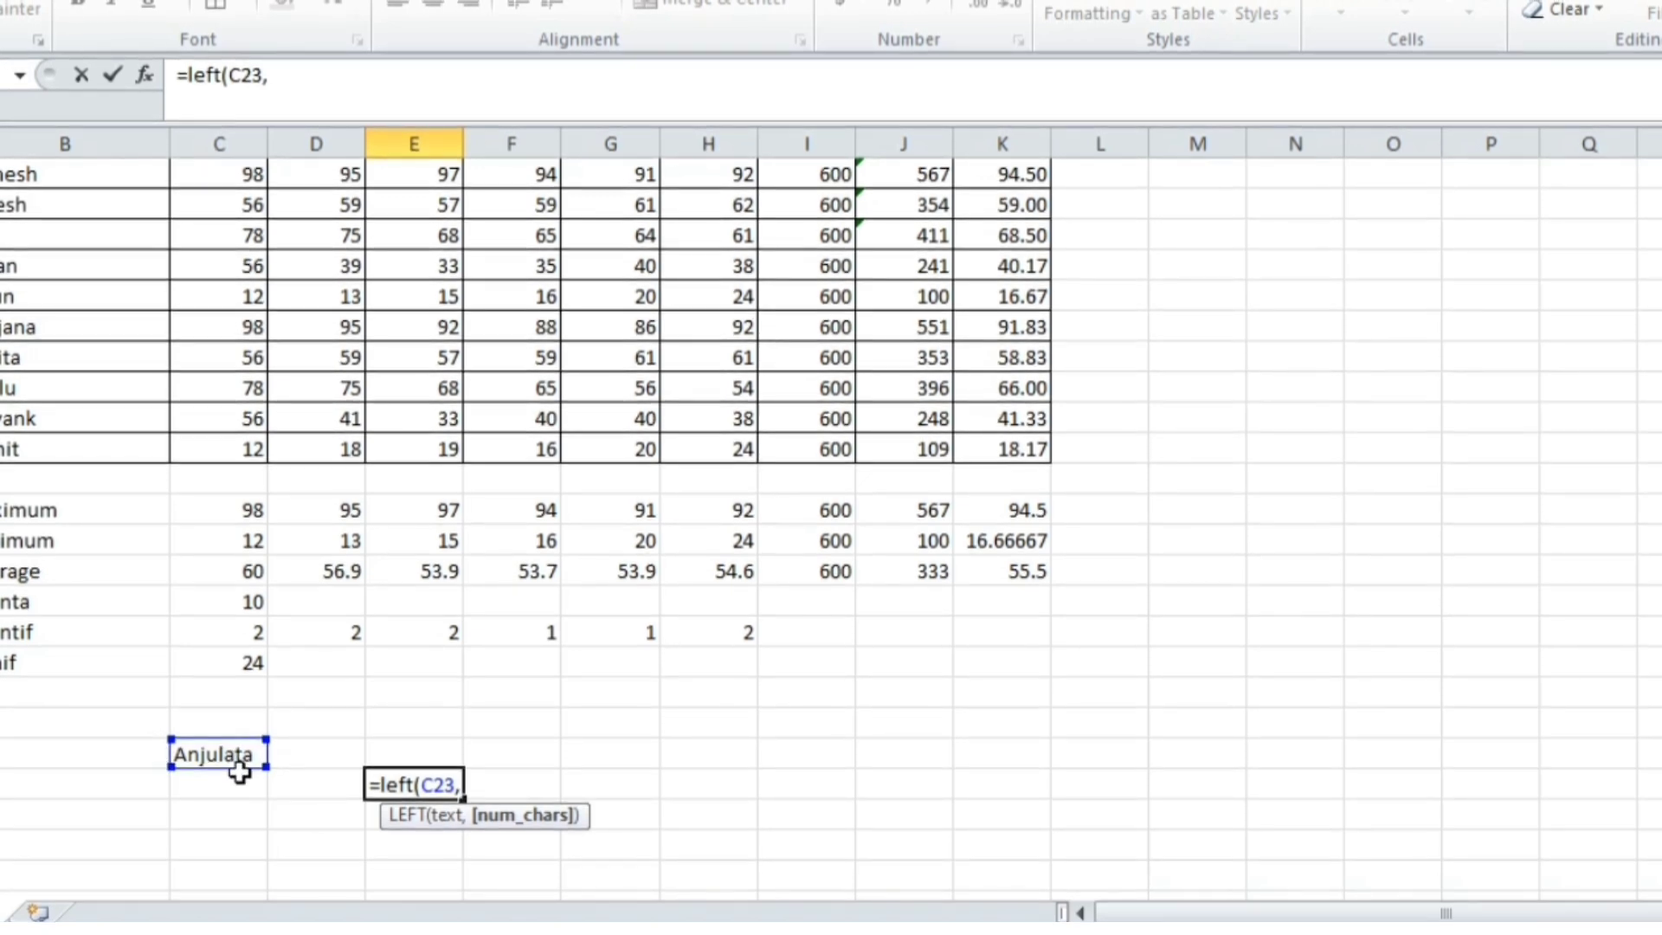
pyautogui.write('4)')
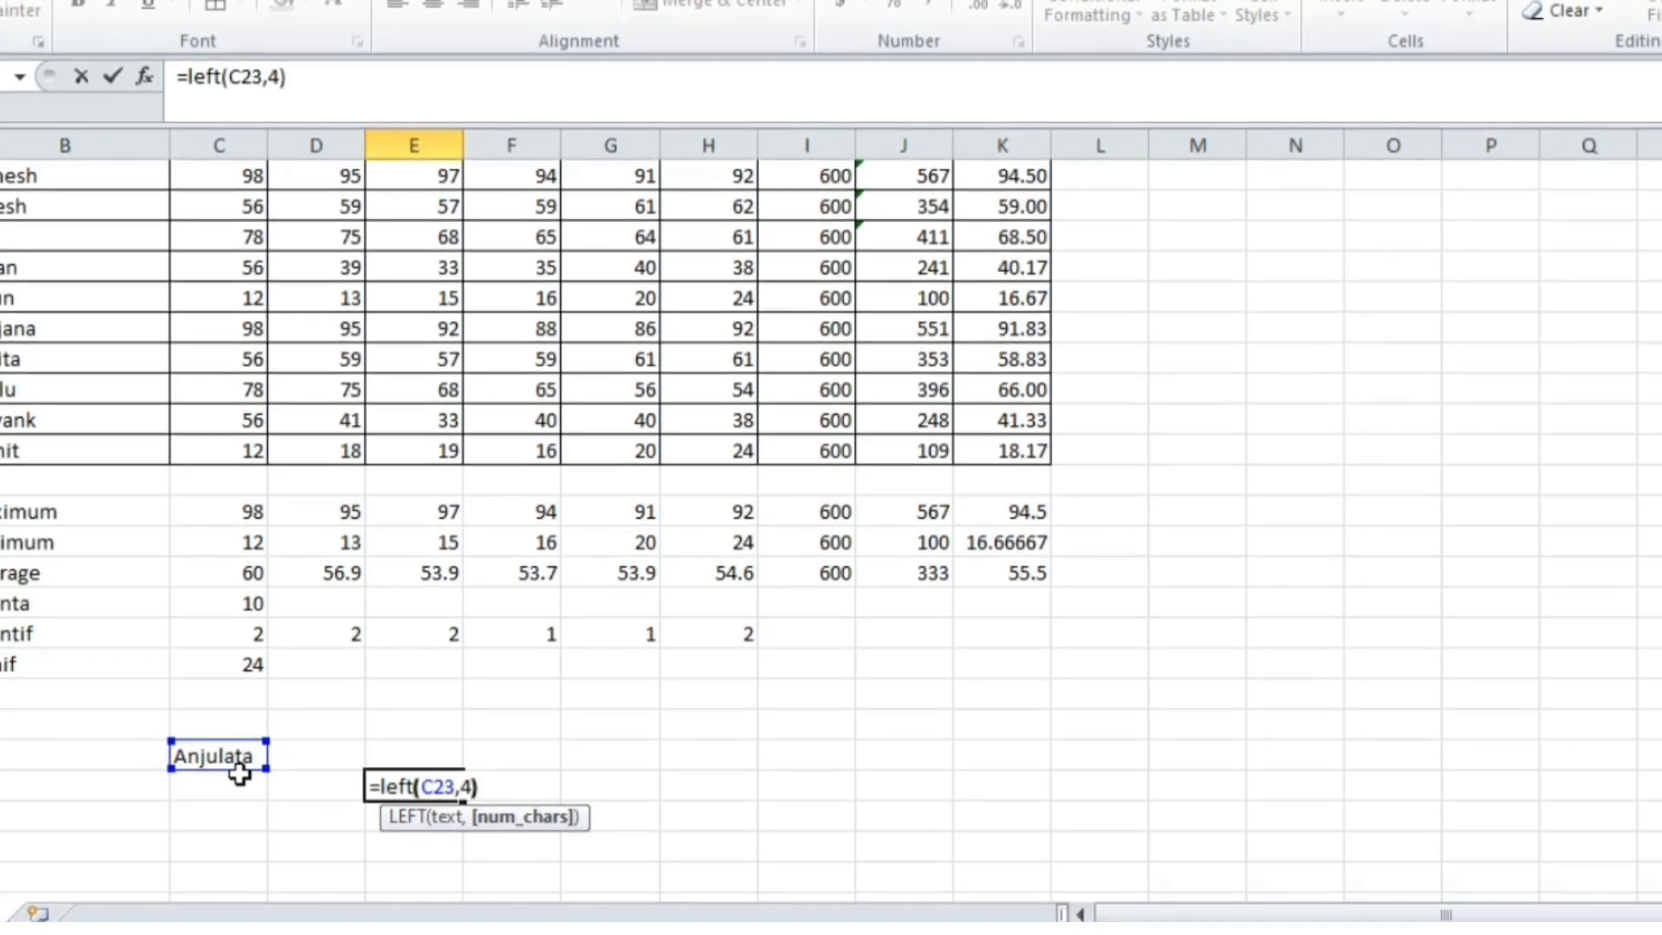
pyautogui.press('Return')
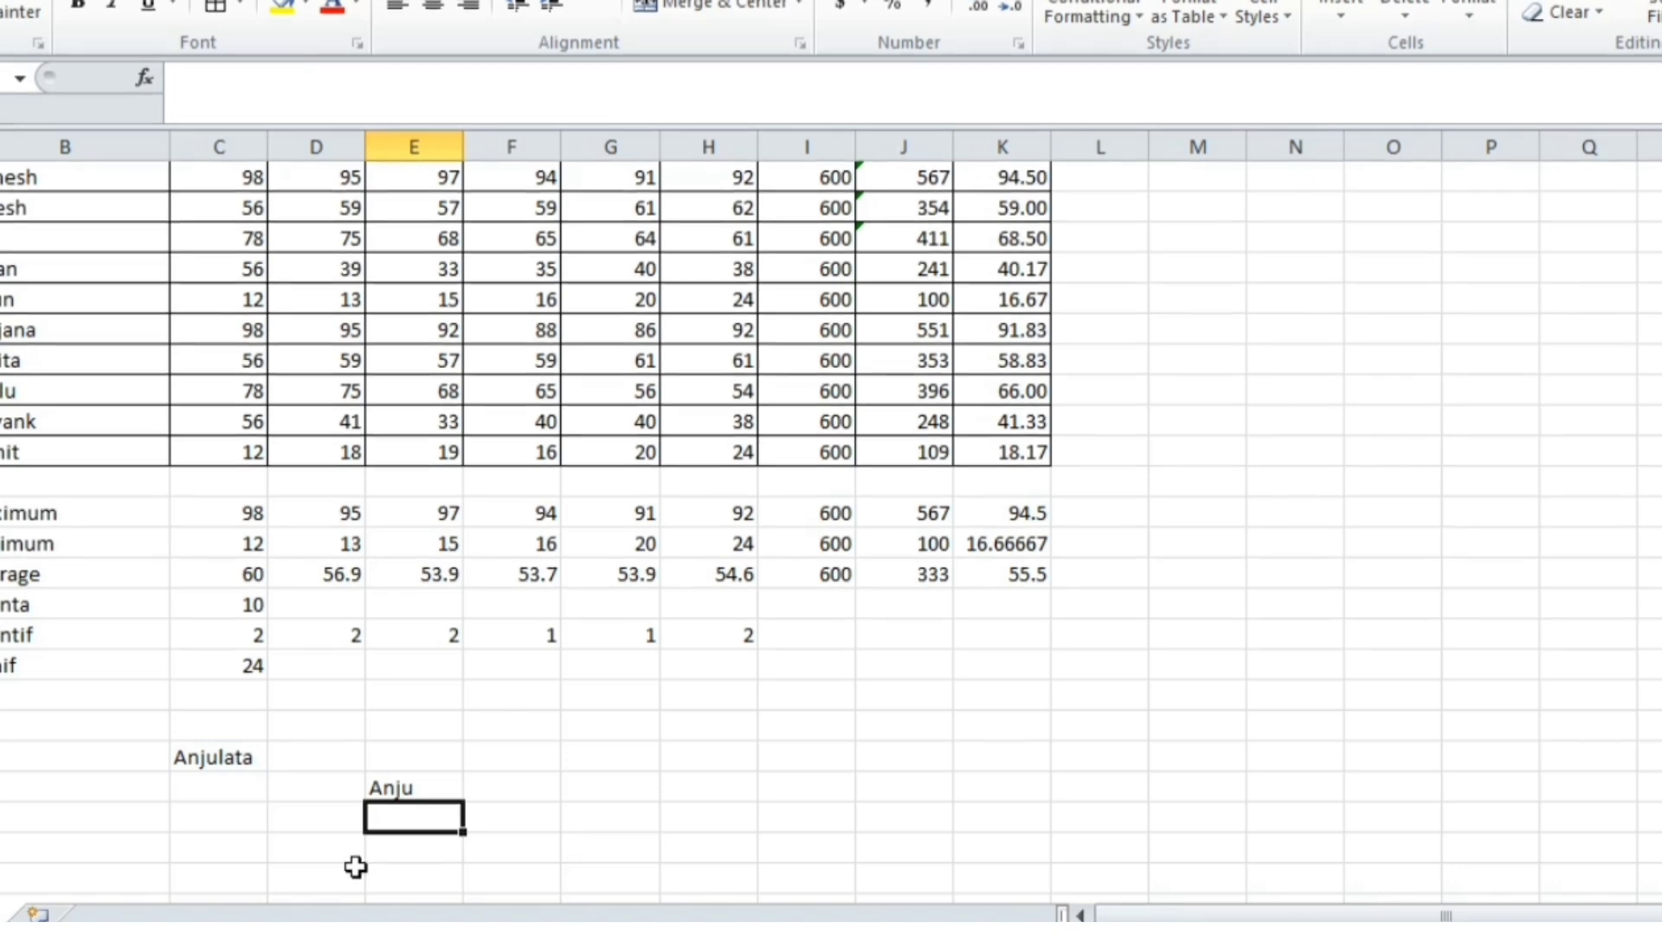
pyautogui.click(394, 788)
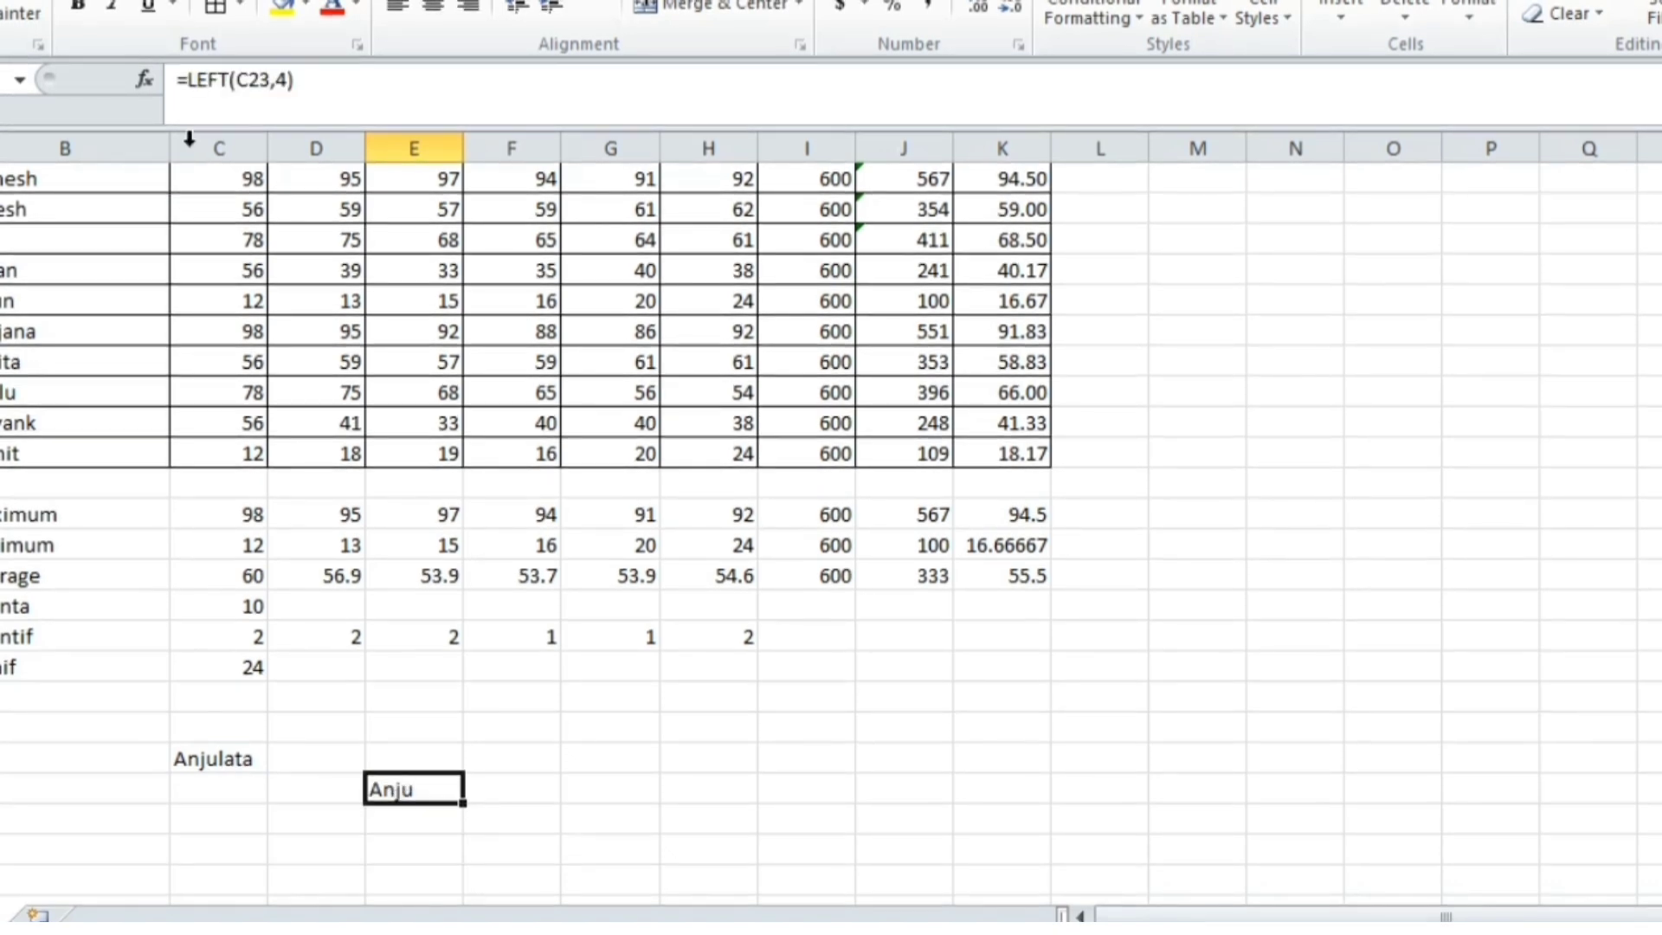
pyautogui.click(500, 790)
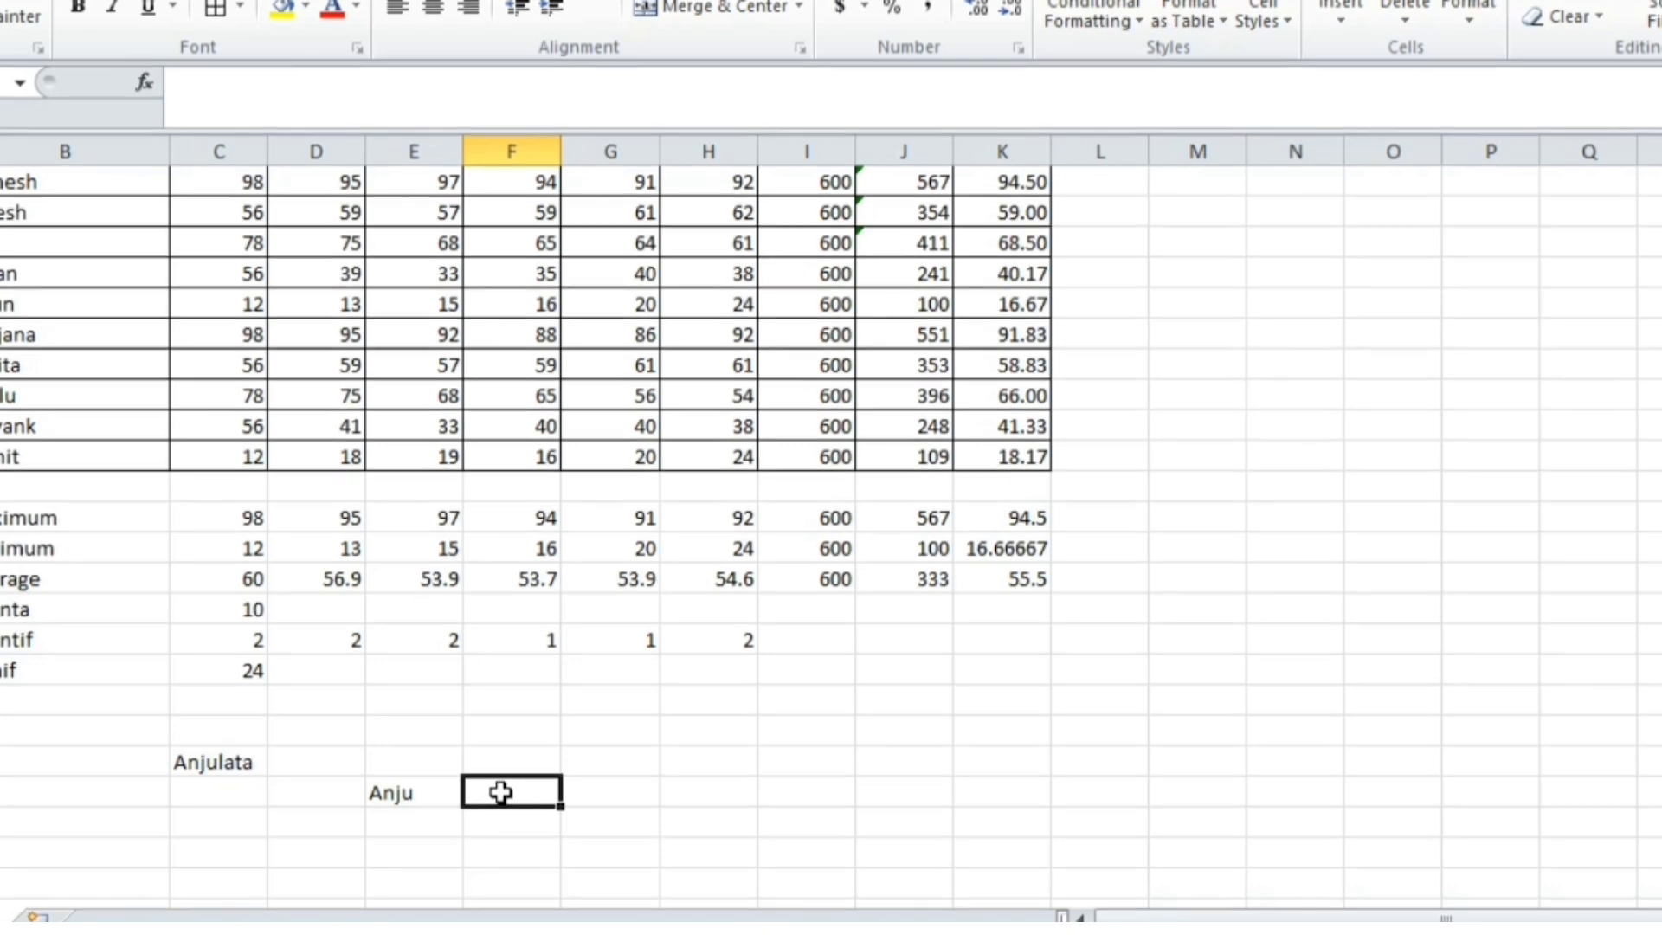
# Enter =RIGHT(C23,4) beside the LEFT result to show the name's last four letters
pyautogui.write('=r')
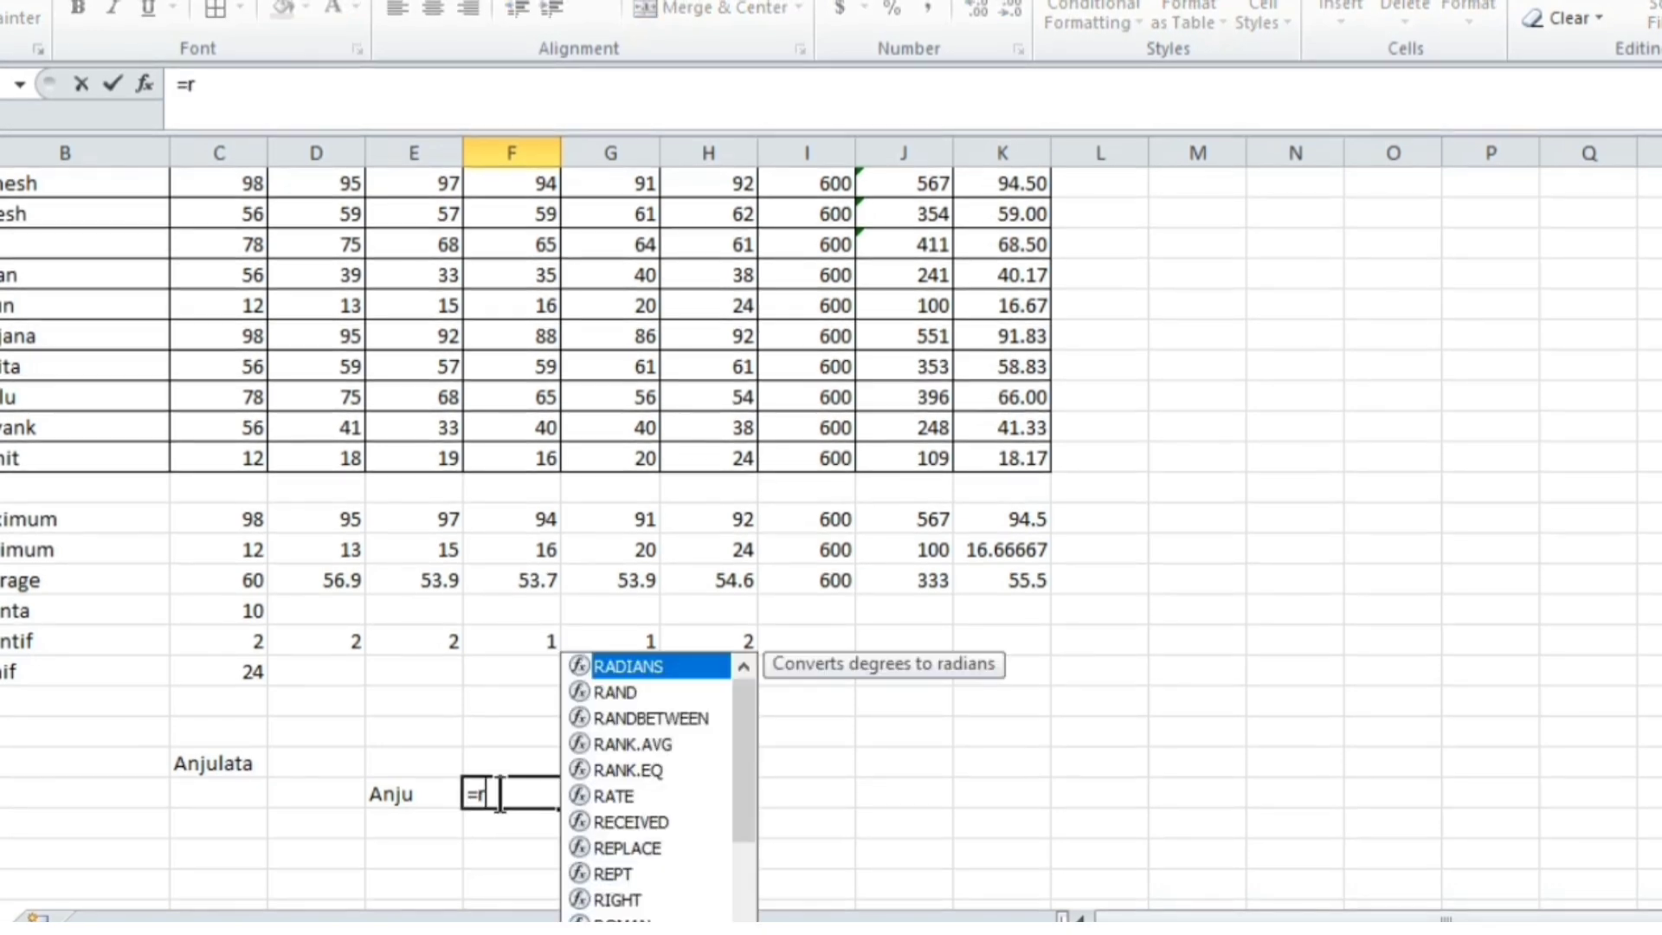
pyautogui.write('ight(')
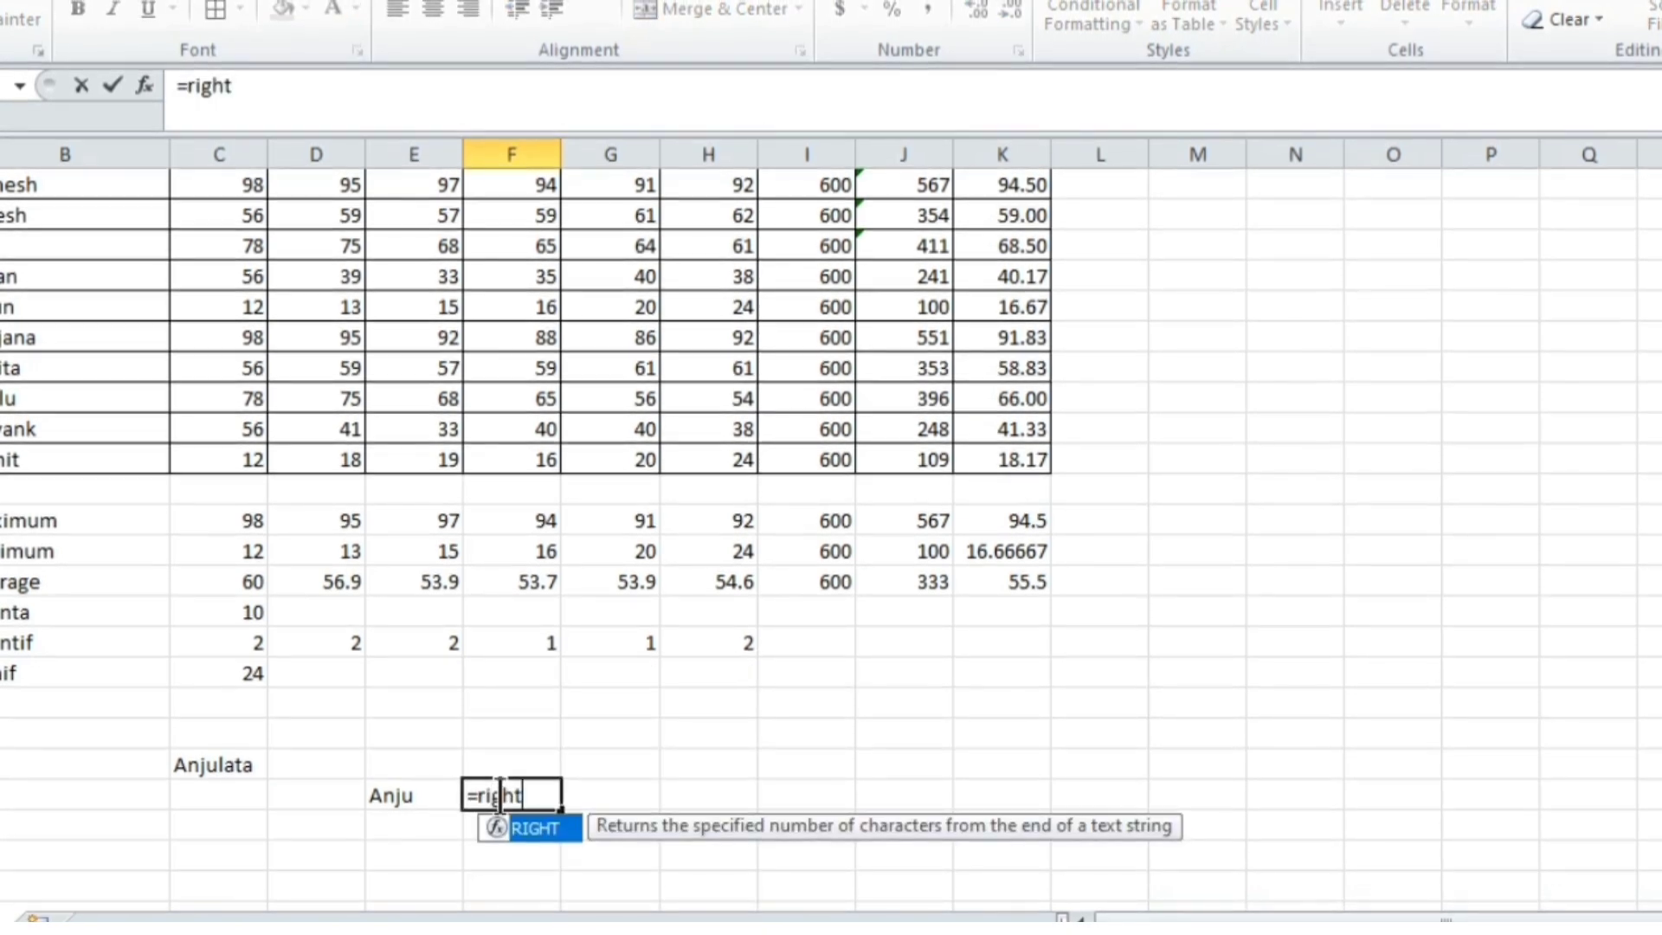
pyautogui.click(231, 767)
pyautogui.write(',4')
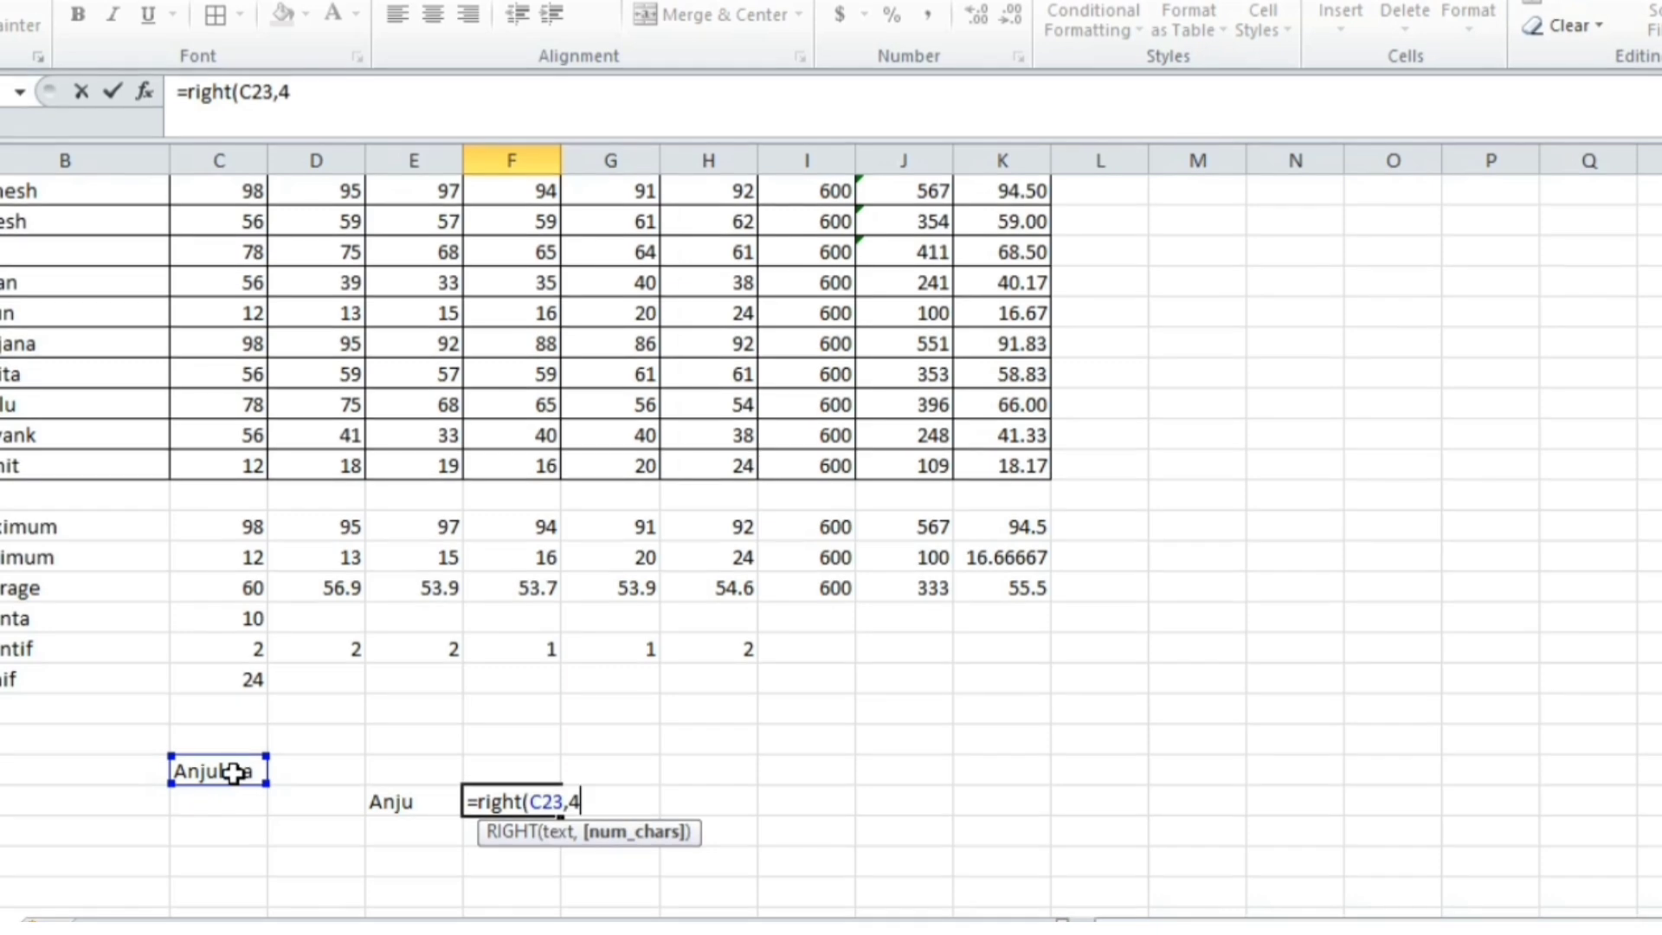
pyautogui.press('Return')
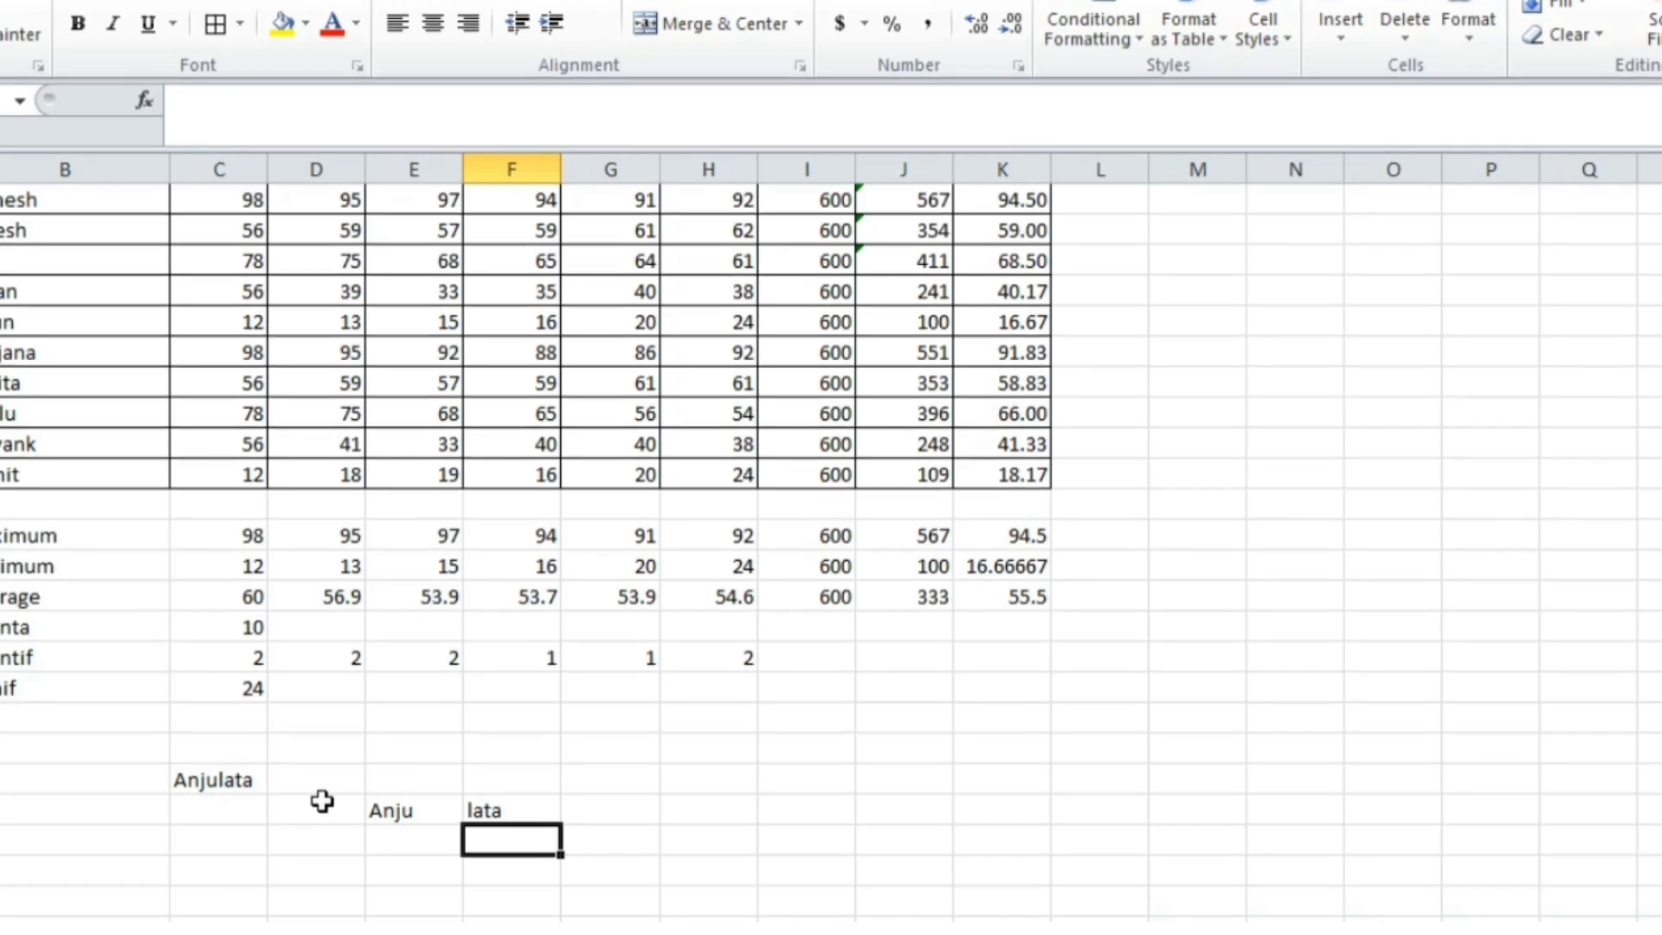
# Show the sample name in capitals with =UPPER(C23)
pyautogui.write('=')
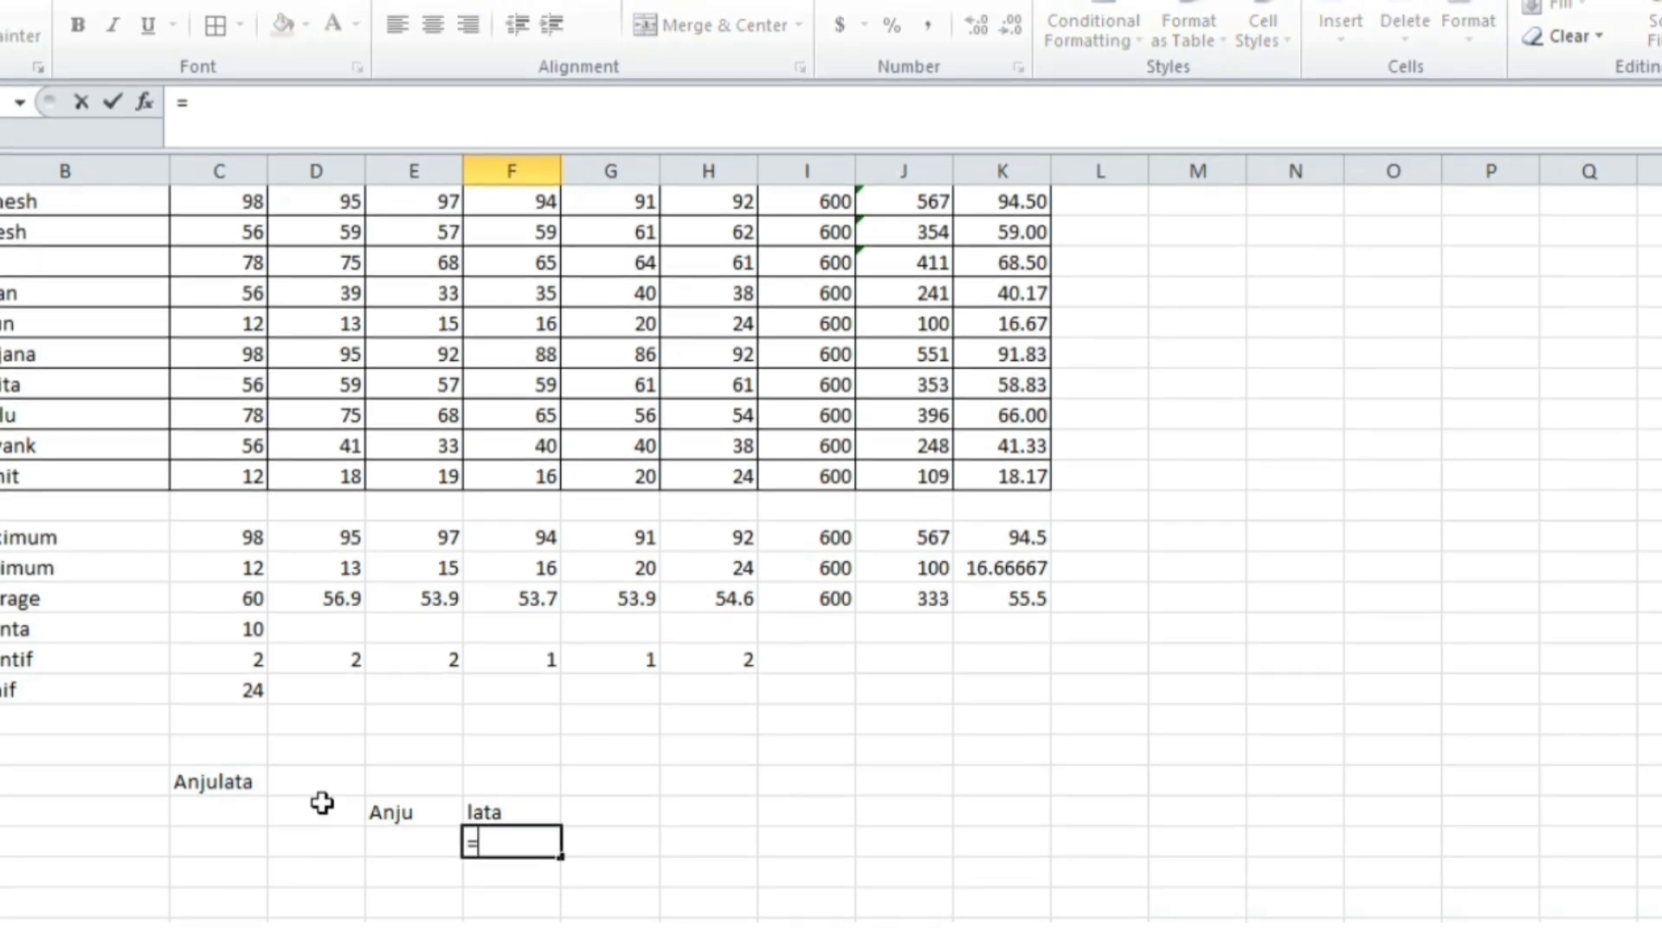
pyautogui.write('upper')
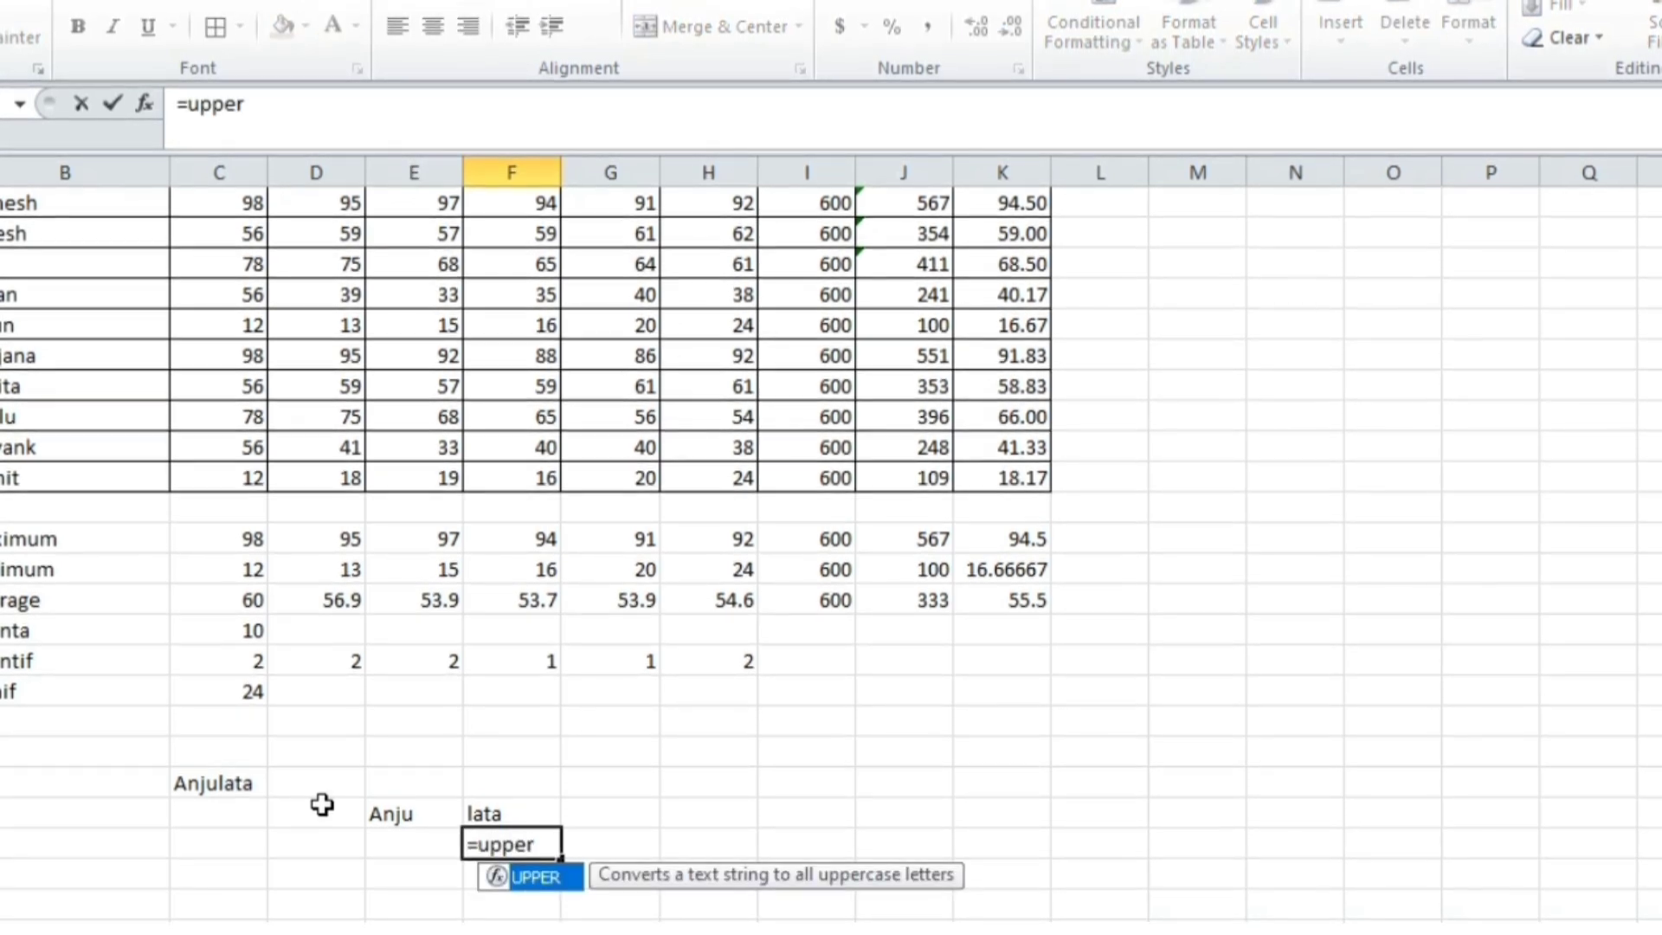
pyautogui.write('(')
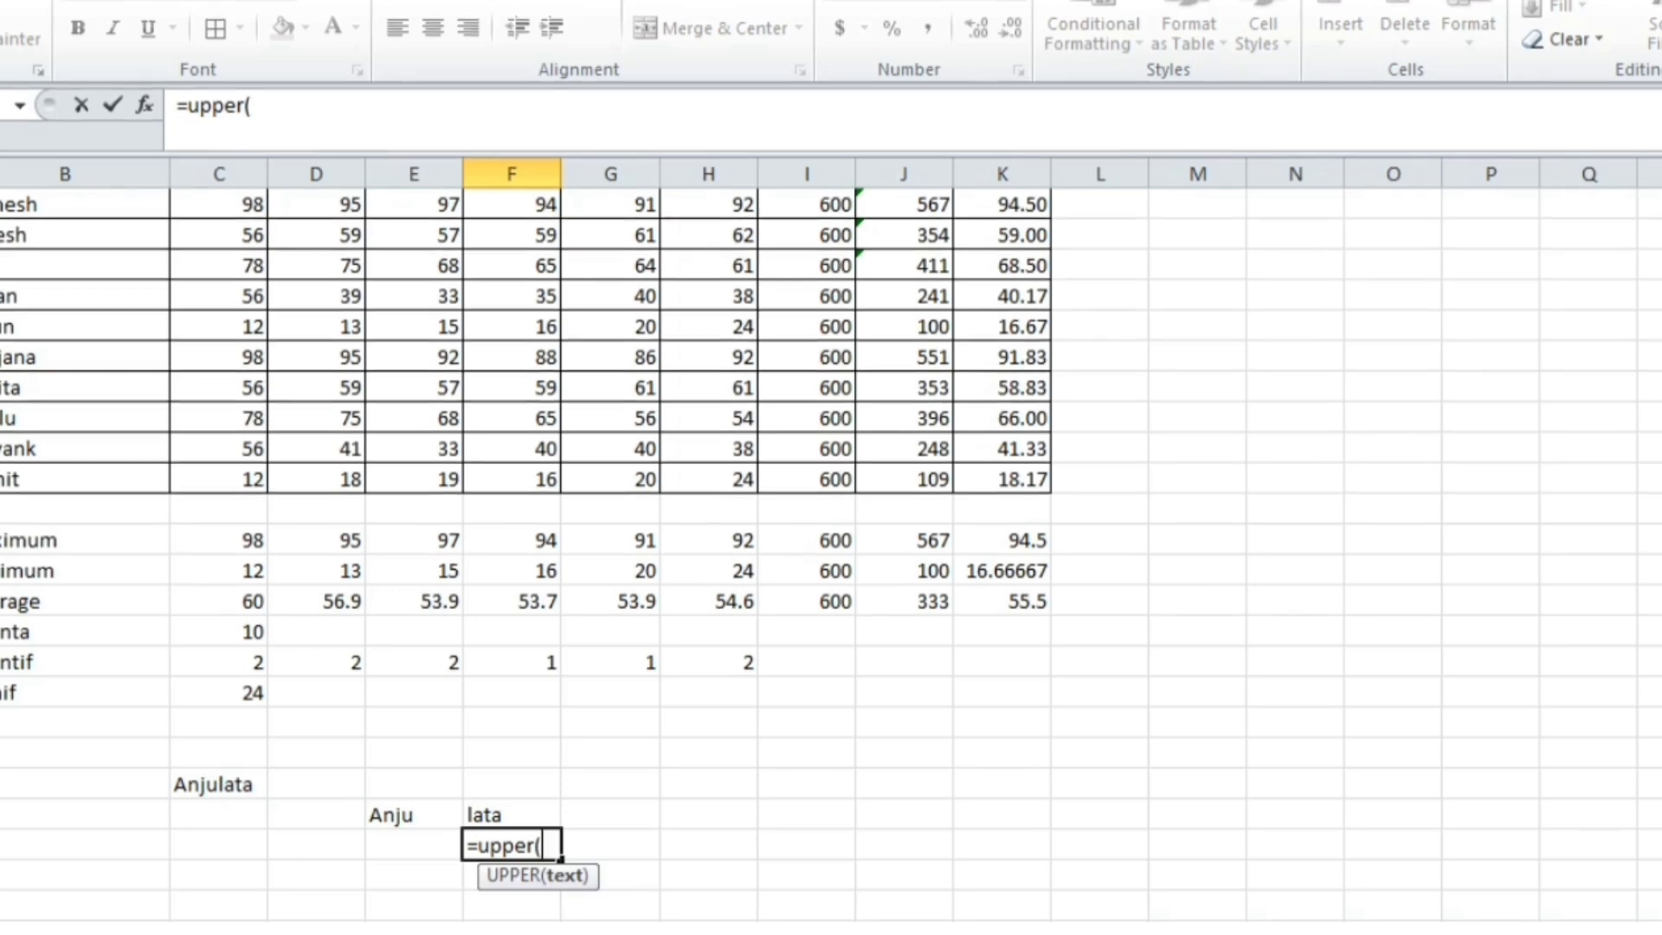
pyautogui.click(232, 788)
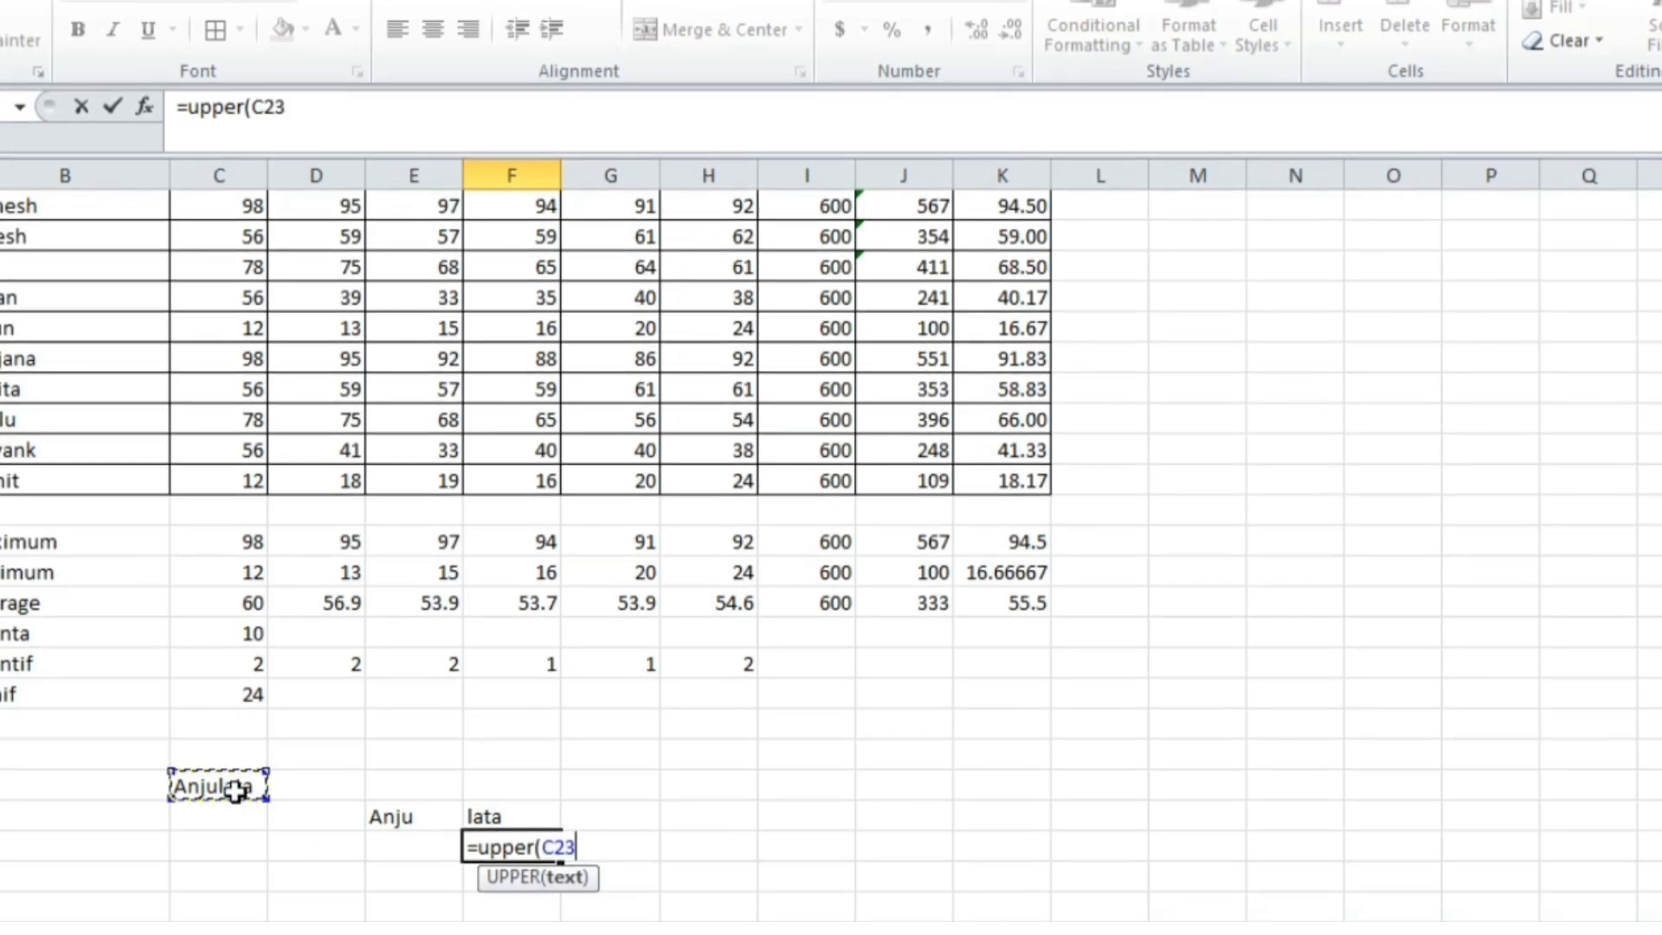
pyautogui.write(')')
pyautogui.press('Return')
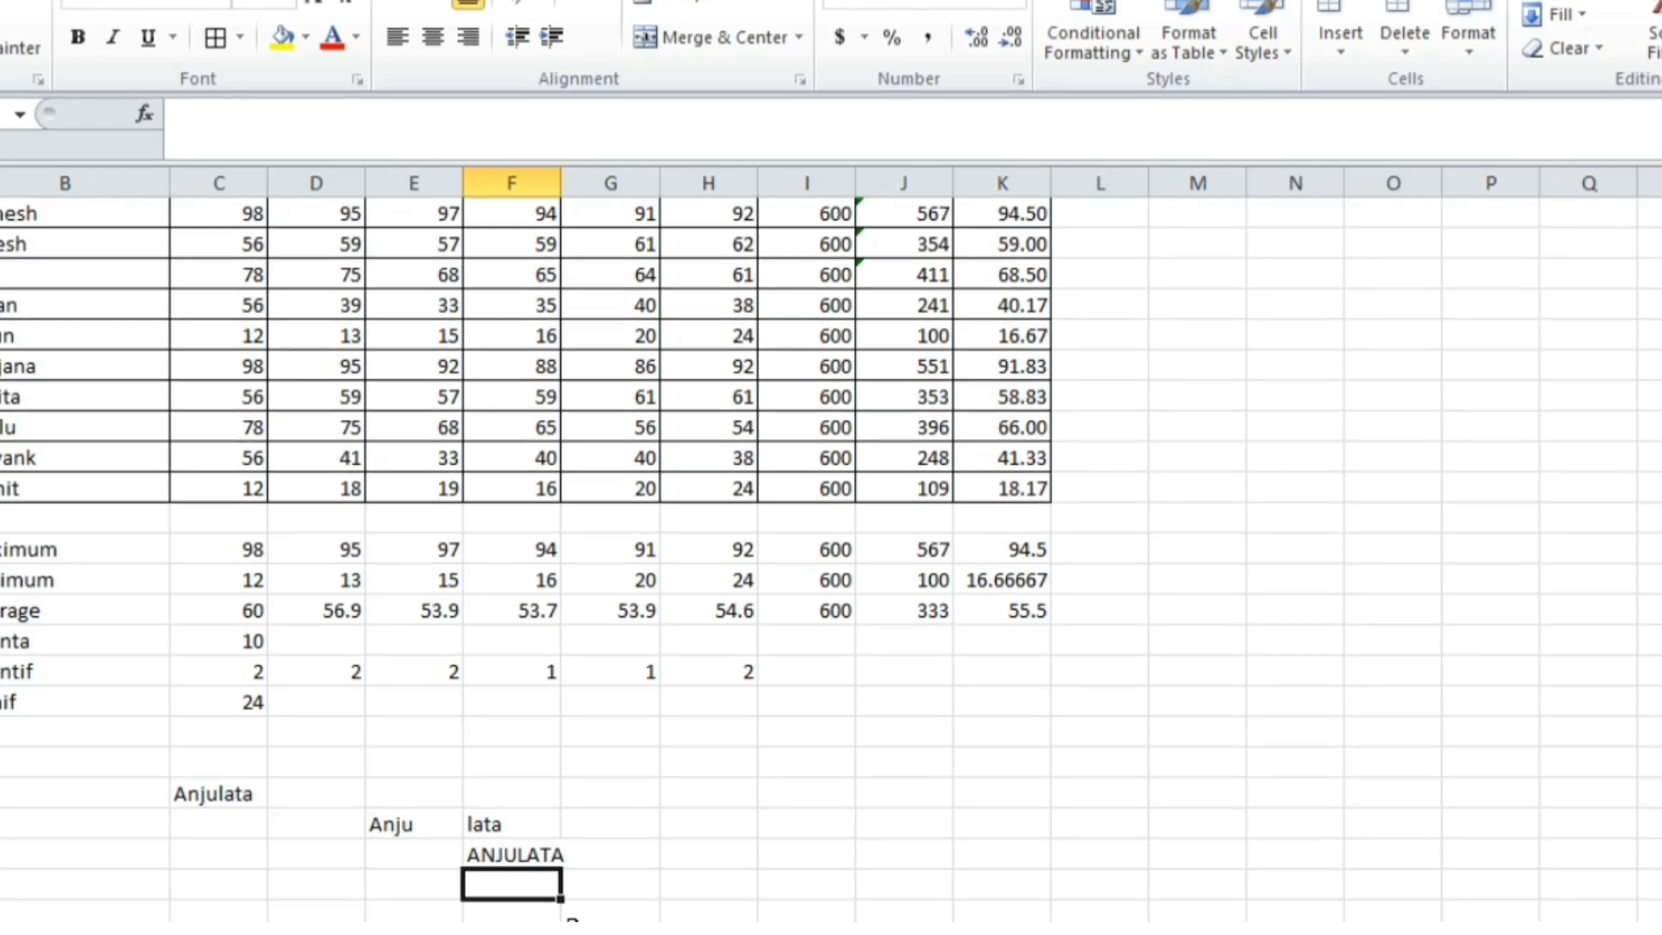
# Show the sample name in lowercase below it with =LOWER(C23)
pyautogui.write('=')
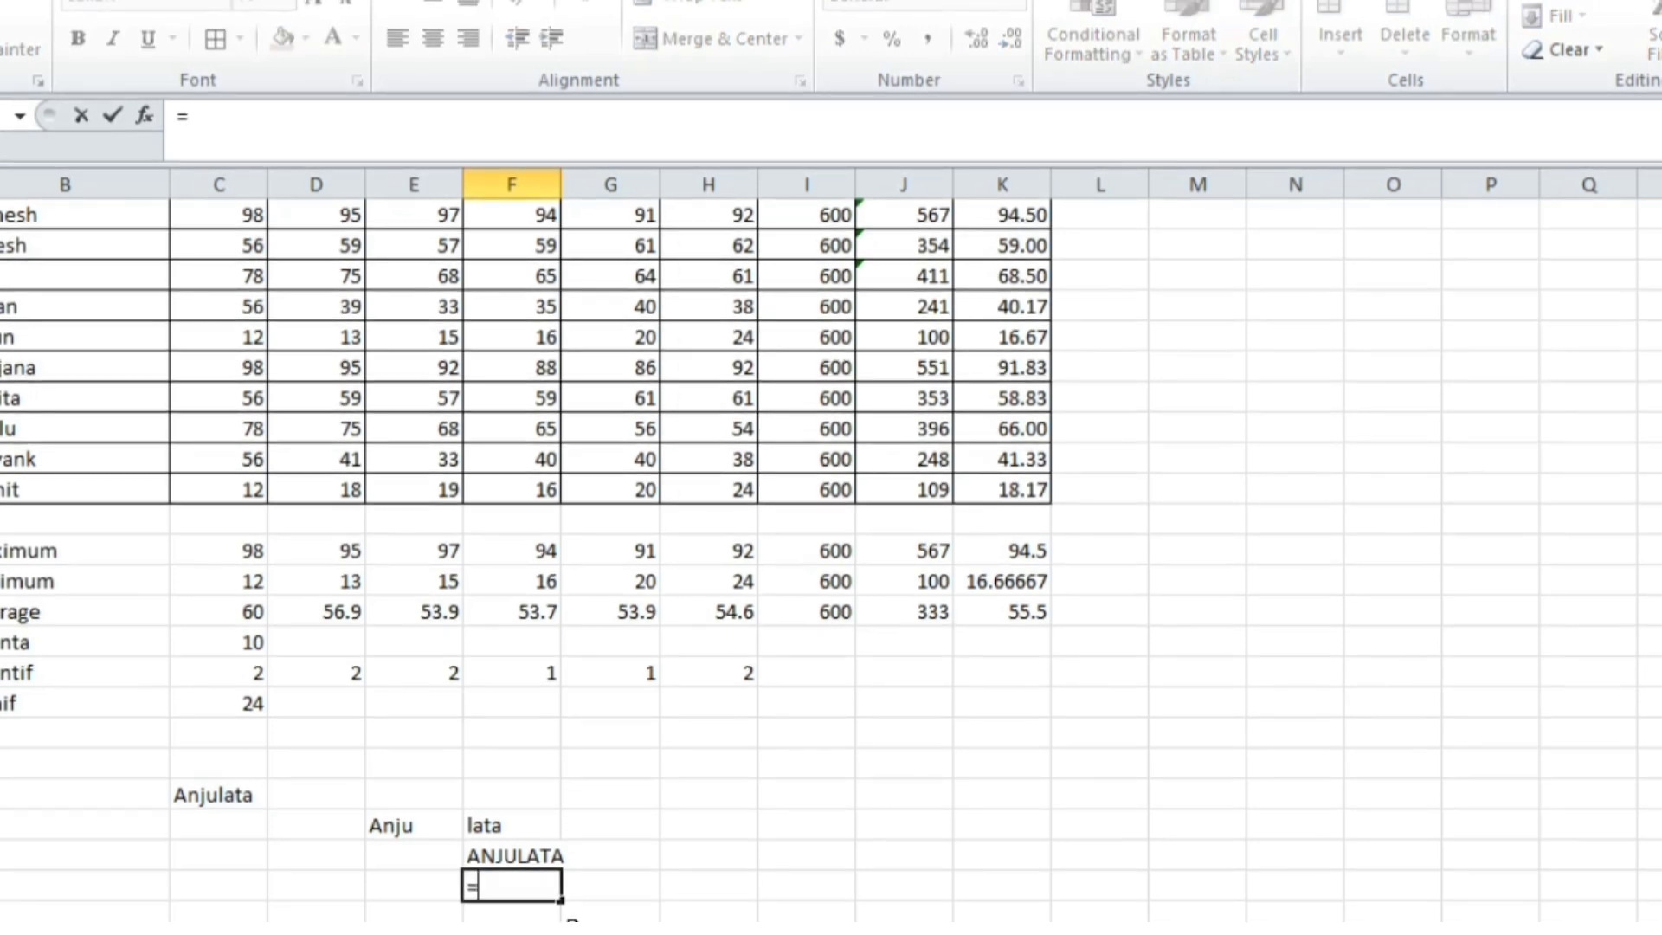
pyautogui.write('lowe')
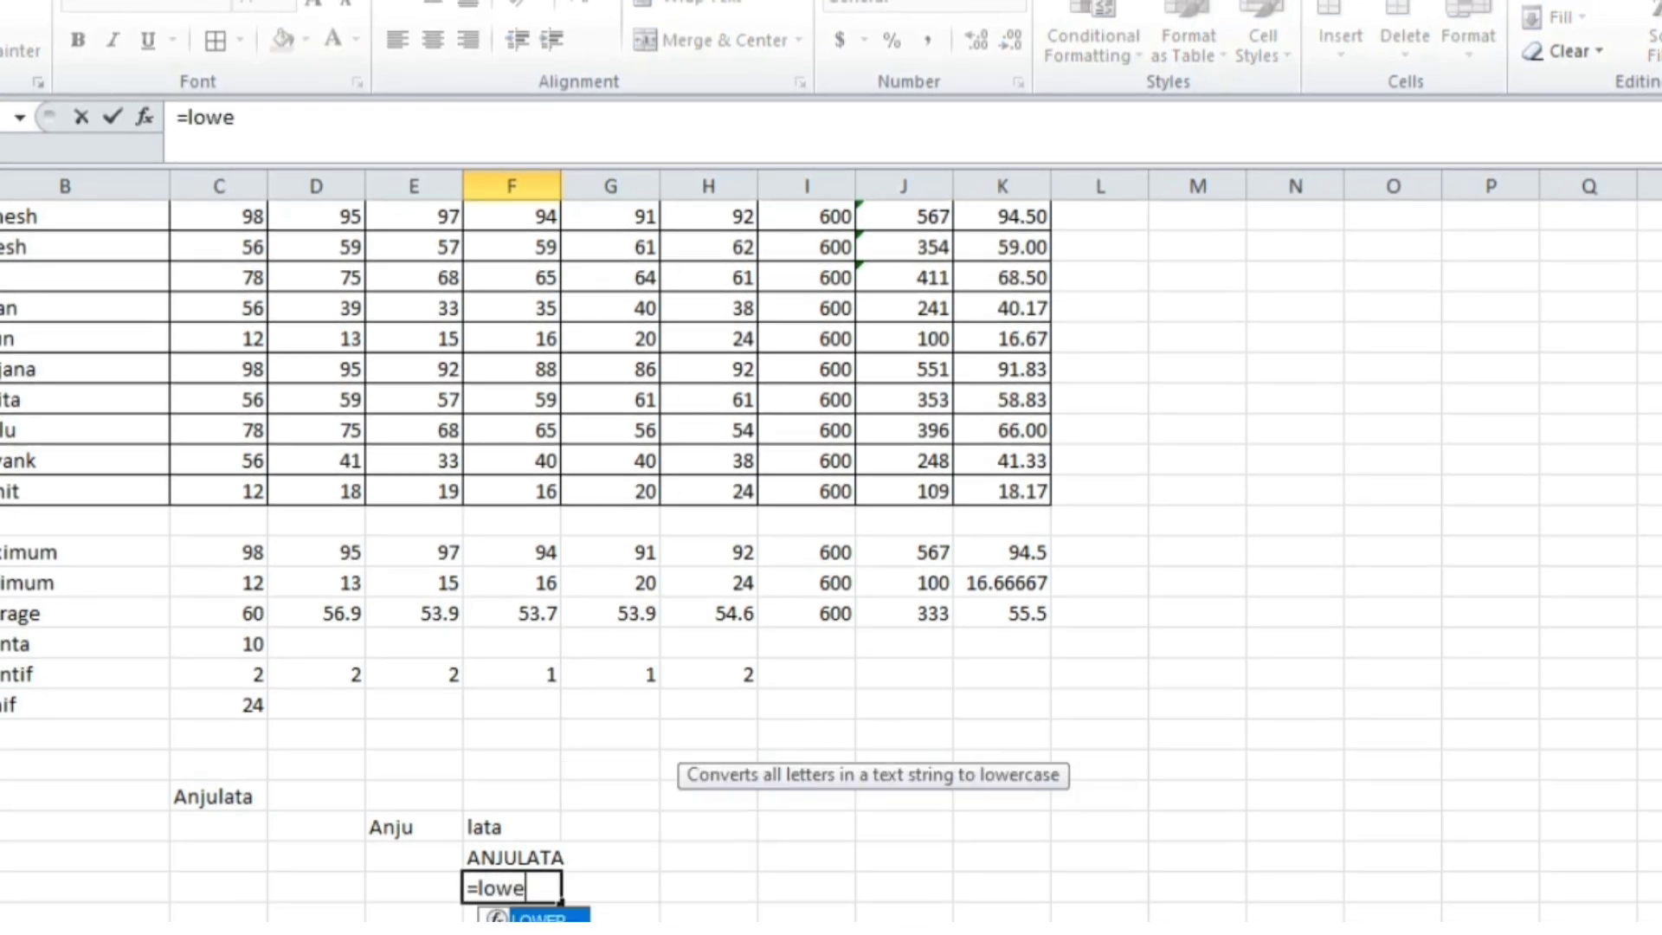
pyautogui.write('r(')
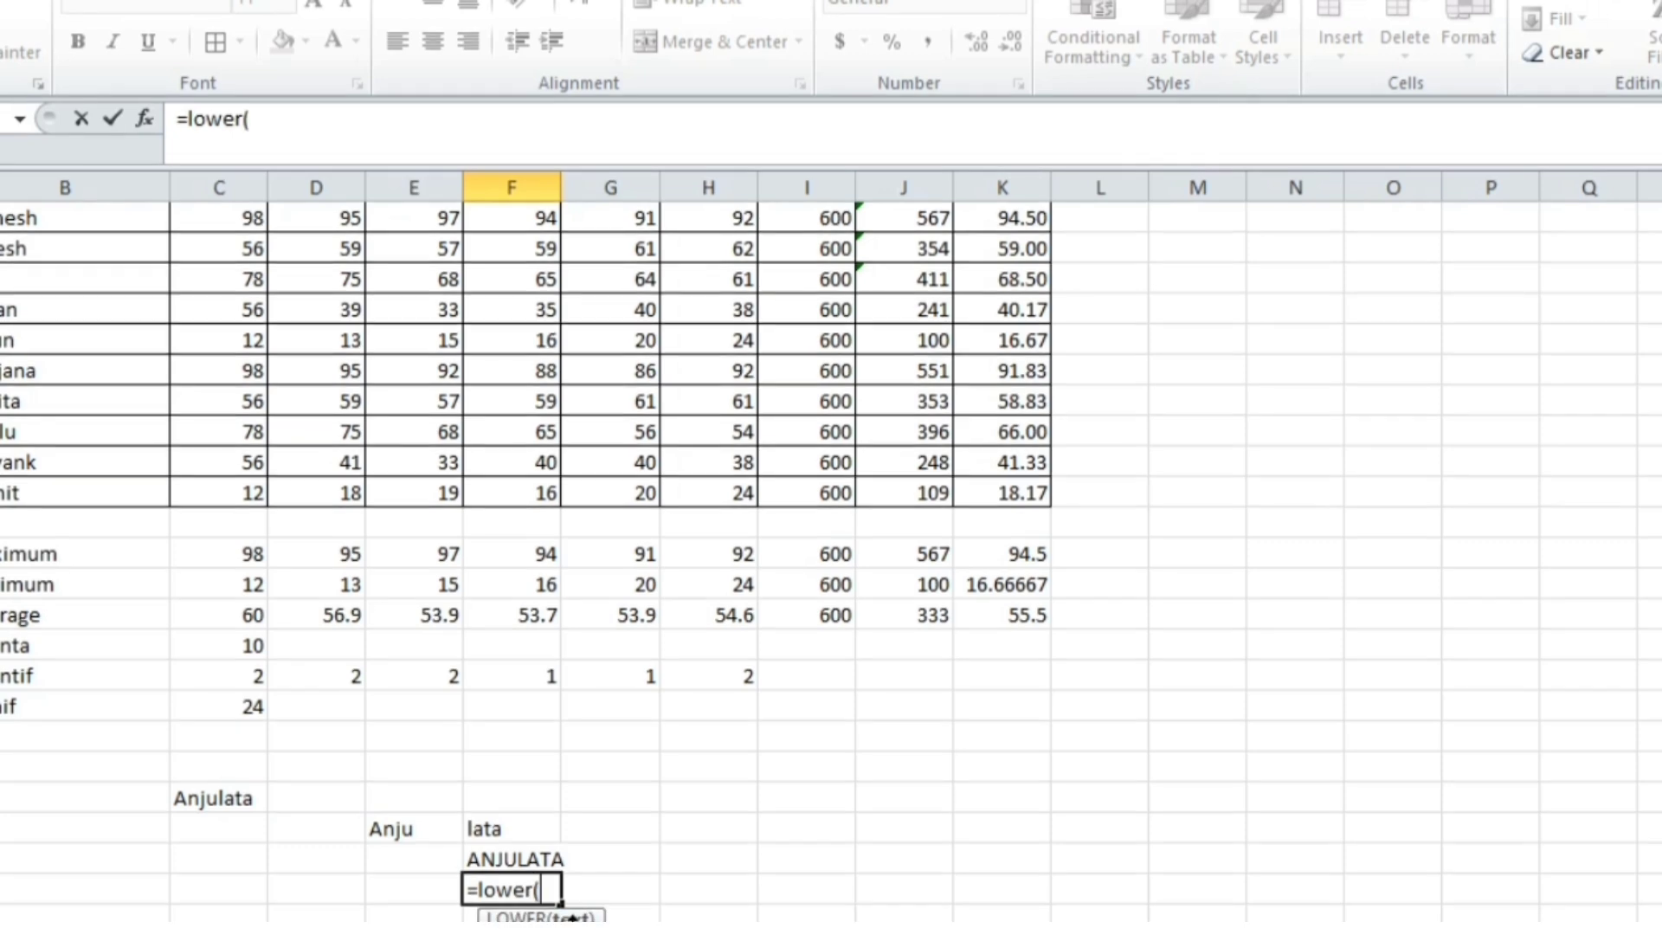
pyautogui.click(231, 800)
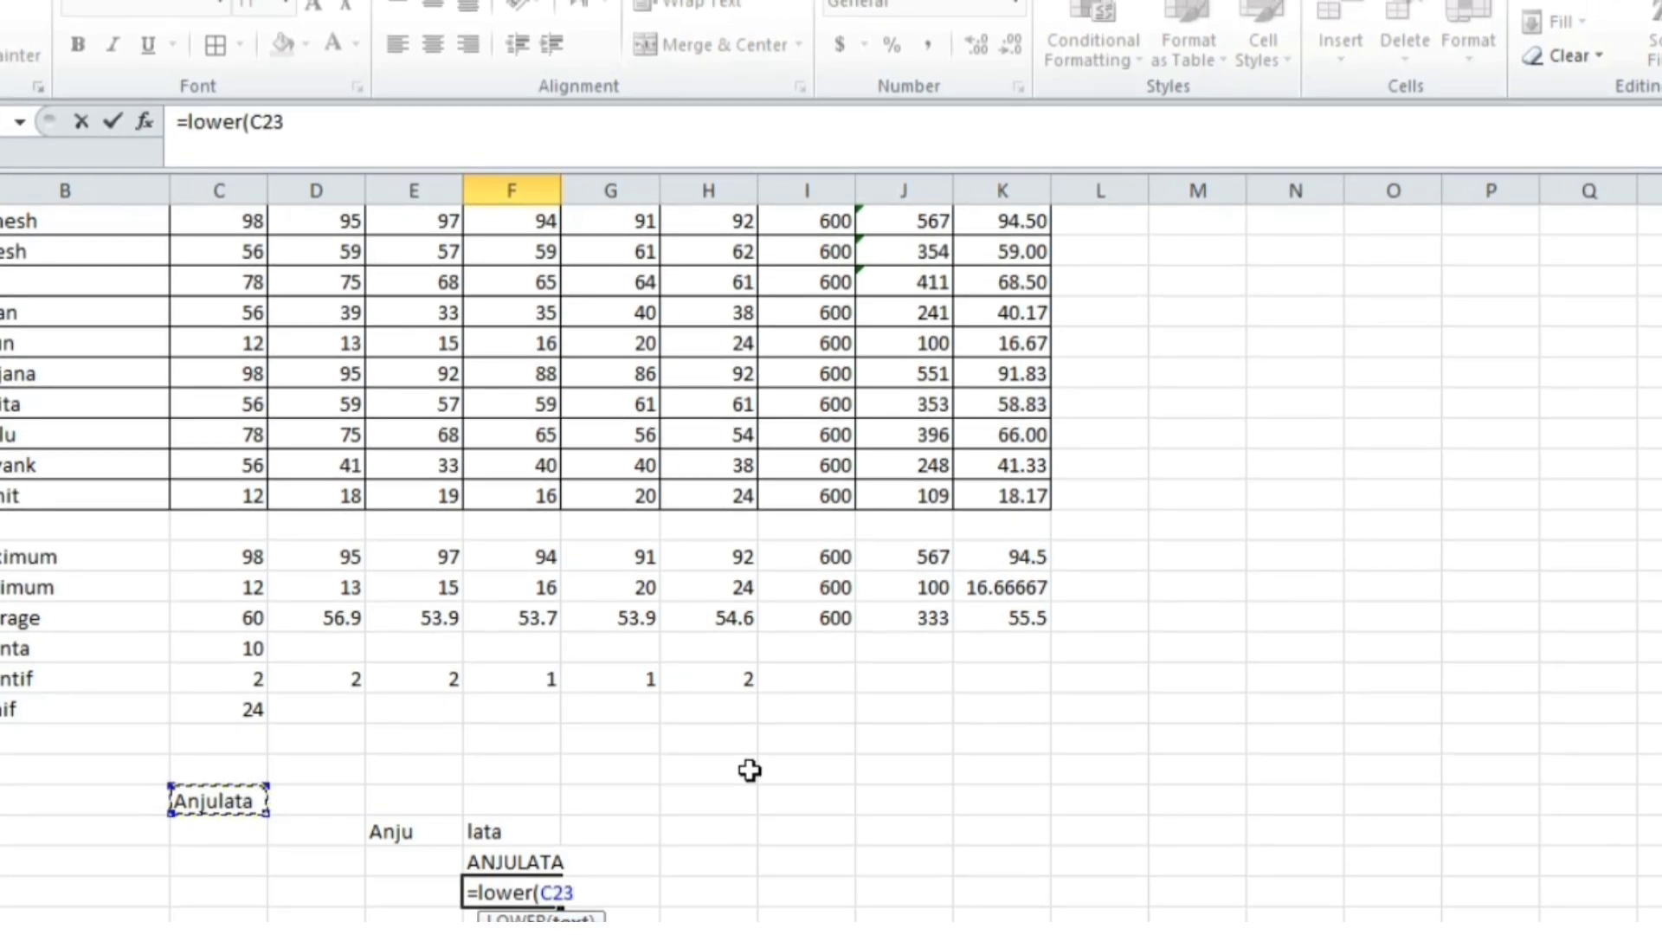
pyautogui.write(')')
pyautogui.press('Return')
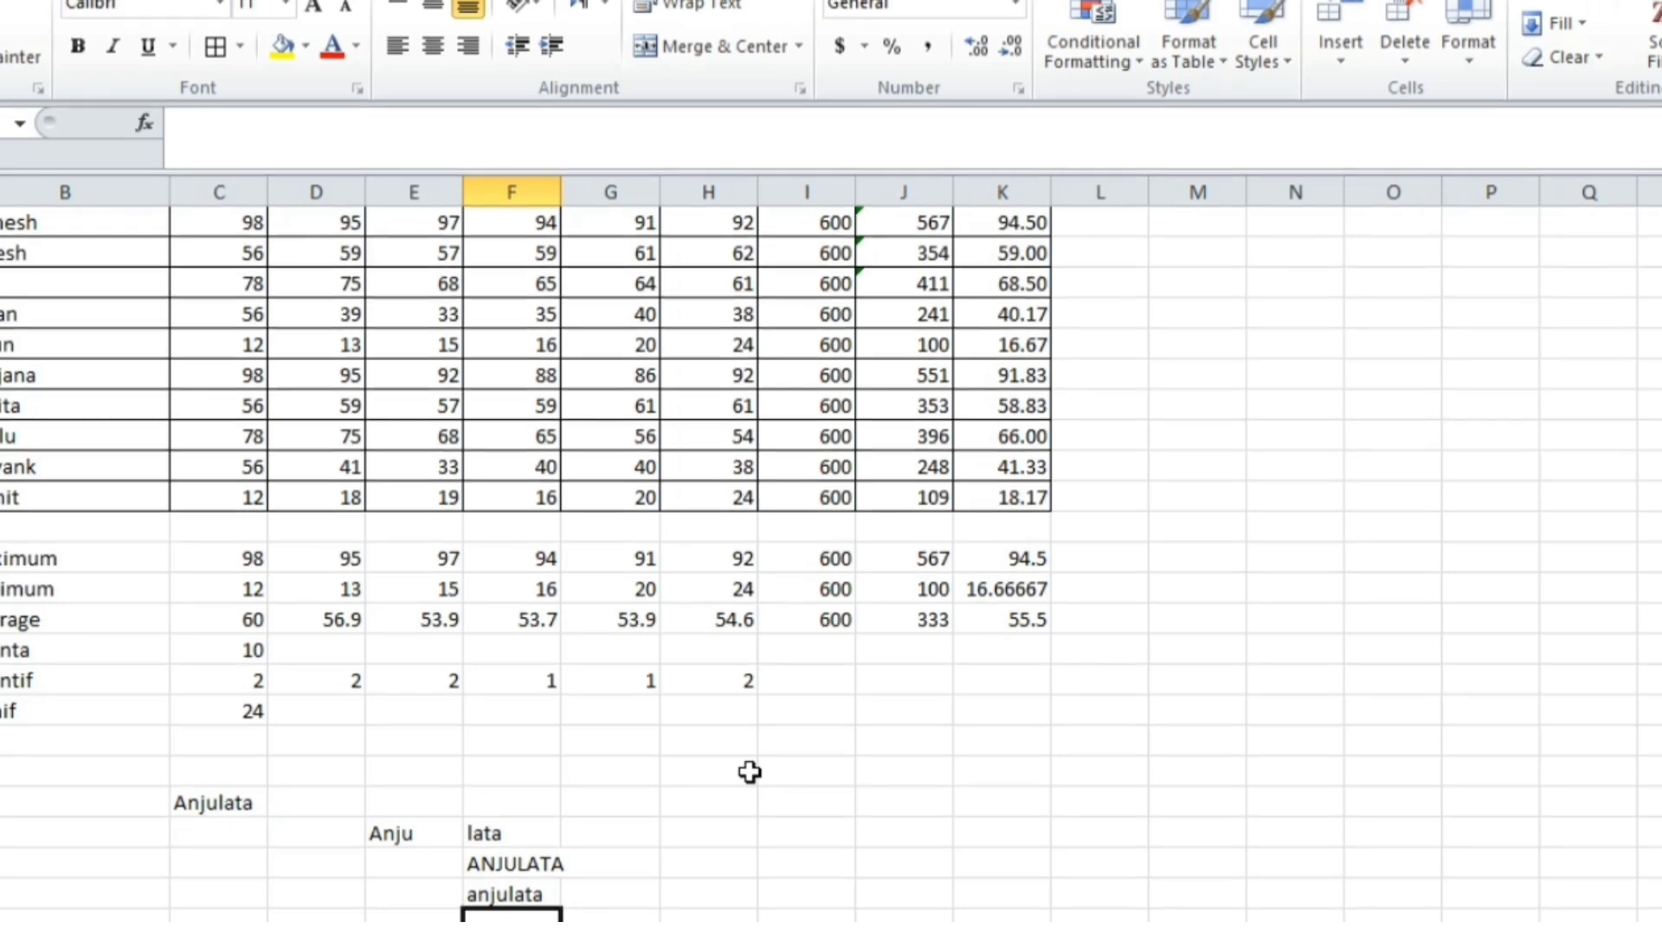
# Type a lowercase sample name in I23 and capitalise it in I25 with =PROPER(I23)
pyautogui.click(806, 798)
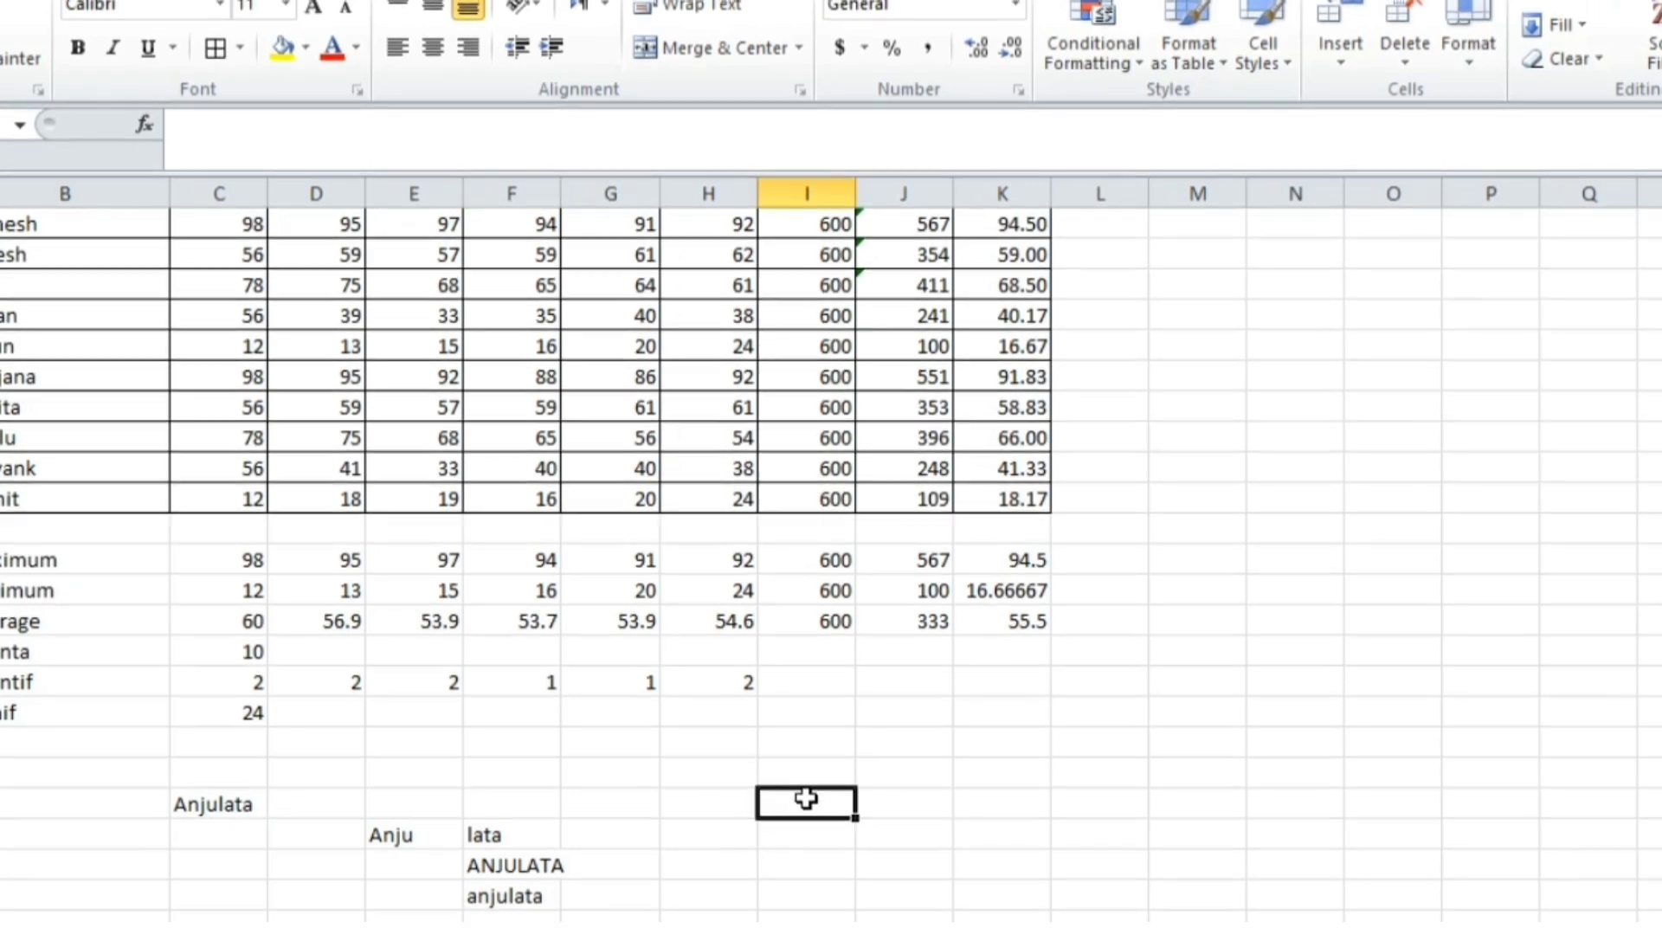
pyautogui.write('N')
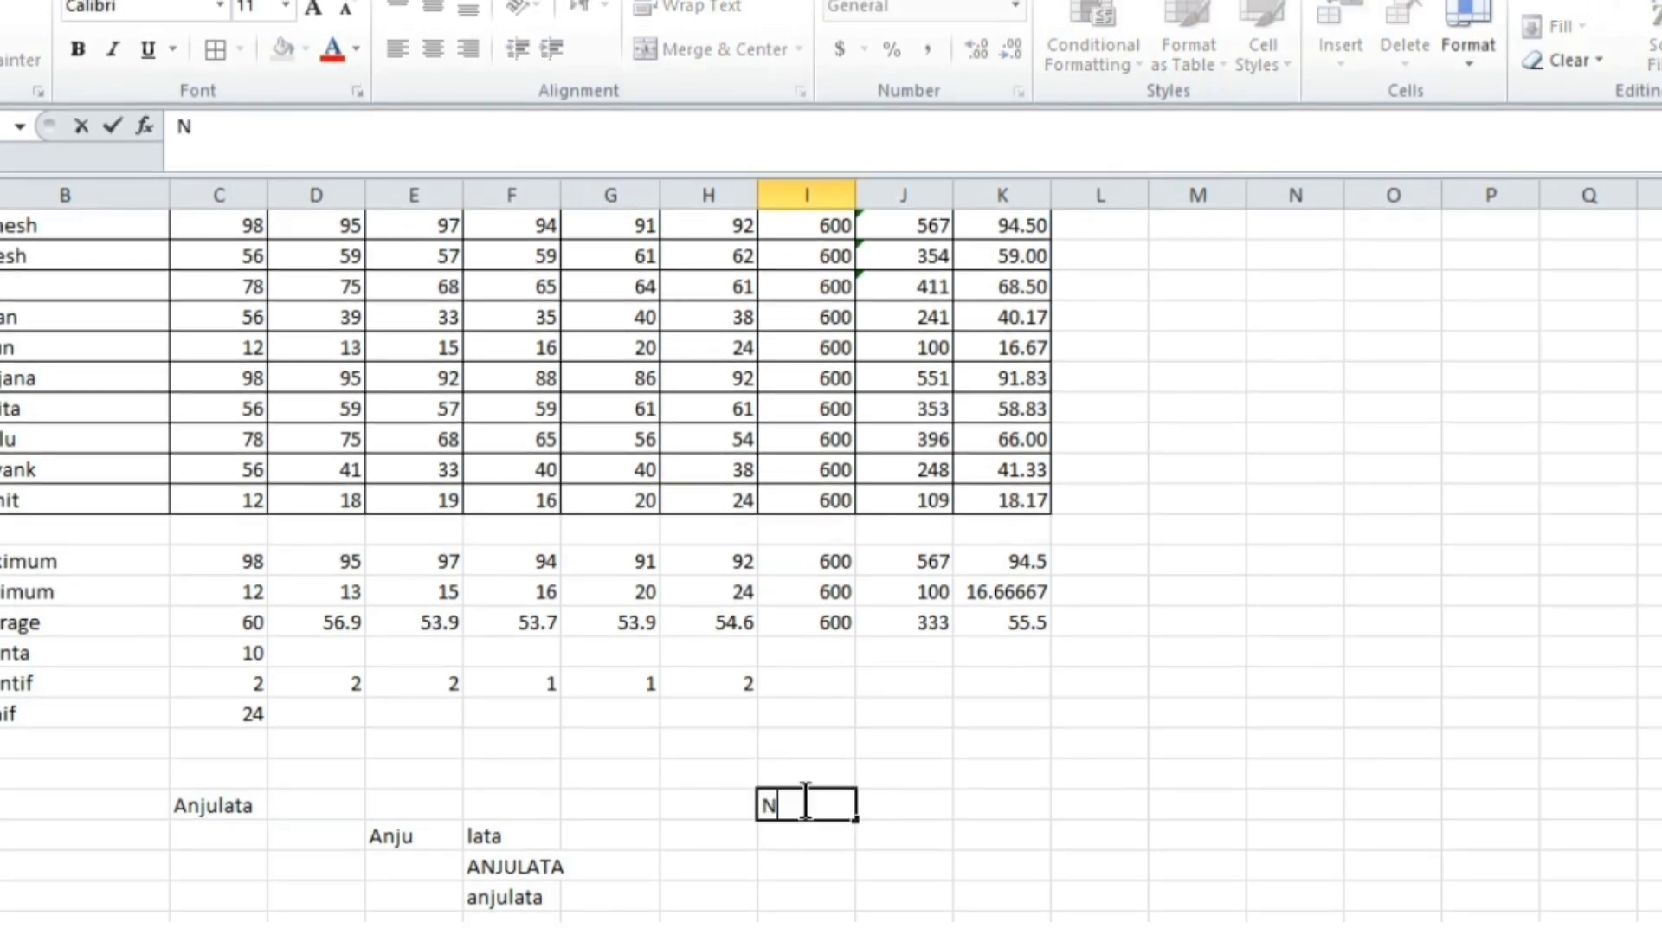
pyautogui.press('BackSpace')
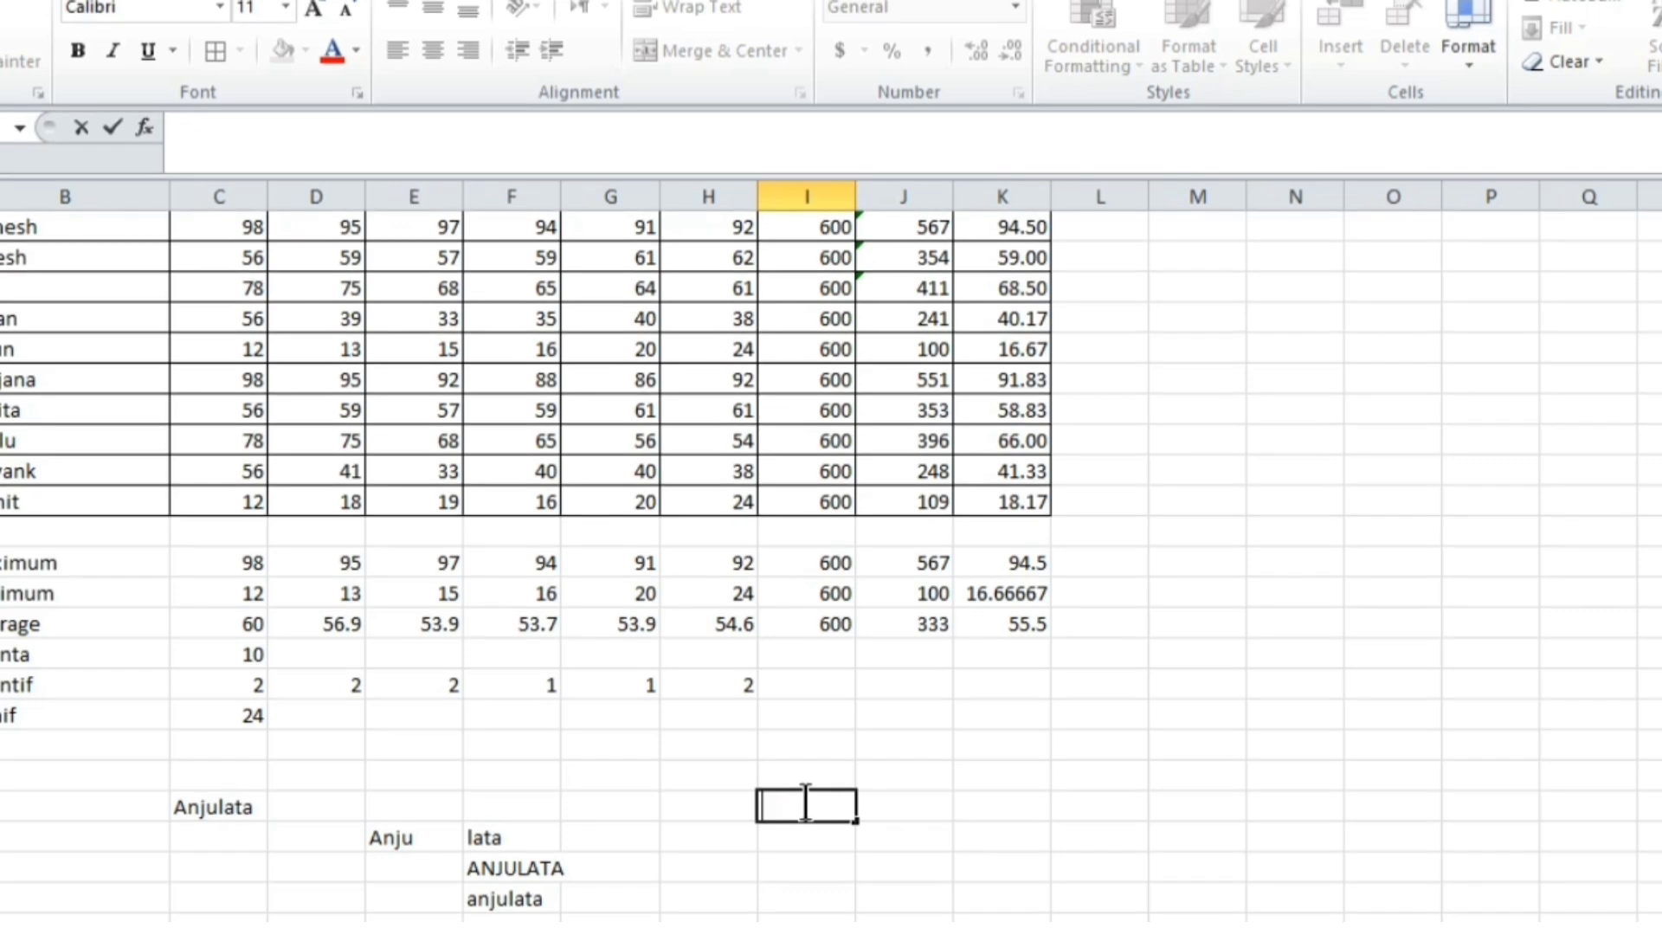
pyautogui.write('nav')
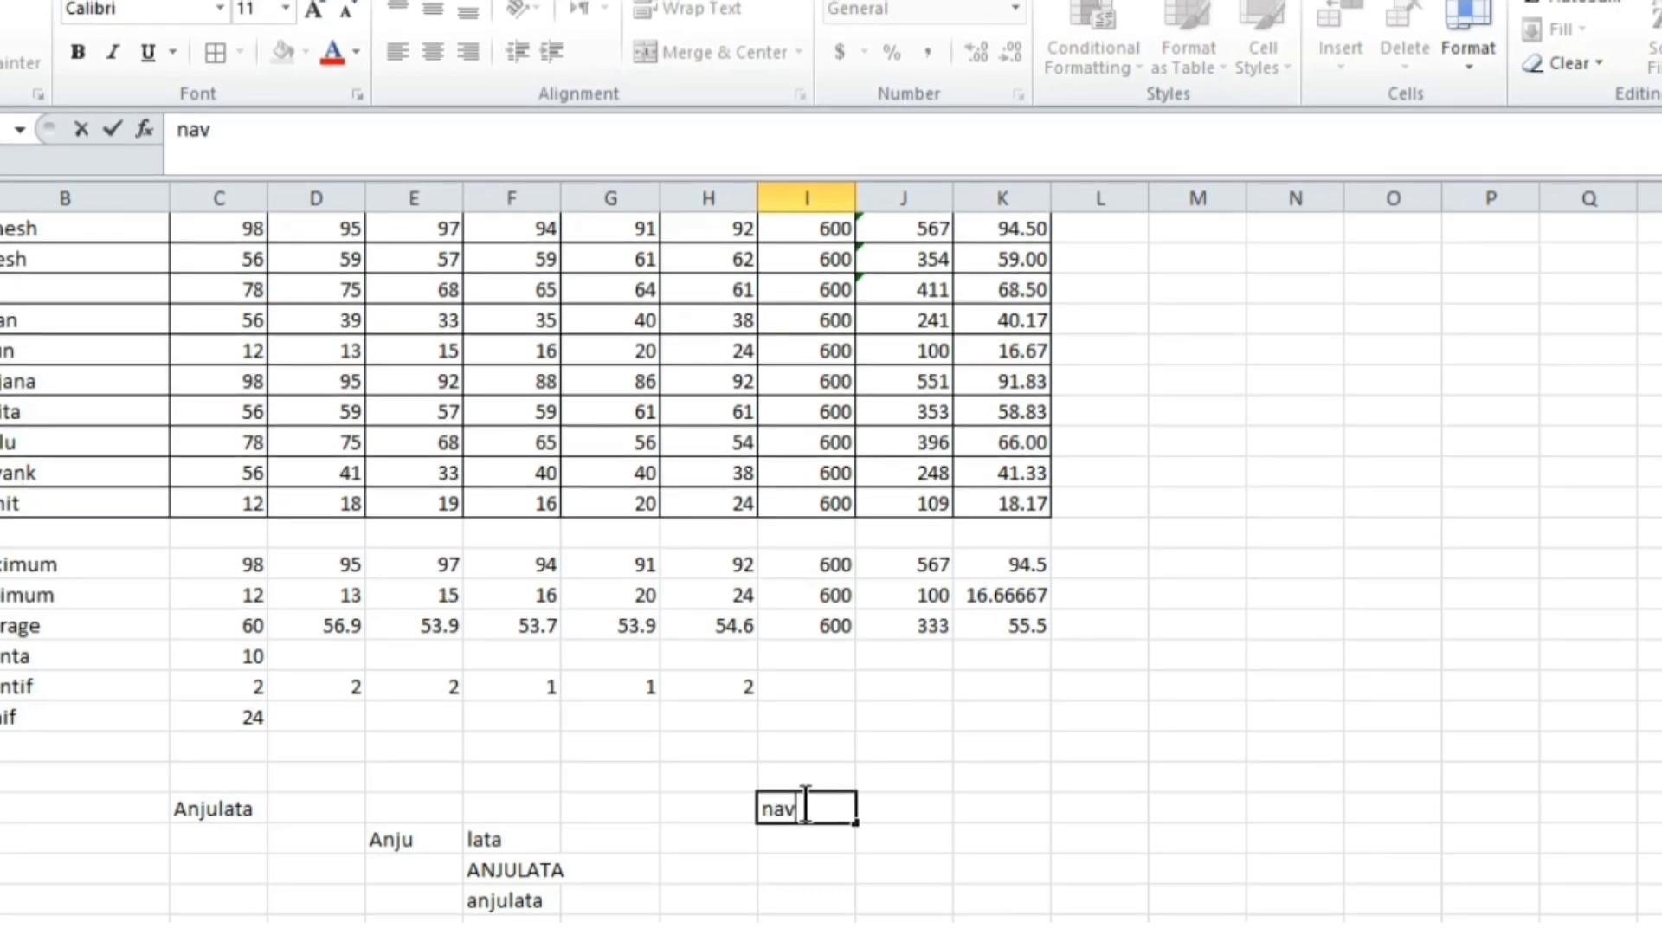
pyautogui.write('een')
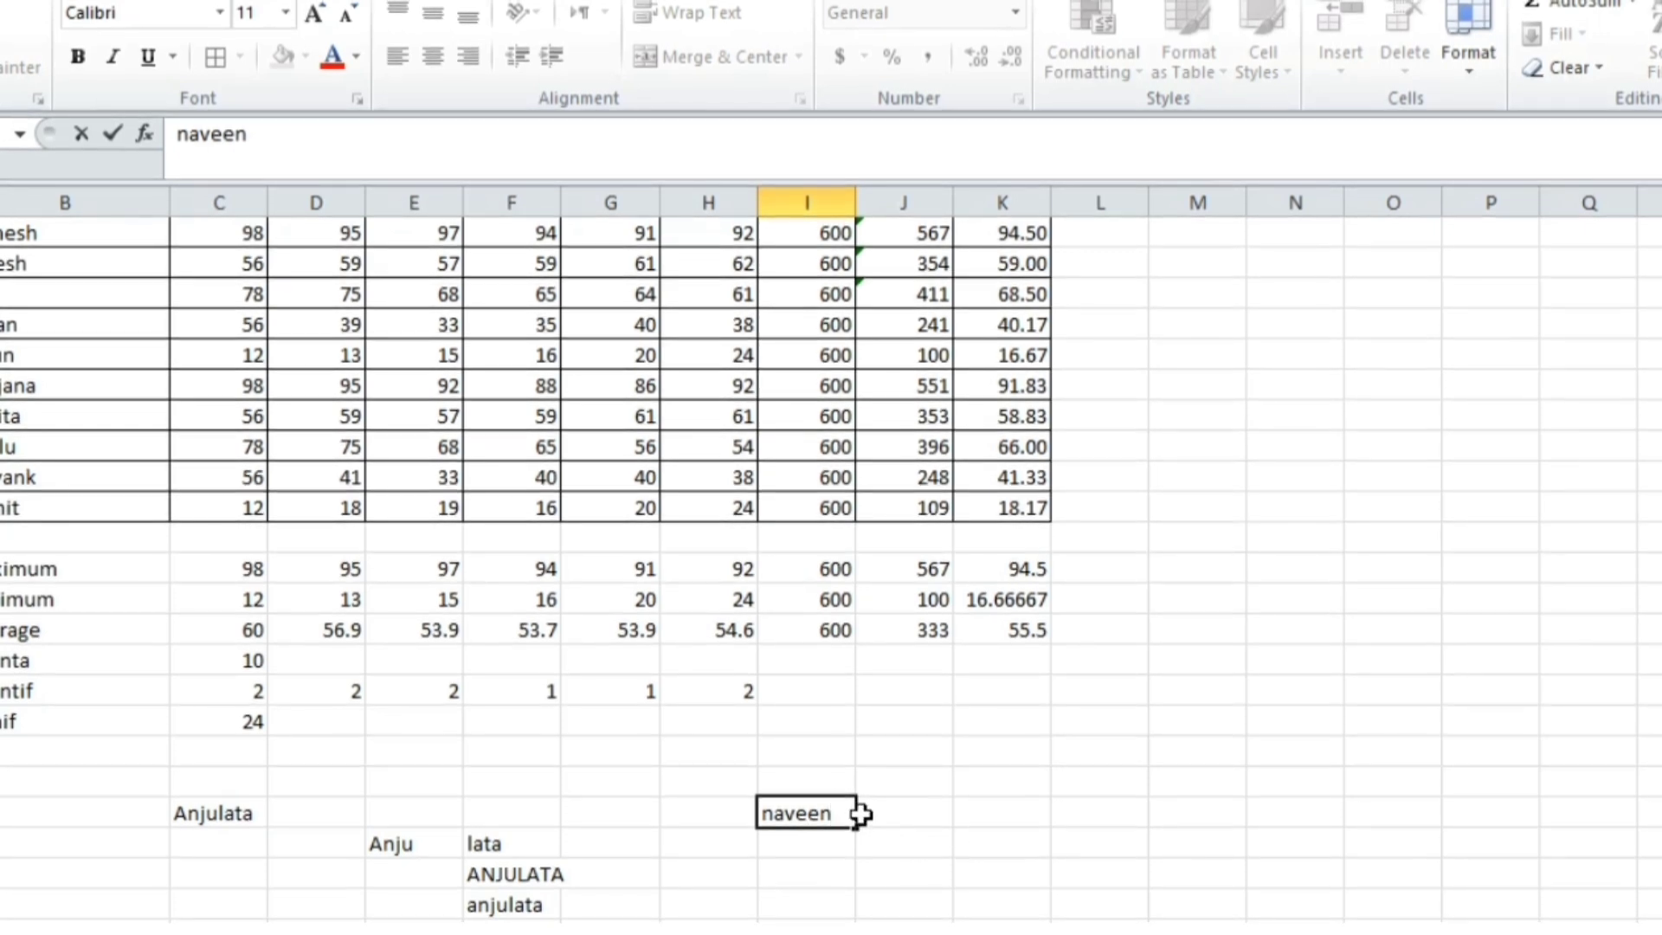
pyautogui.click(833, 862)
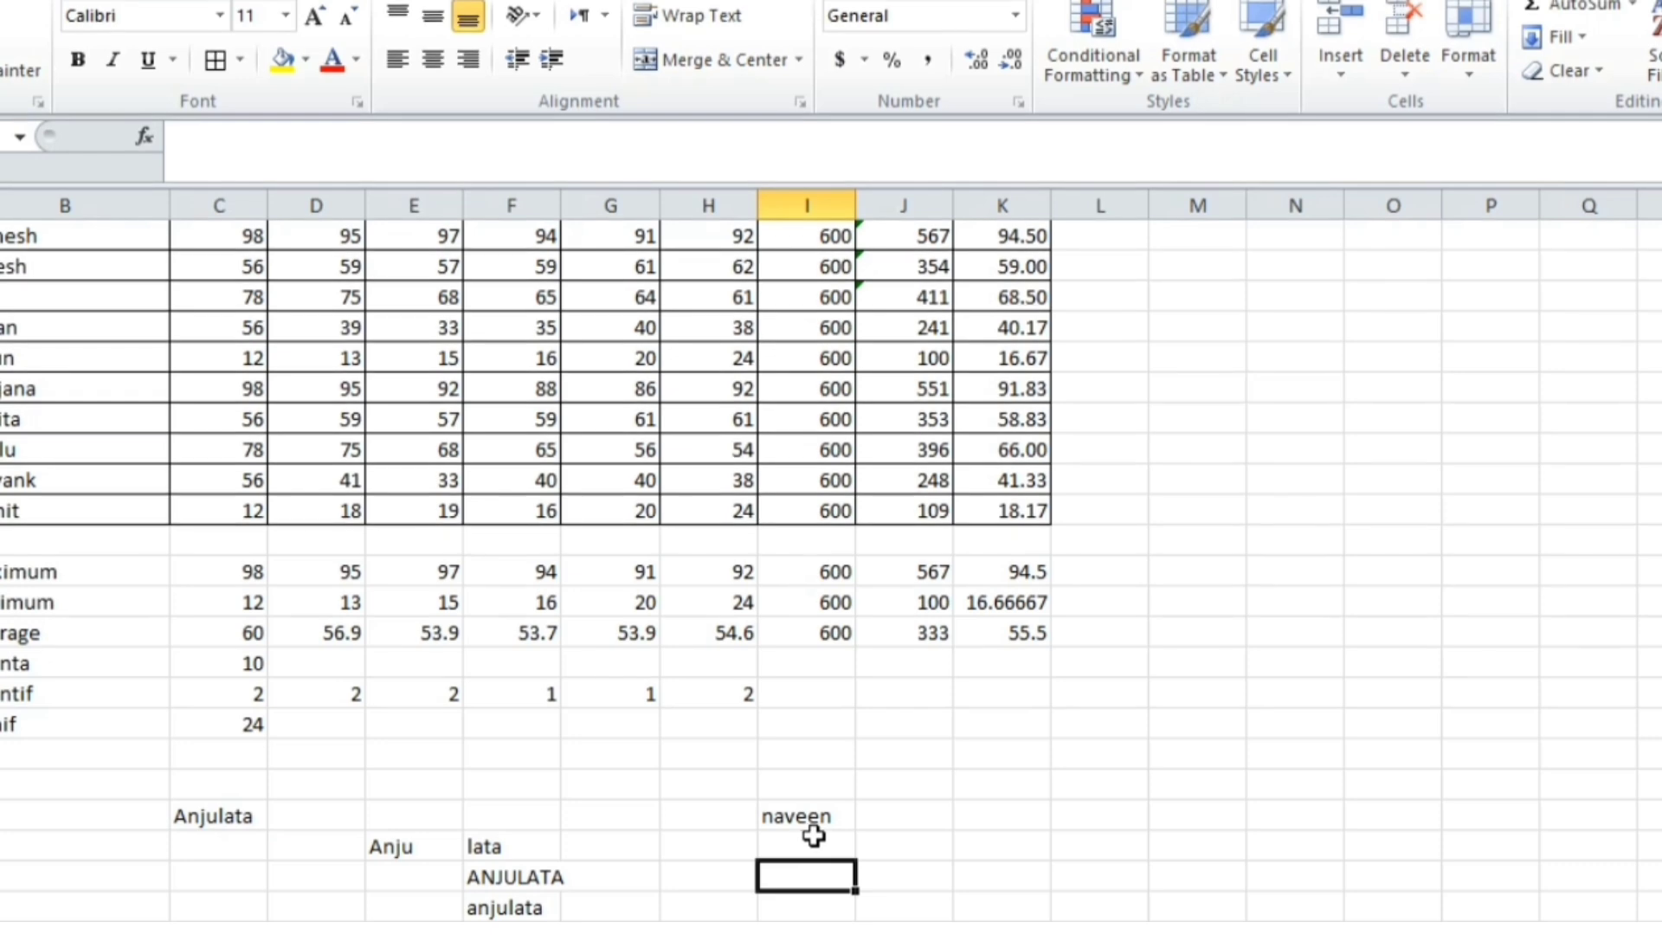
pyautogui.write('=')
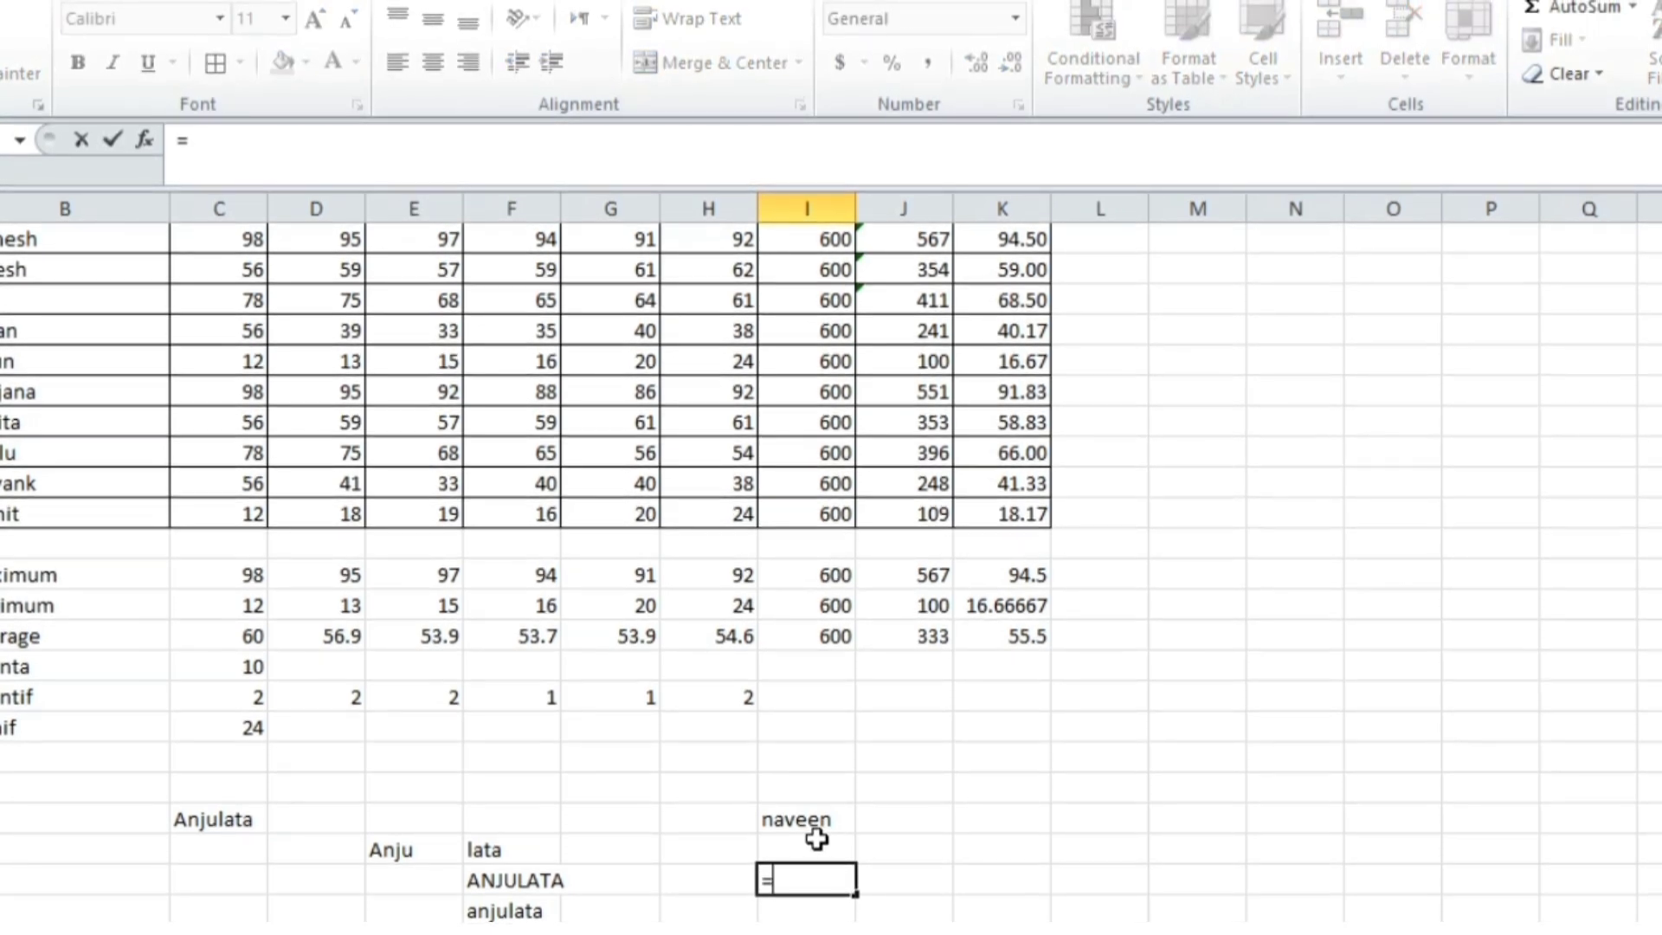
pyautogui.write('proper')
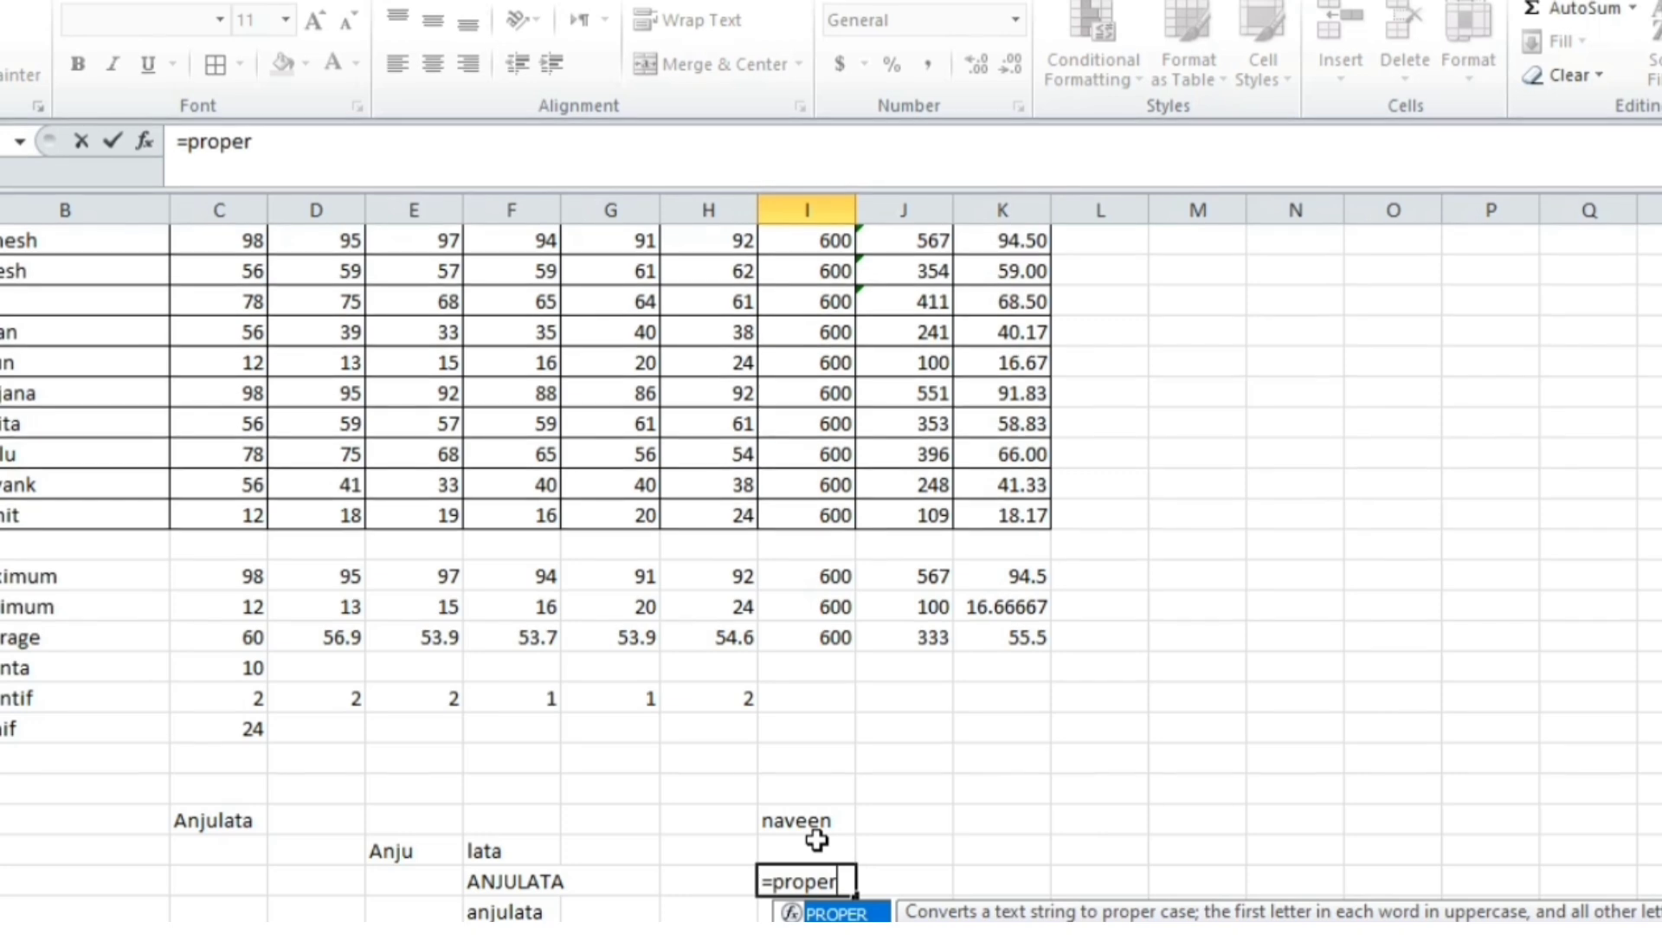
pyautogui.write('(')
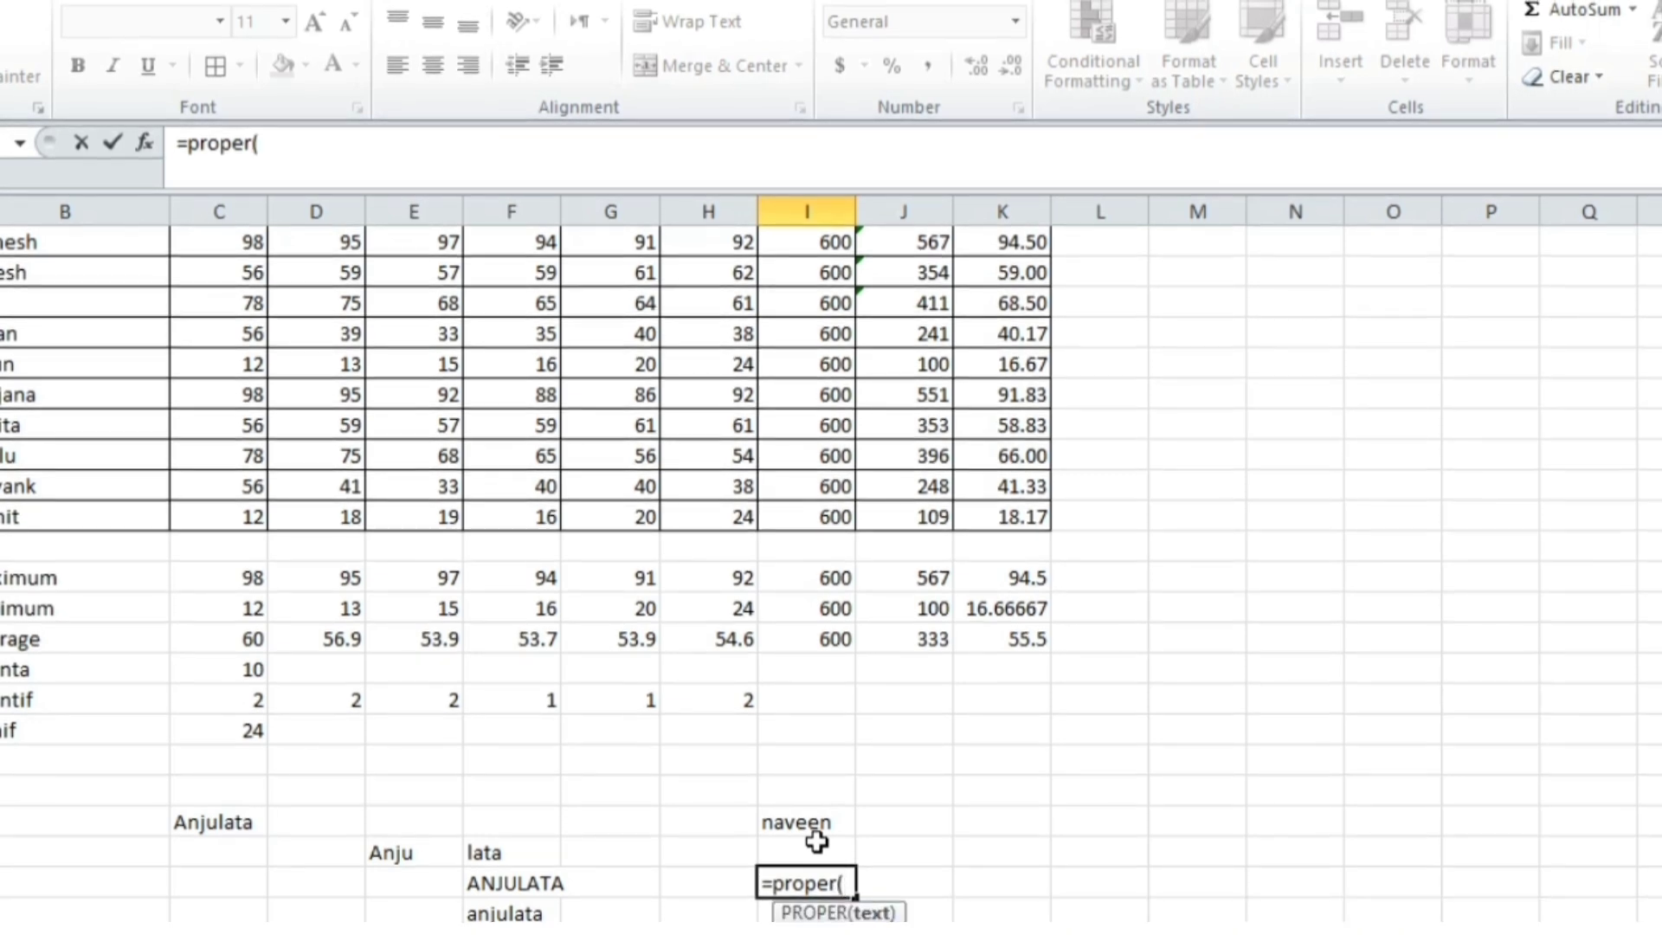
pyautogui.click(804, 823)
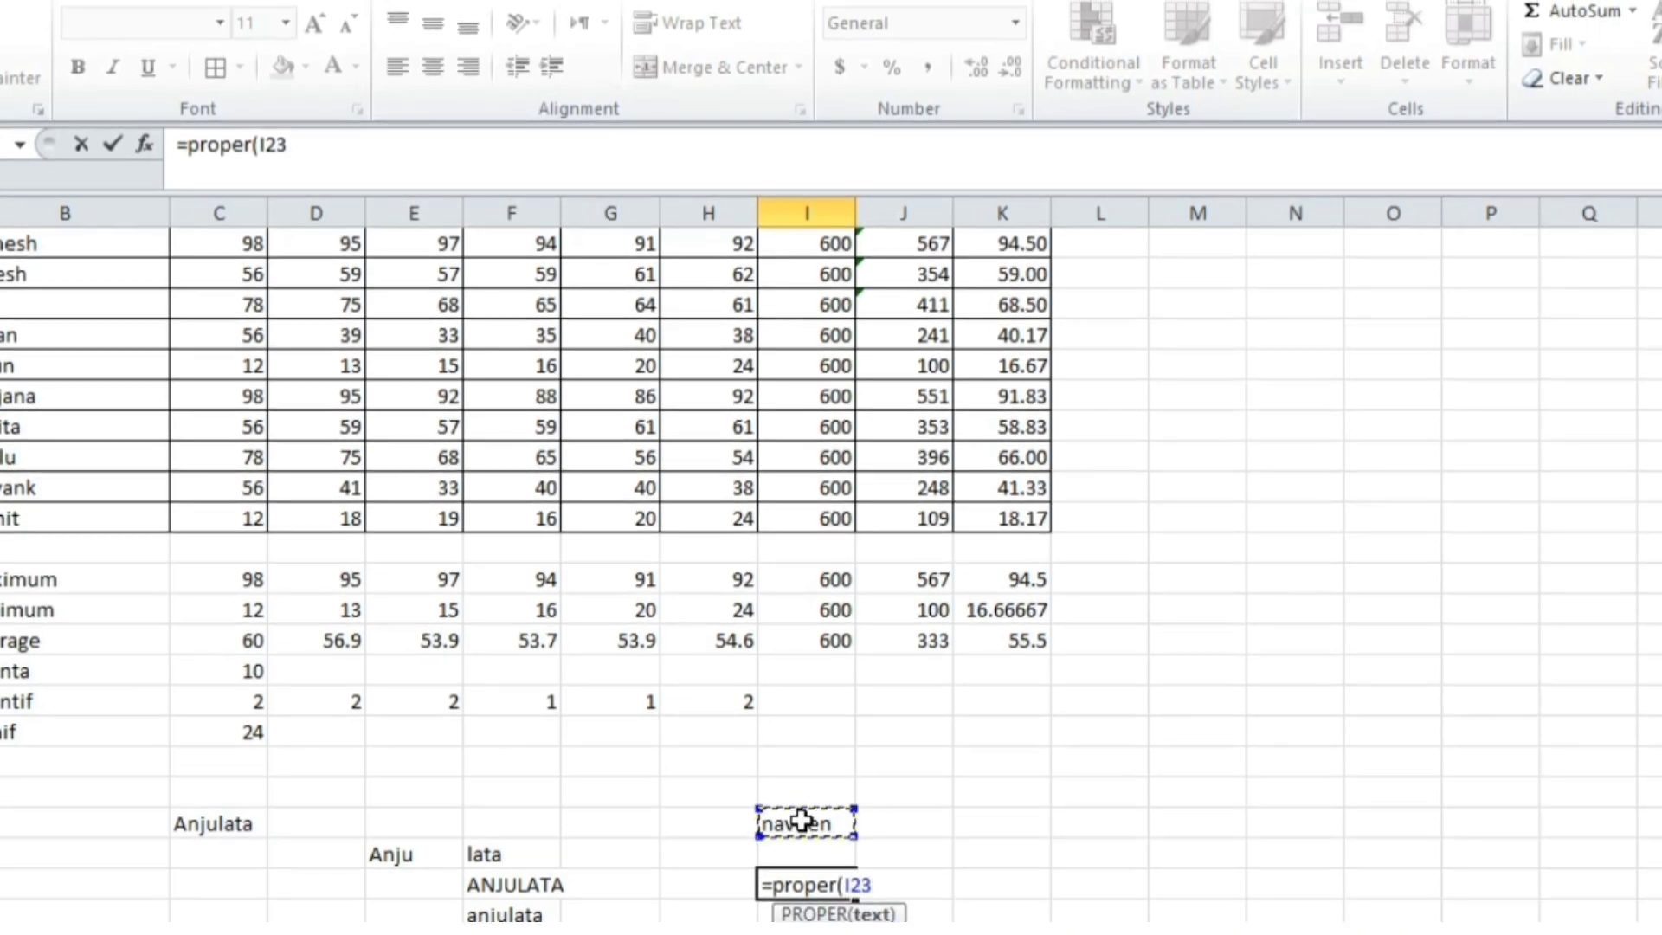
pyautogui.press('Return')
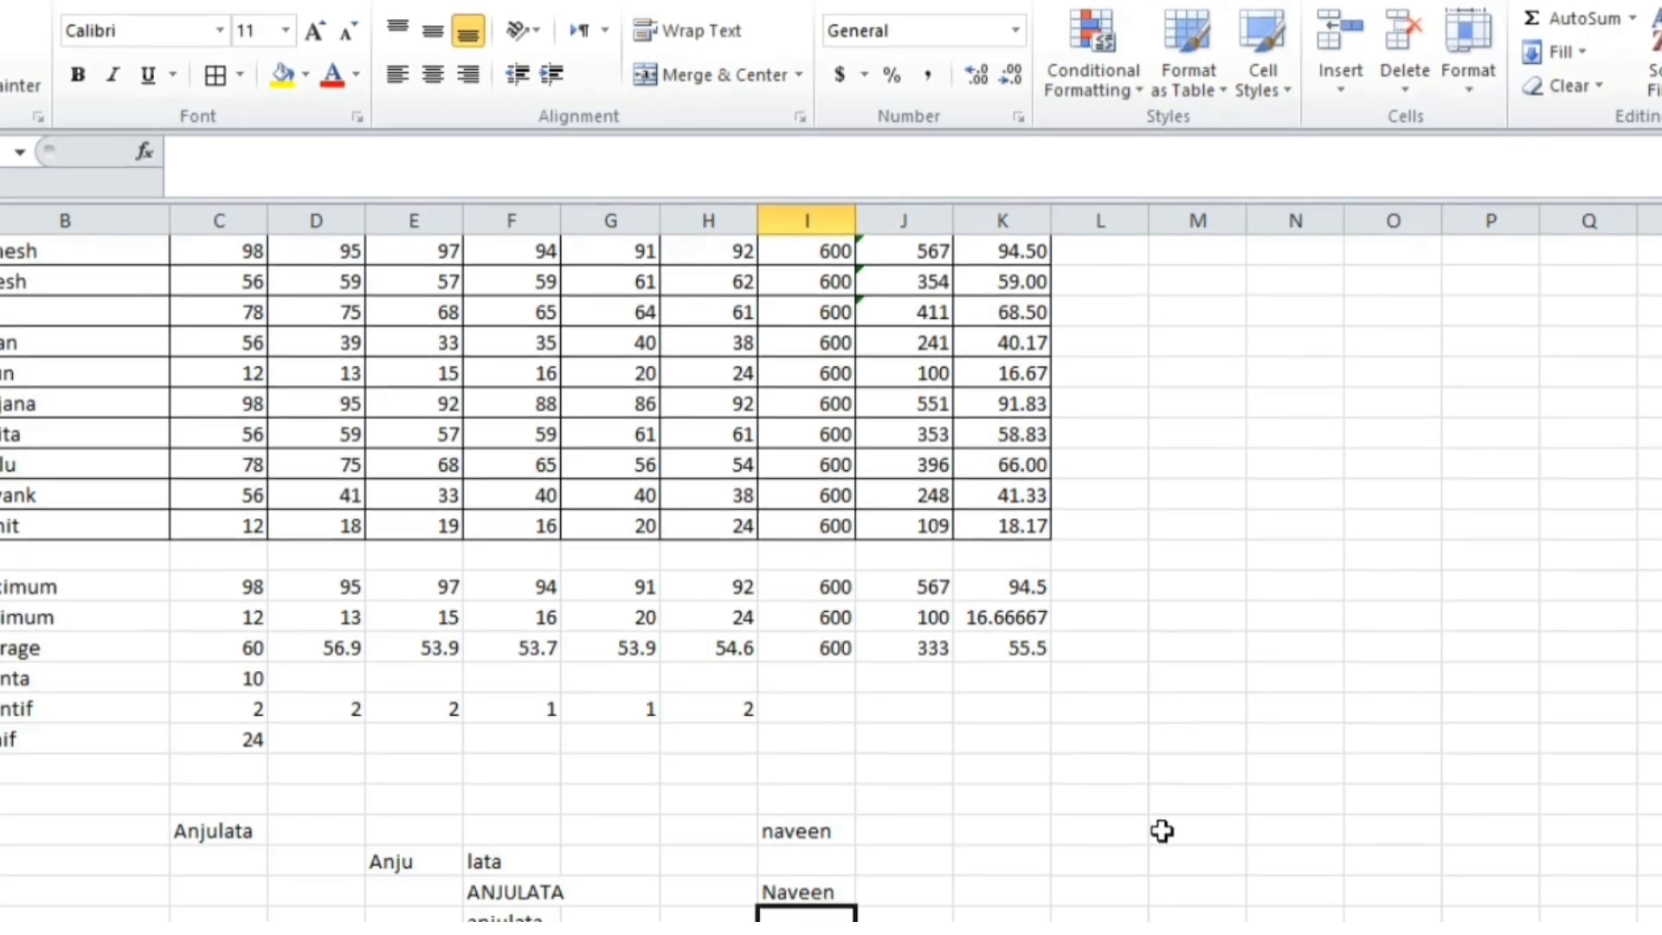
# Enter the numbers 5, 6 and 8 in L23:N23
pyautogui.click(1127, 832)
pyautogui.write('5')
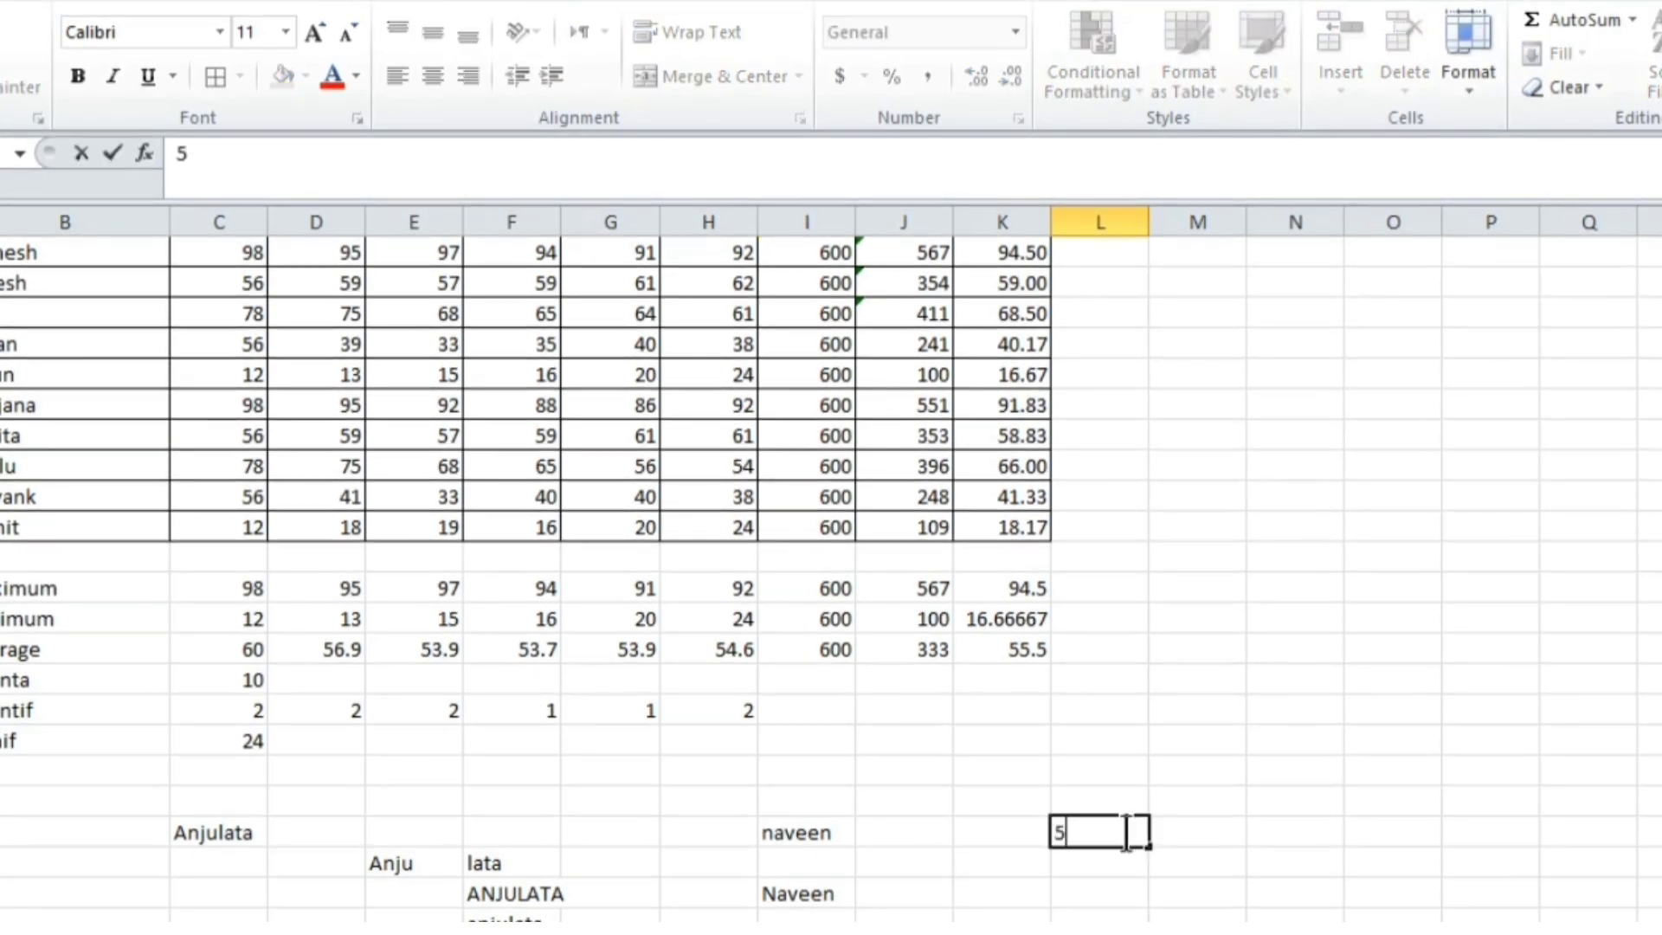
pyautogui.press('Tab')
pyautogui.write('6')
pyautogui.press('Tab')
pyautogui.write('8')
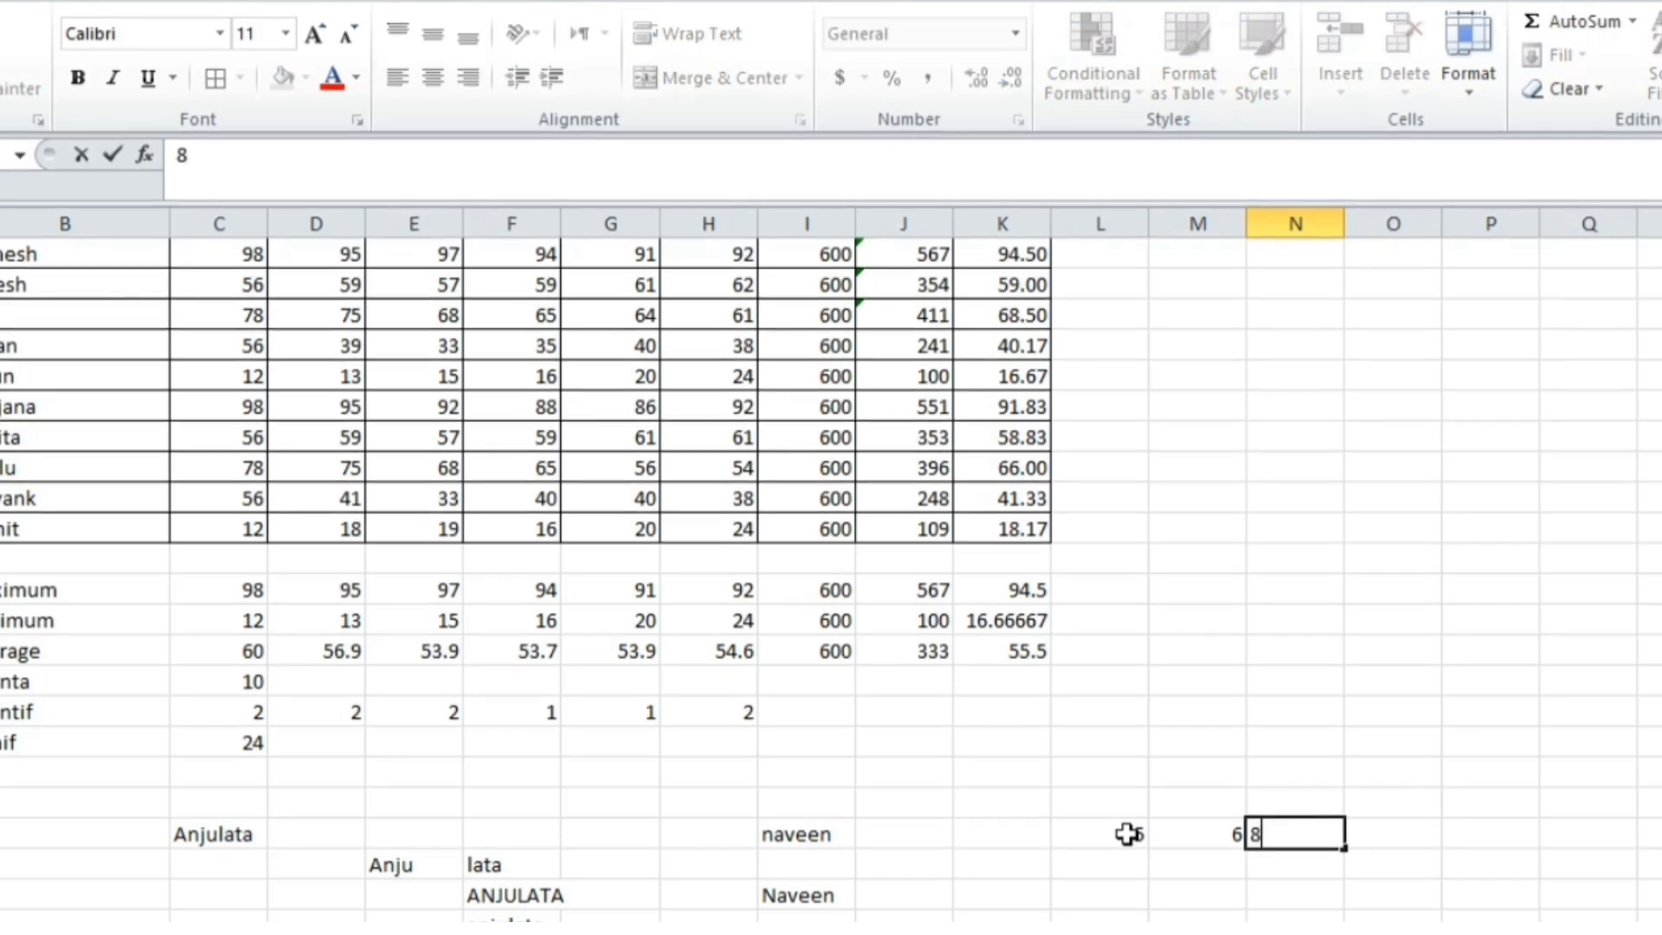
pyautogui.press('Tab')
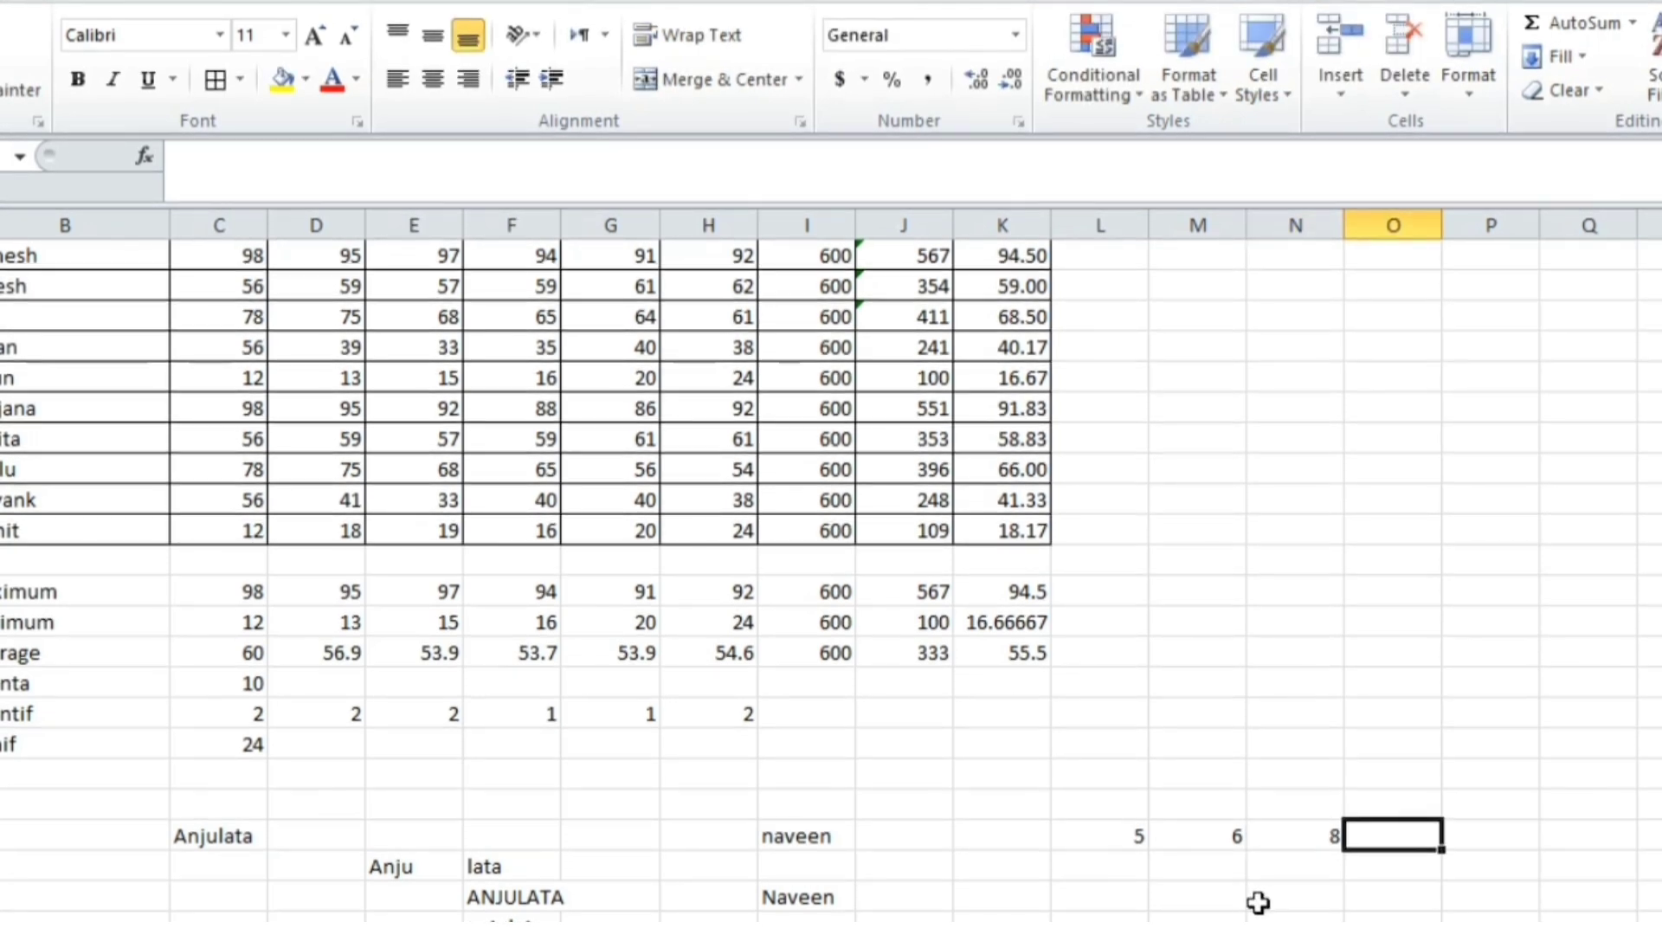
# Multiply 5, 6 and 8 with =PRODUCT(L23:N23) in M25, giving 240
pyautogui.click(1213, 895)
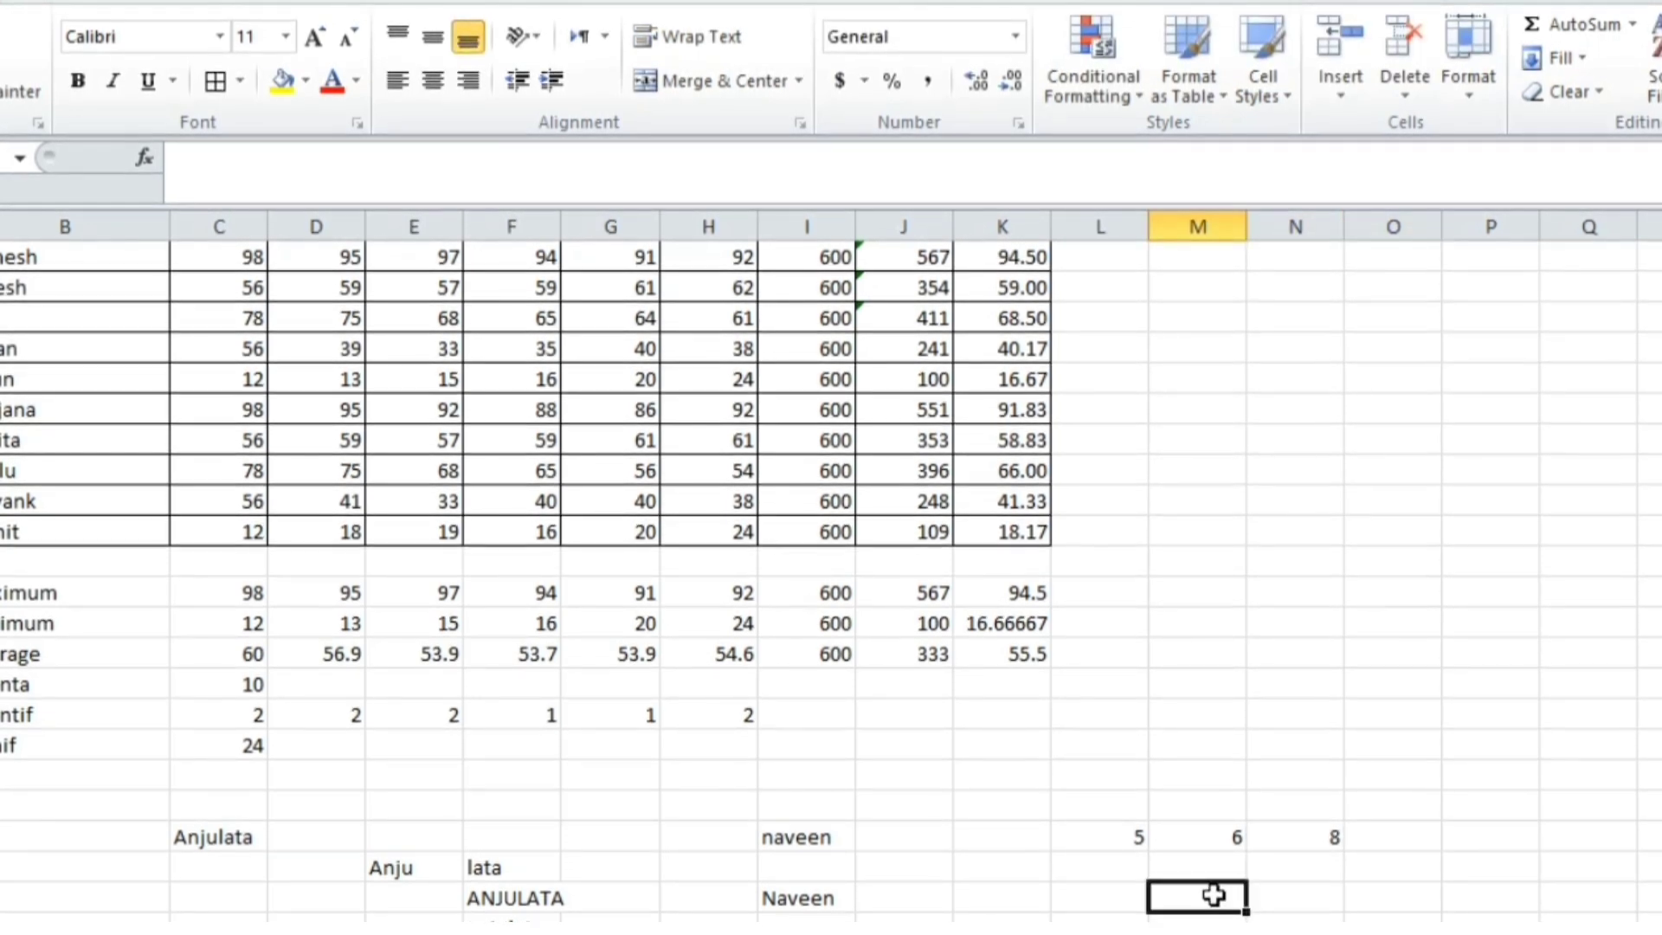
pyautogui.write('=pr')
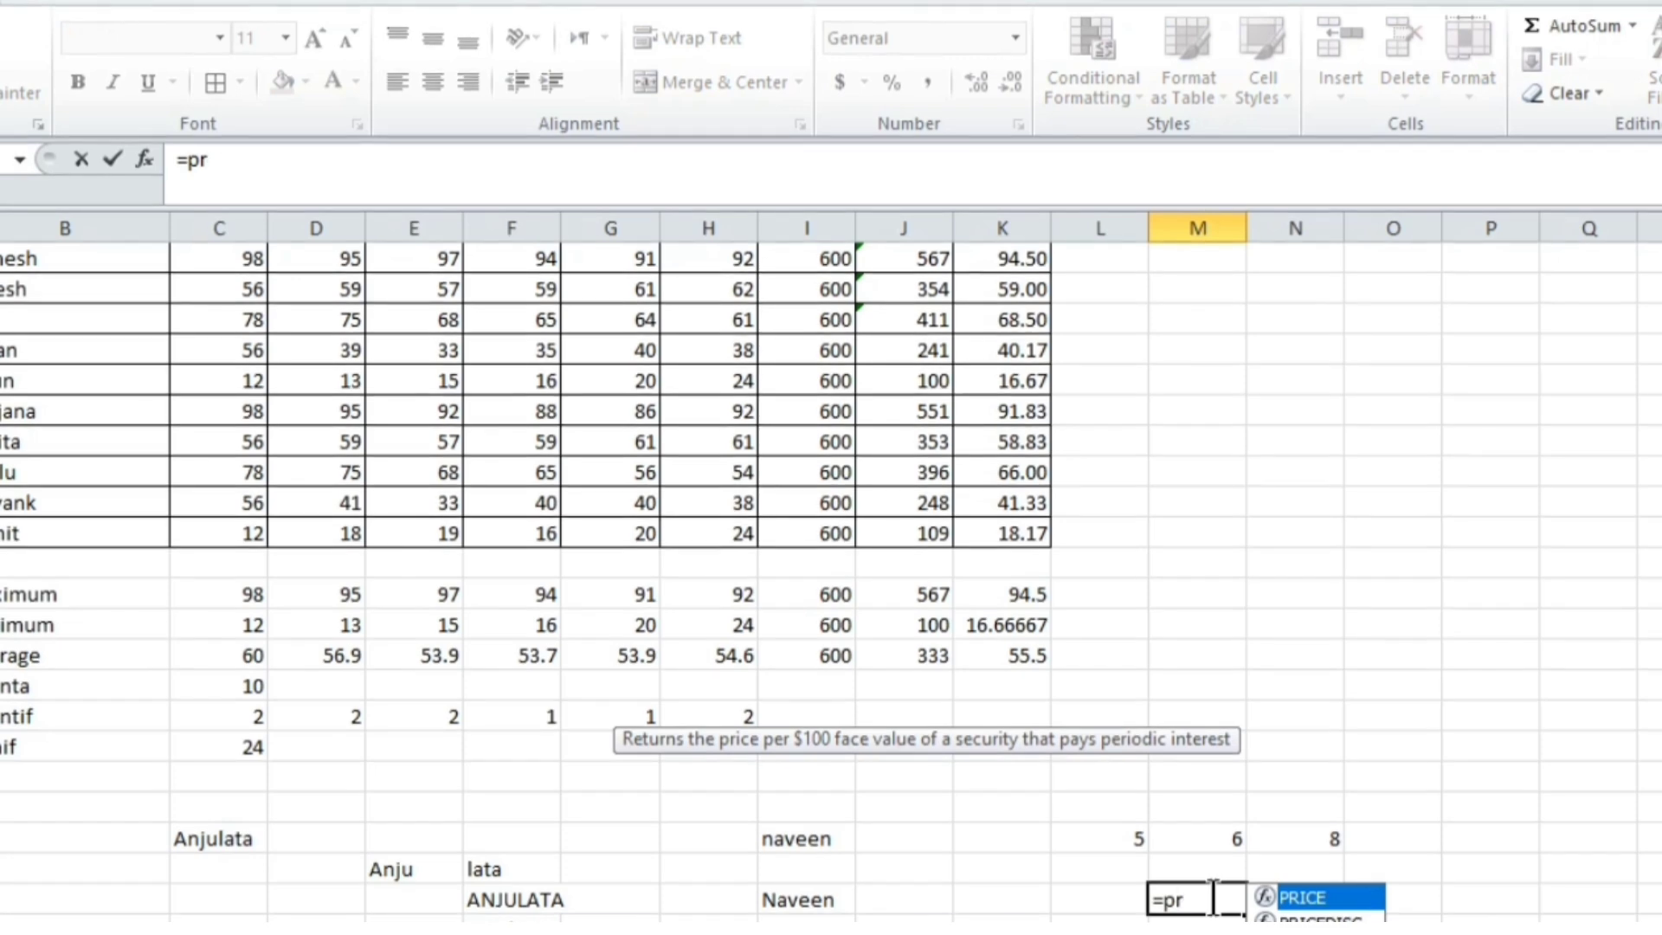
pyautogui.write('od')
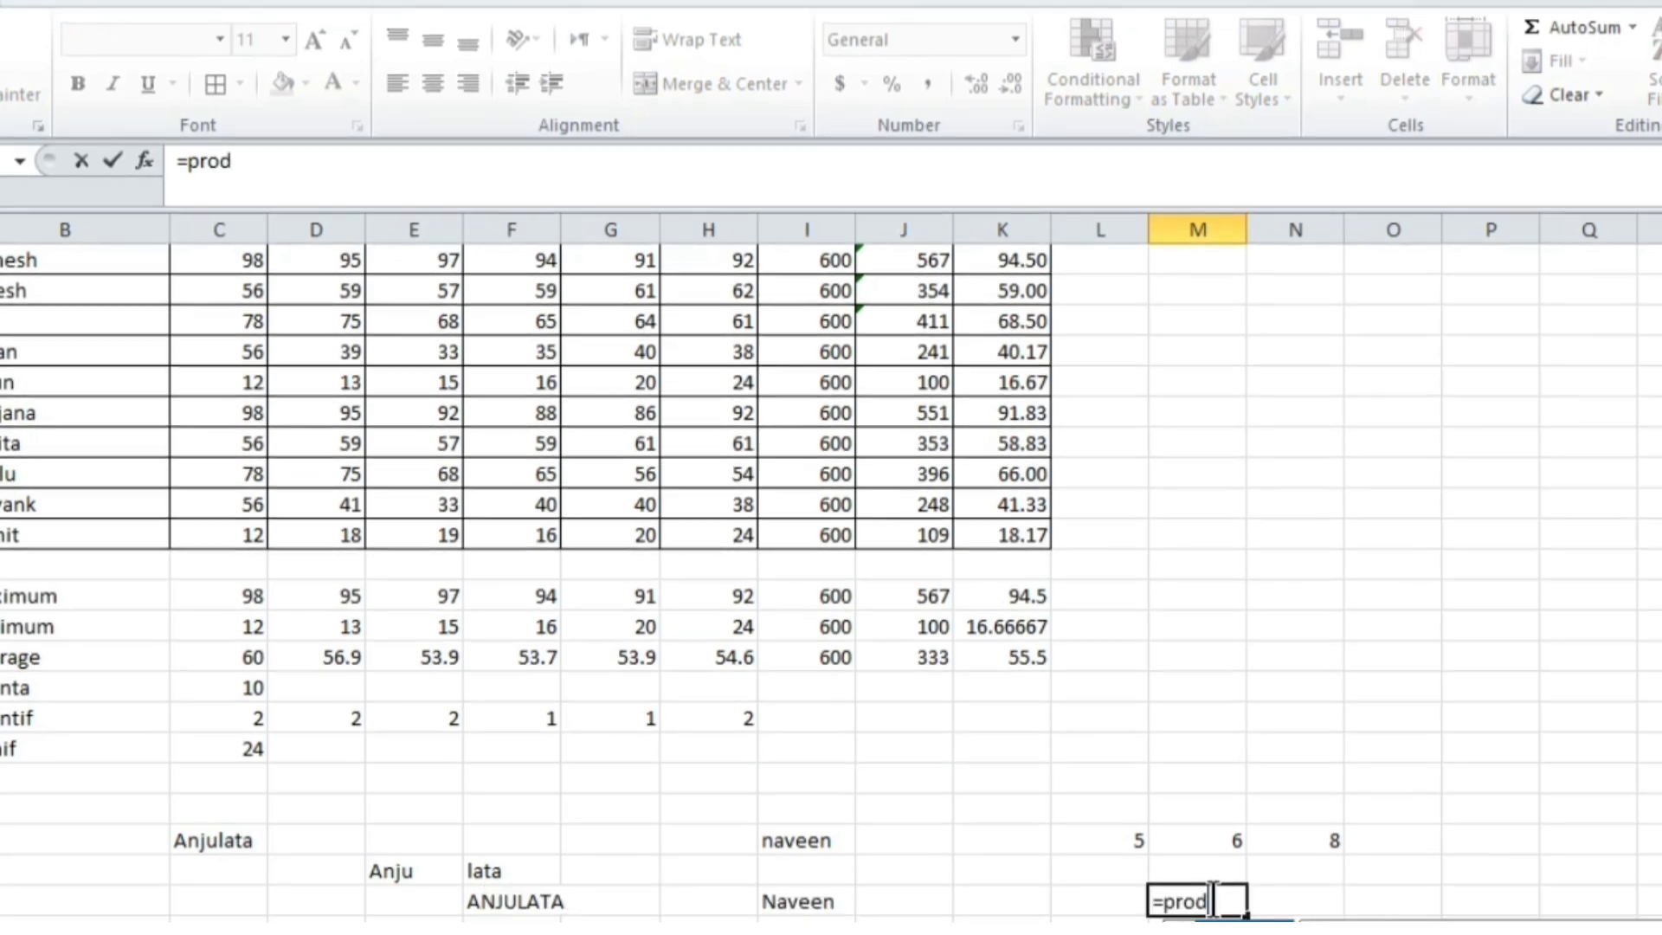
pyautogui.write('uct')
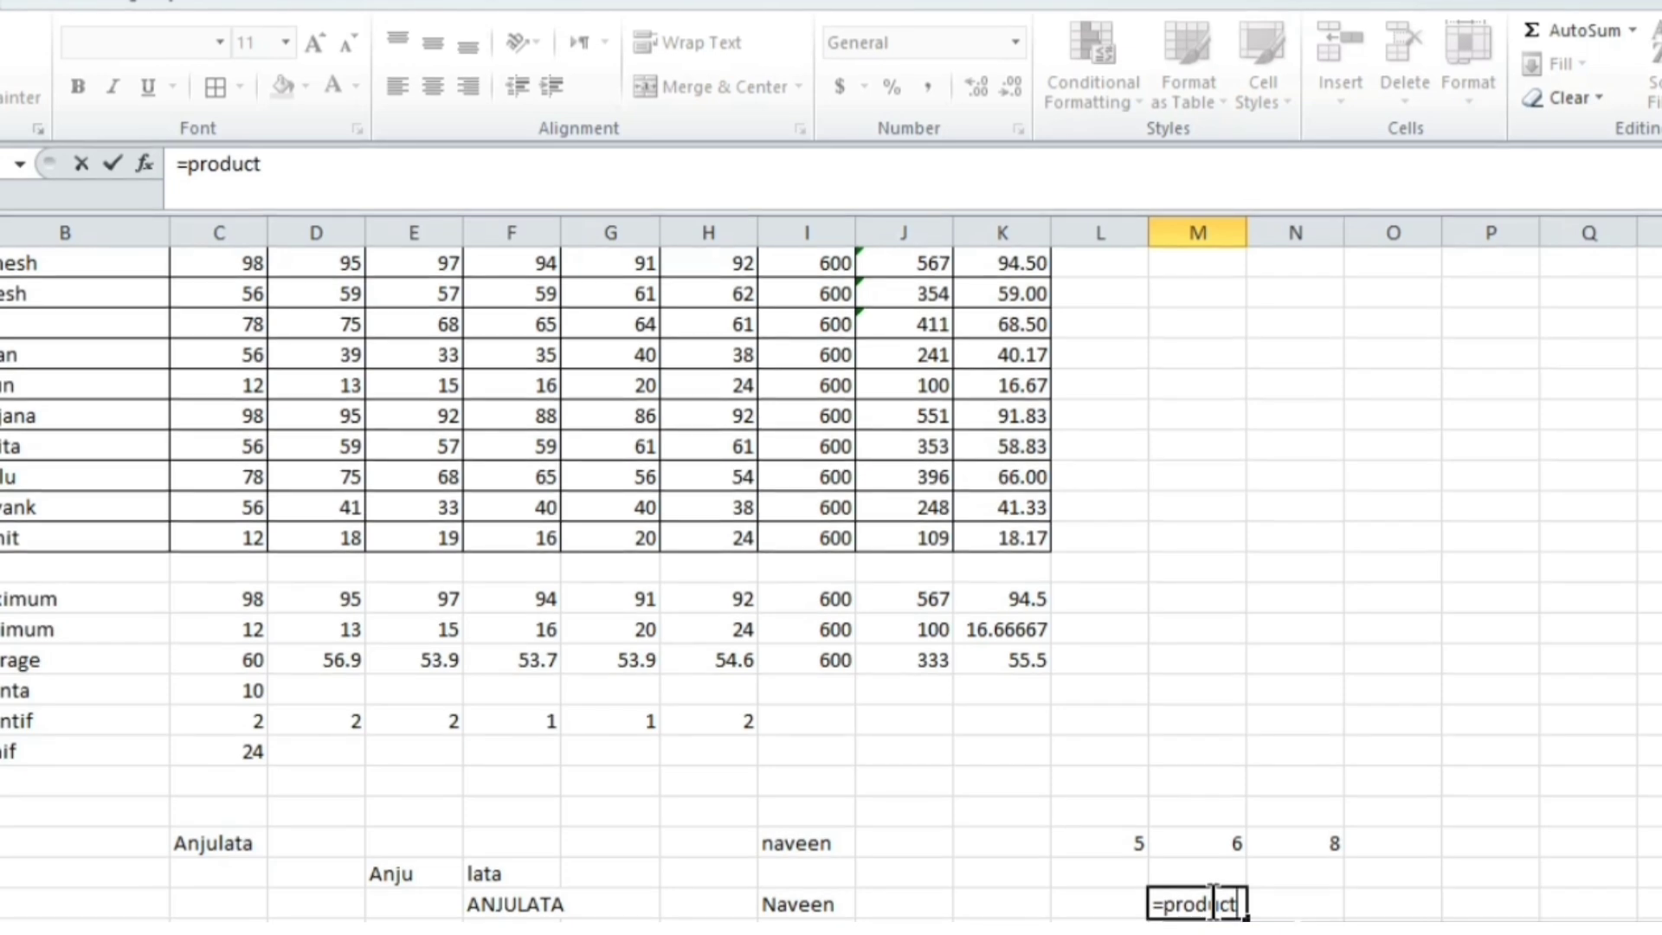
pyautogui.write('(')
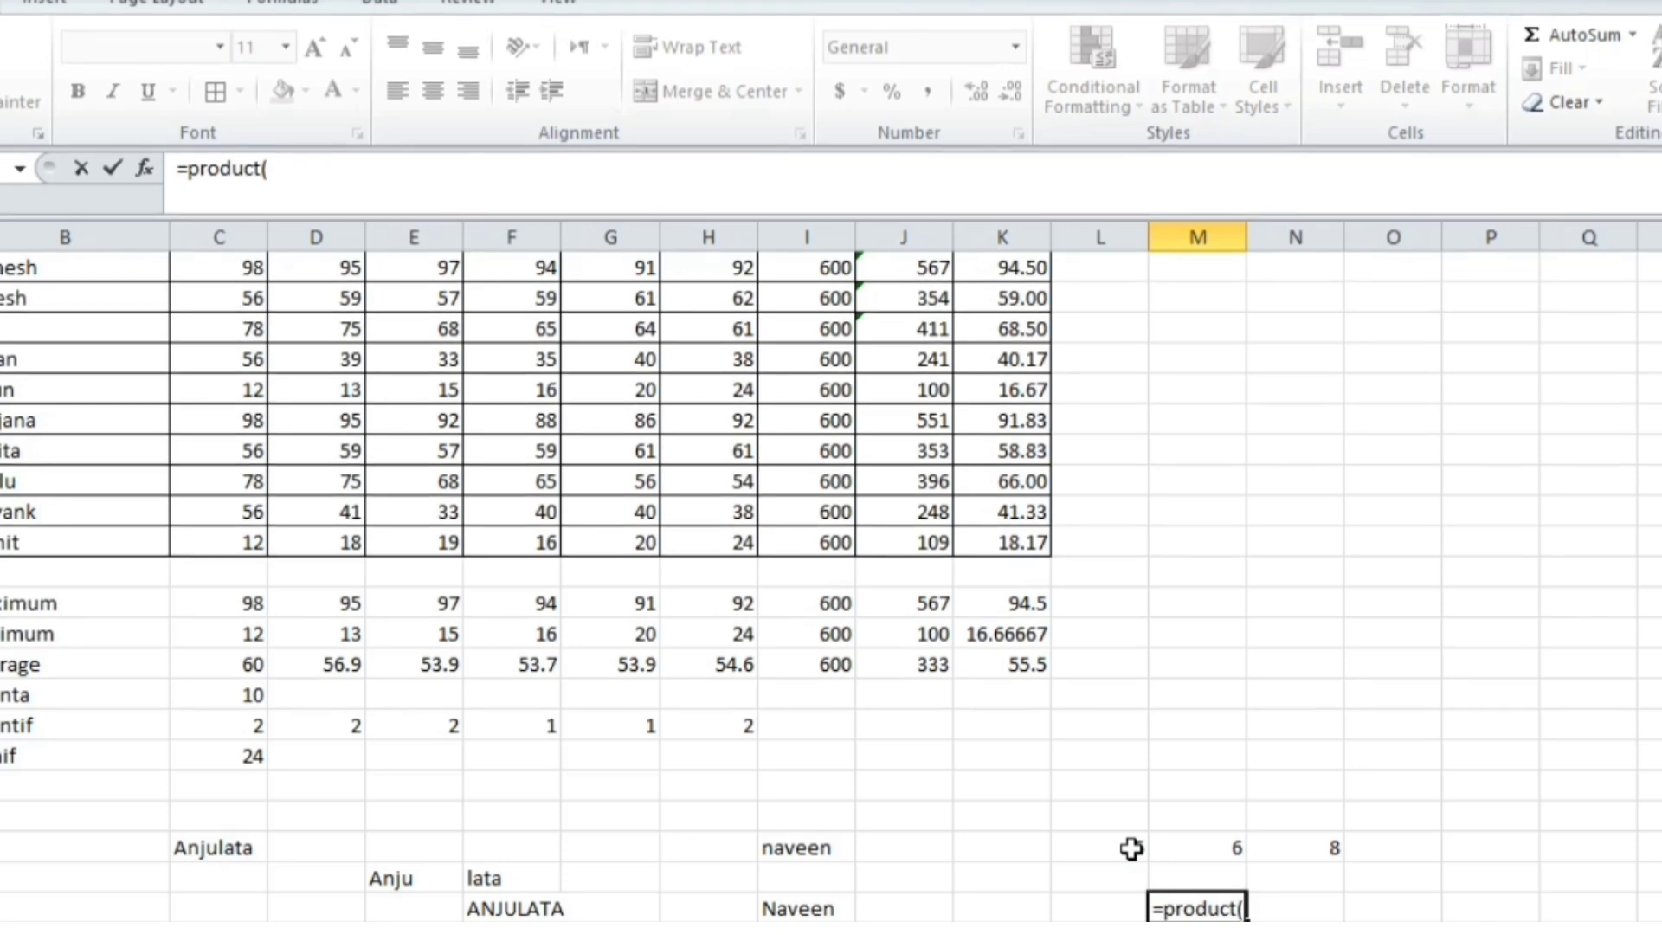
pyautogui.moveTo(1131, 848); pyautogui.dragTo(1338, 855)
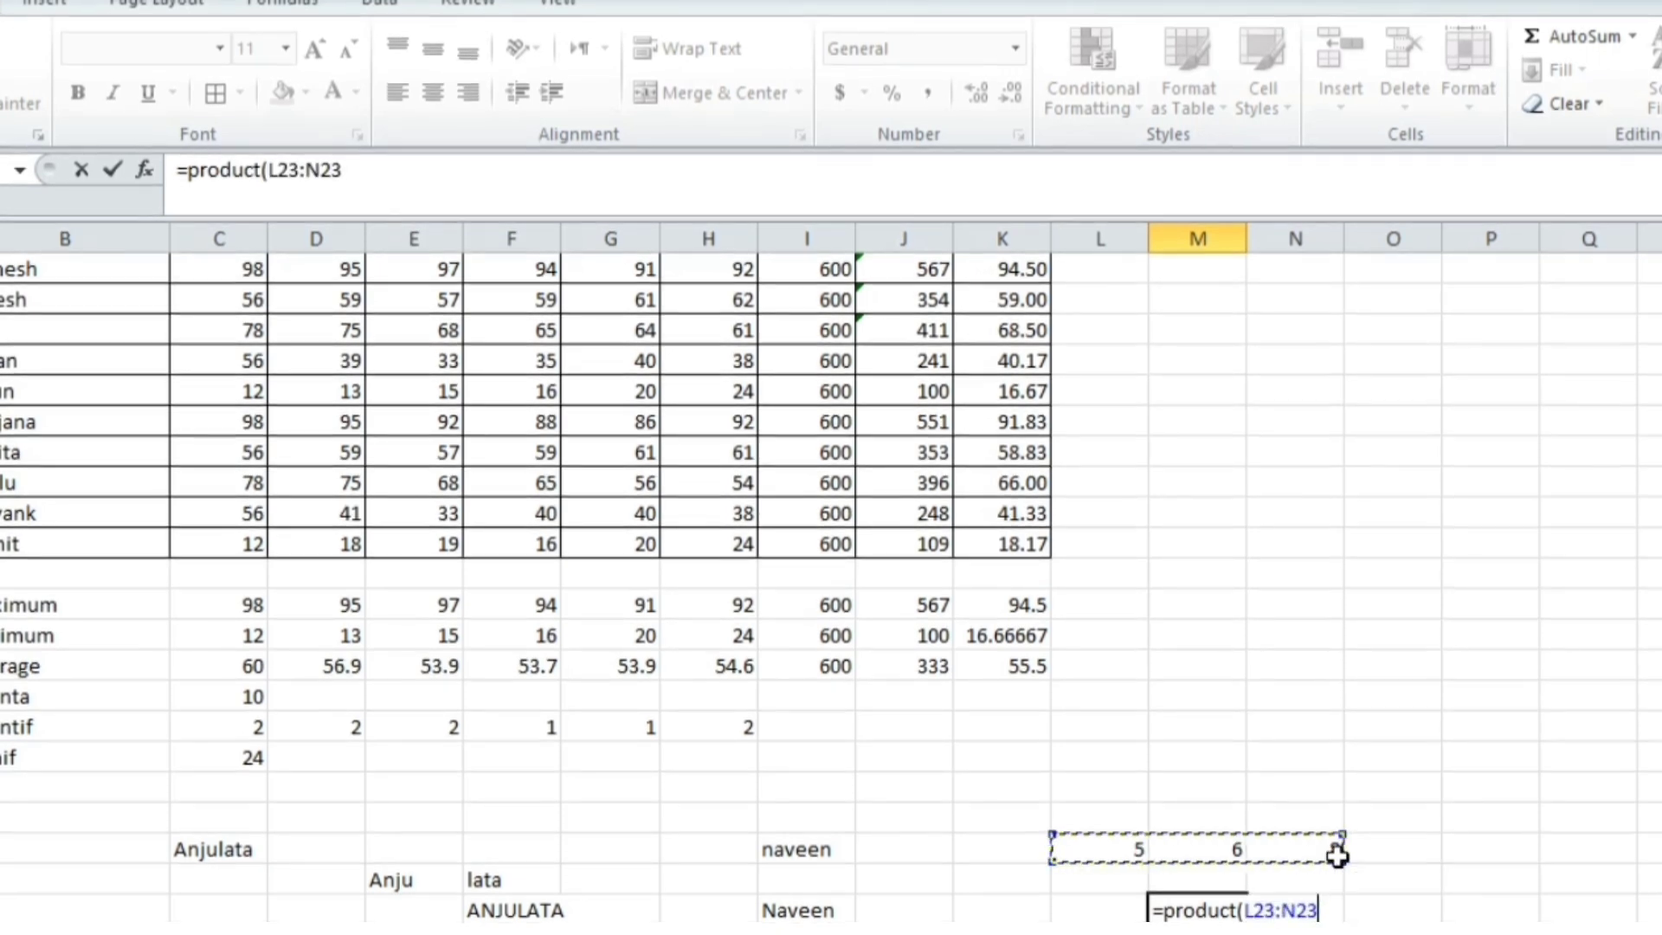
pyautogui.write(')')
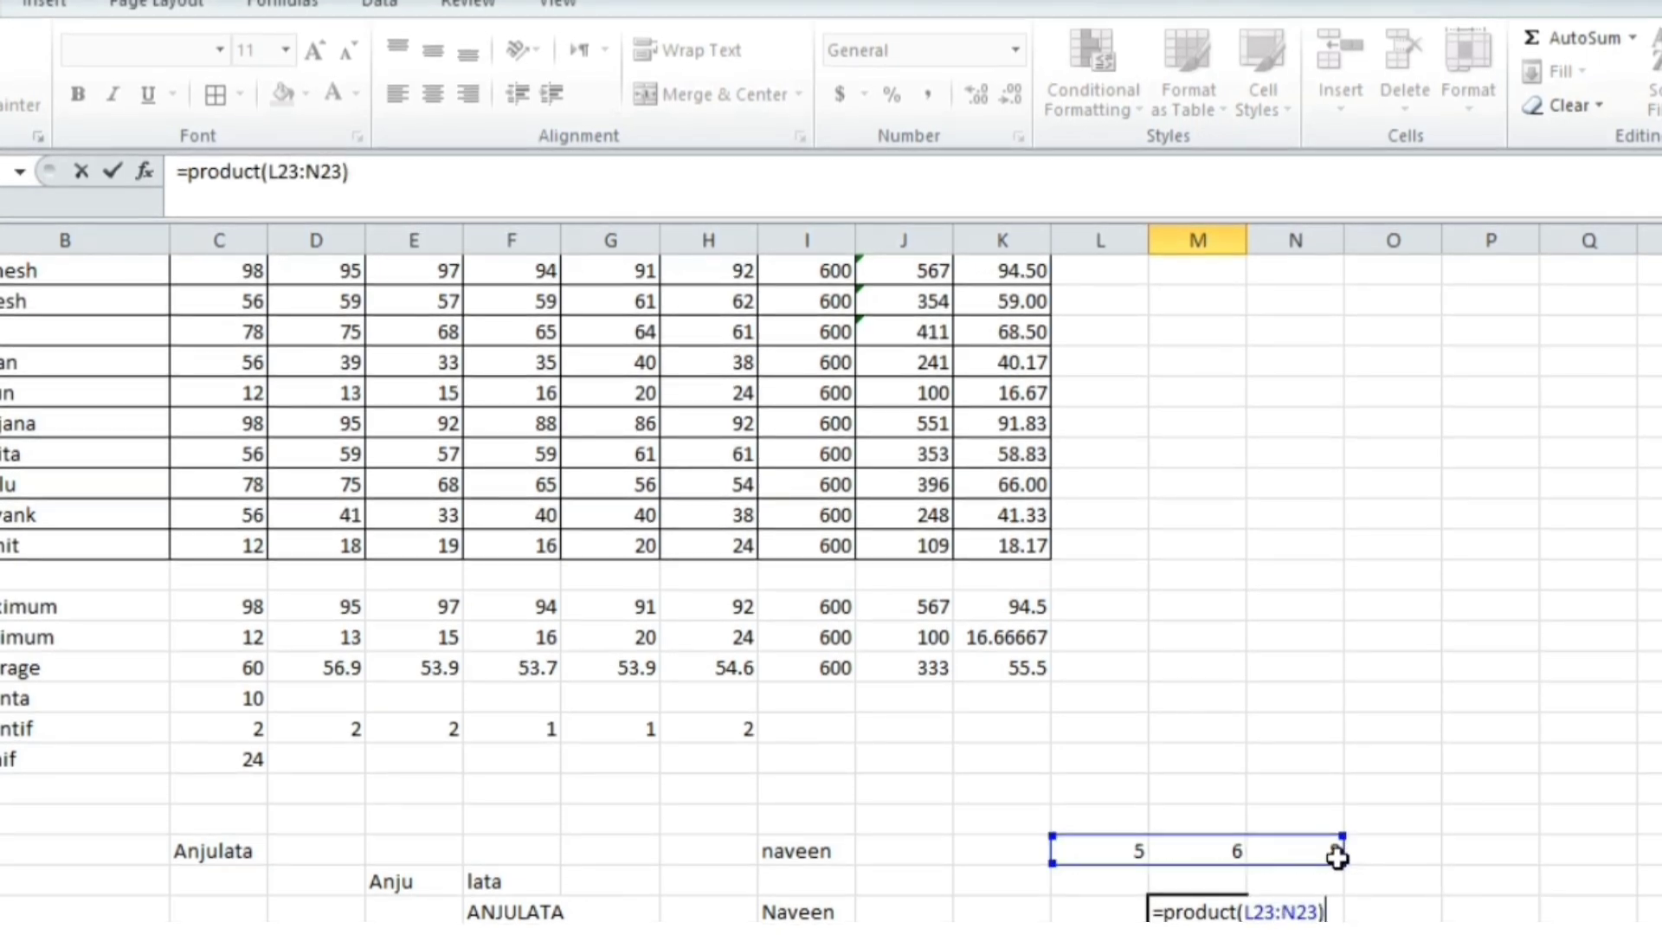
pyautogui.press('Return')
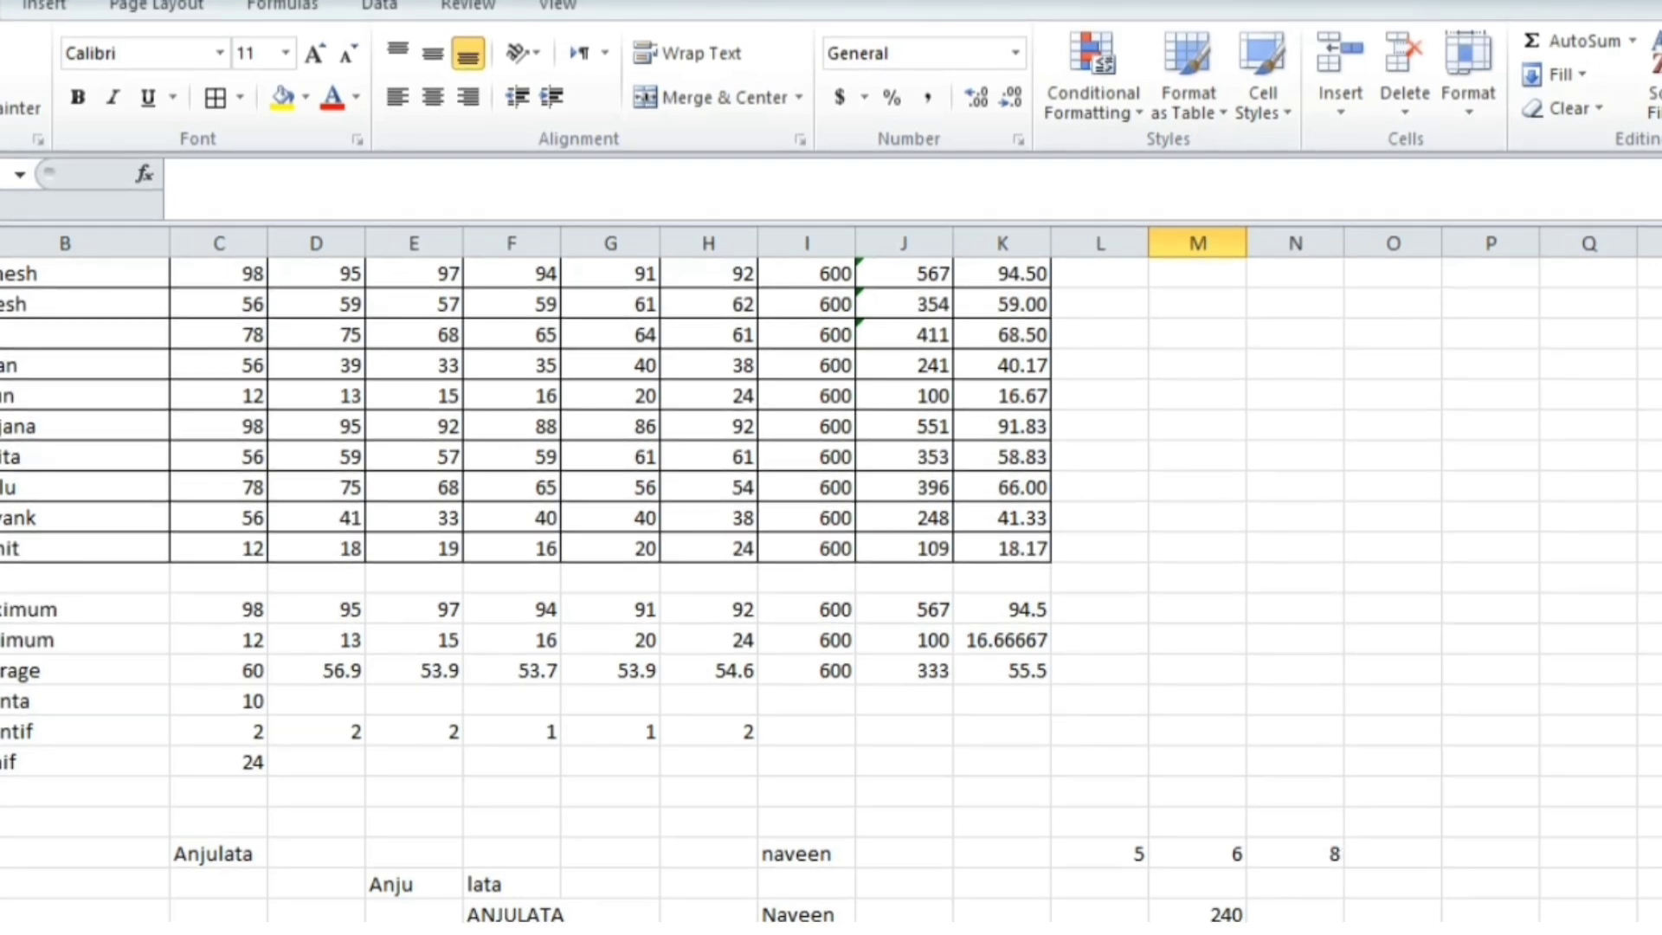
pyautogui.click(1302, 913)
# Enter =M23*N23 in N25 to multiply 6 by 8
pyautogui.write('=')
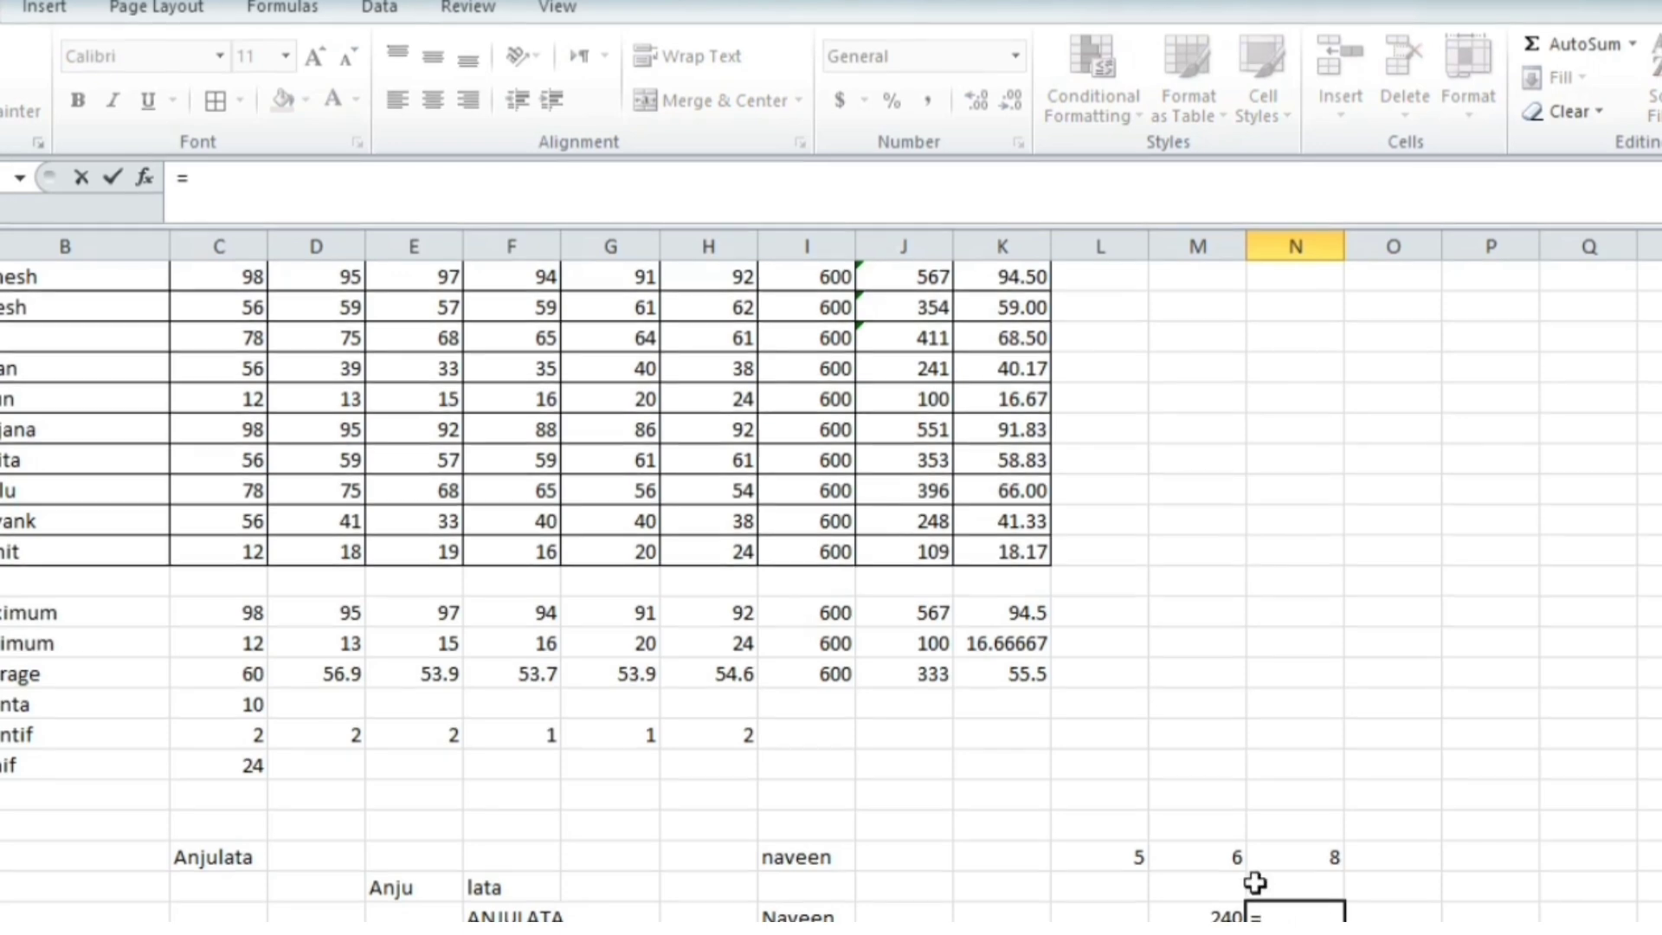
pyautogui.click(1236, 863)
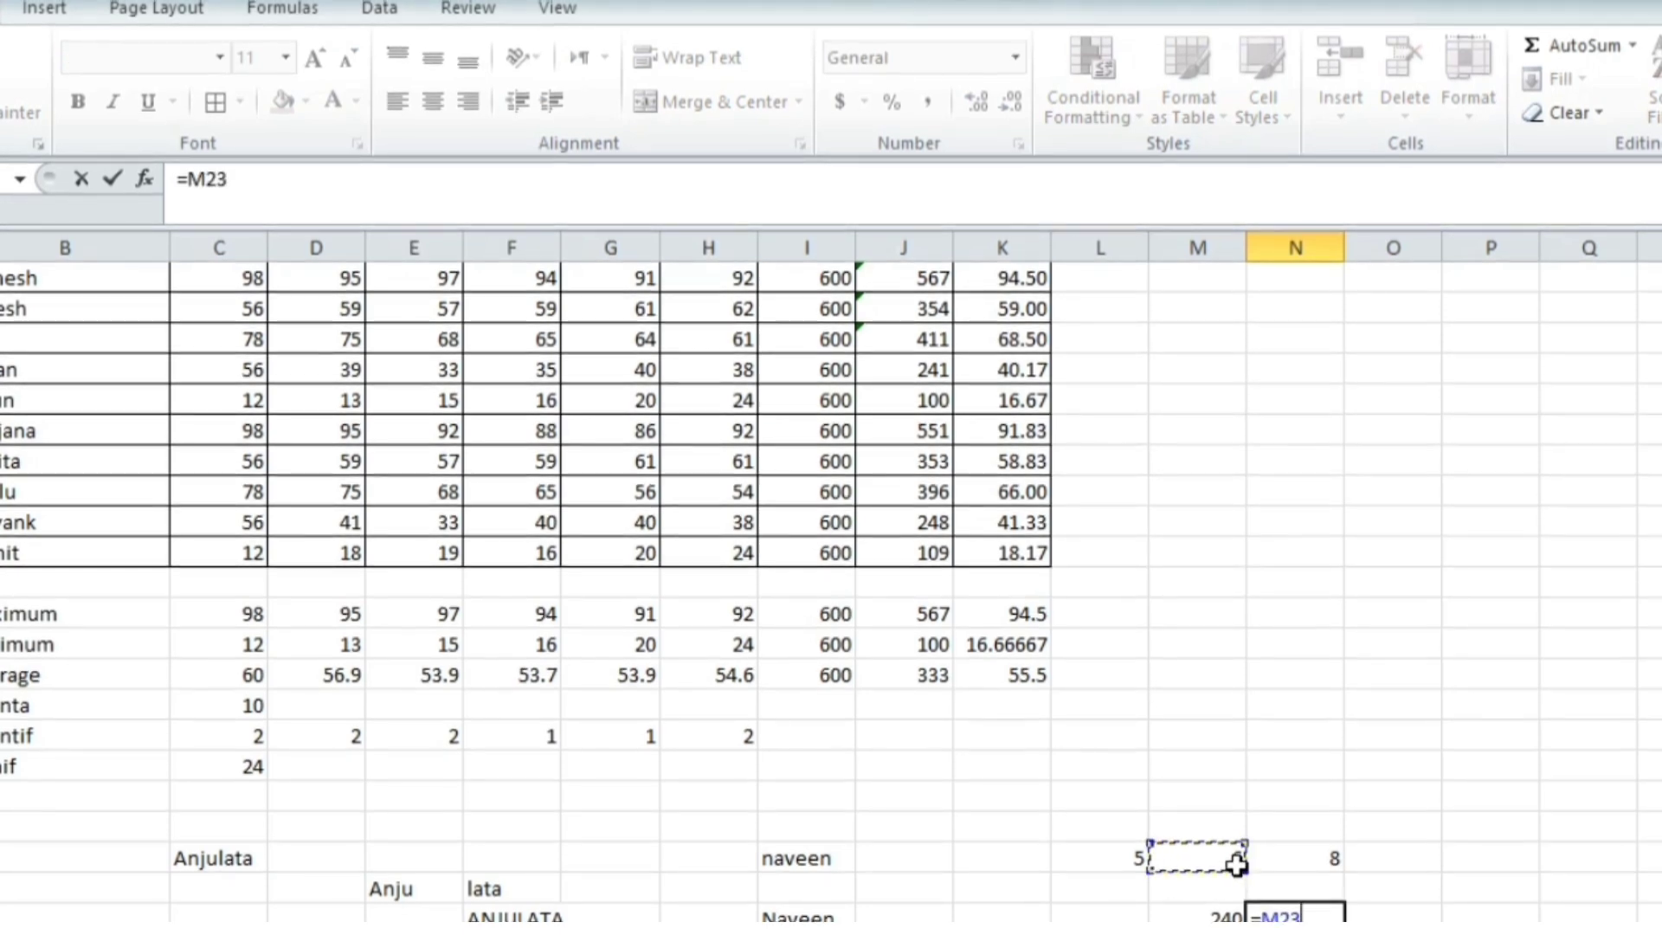
pyautogui.write('*')
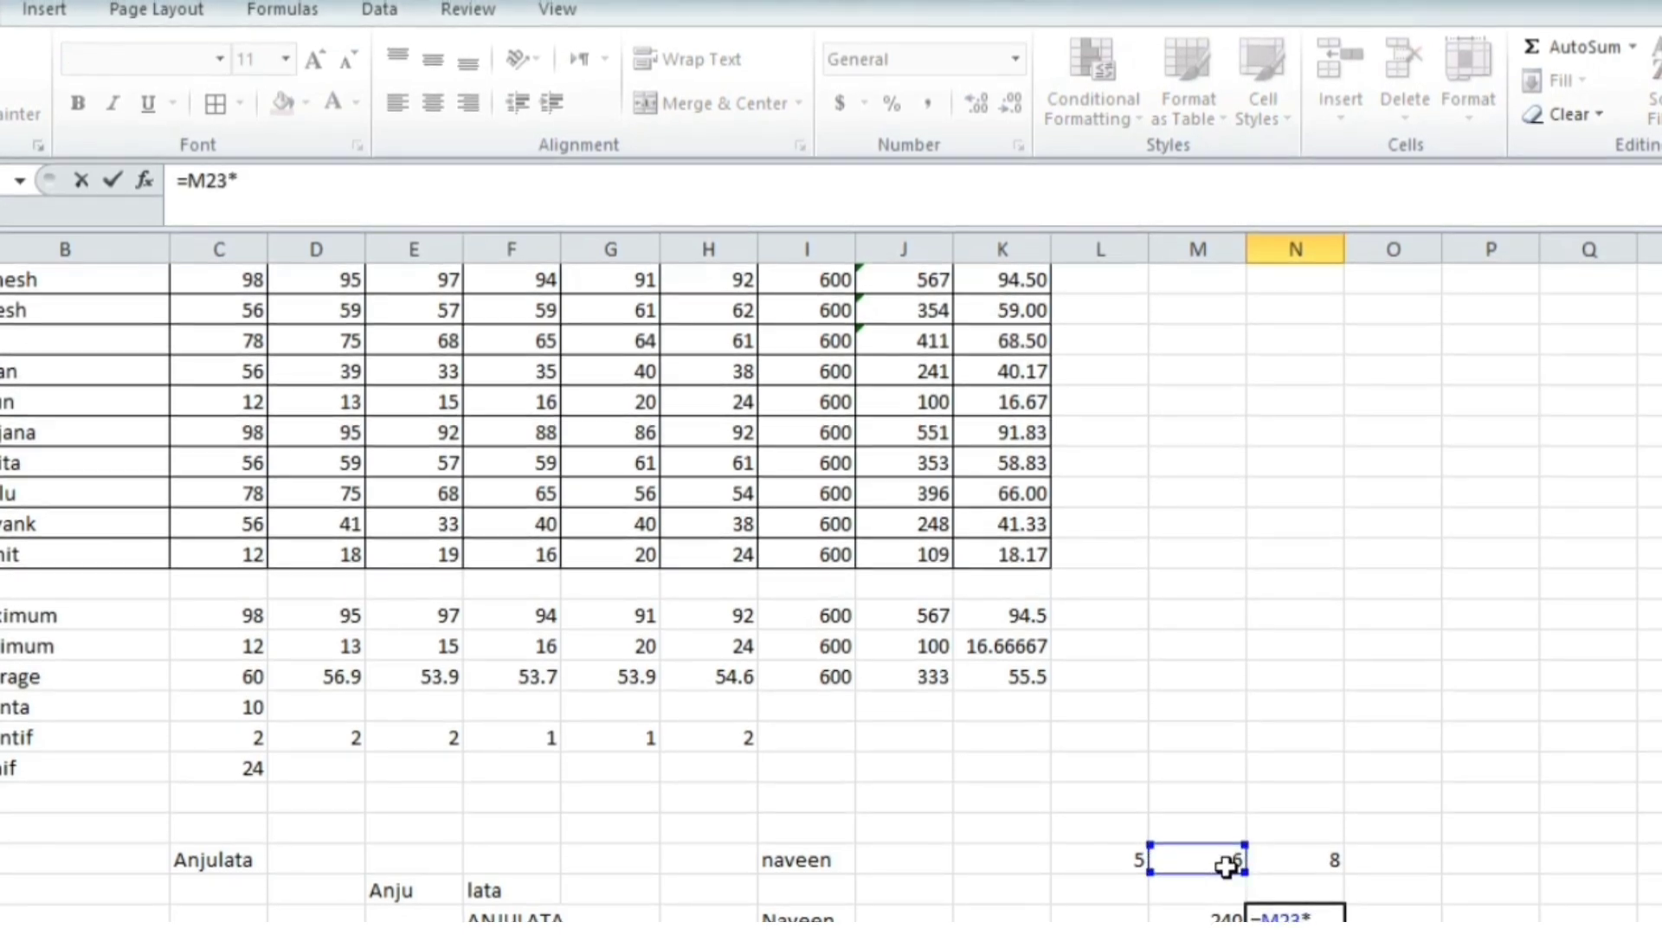
pyautogui.click(1294, 864)
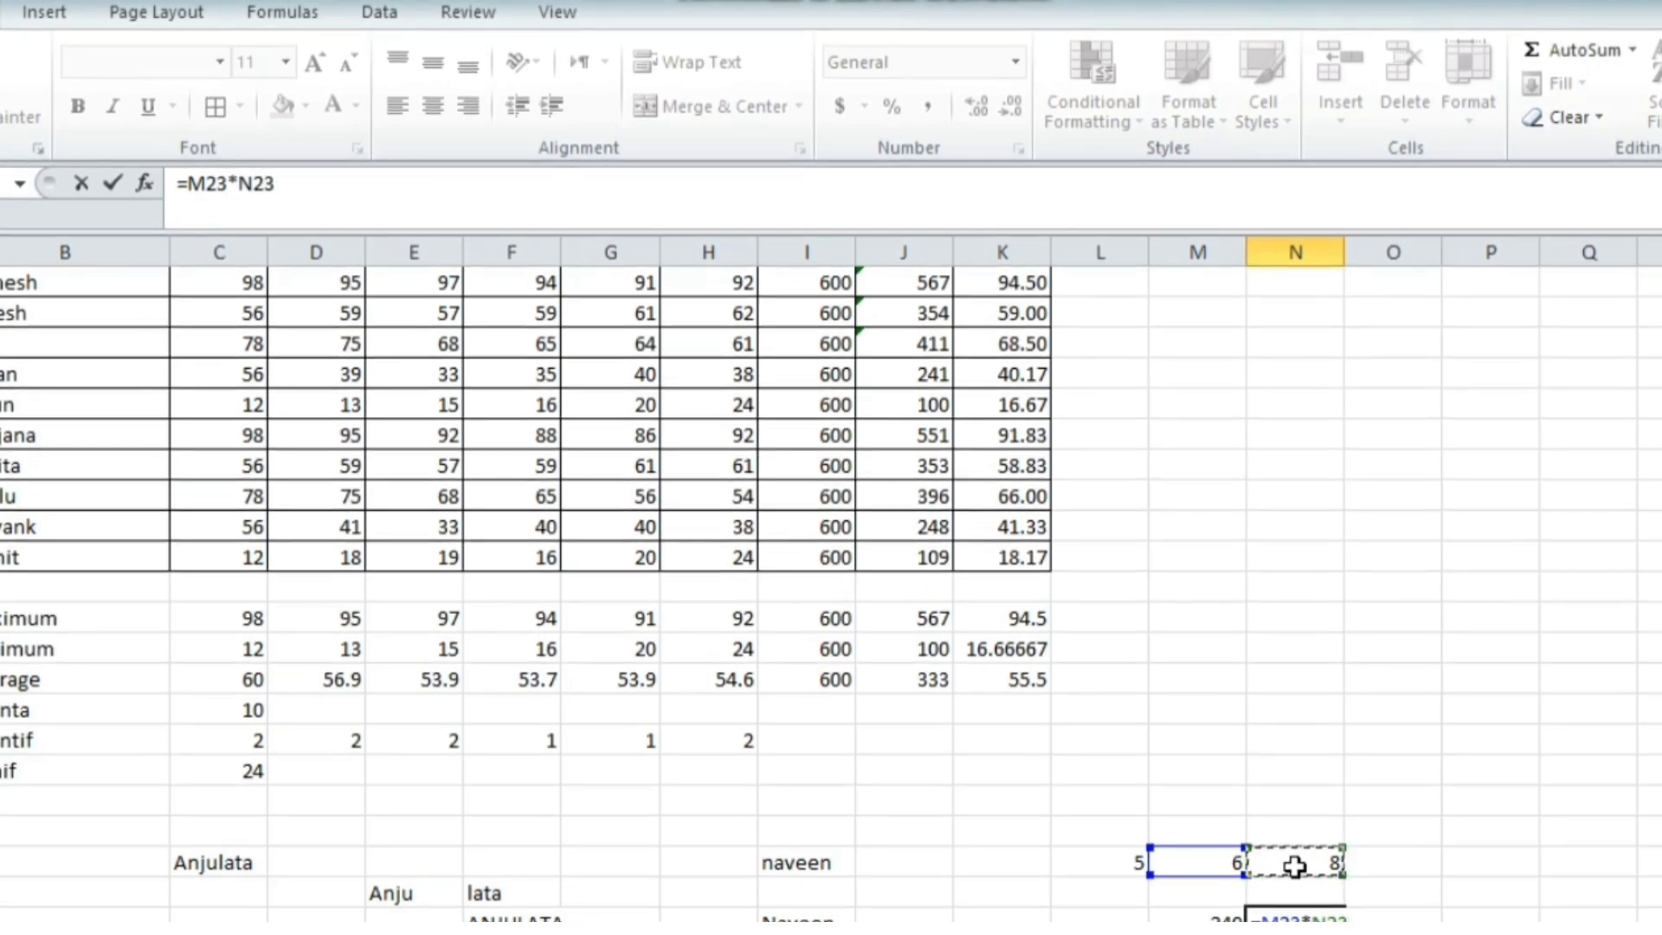
pyautogui.press('Return')
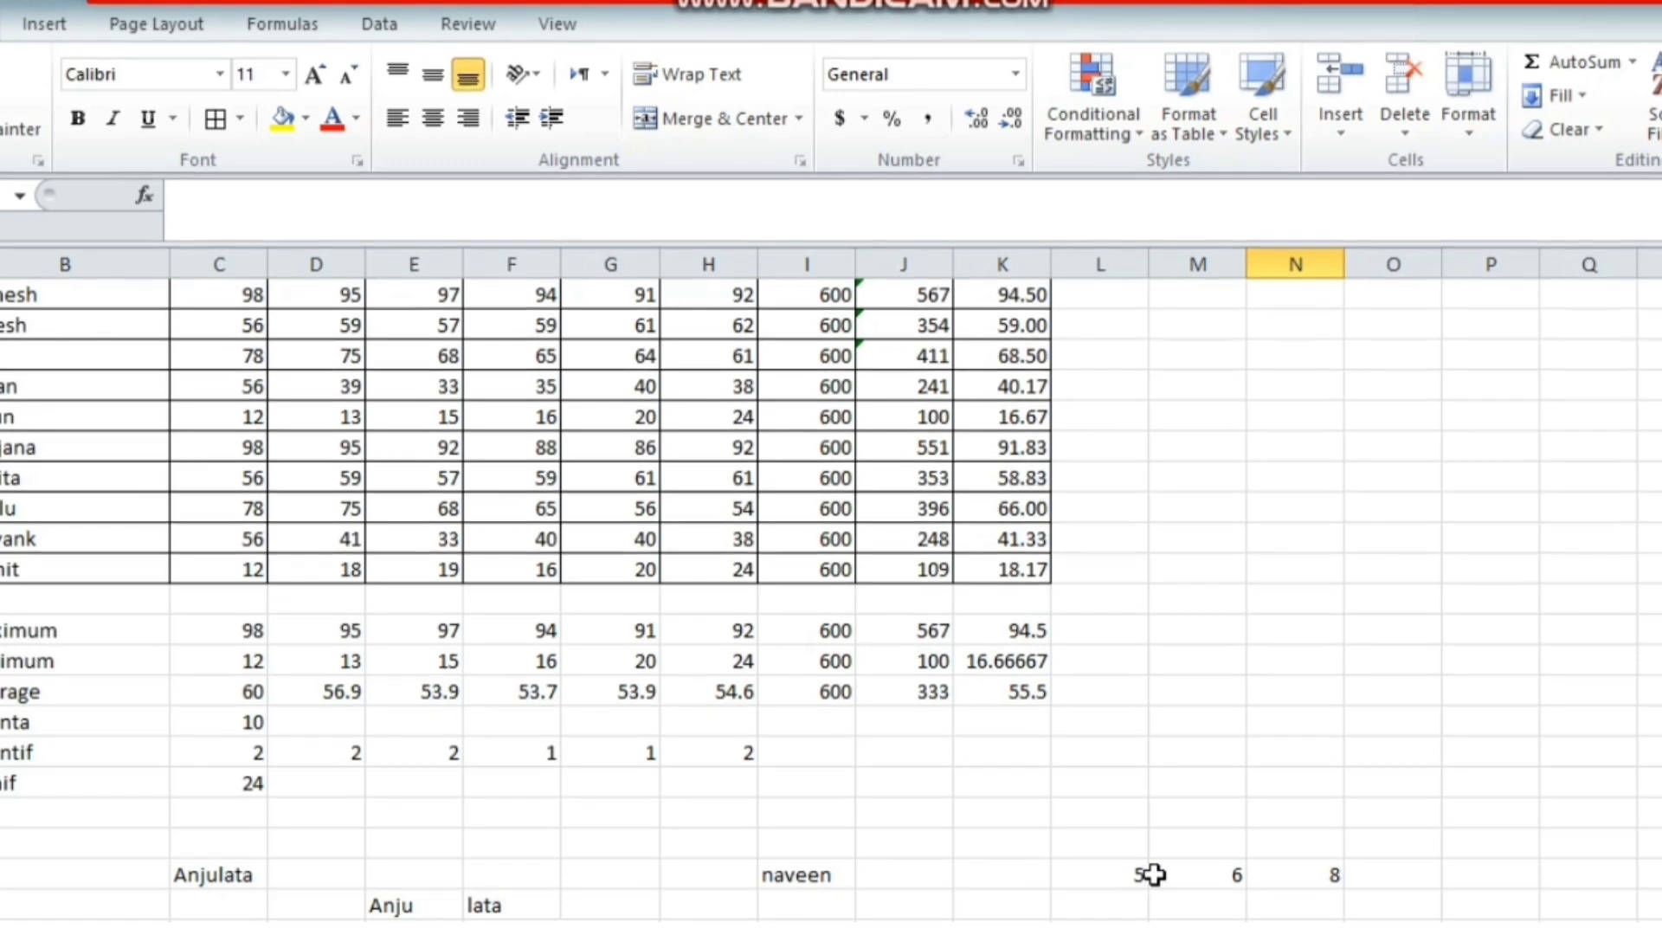
# Divide N23 by L23 in P23 with =N23/L23, giving 1.6
pyautogui.click(1504, 875)
pyautogui.write('=')
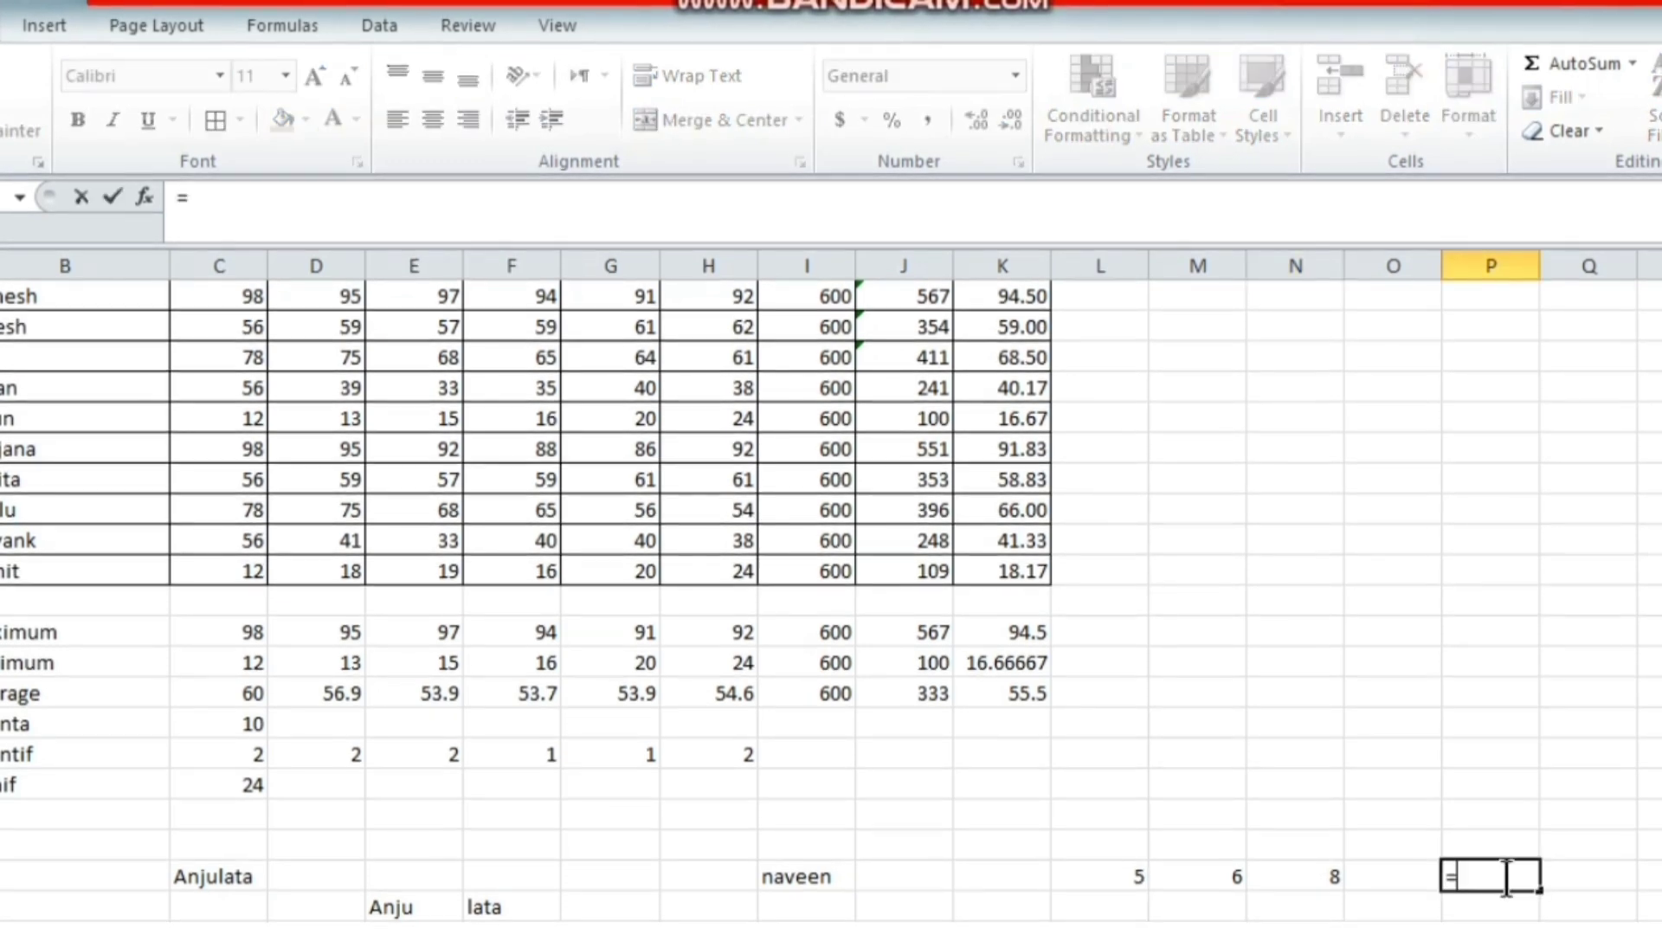
pyautogui.click(1312, 879)
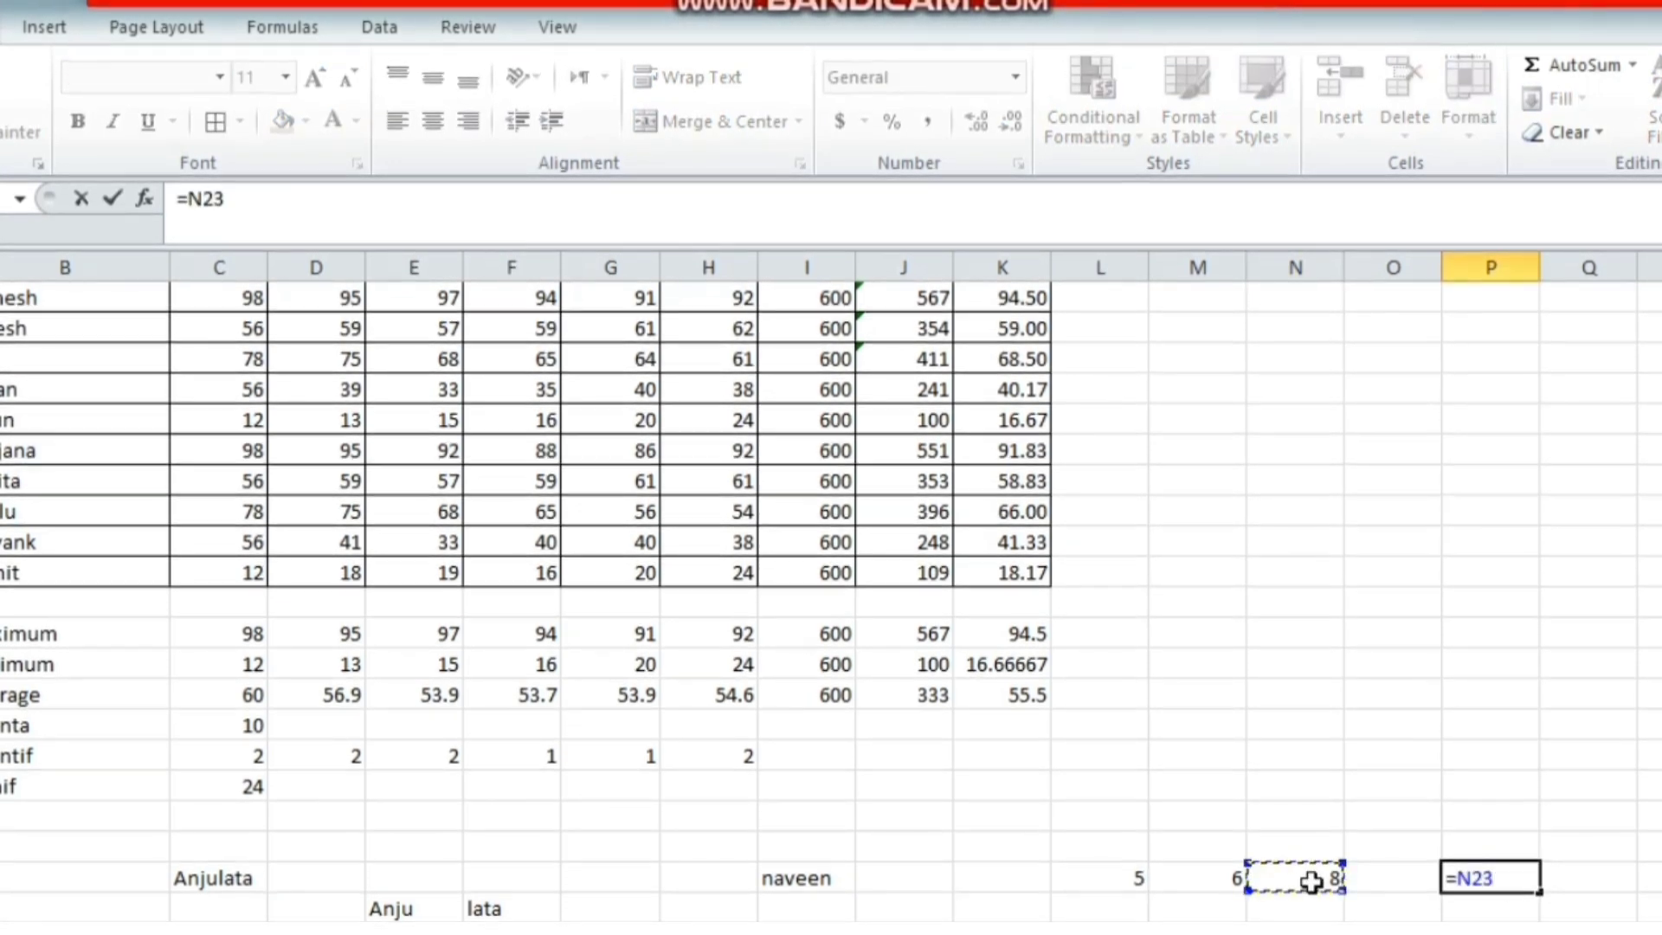
pyautogui.write('/')
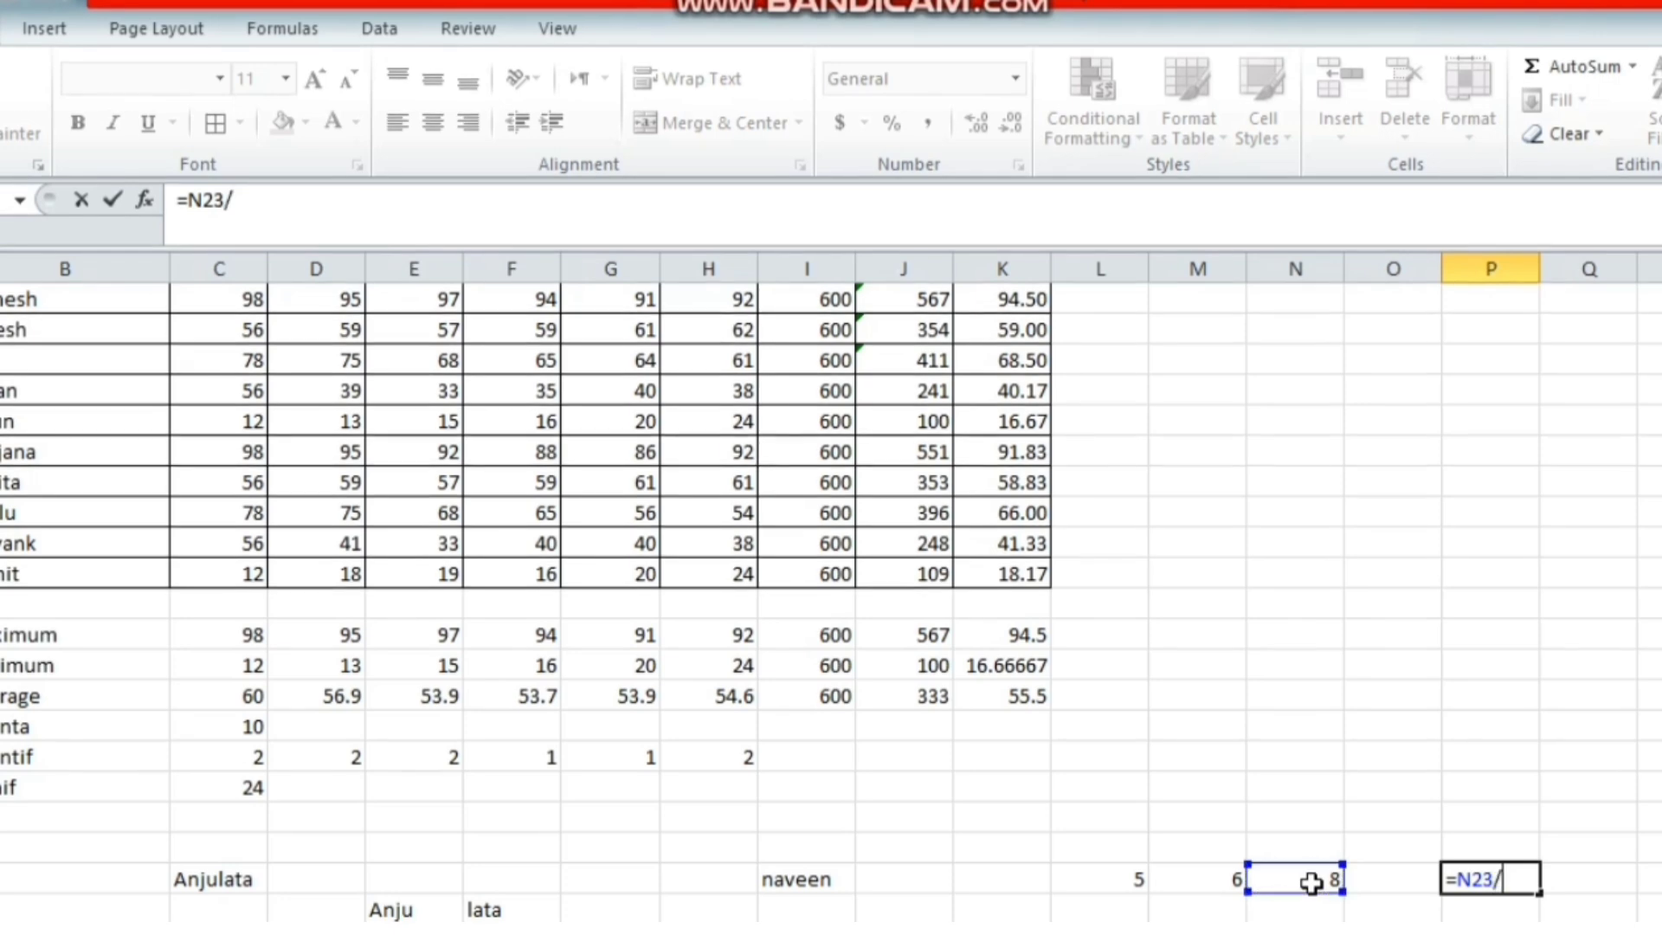
pyautogui.click(1125, 878)
pyautogui.press('Return')
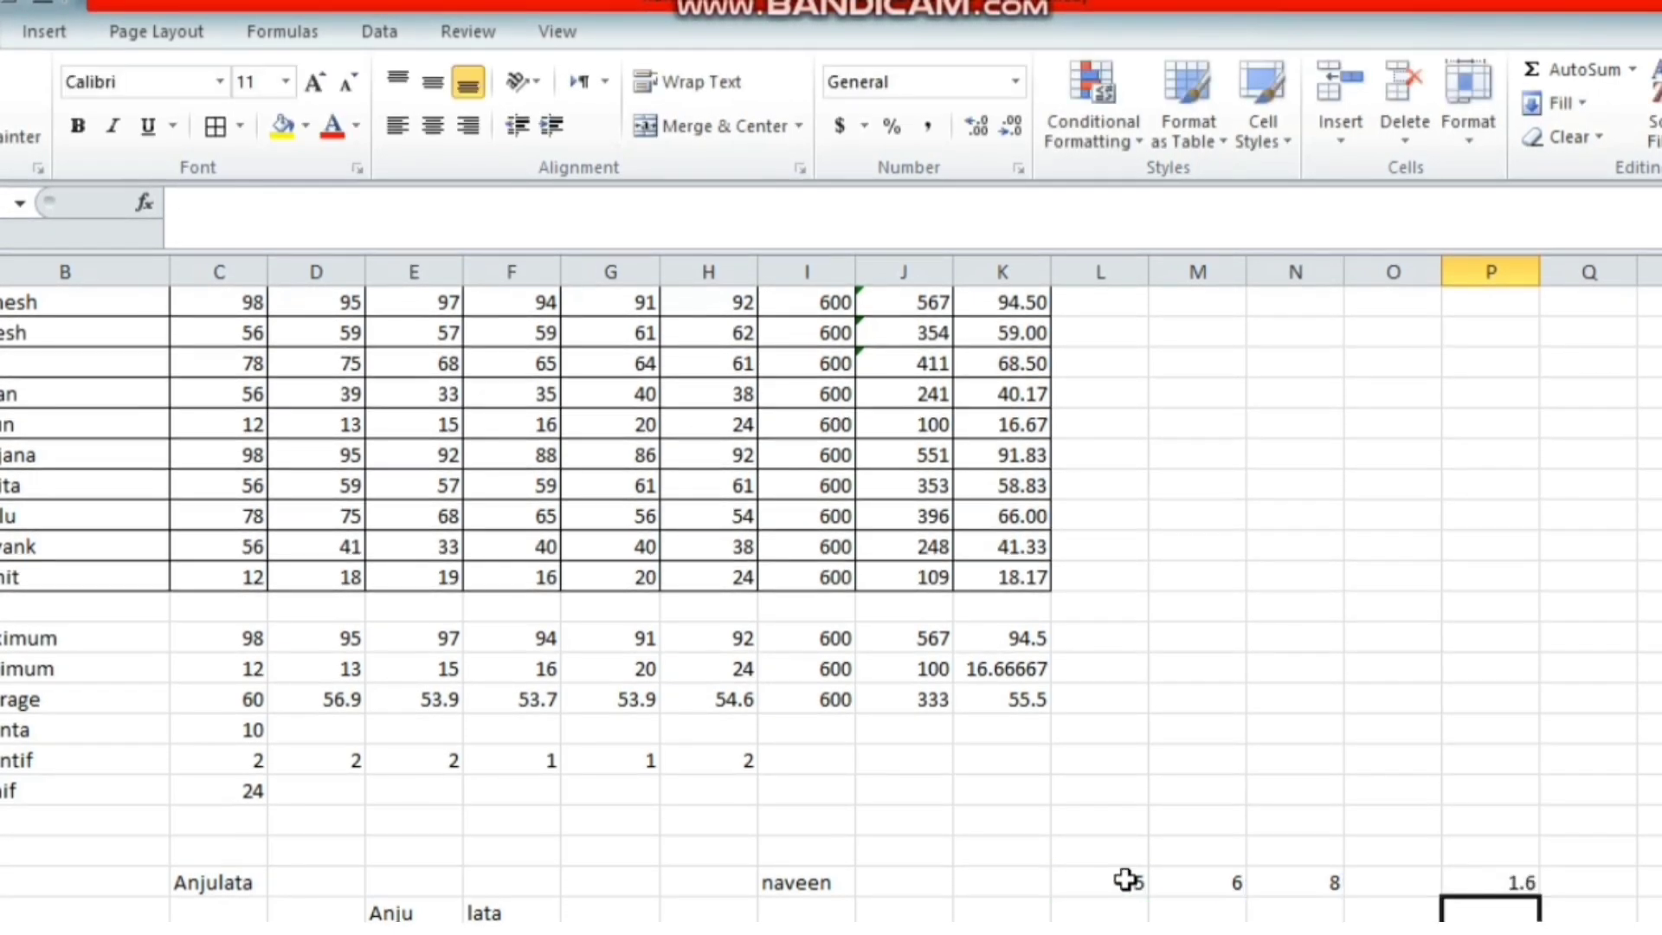
pyautogui.click(1510, 886)
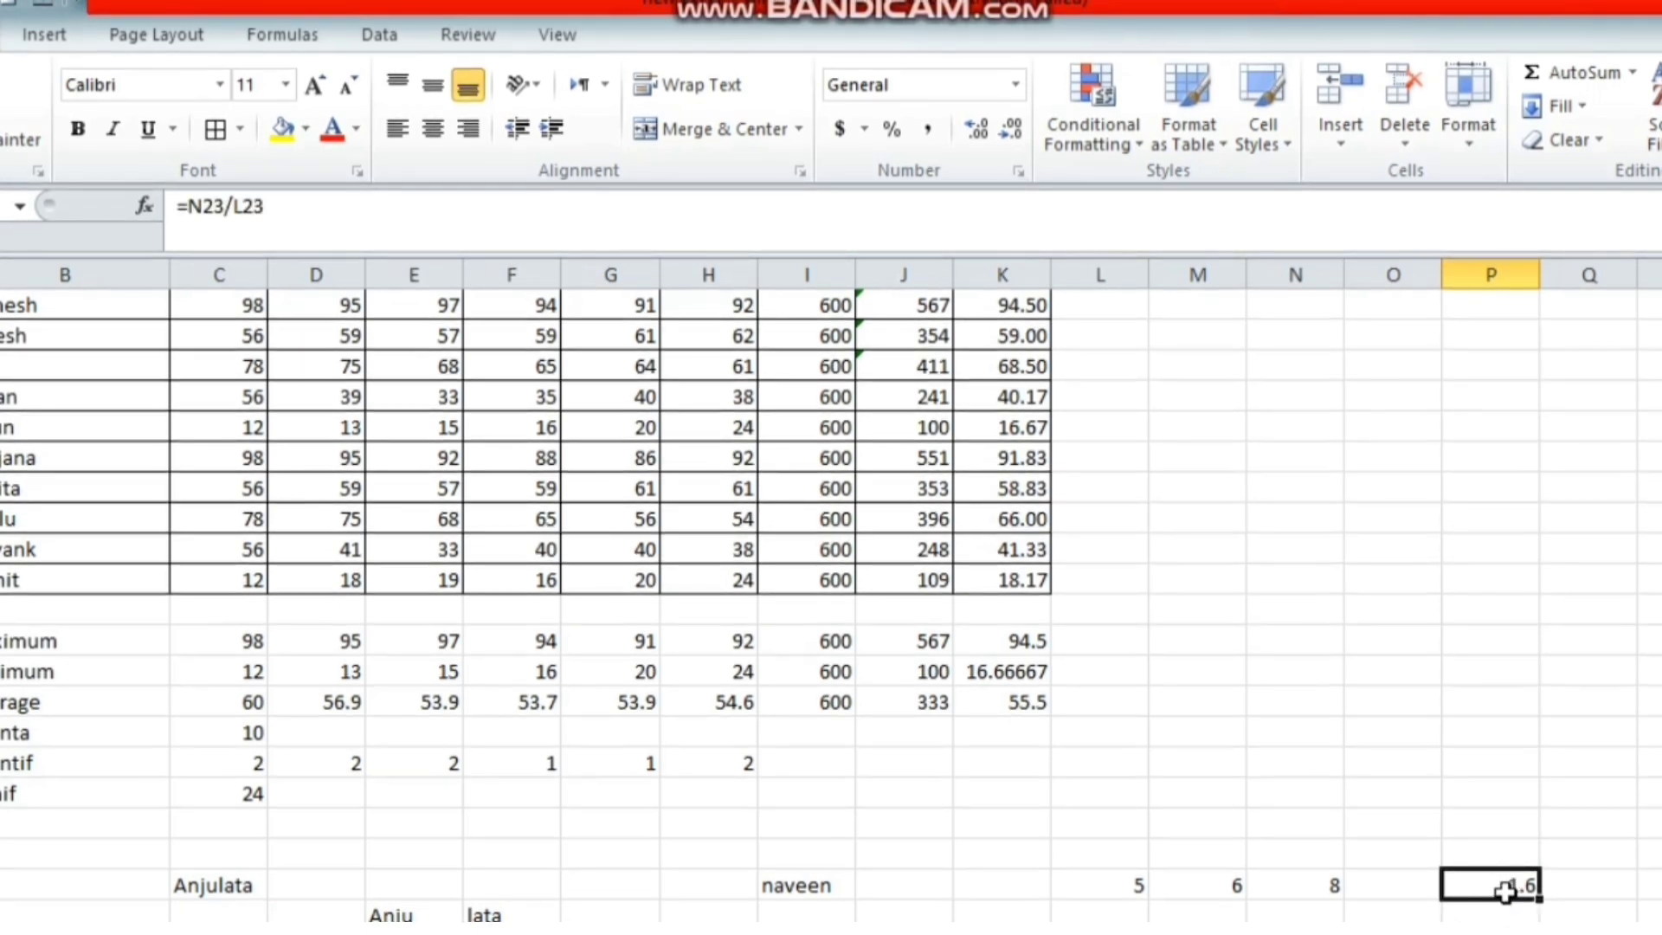
# Subtract M23 from N23 in P24 with =N23-M23, giving 2
pyautogui.click(1500, 916)
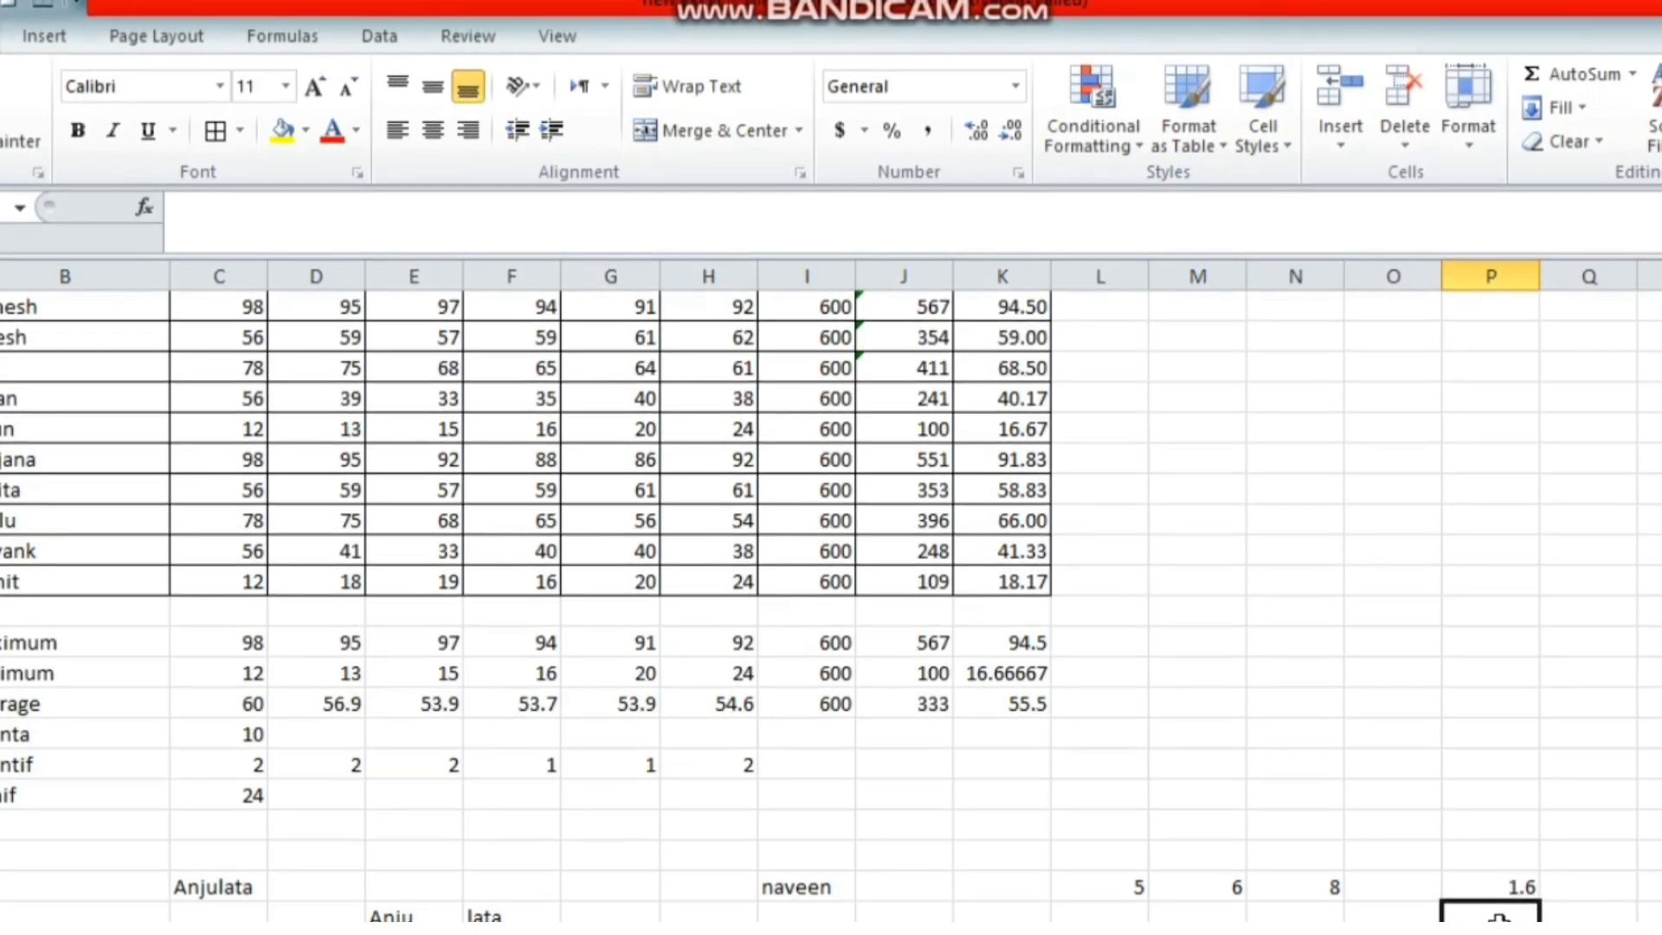
pyautogui.write('=')
pyautogui.click(1334, 891)
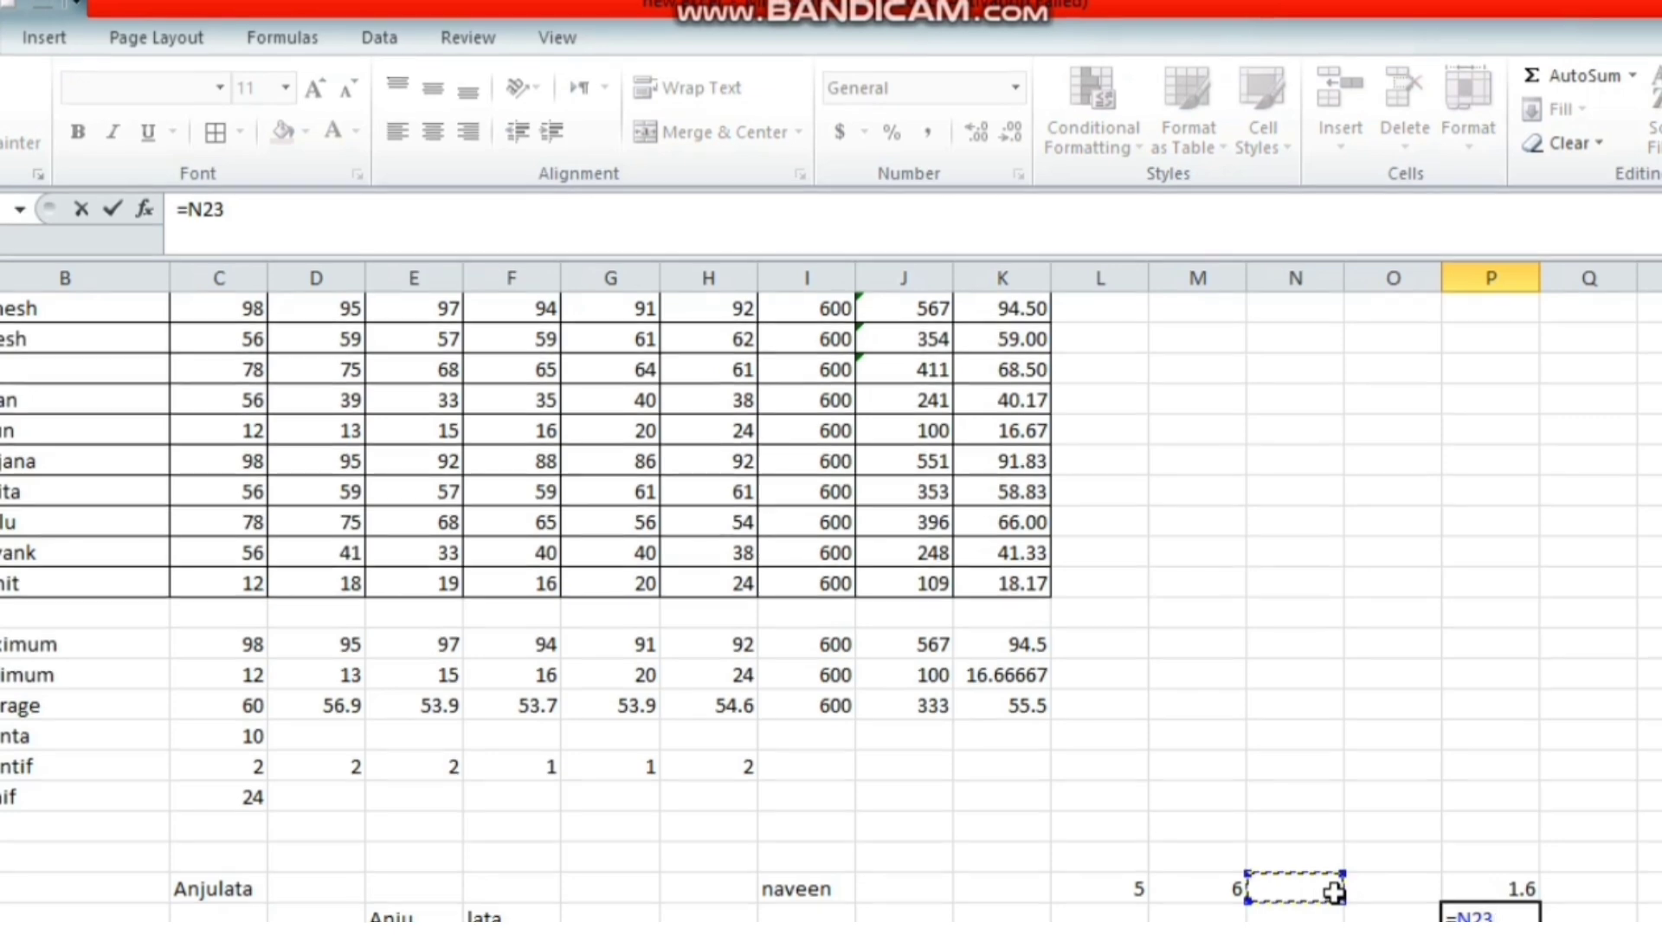
pyautogui.write('-')
pyautogui.click(1212, 887)
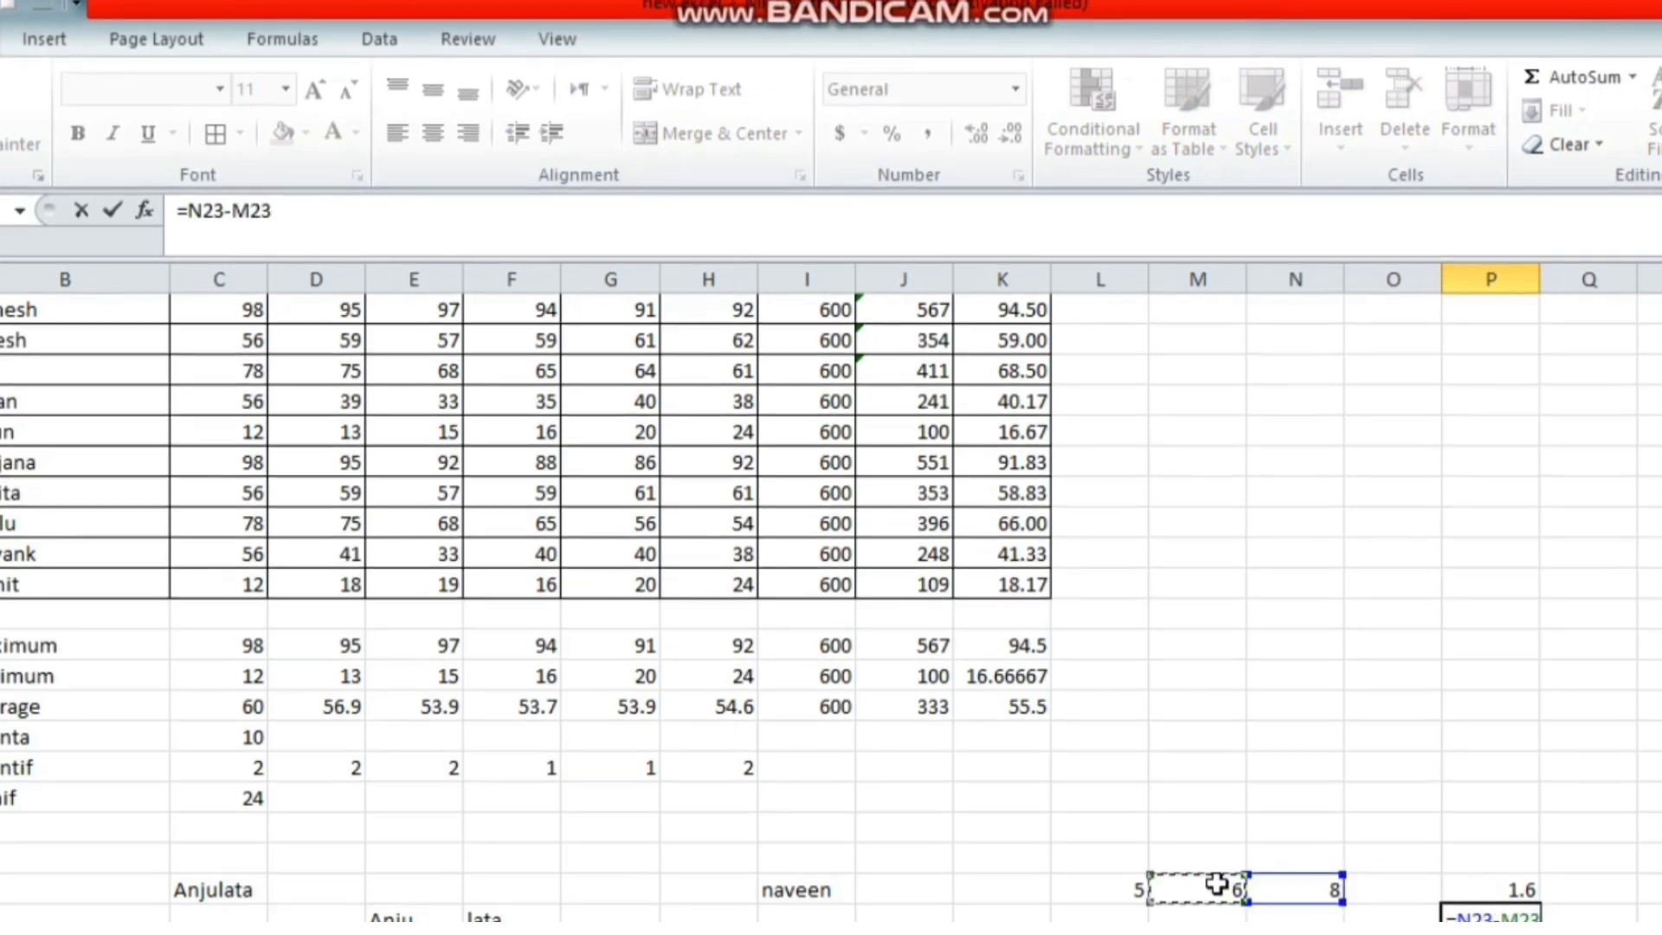
pyautogui.press('Return')
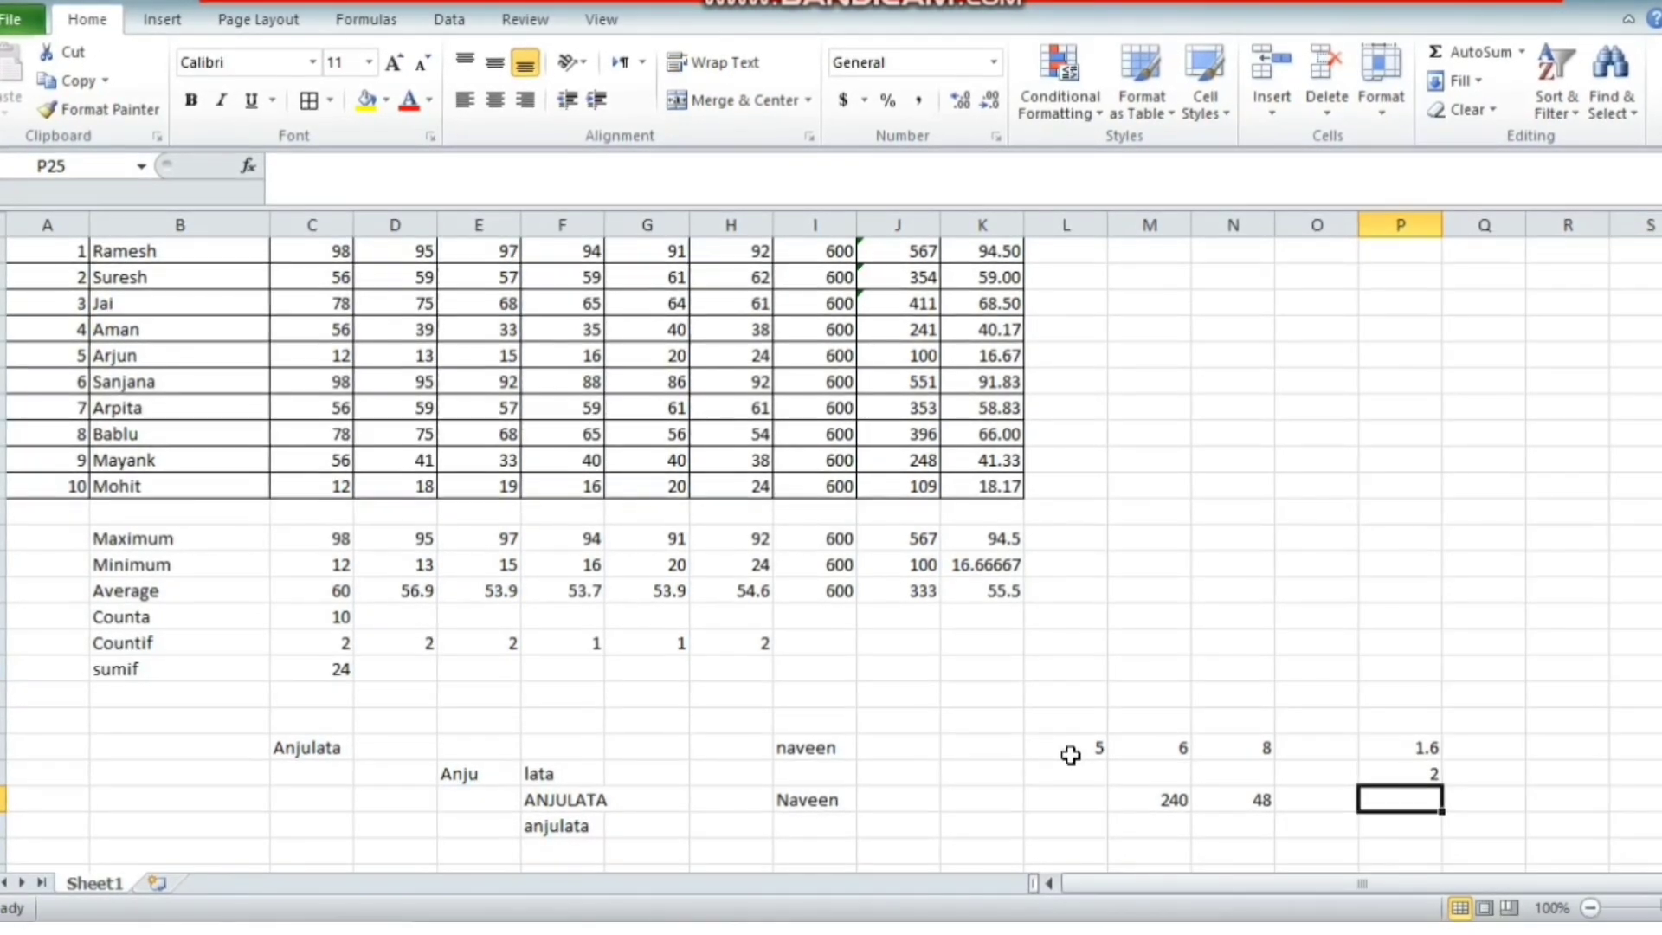
# Enter =POWER(L23,3) in L25 to raise 5 to the power 3, giving 125
pyautogui.click(1076, 799)
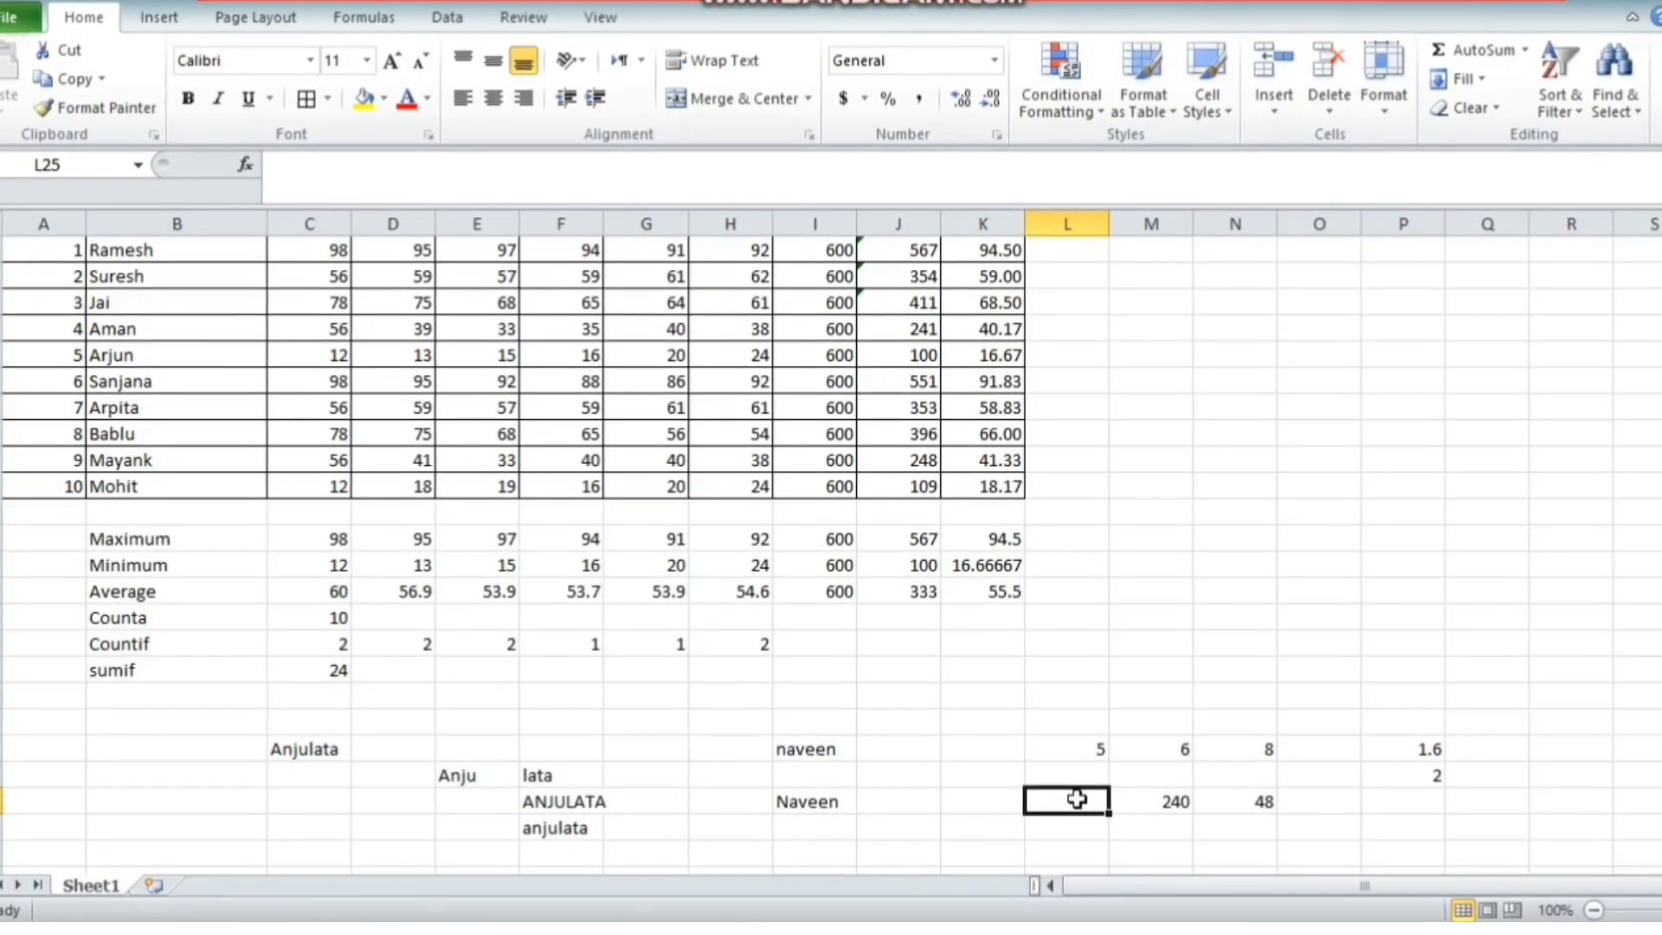
pyautogui.write('=power')
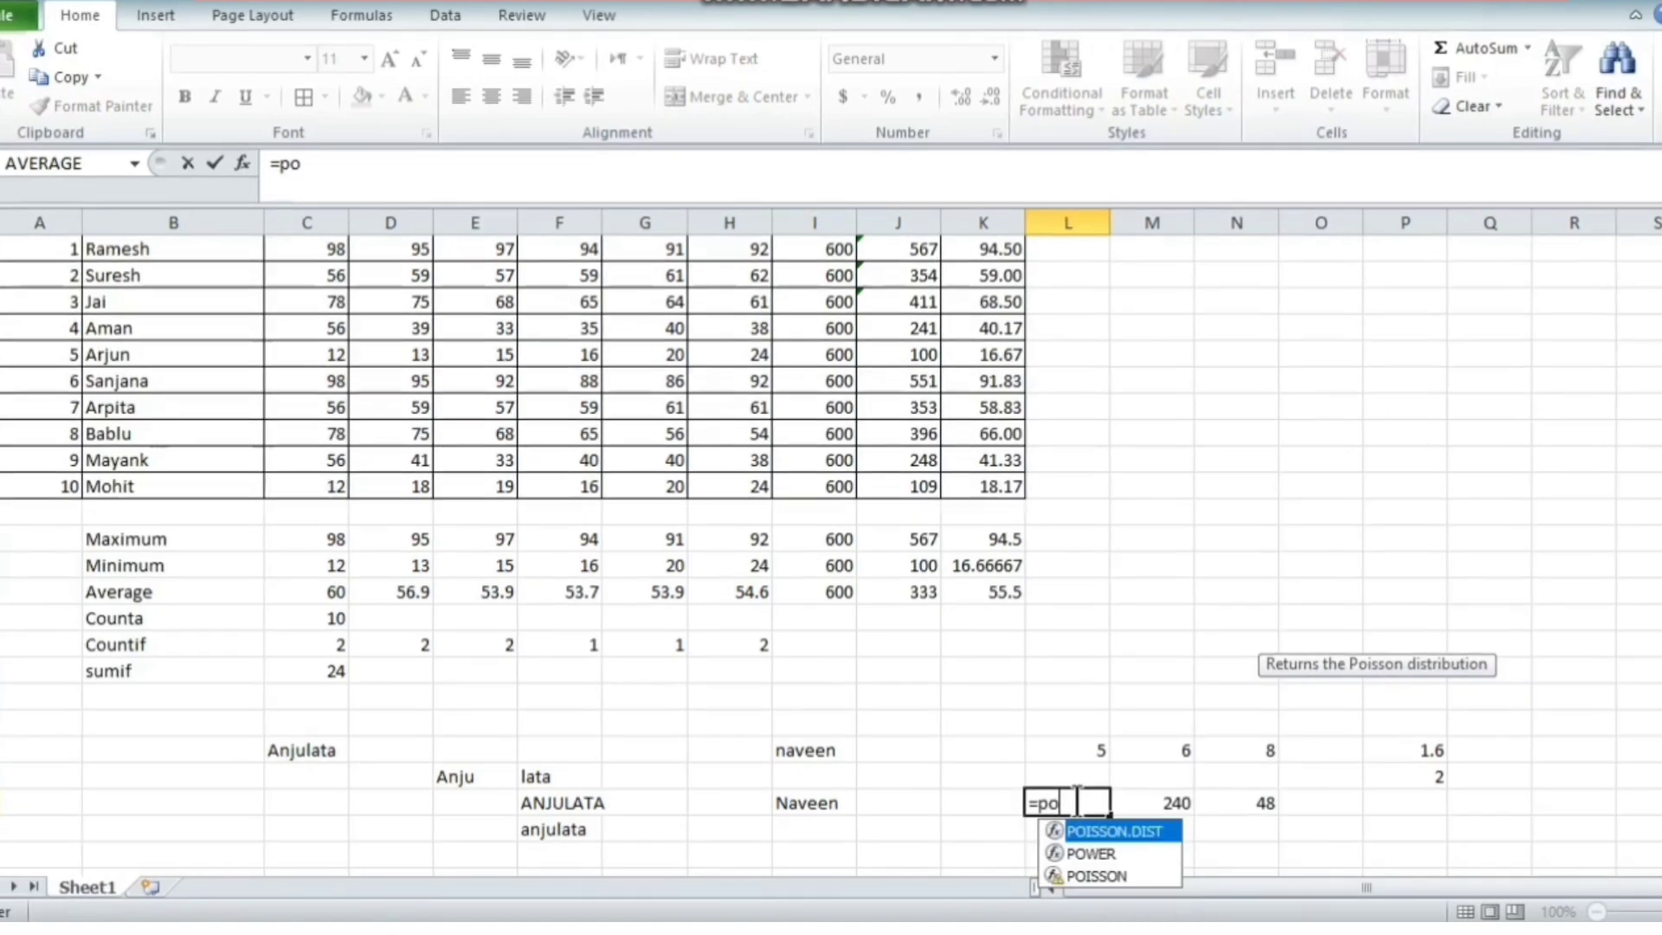
pyautogui.write('(')
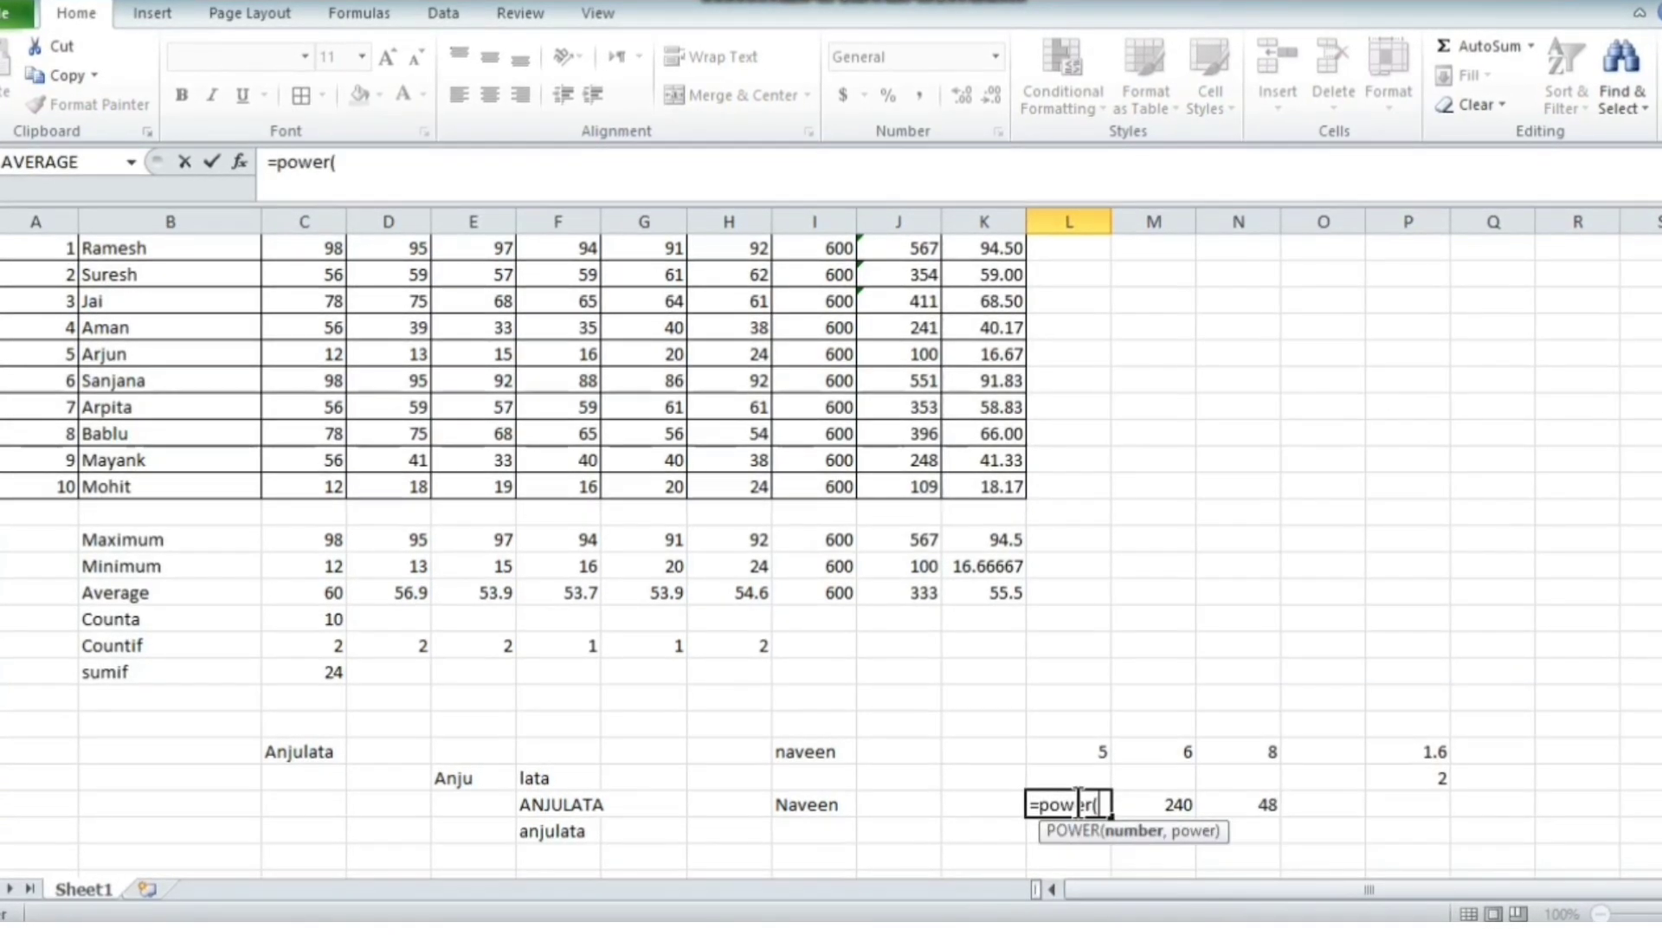
pyautogui.click(1098, 747)
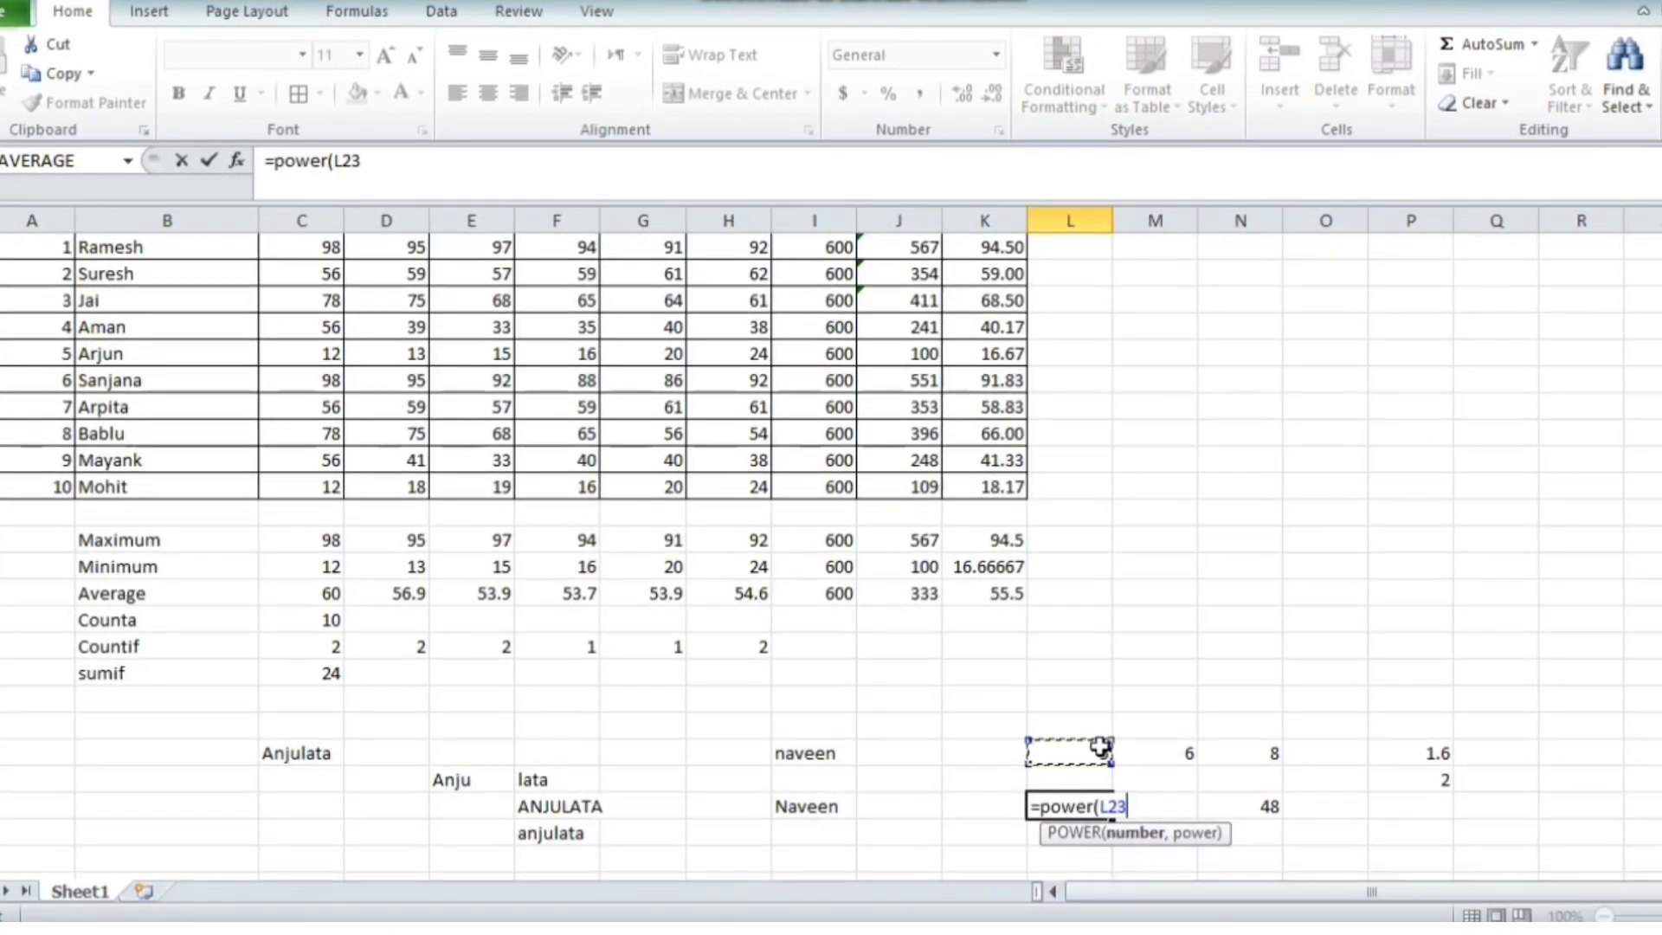
pyautogui.write(',')
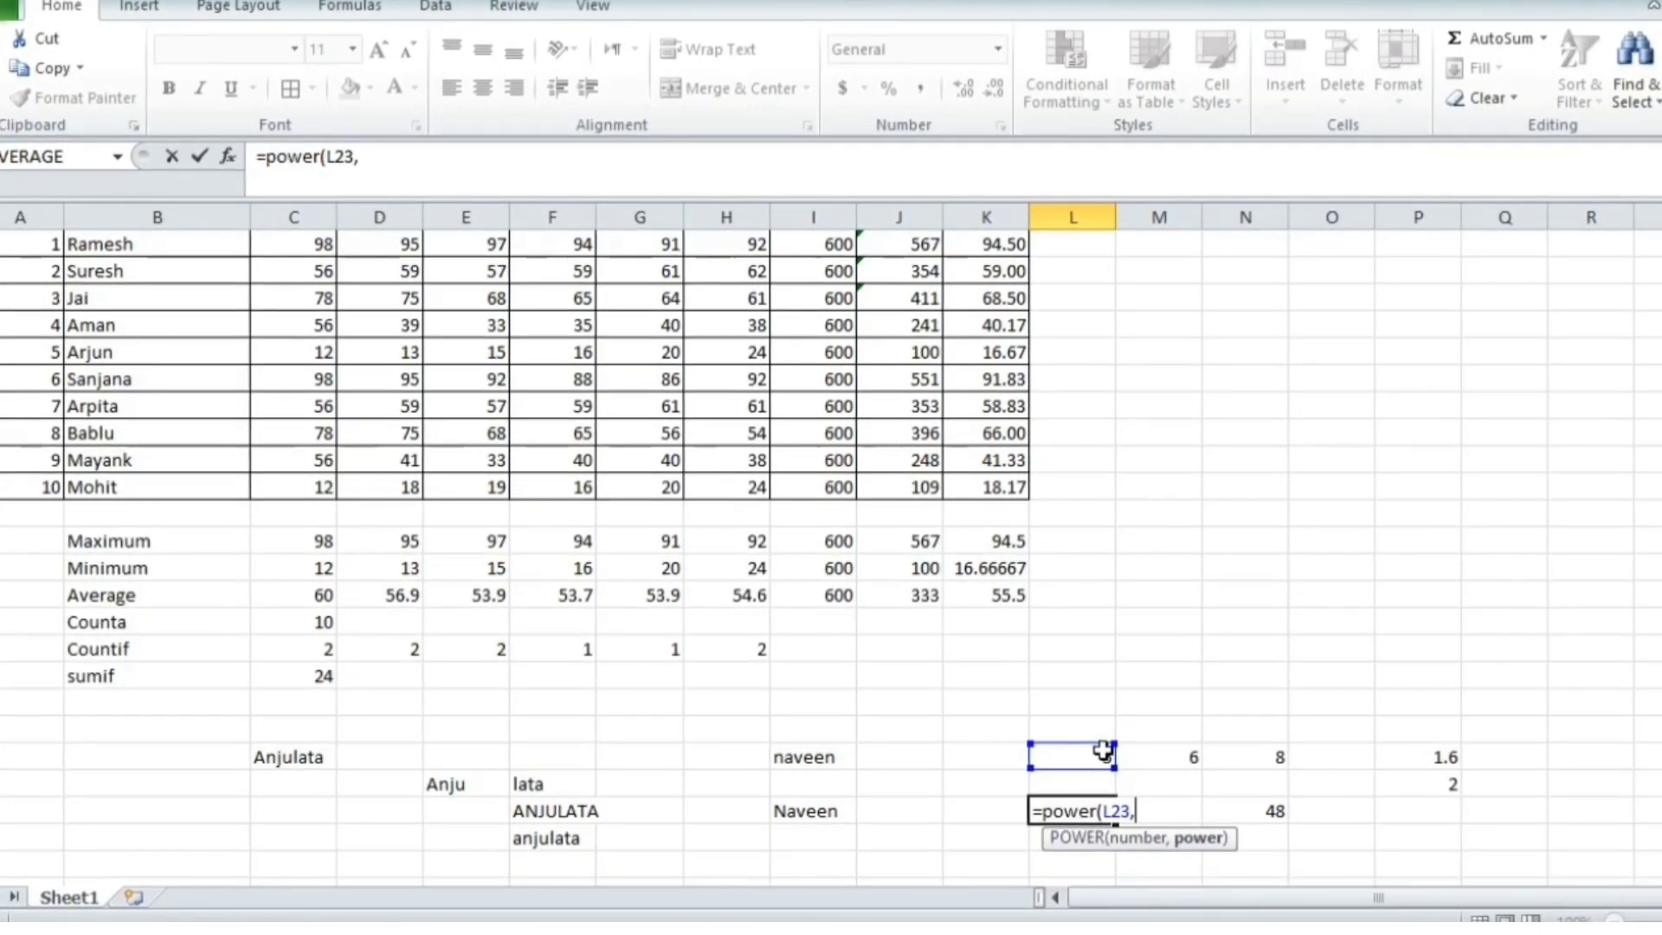
pyautogui.write('3')
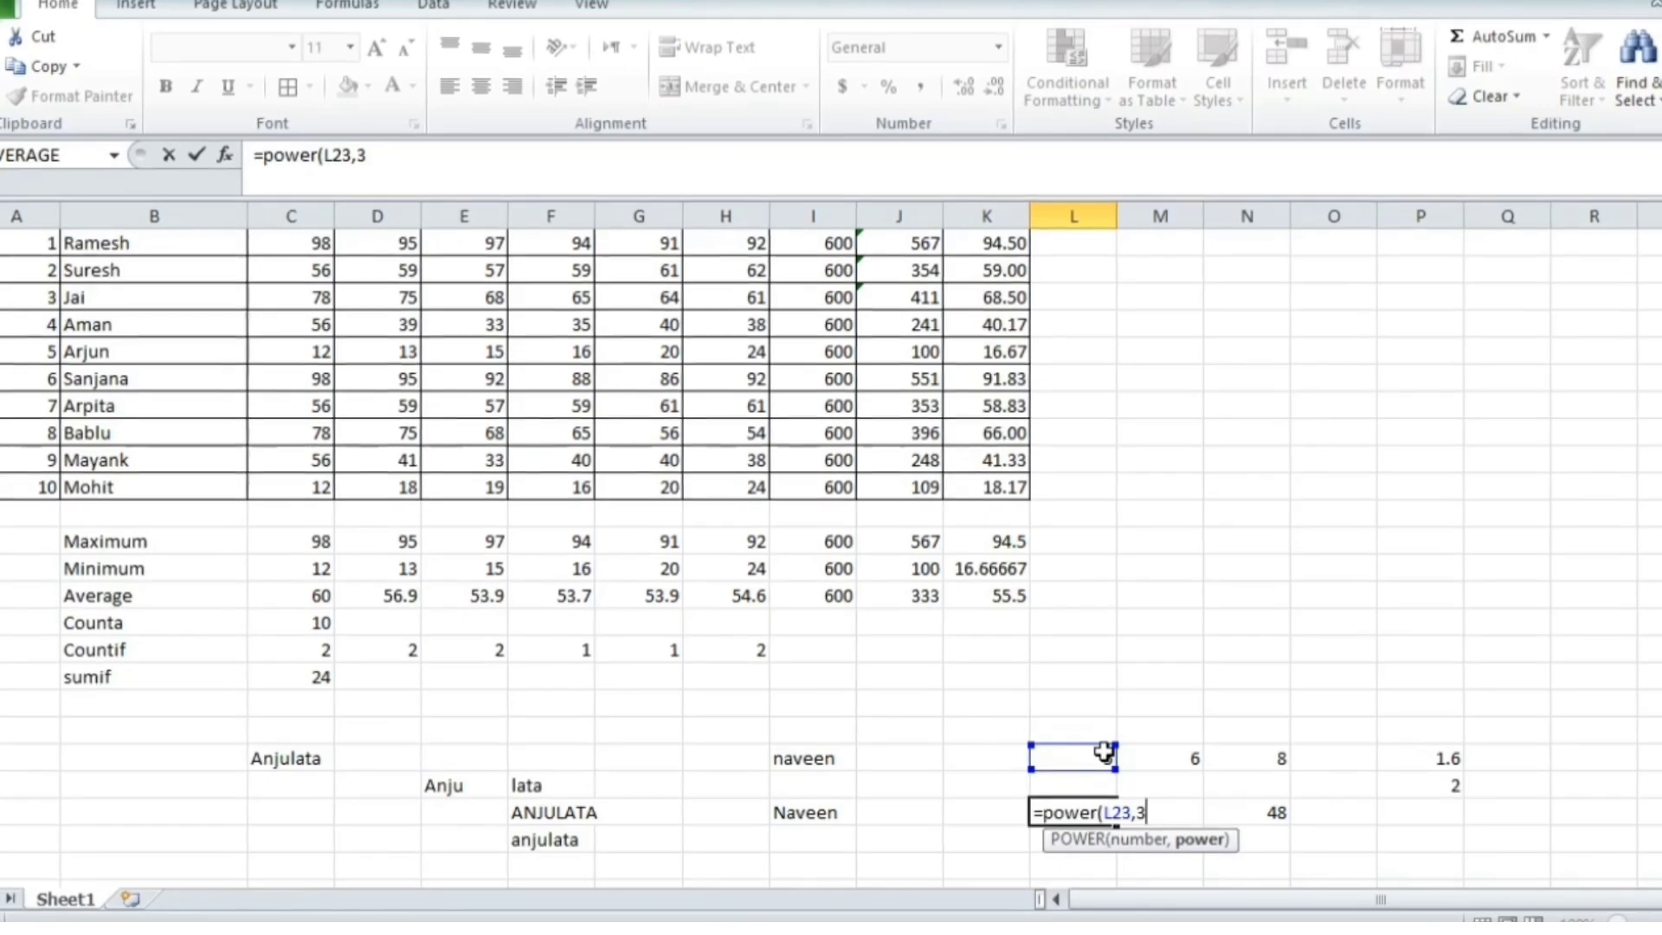
pyautogui.write(')')
pyautogui.press('Return')
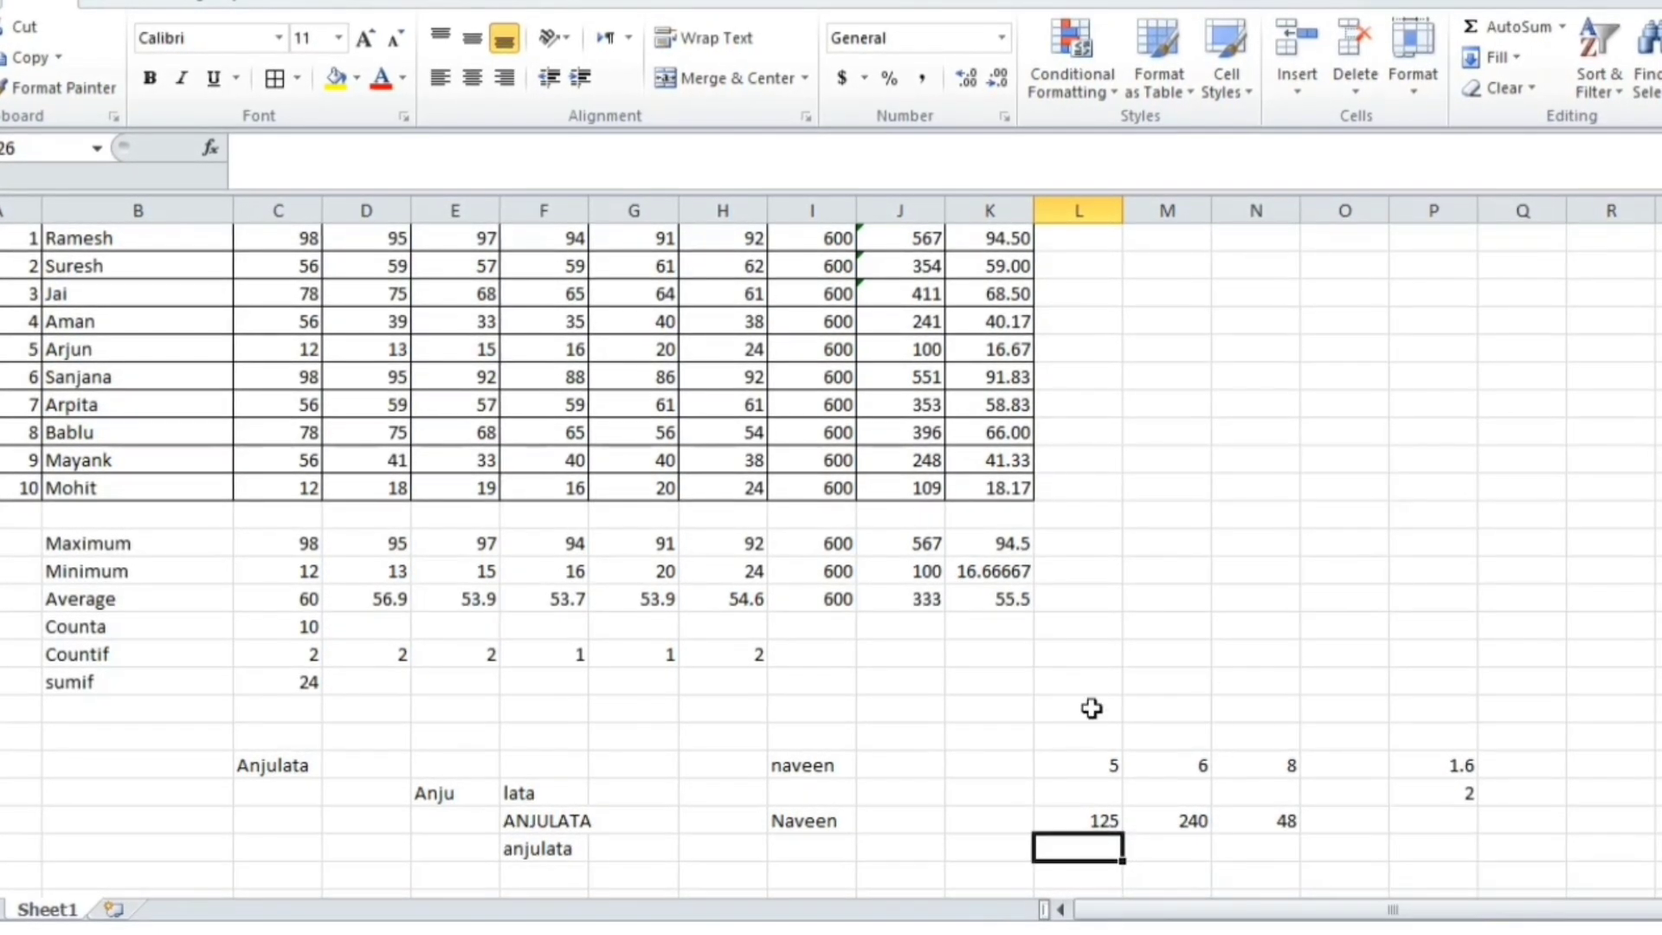
# Type a sample first, middle and last name into N18, O18 and P18
pyautogui.click(1282, 630)
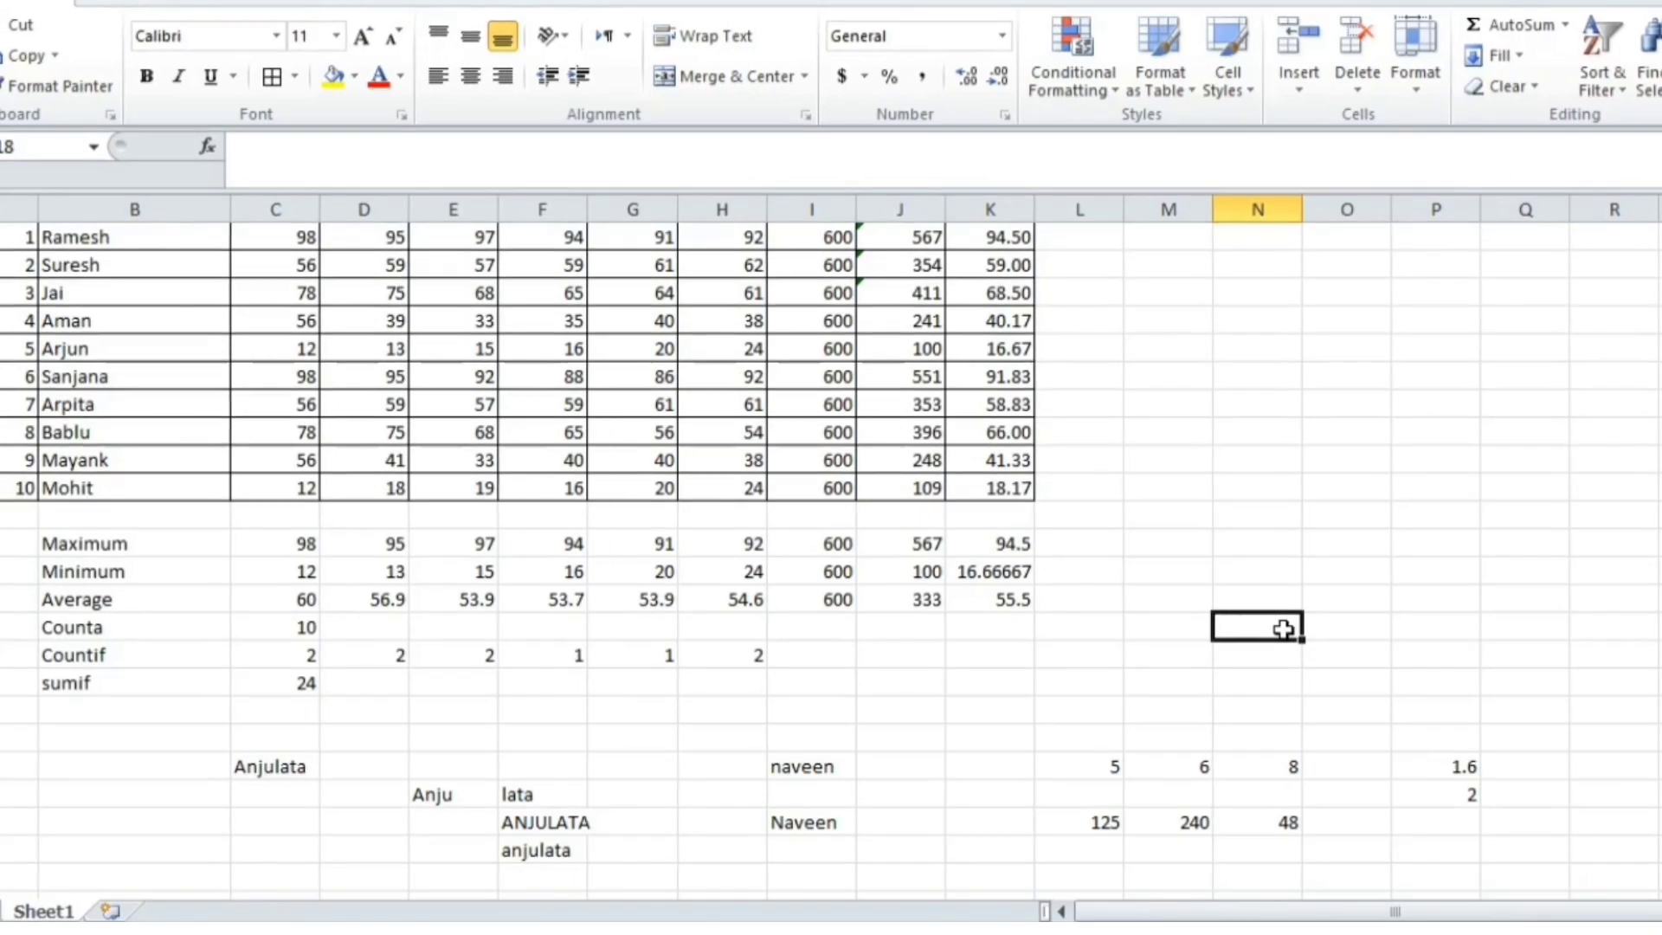
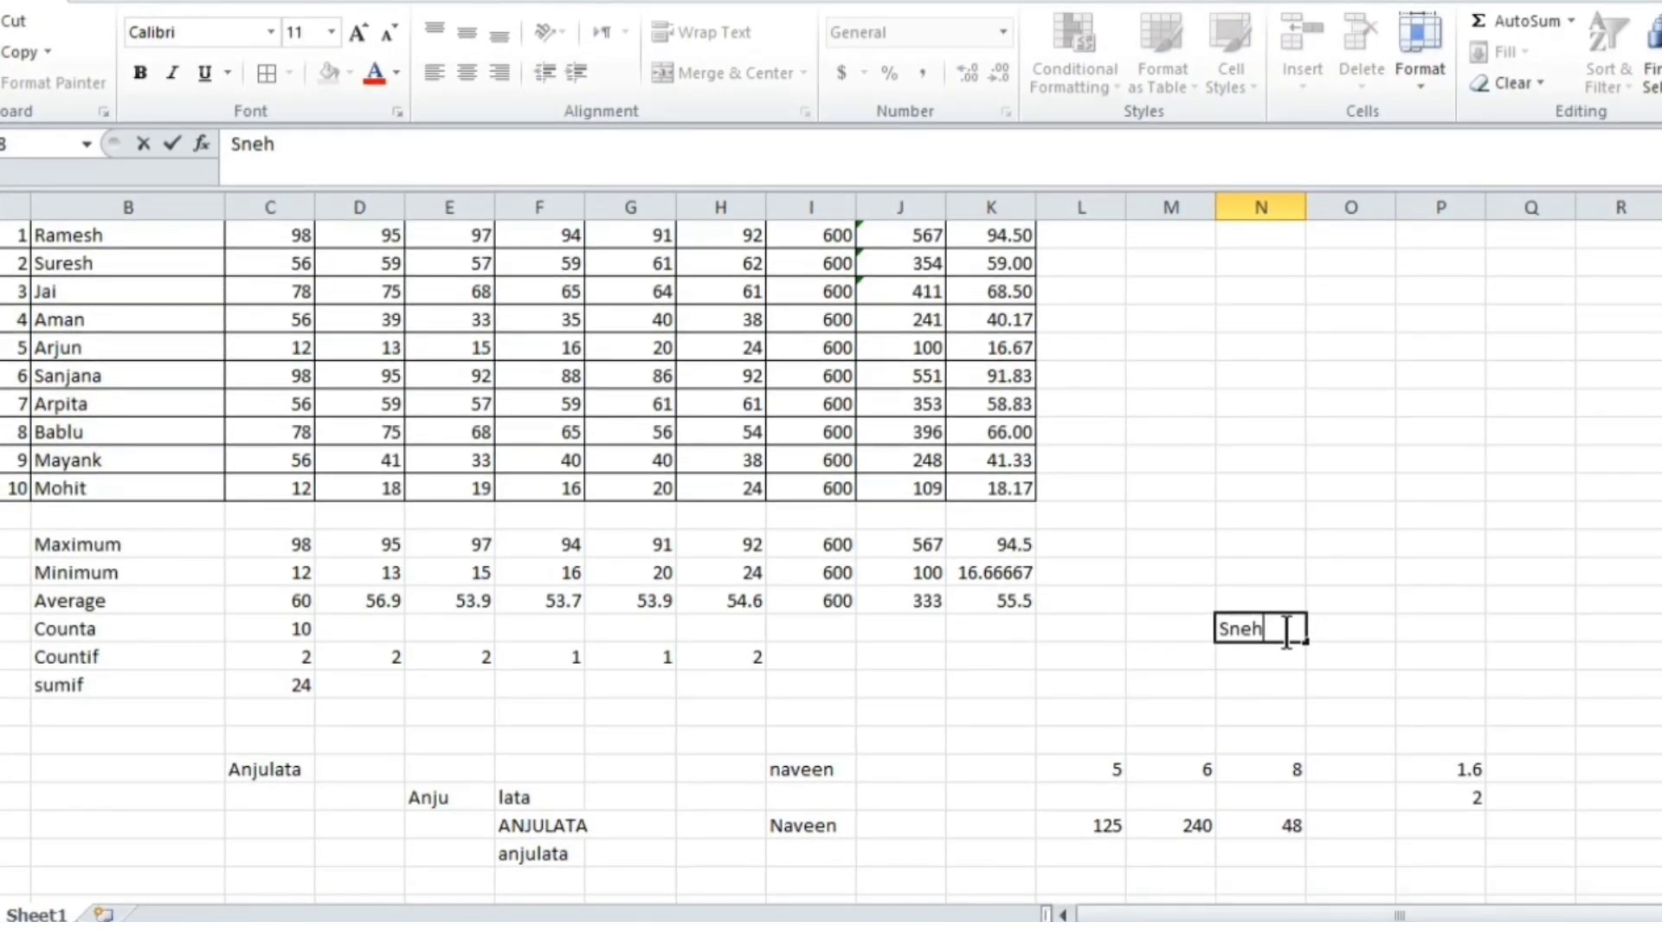
pyautogui.press('Tab')
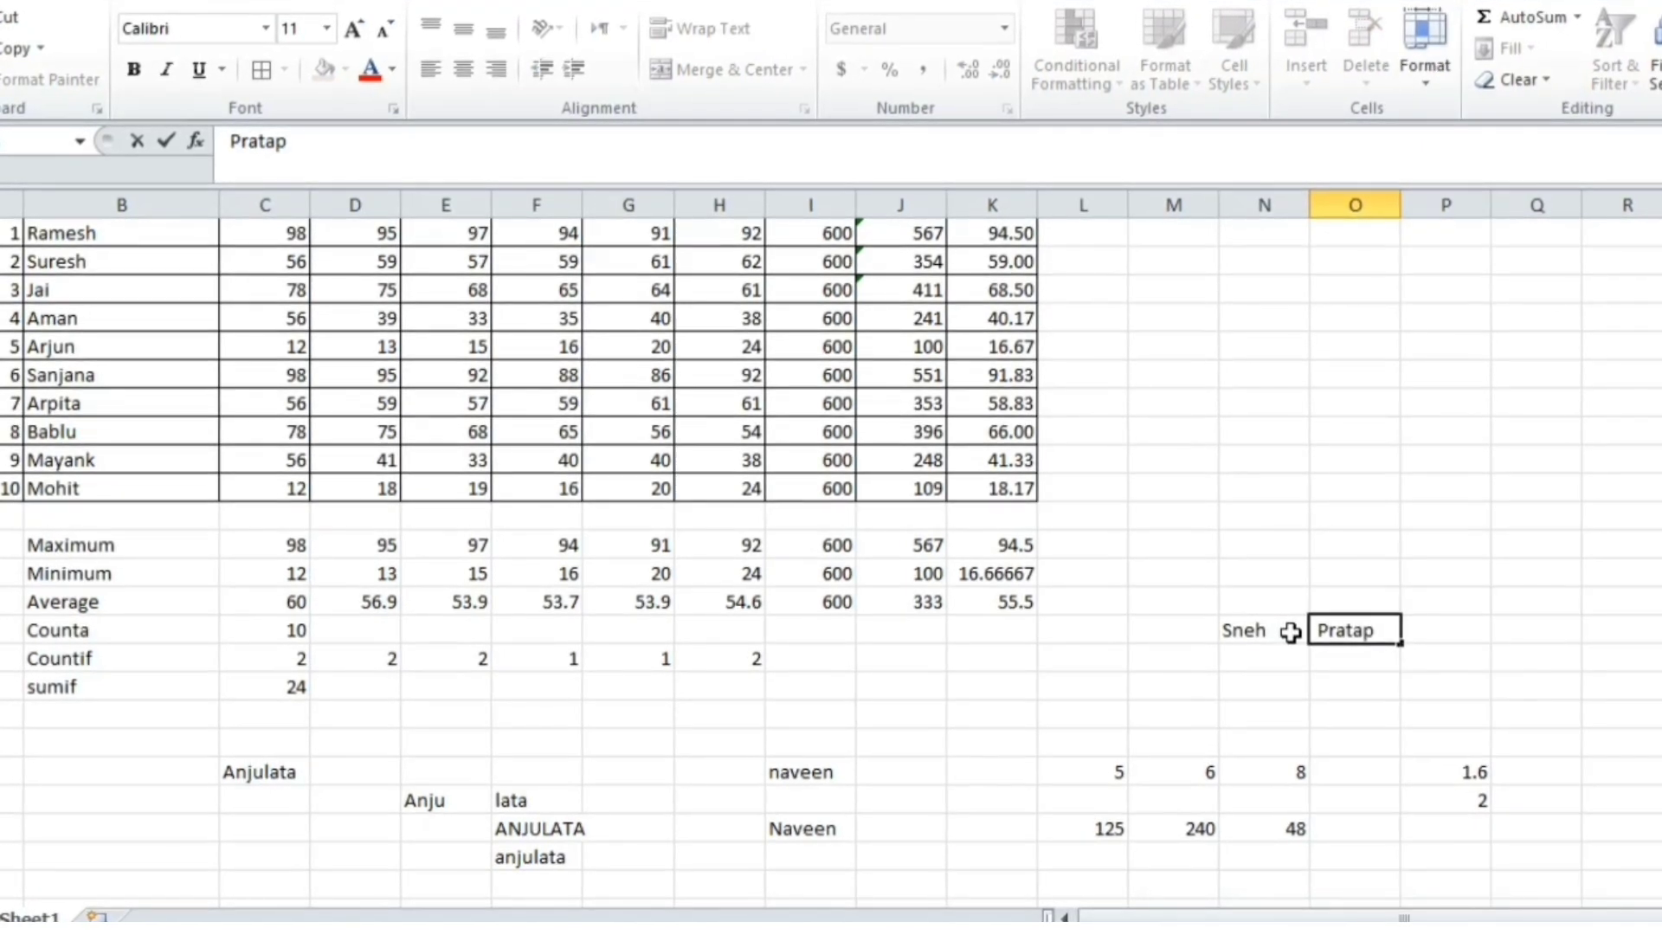
pyautogui.press('Tab')
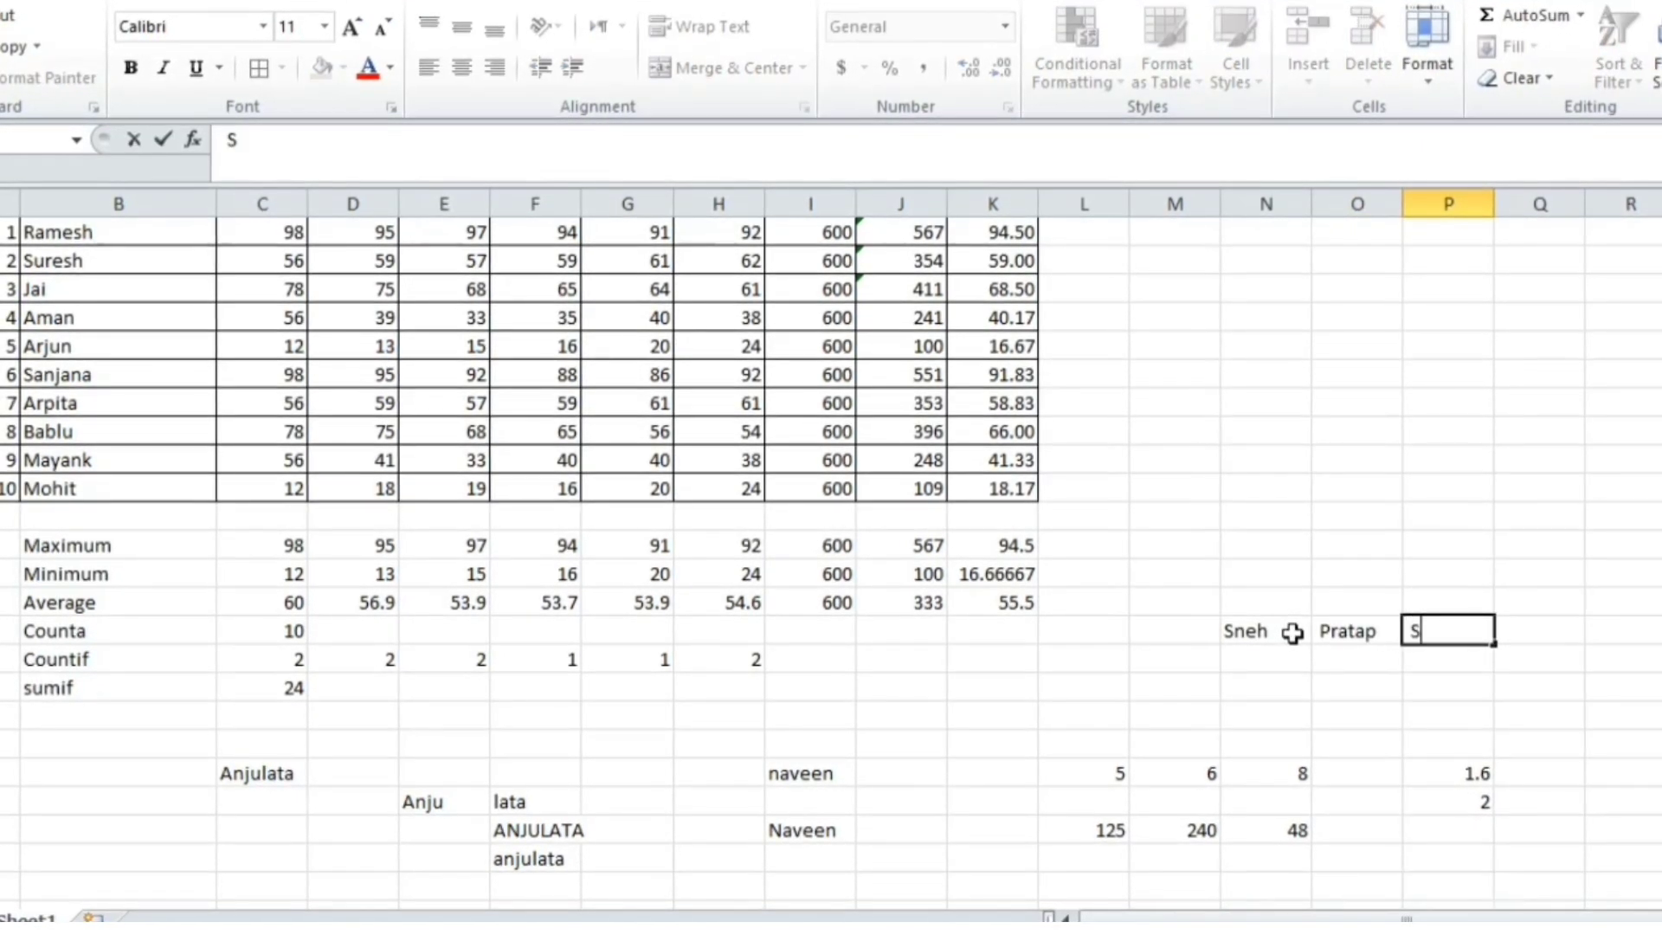
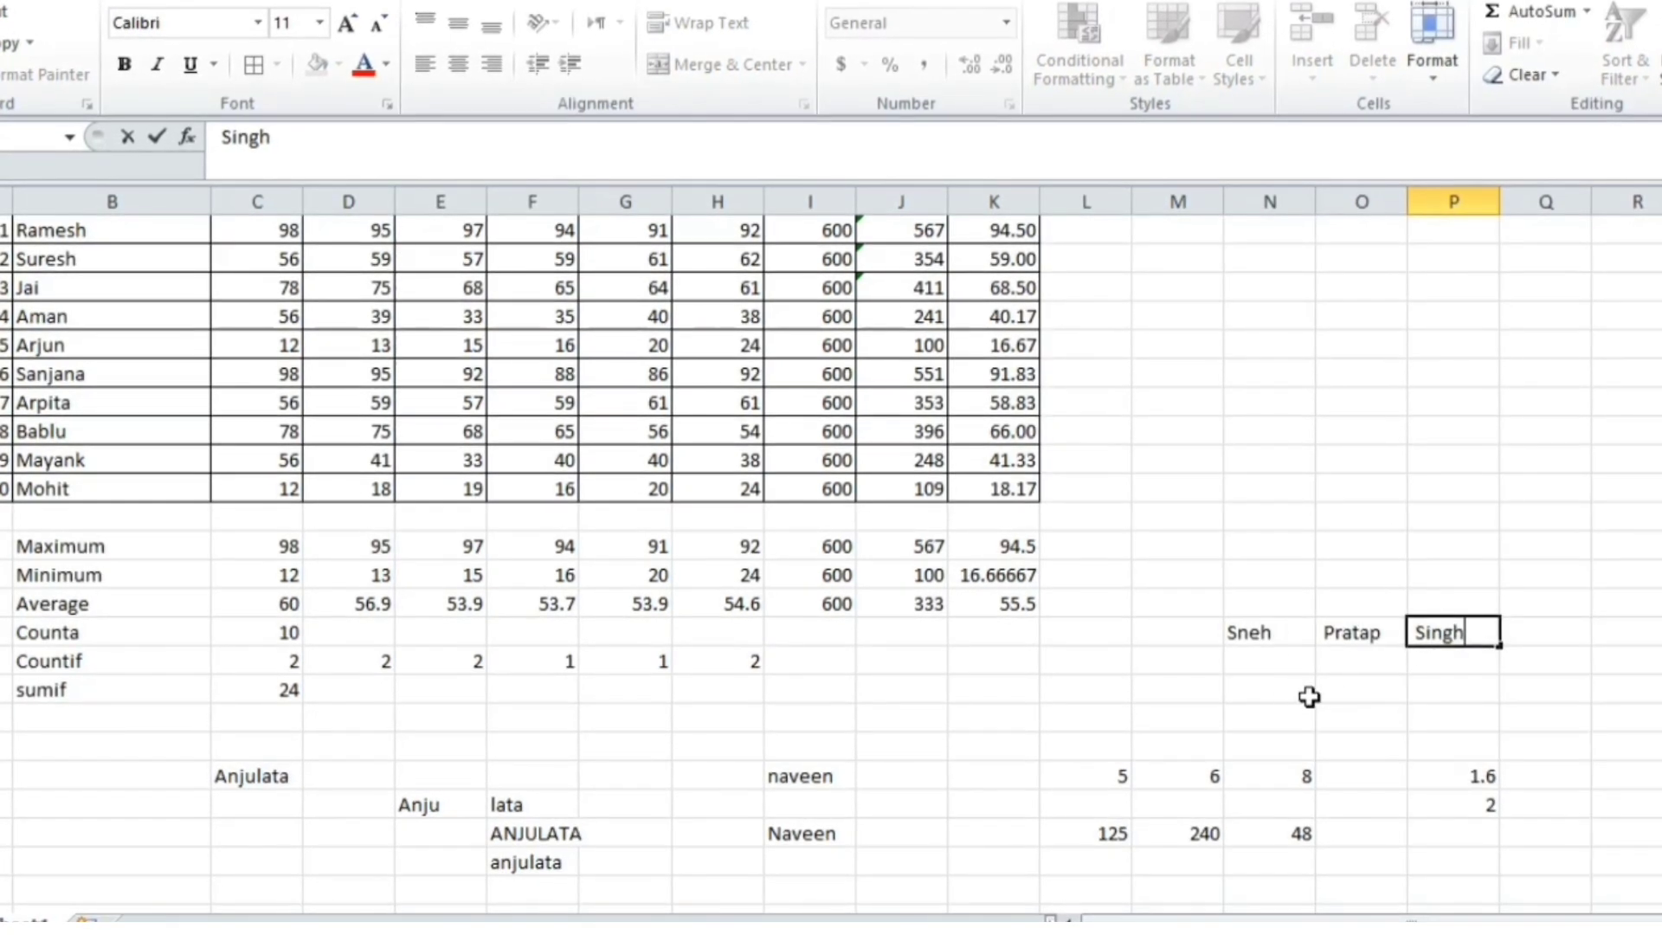
pyautogui.click(1344, 687)
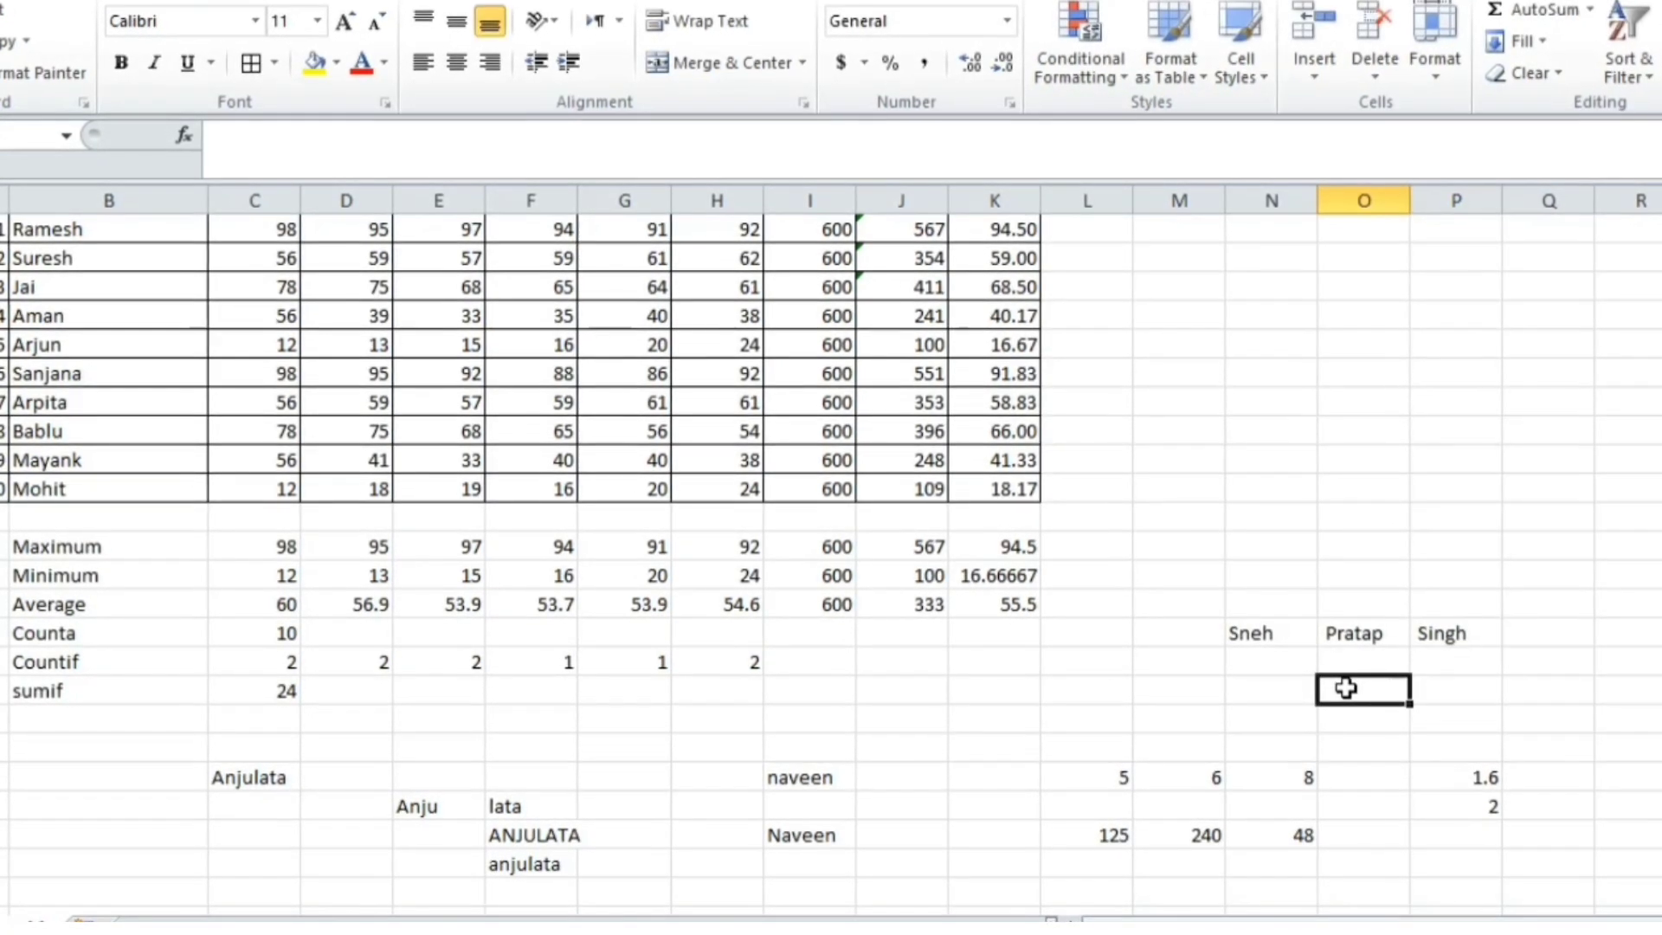
# Put =CONCATENATE(N18,O18,P18) in O19 and widen column O to show the full name
pyautogui.write('=concate')
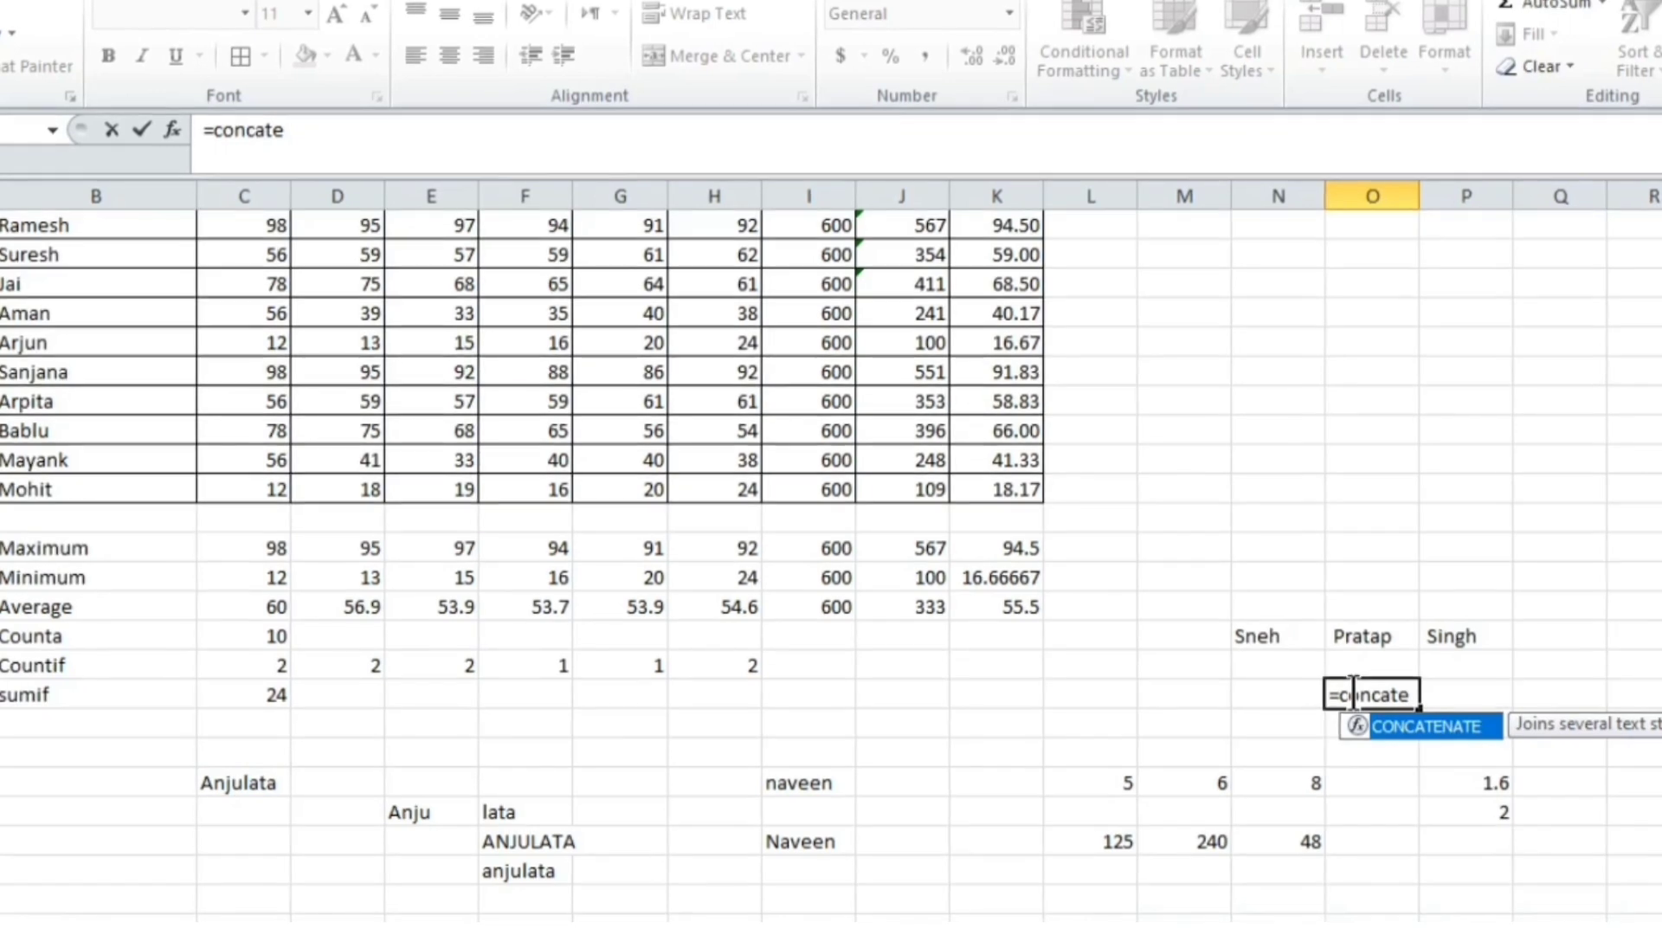
pyautogui.write('nate')
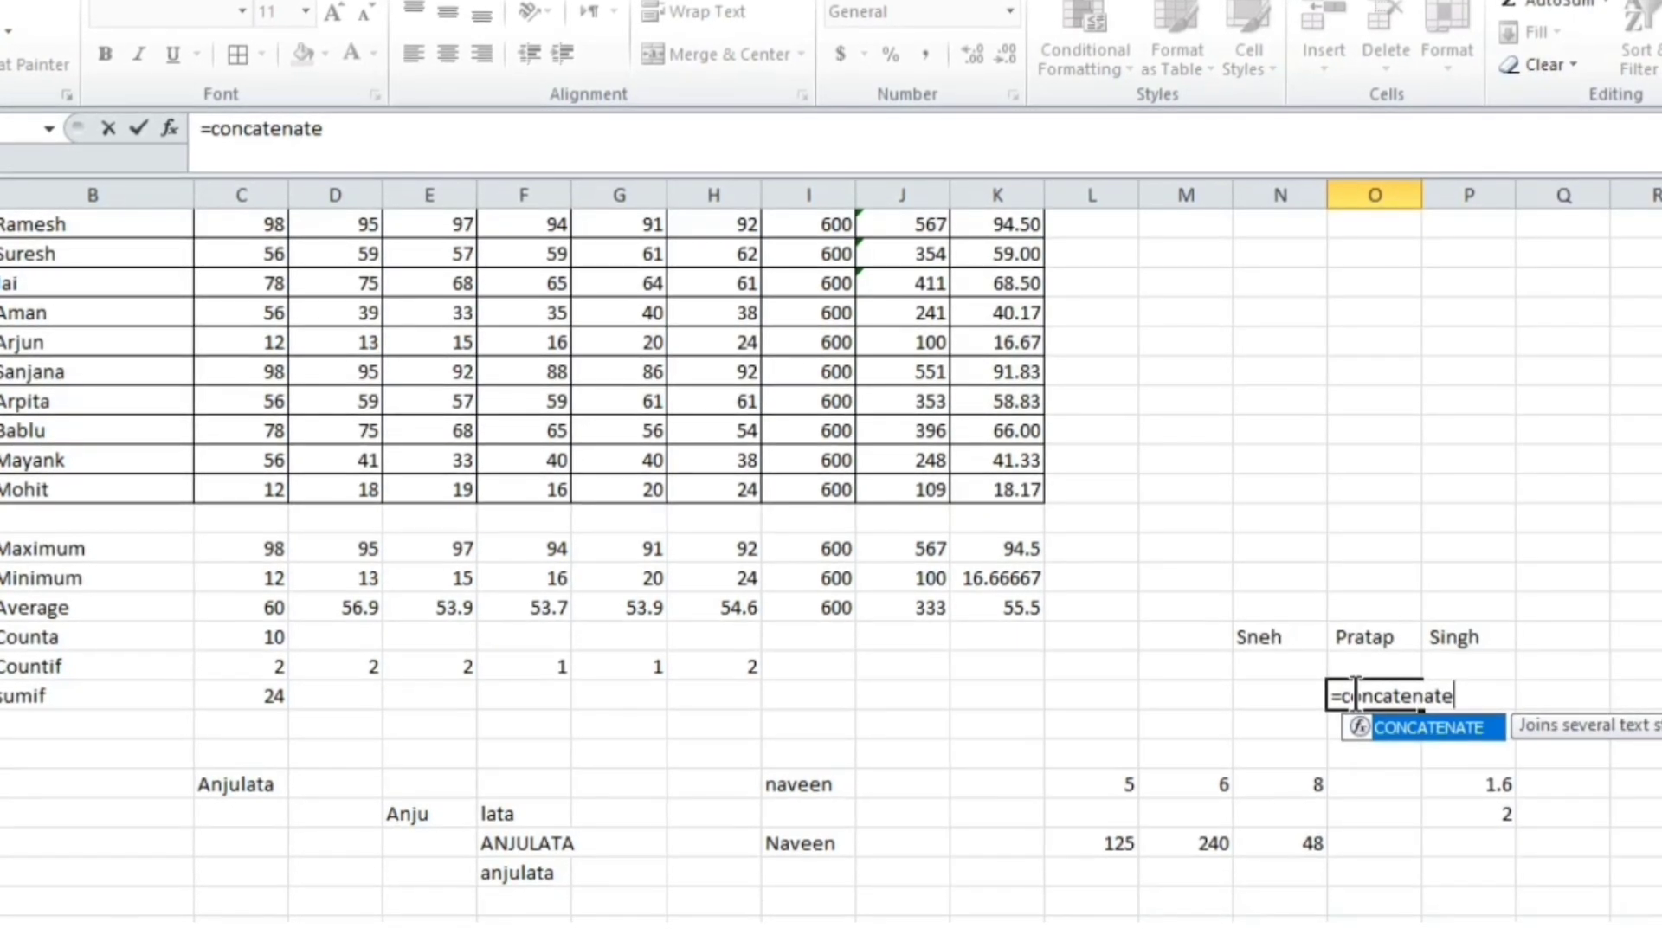
pyautogui.write('(')
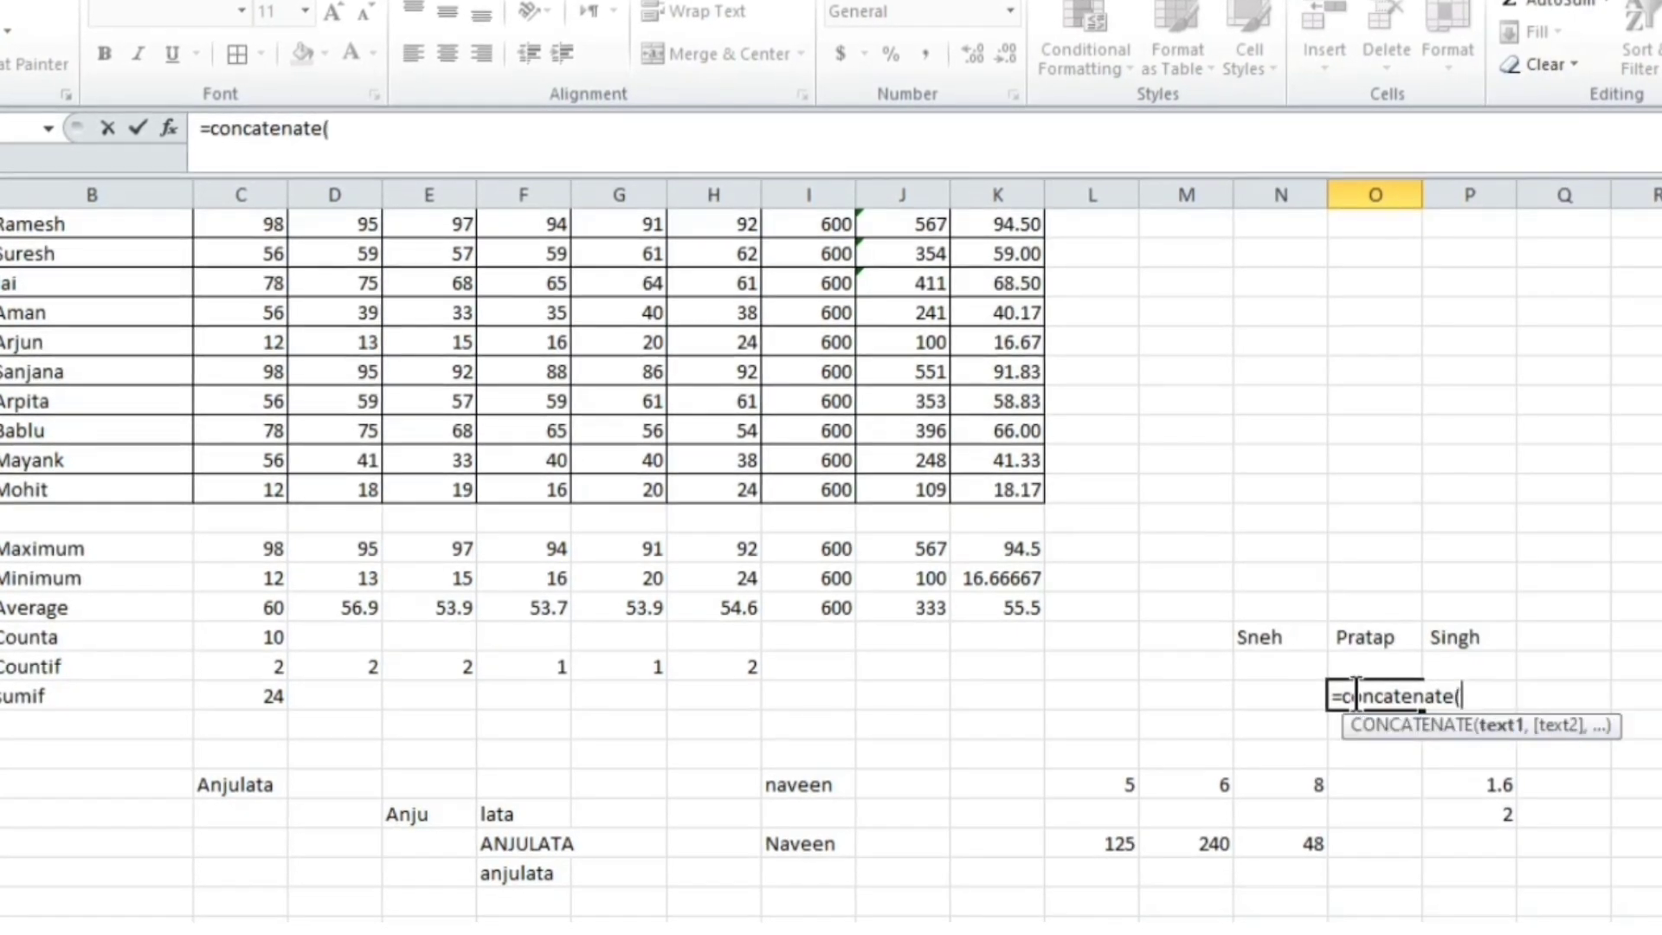
pyautogui.click(1276, 639)
pyautogui.write(',')
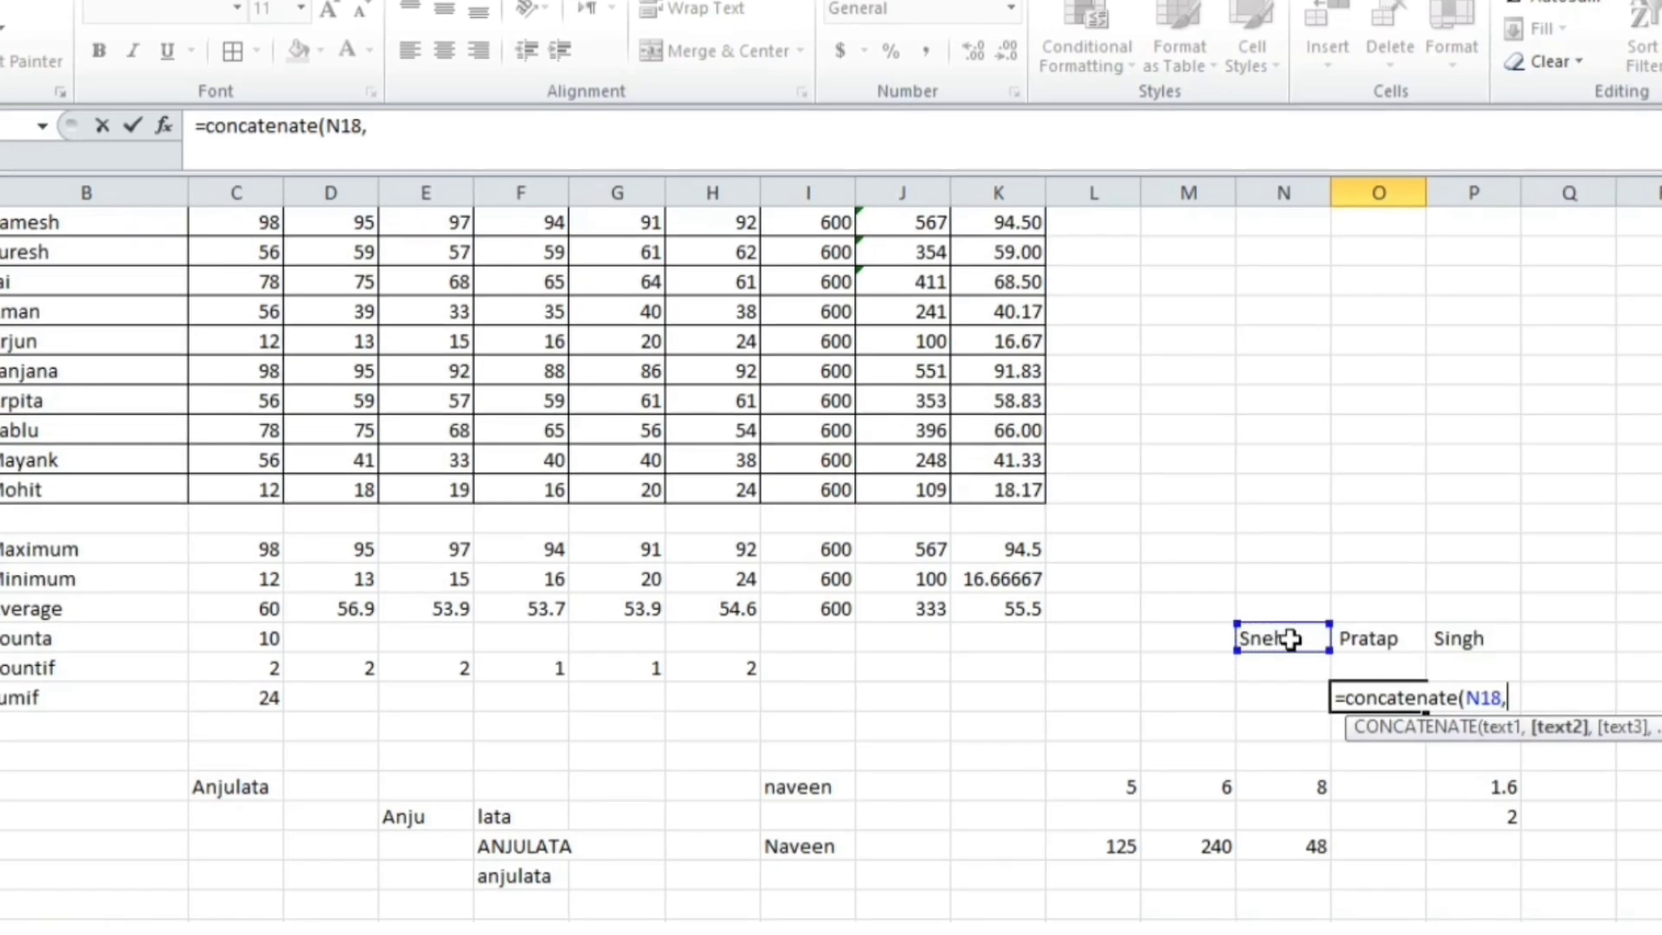
pyautogui.click(1374, 639)
pyautogui.write(',')
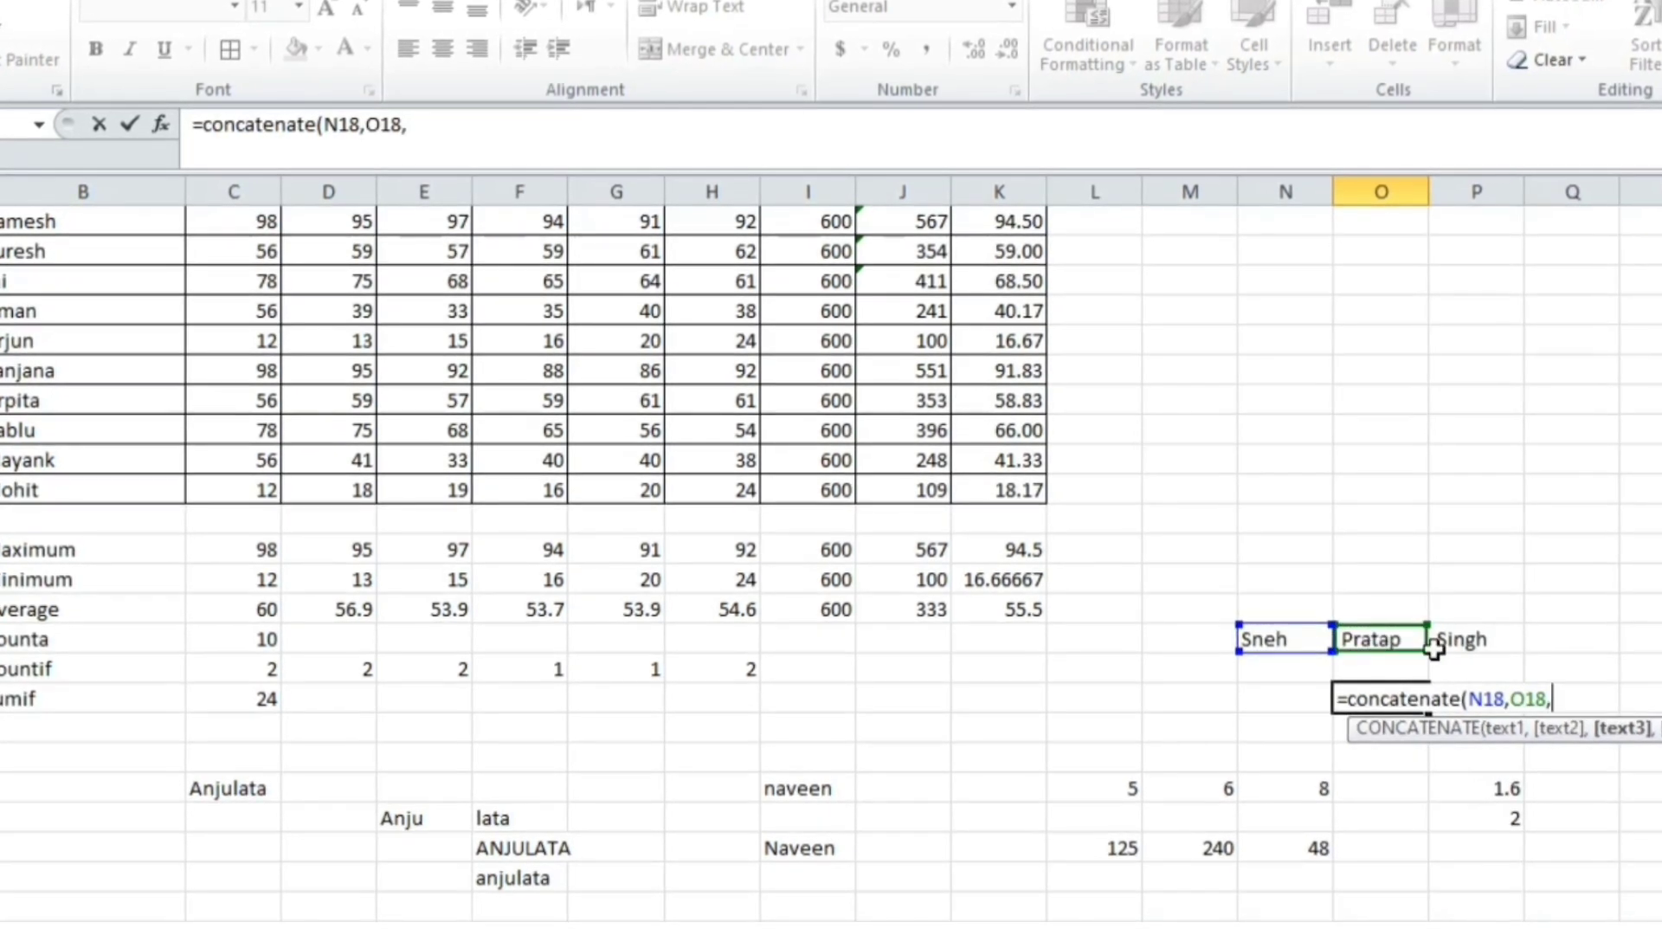
pyautogui.click(1471, 640)
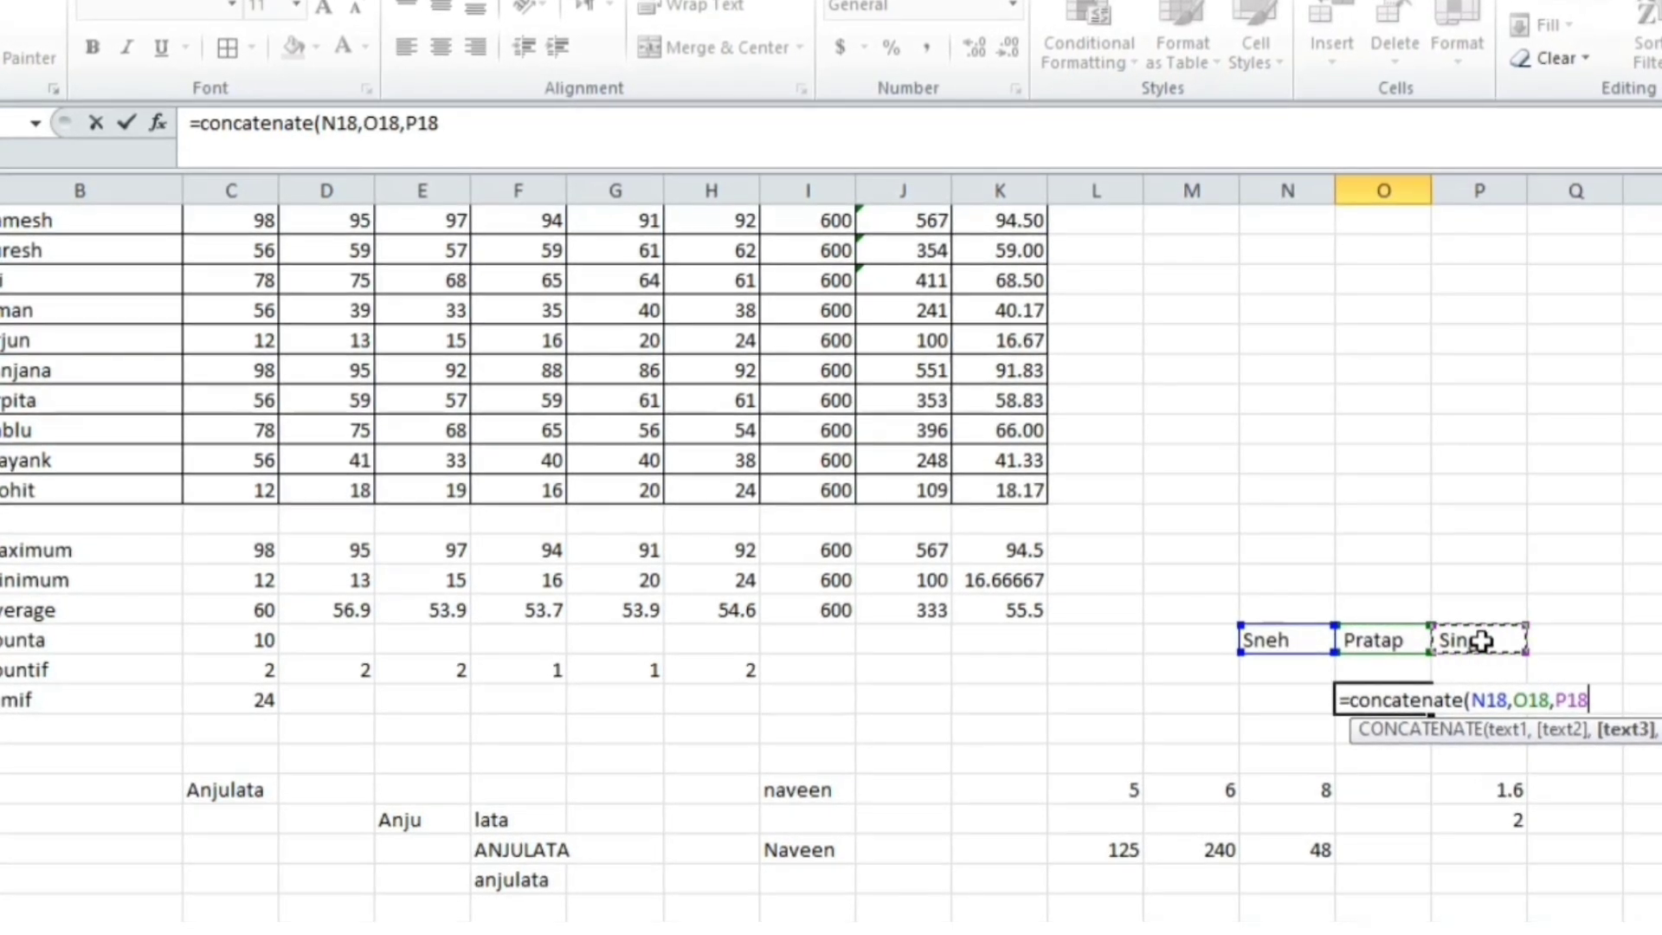
pyautogui.write(')')
pyautogui.press('Return')
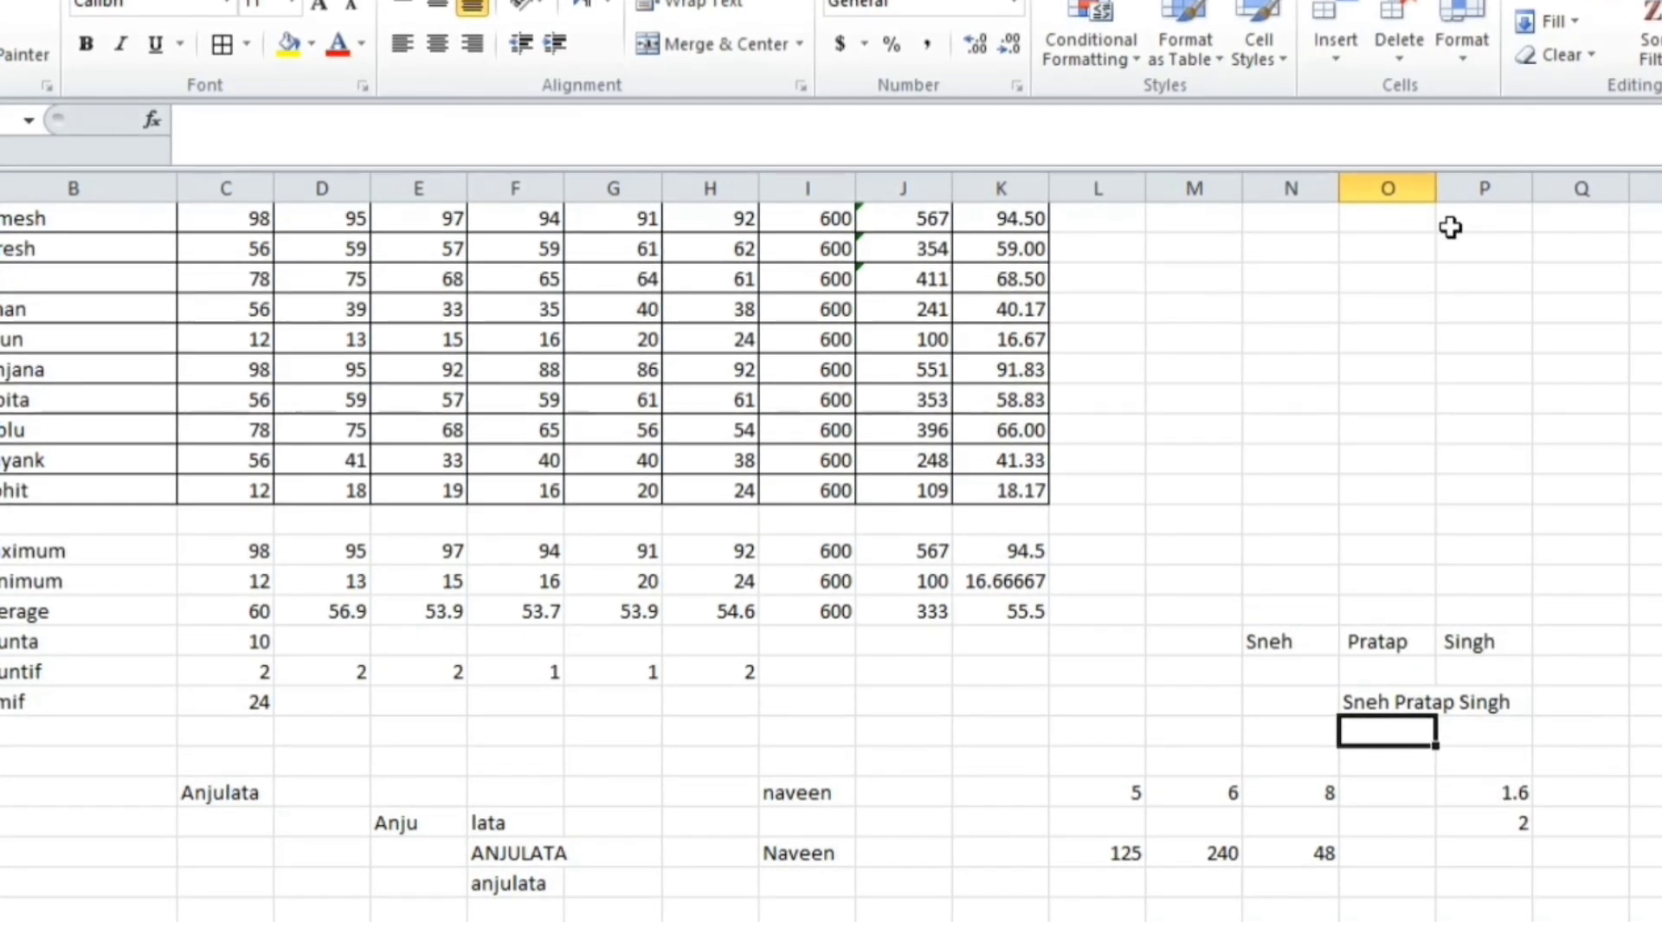
pyautogui.moveTo(1439, 187); pyautogui.dragTo(1571, 187)
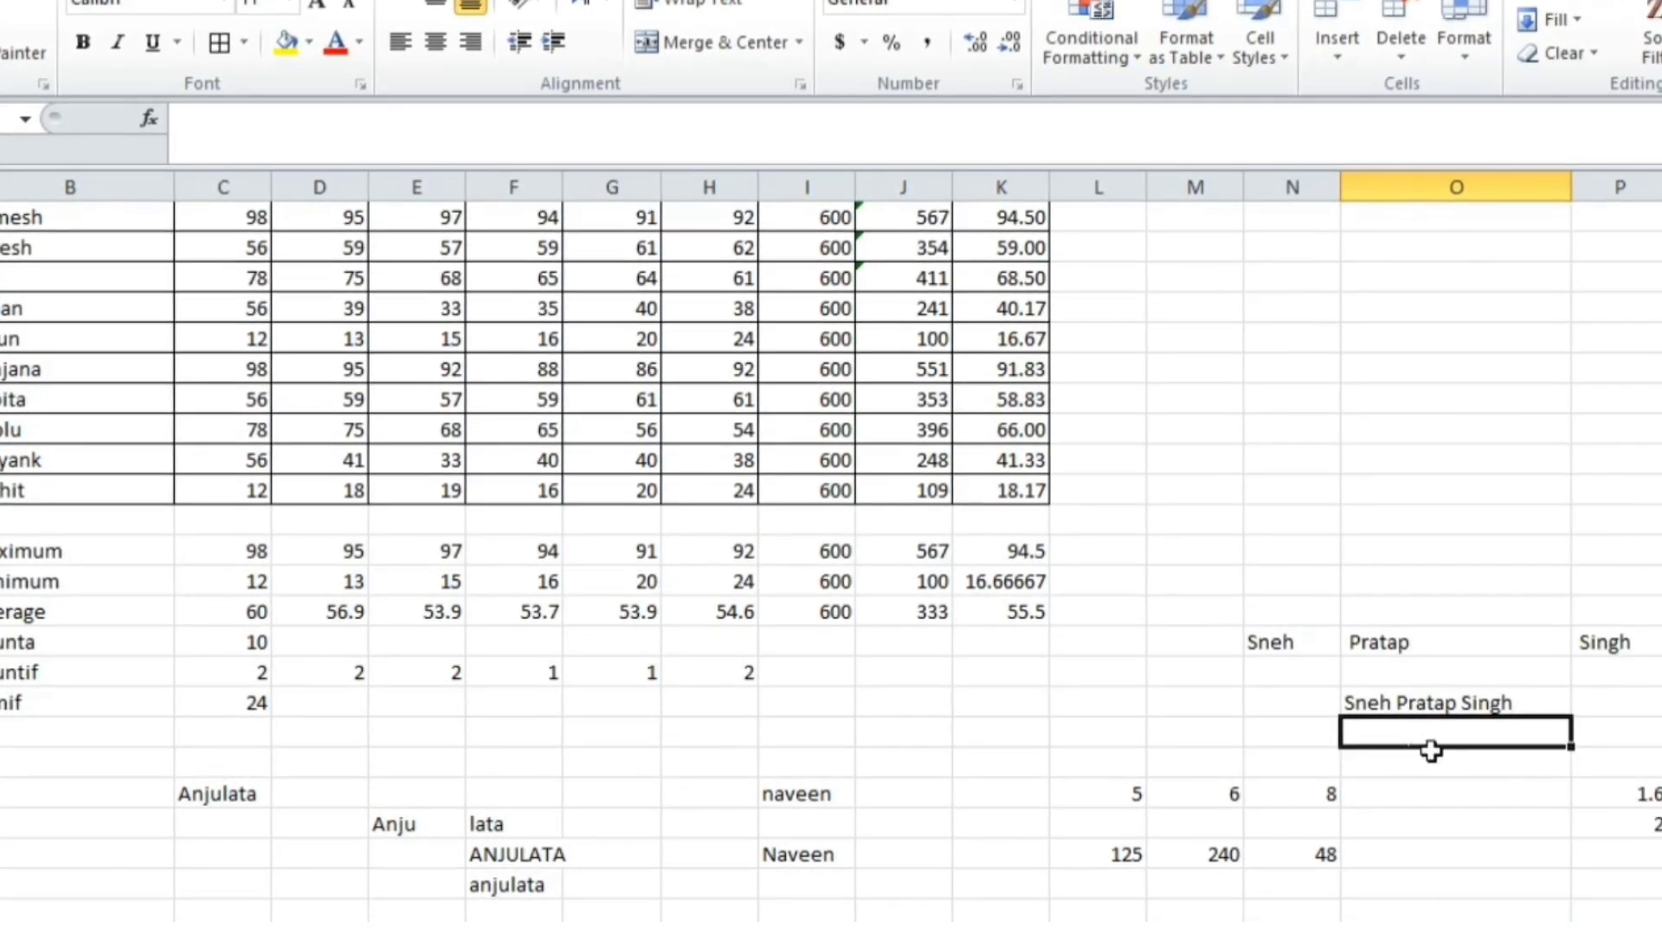